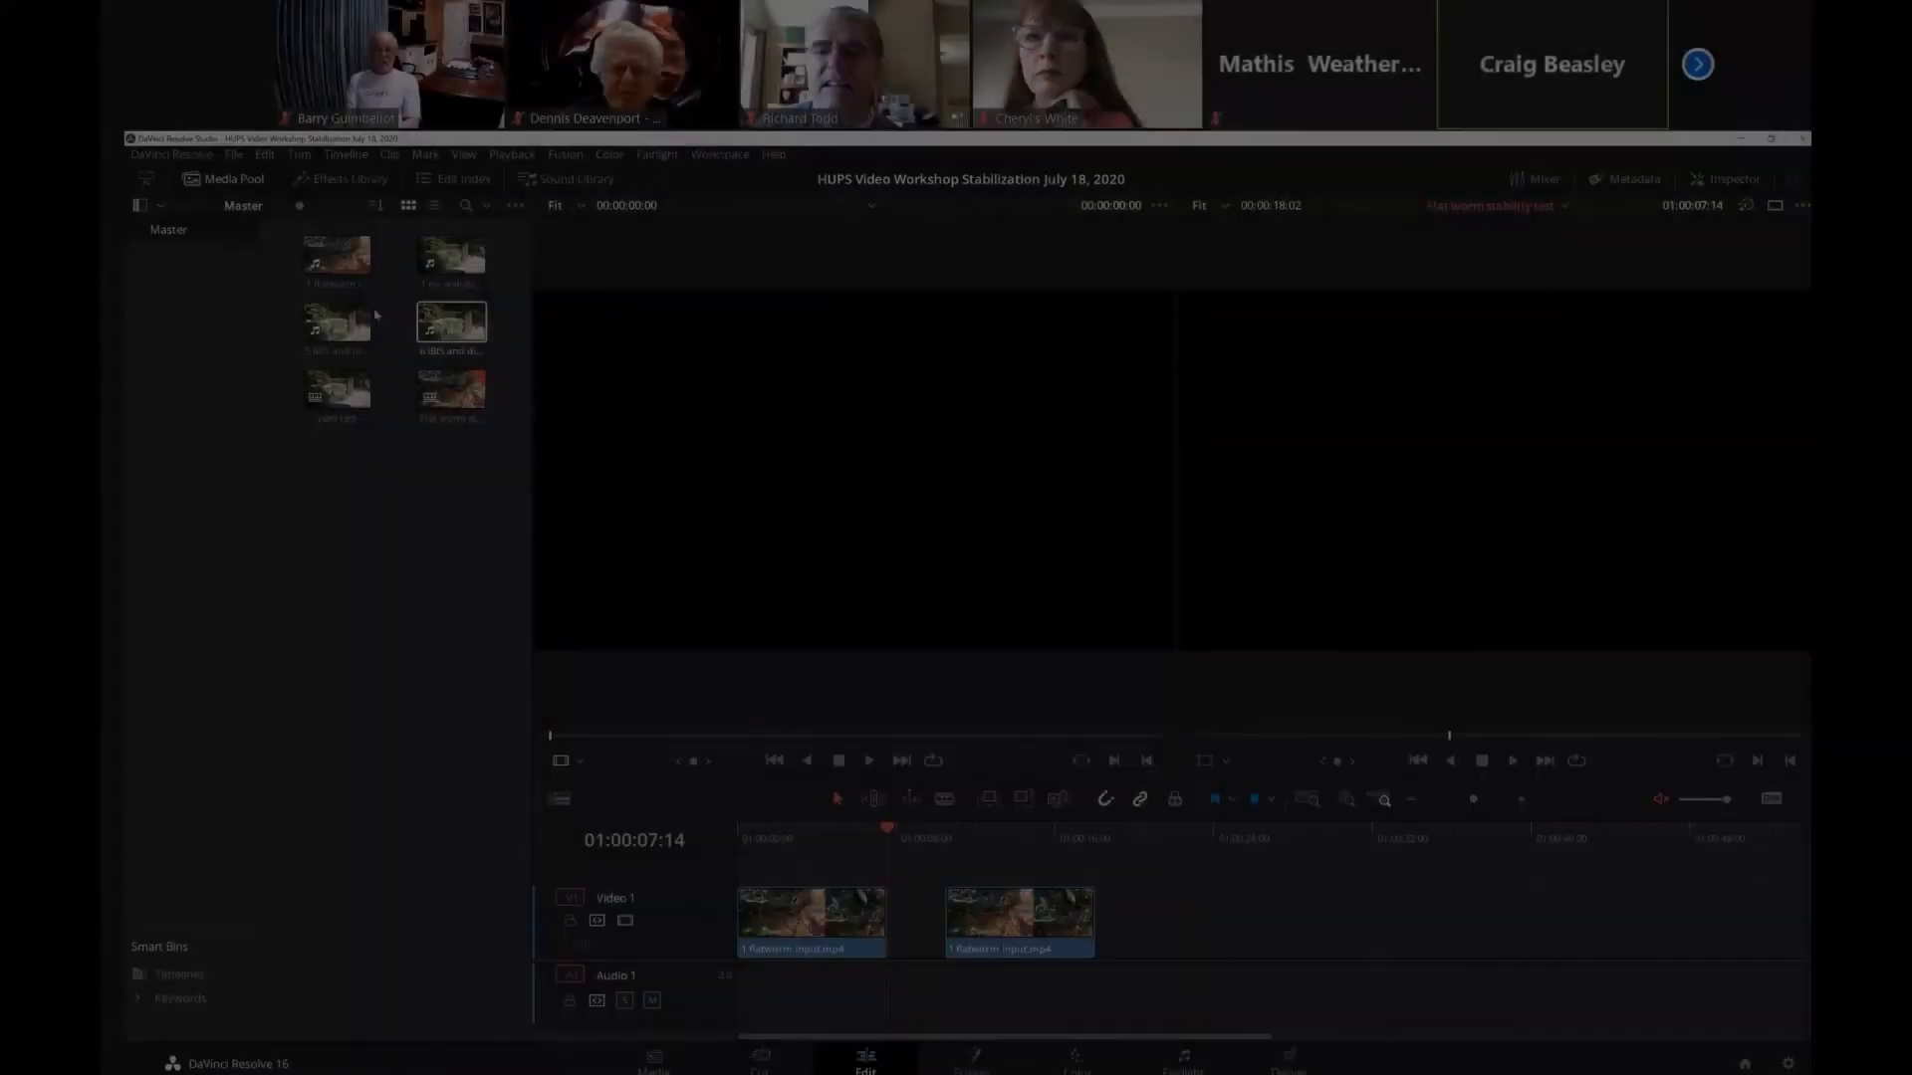
Select the first flatworm clip in the timeline and examine its Stabilization settings in the Inspector with the Media Pool hidden.
left_click(349, 270)
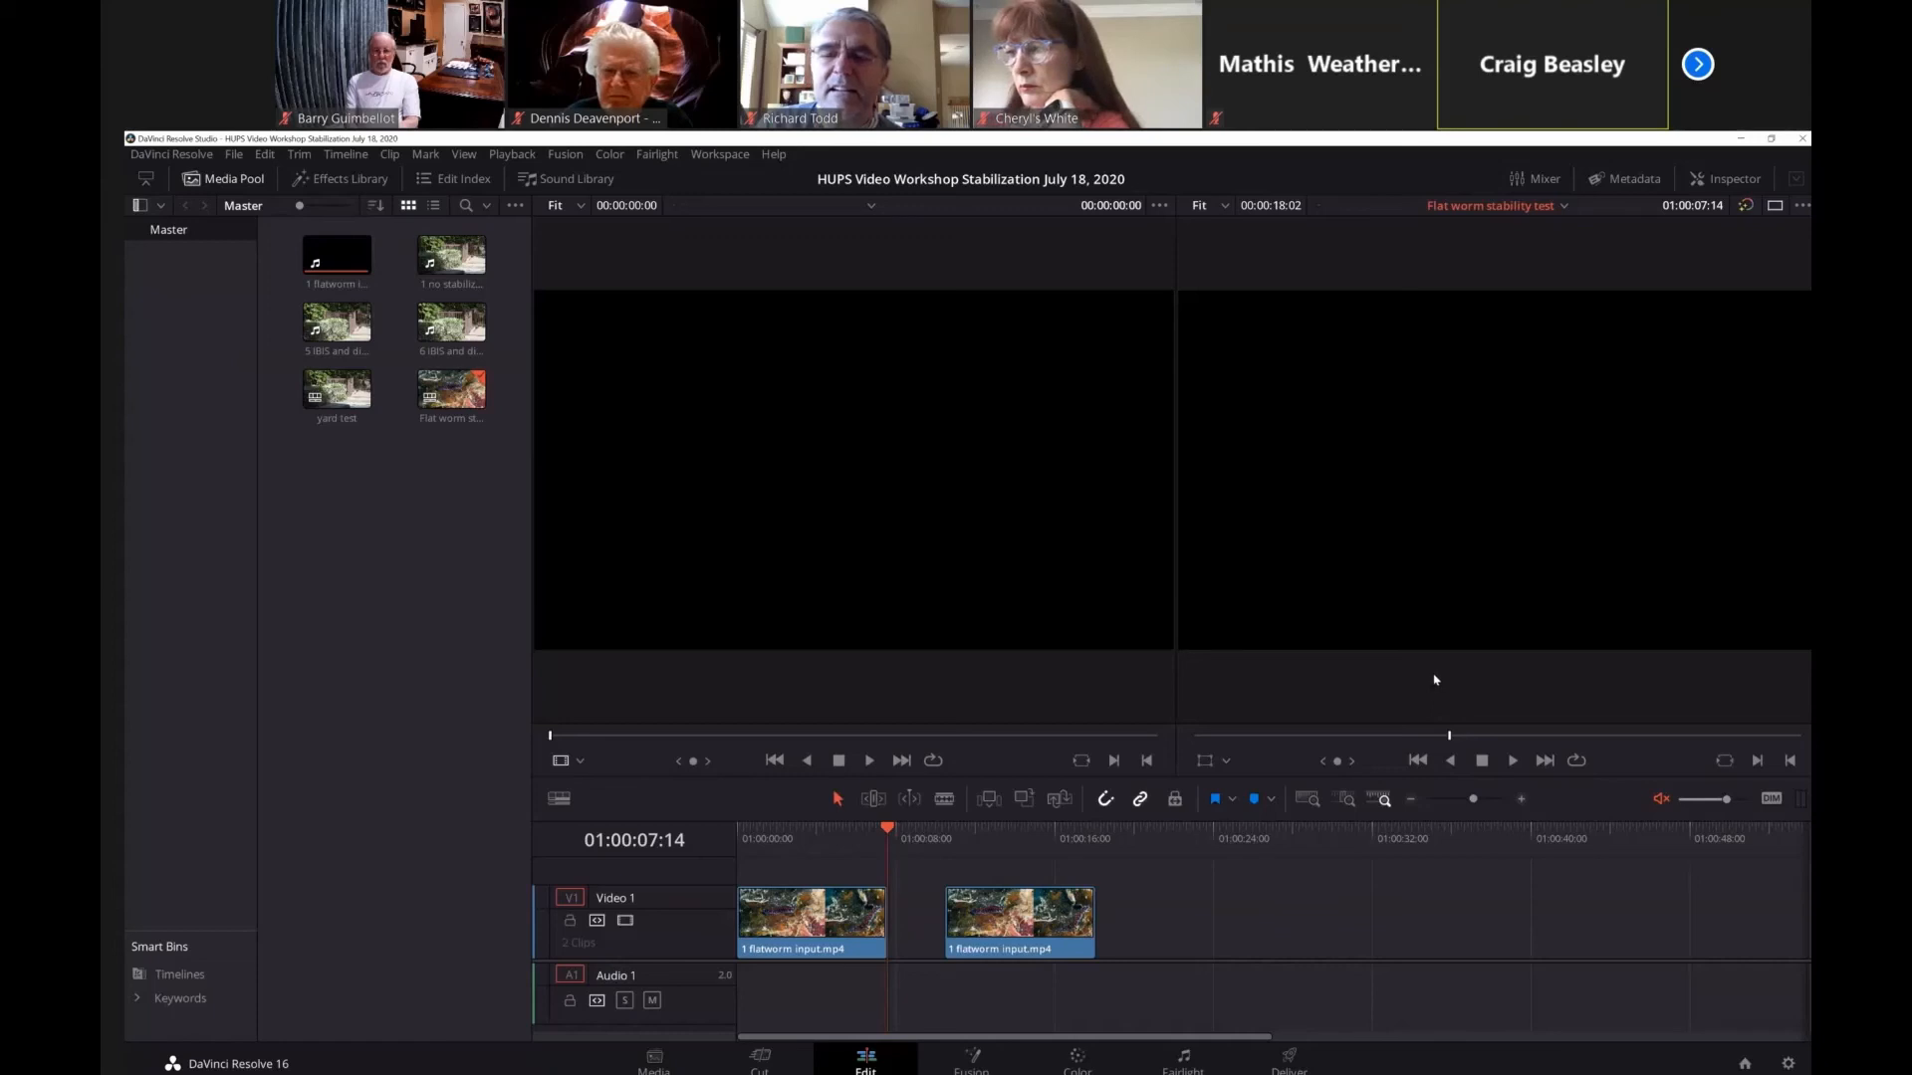
left_click(826, 921)
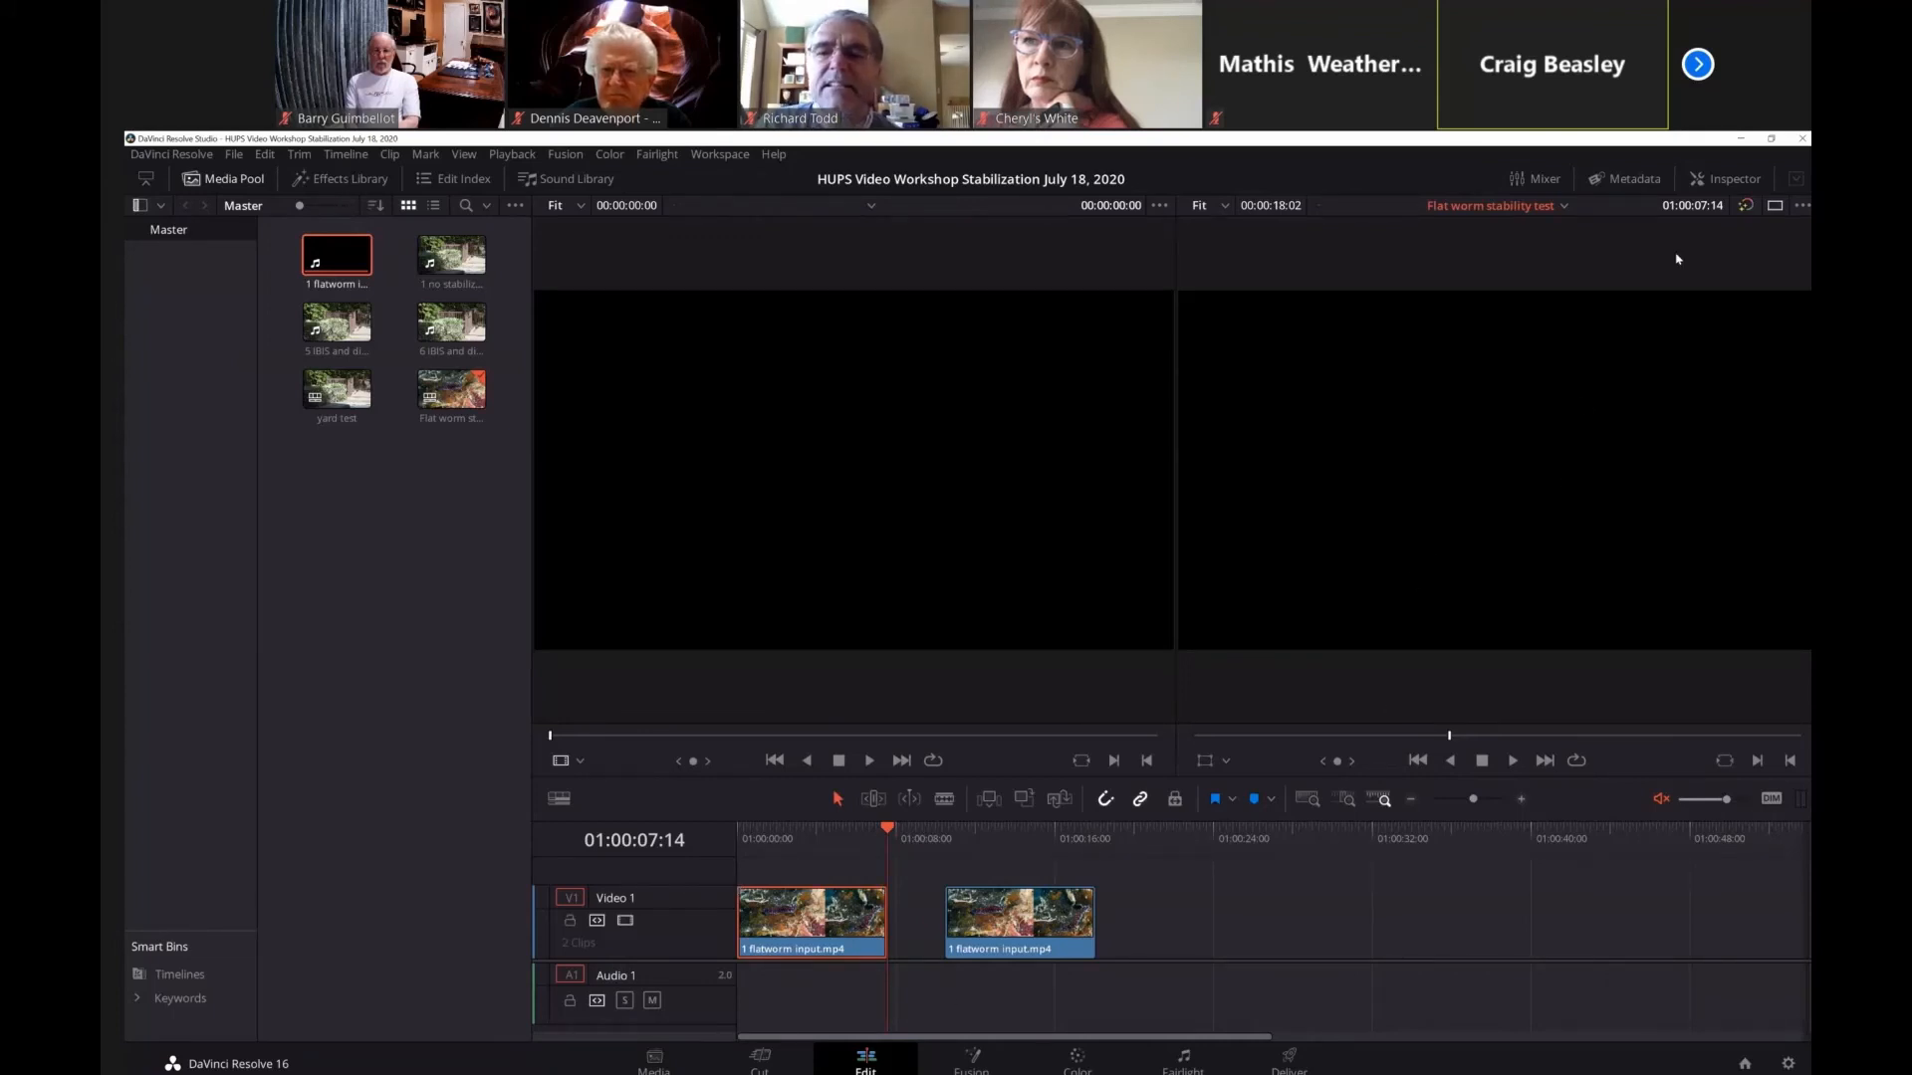
left_click(1732, 180)
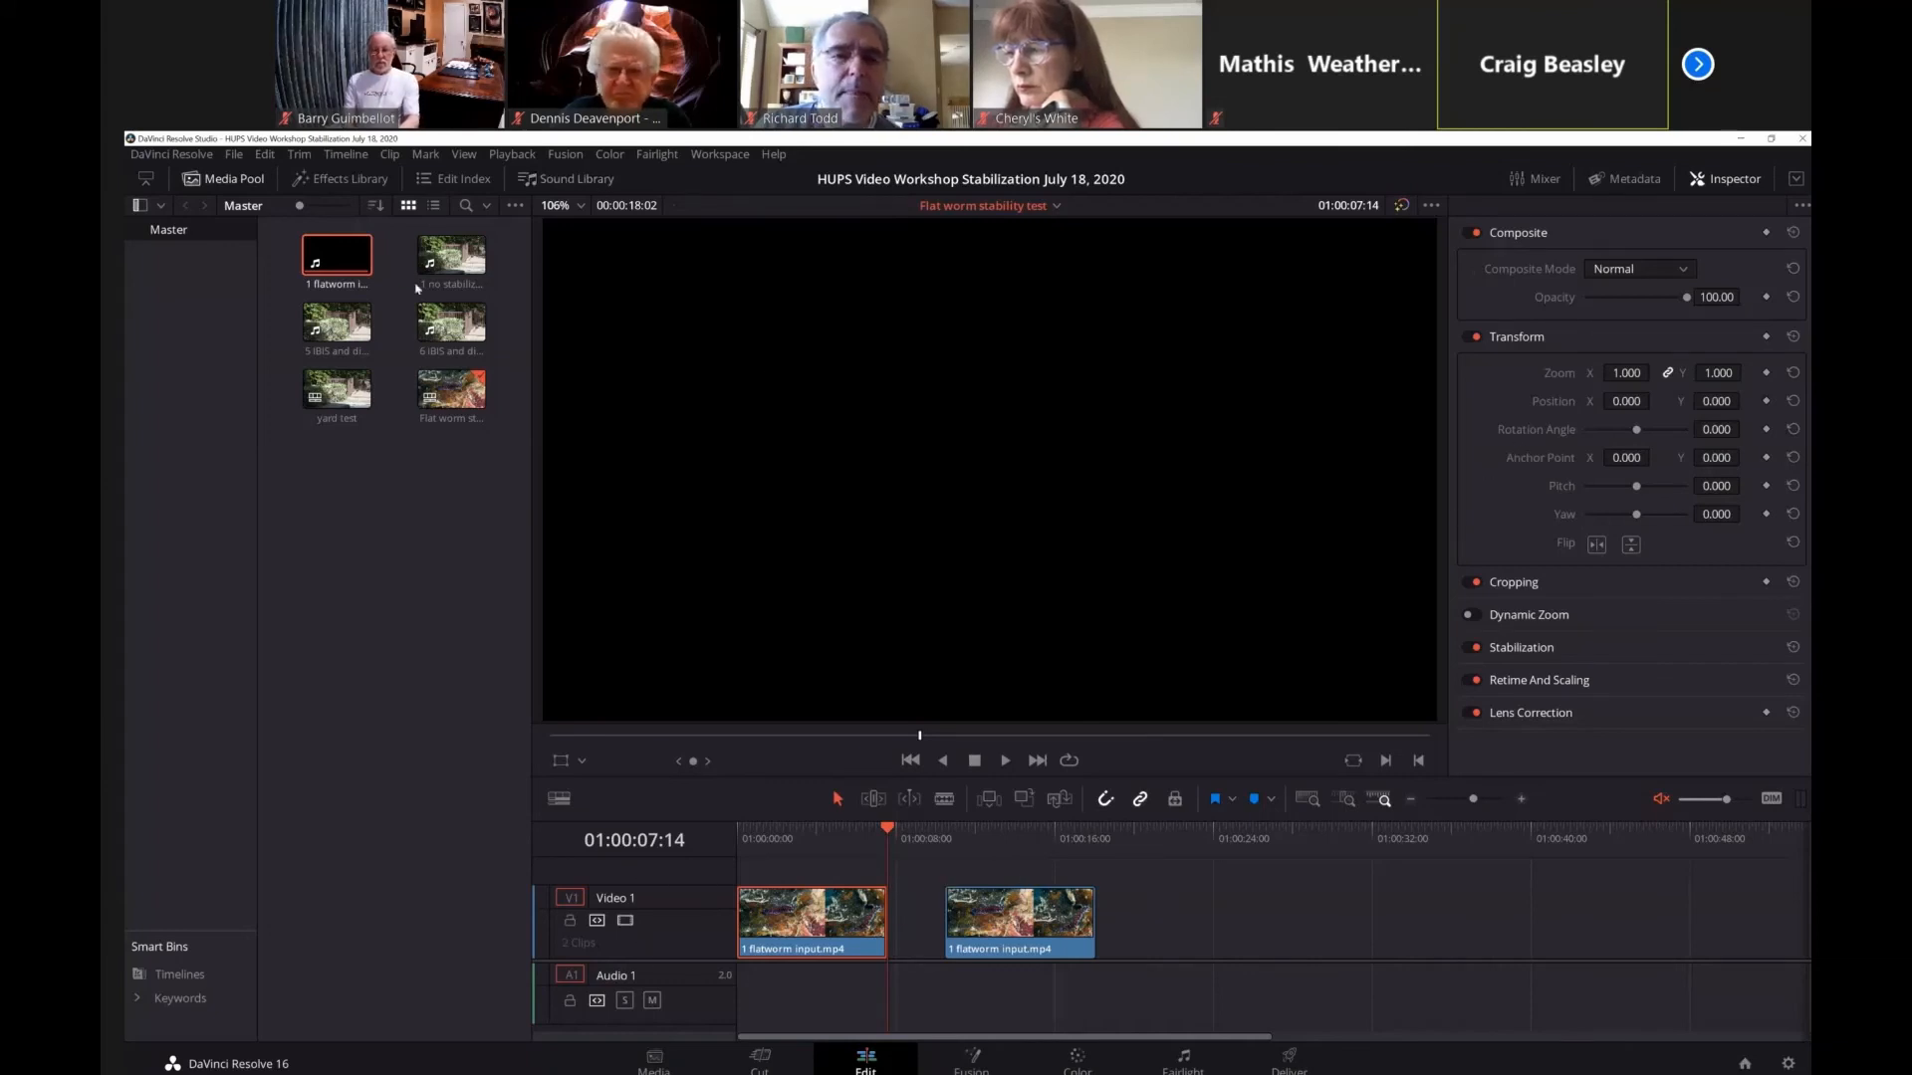
left_click(233, 180)
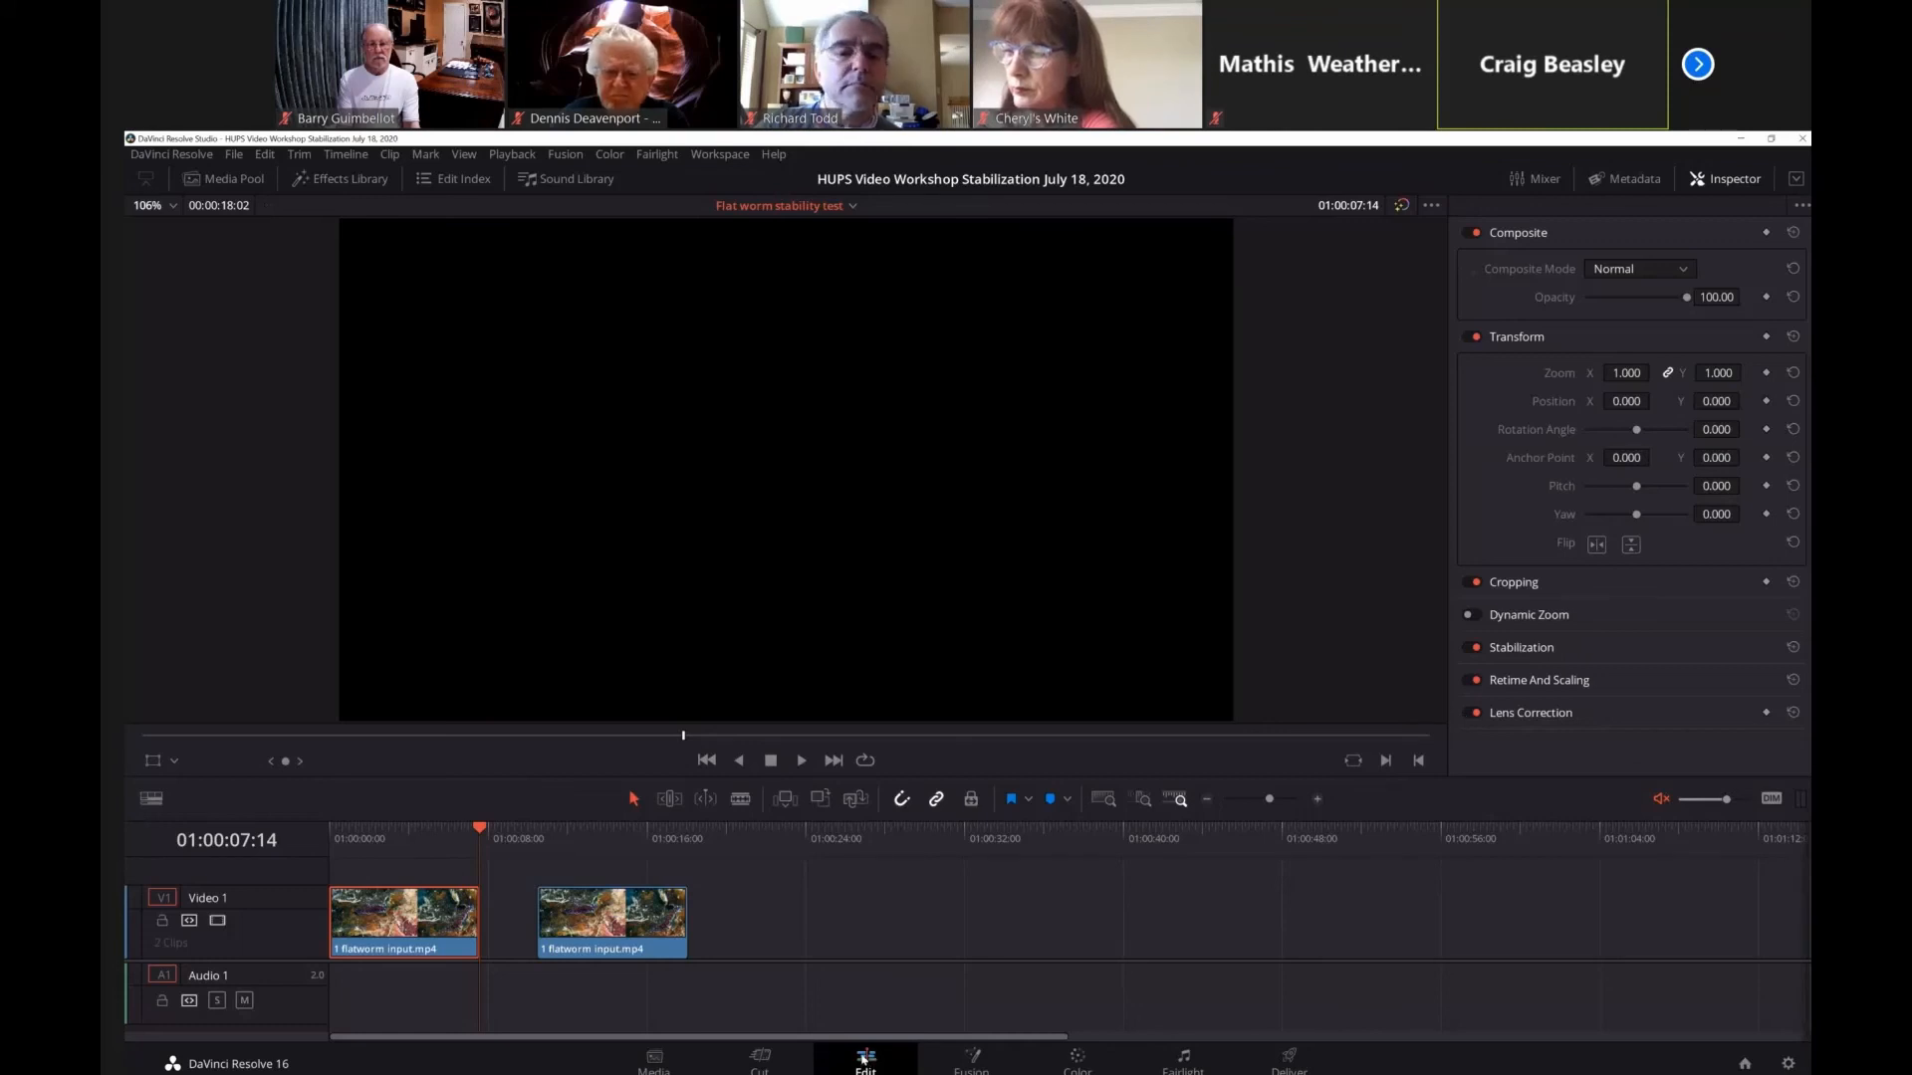
left_click(1517, 648)
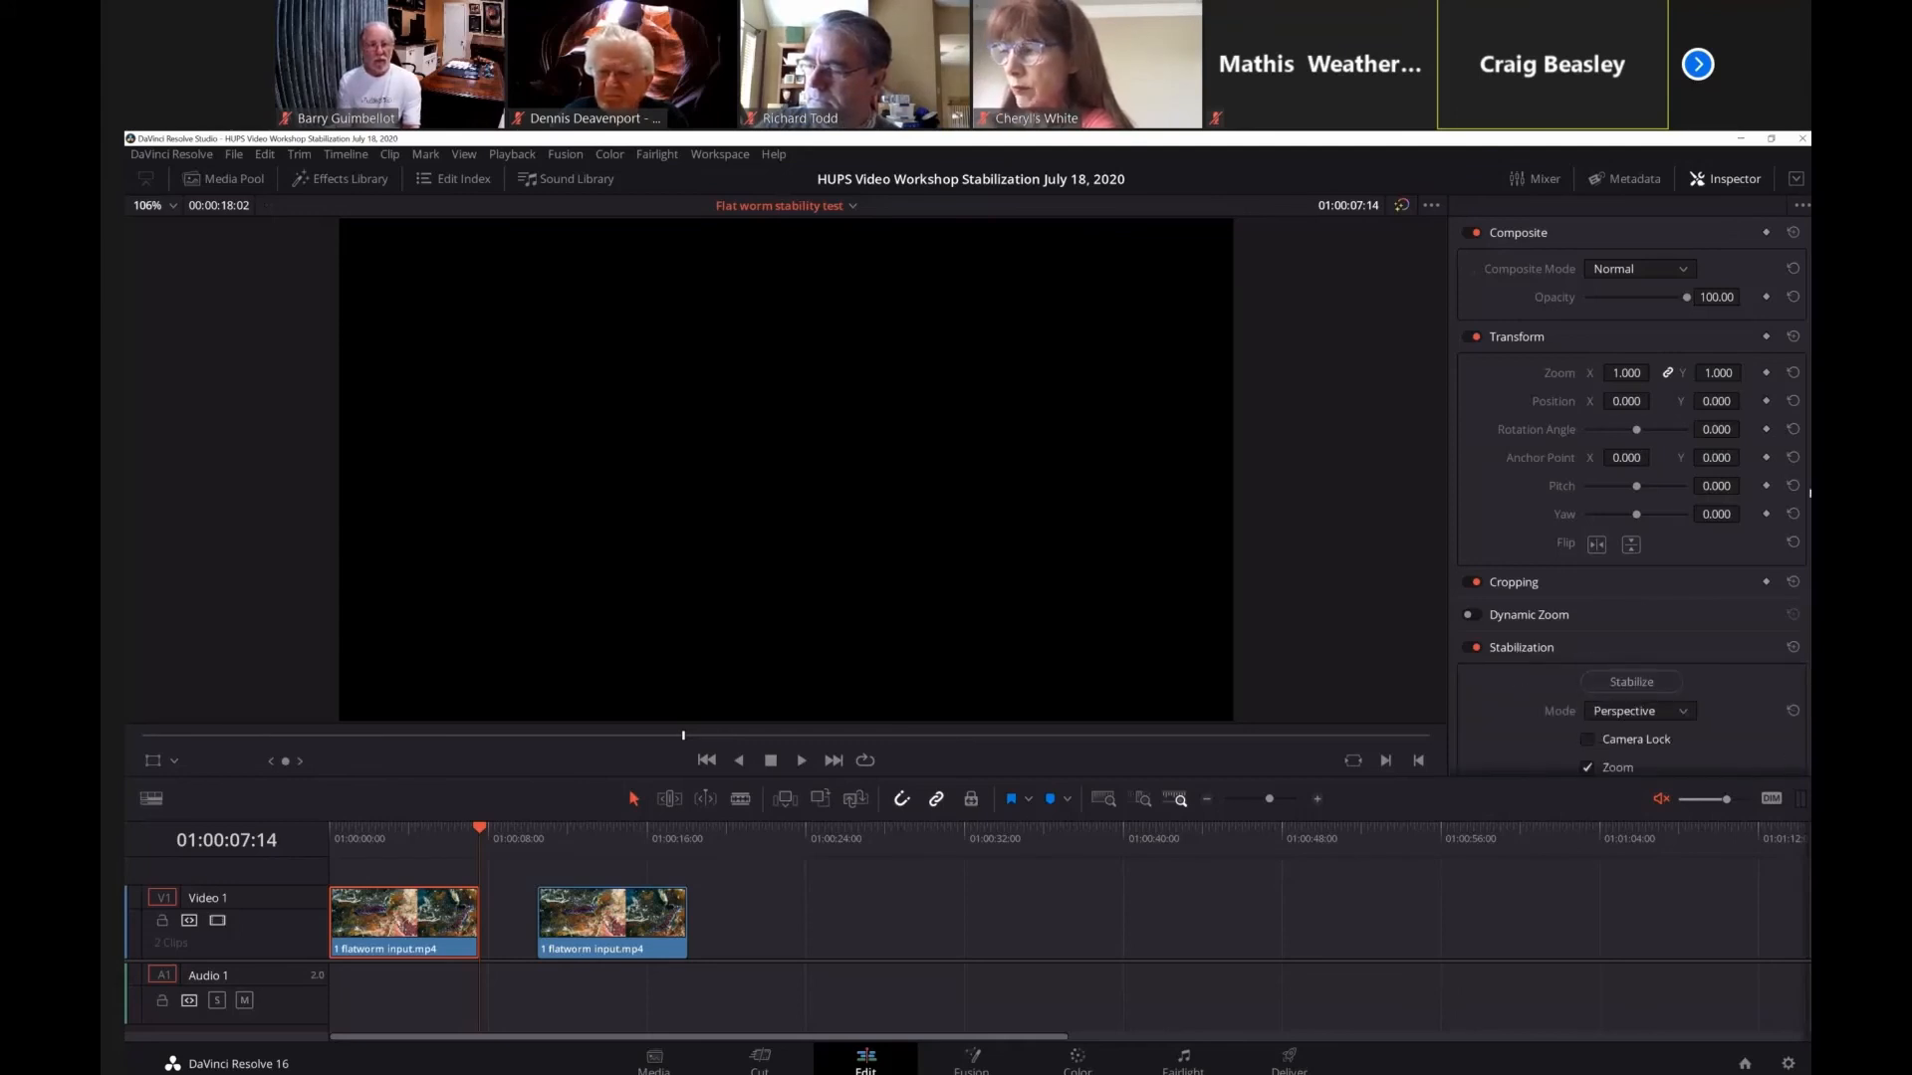
scroll(1810, 492, "down", 2)
scroll(1633, 498, "down", 4)
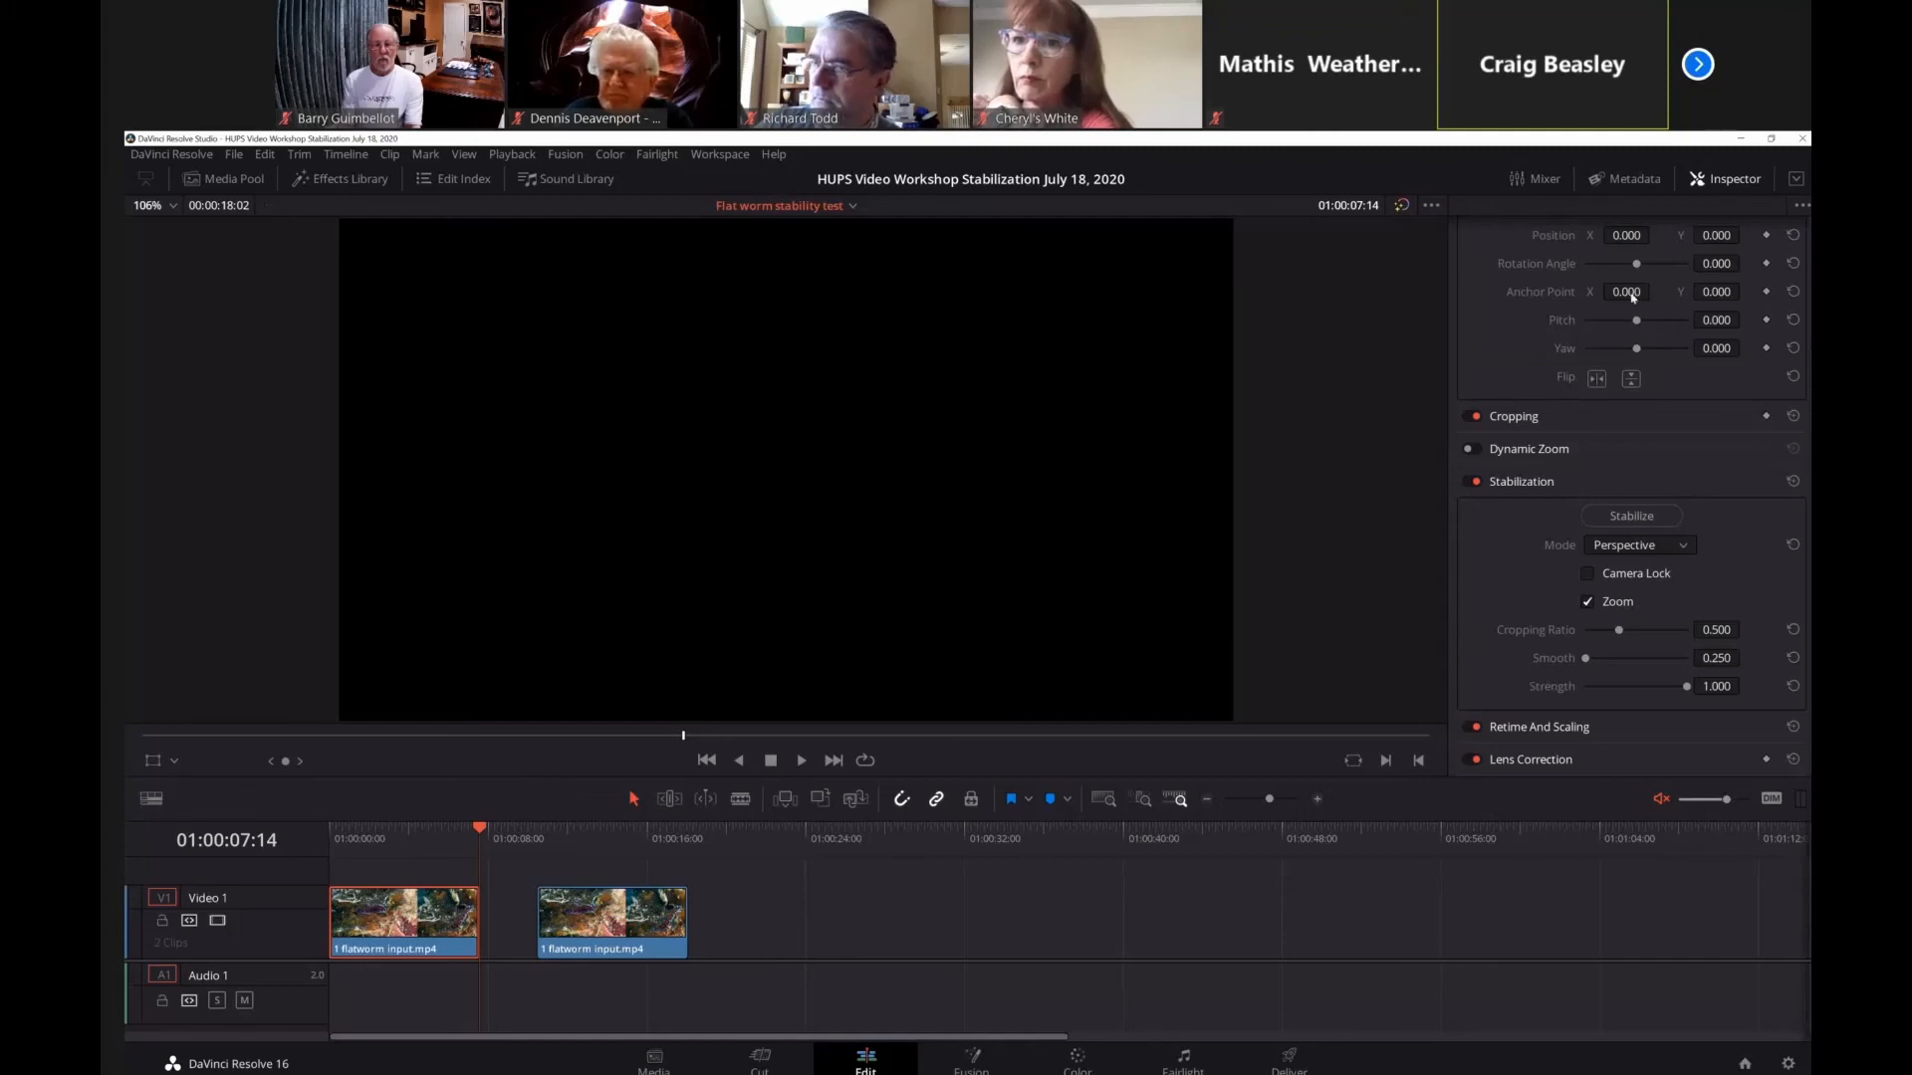
Hide the Inspector and show the frame at 01:00:03:17 in a single timeline viewer.
left_click(1713, 181)
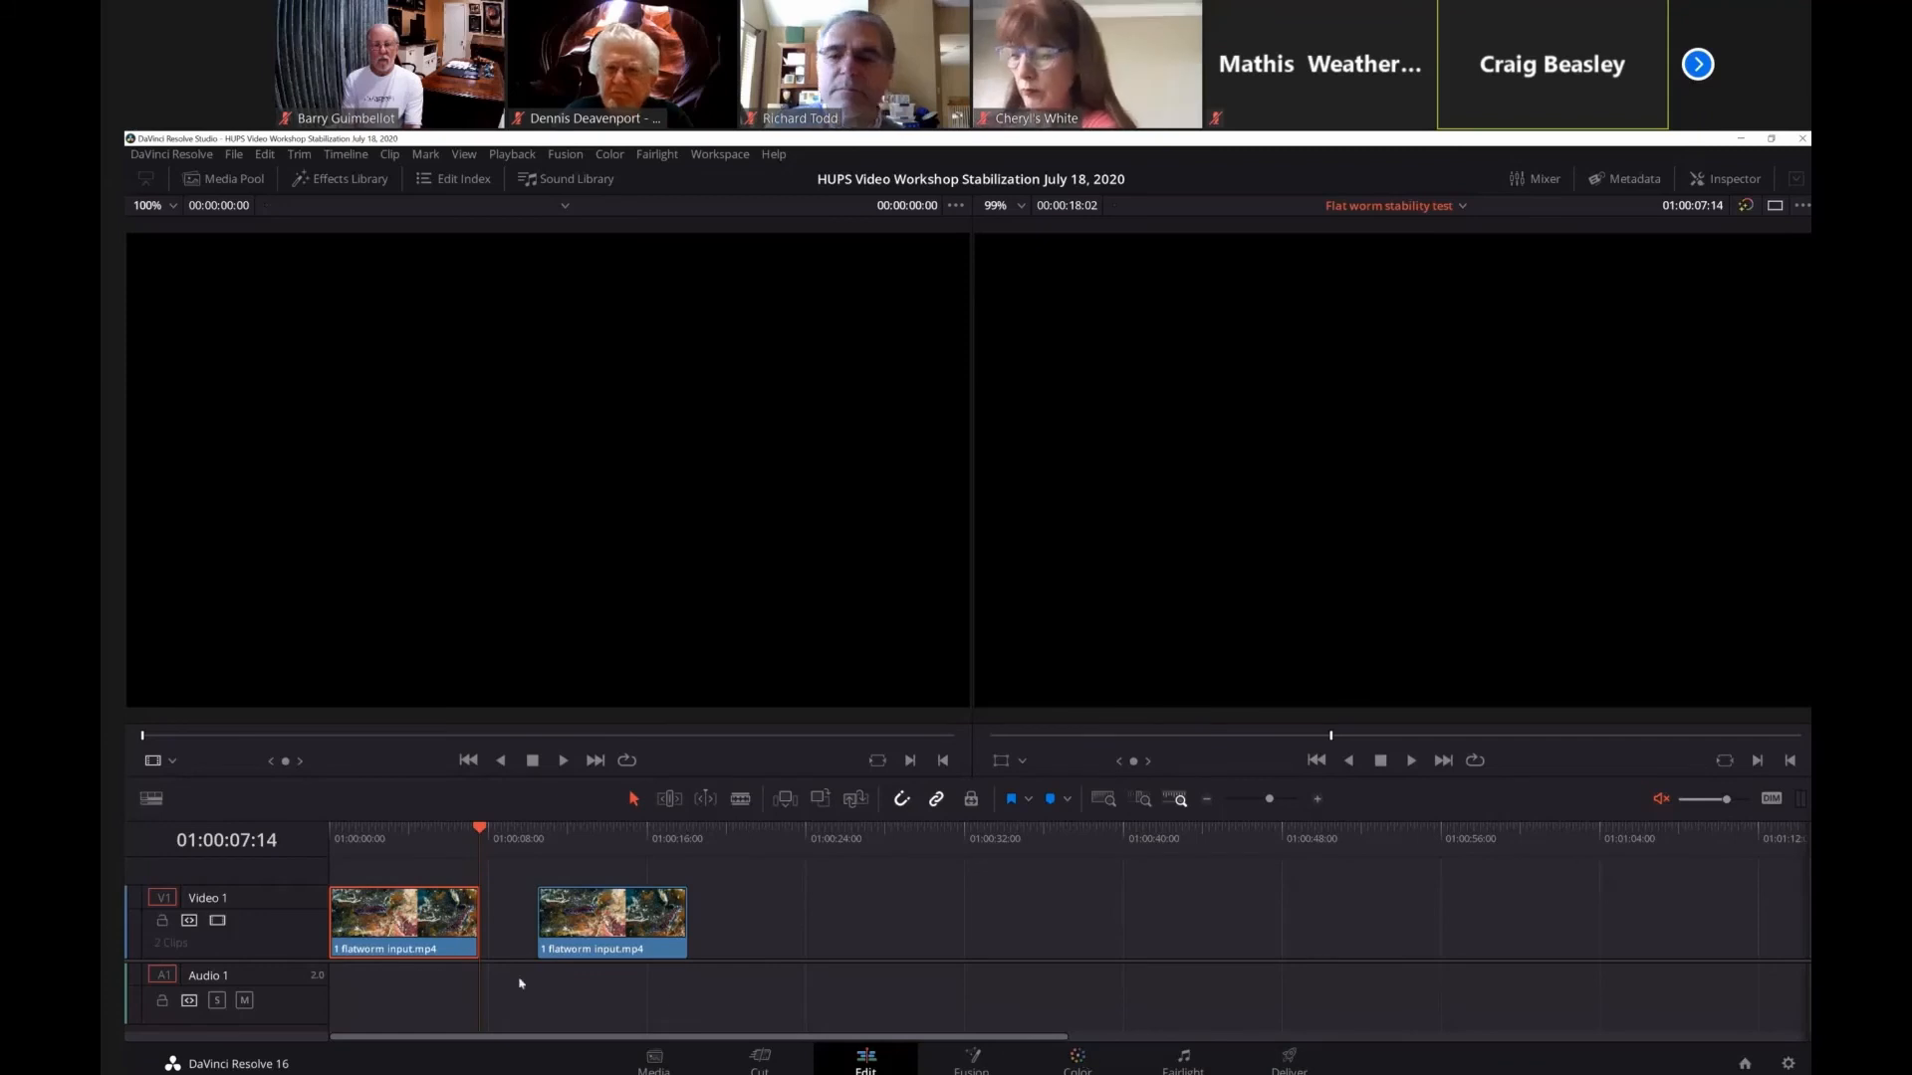
left_click(404, 833)
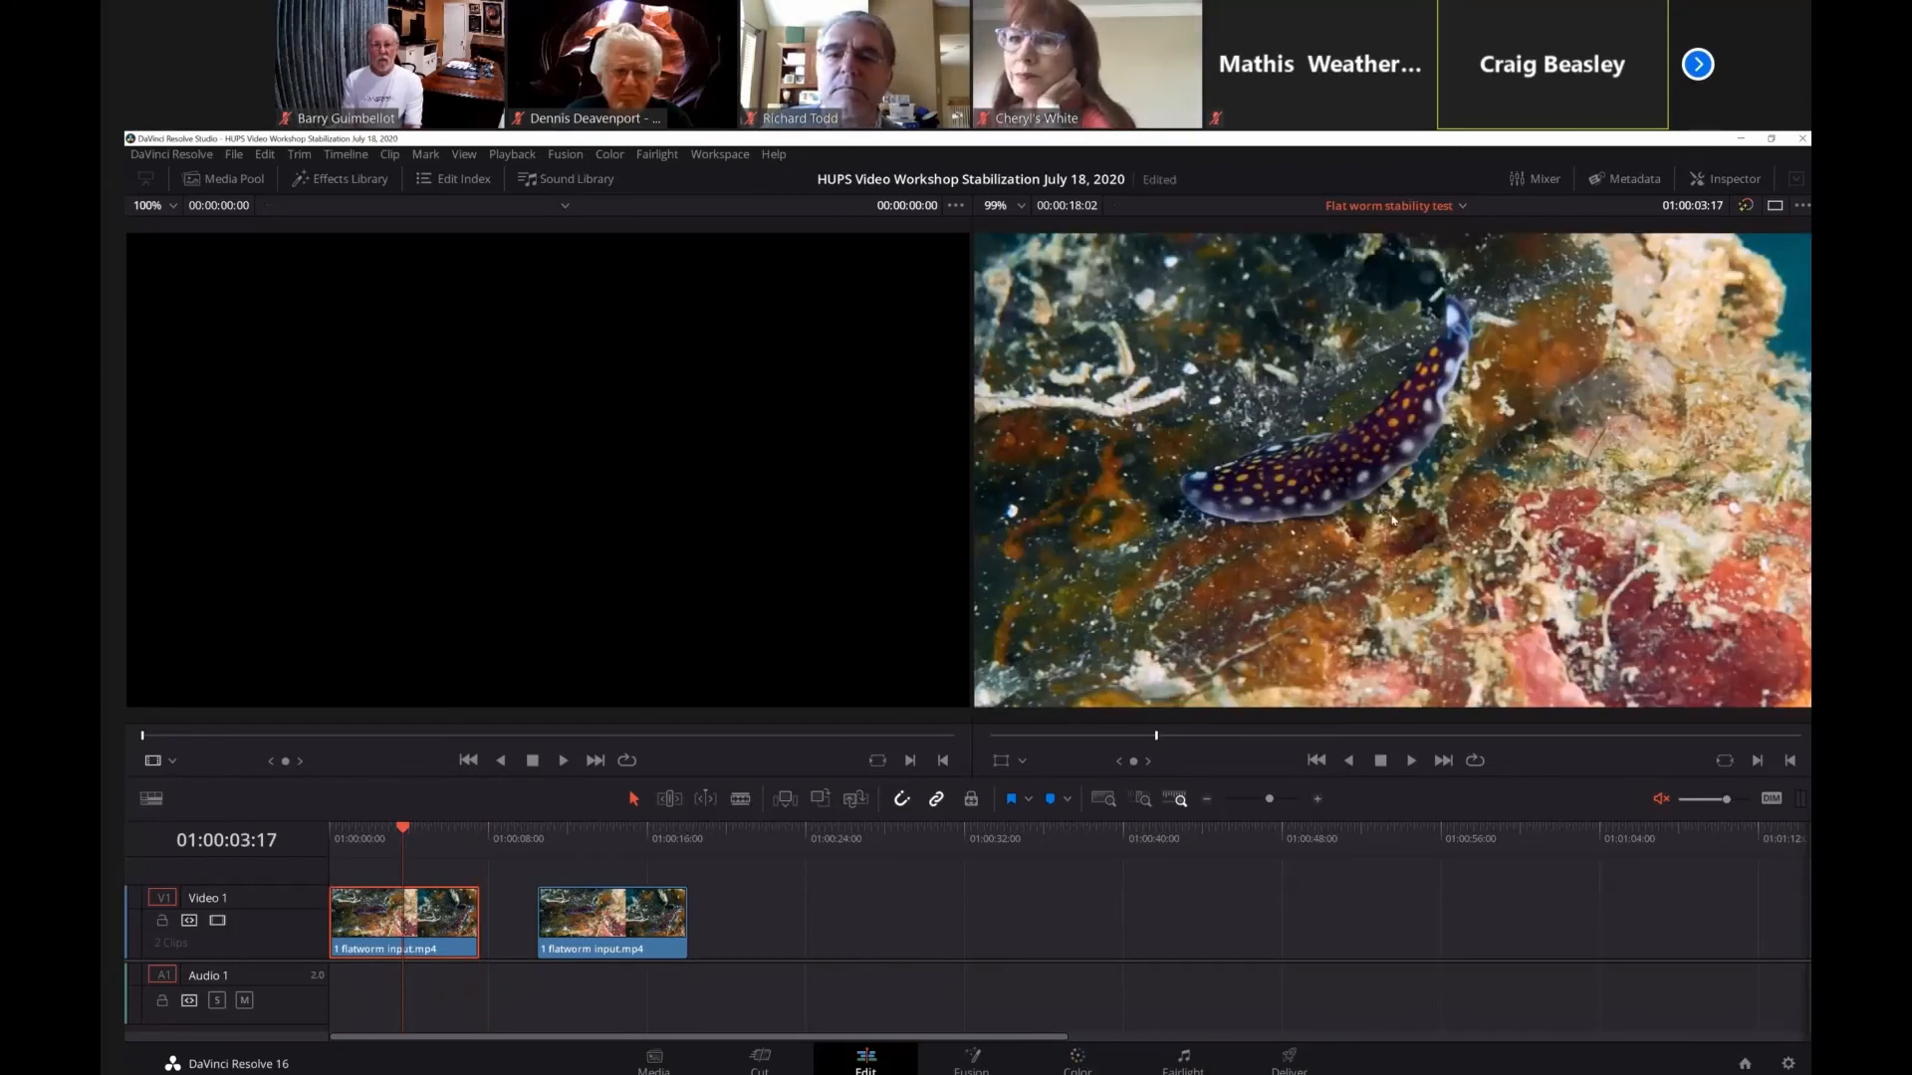
left_click(1777, 207)
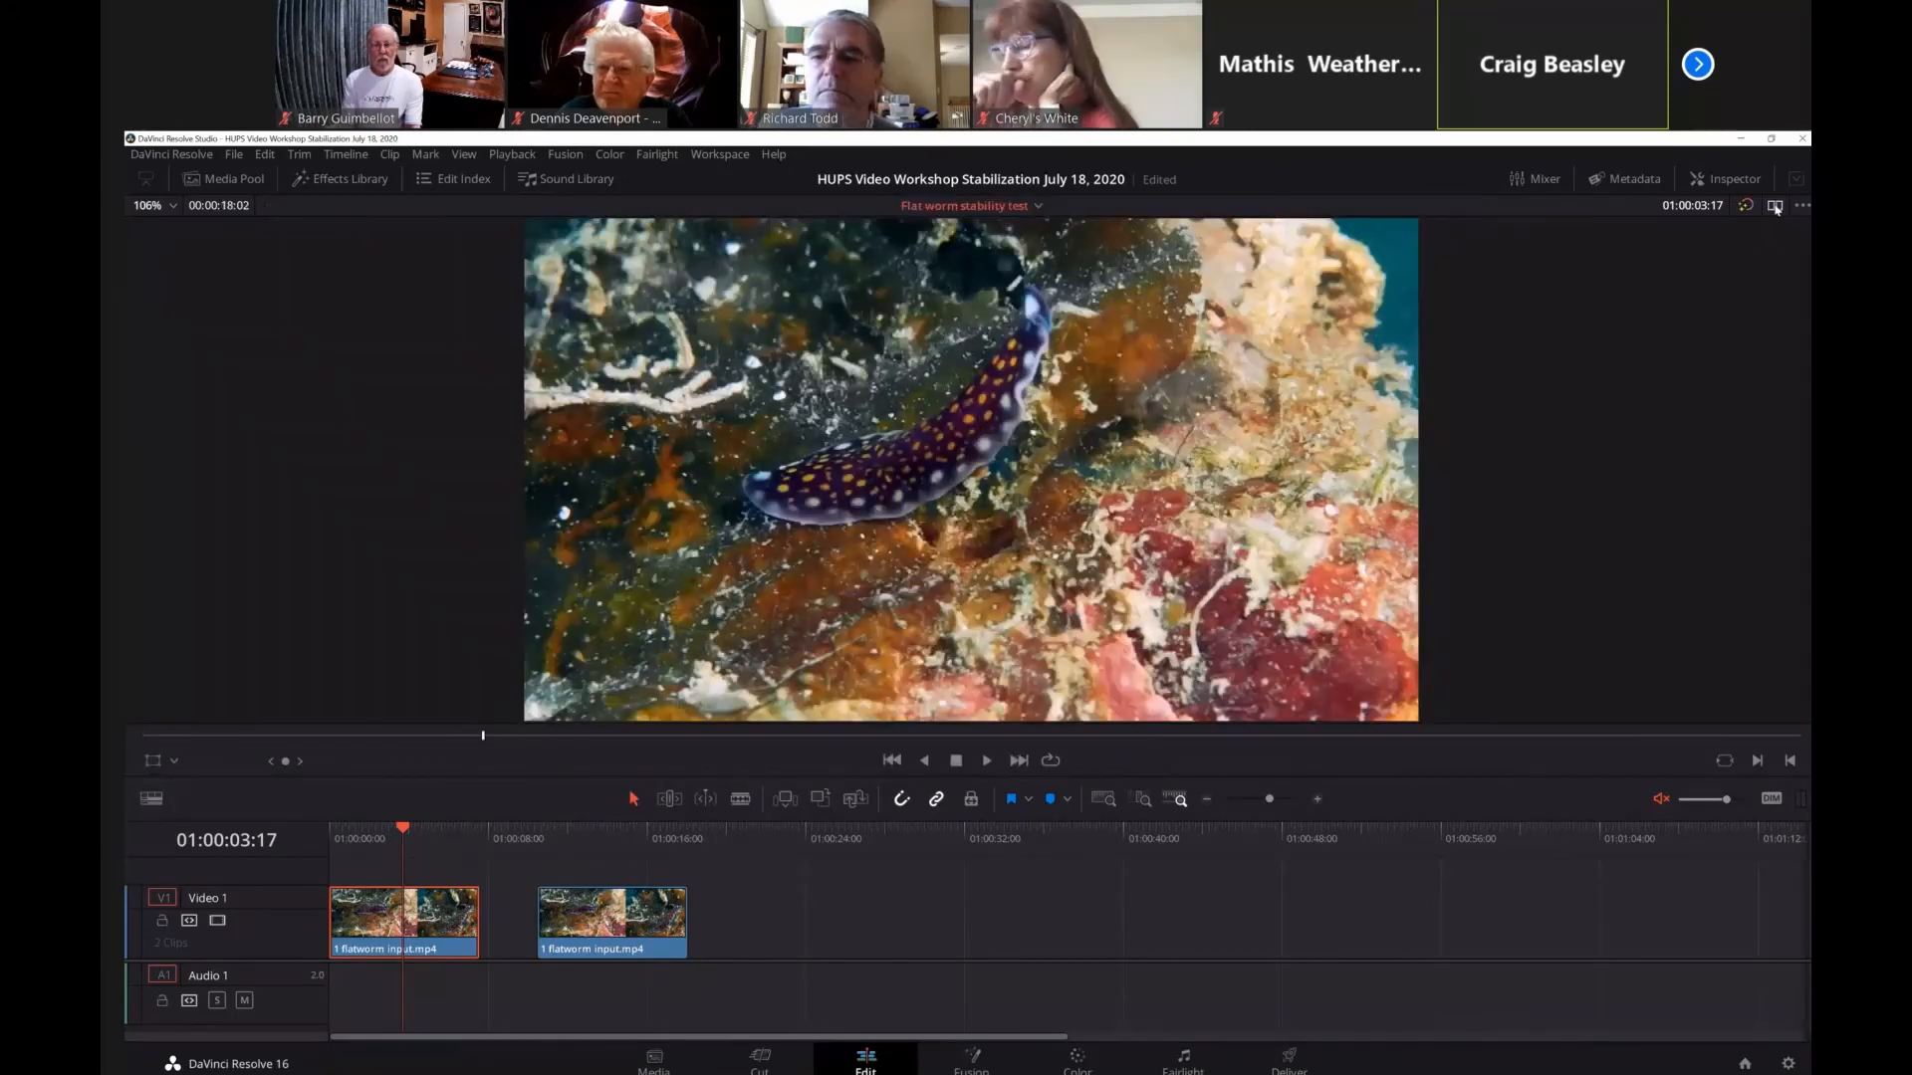
Switch to the Color page and enlarge the viewer by hiding the OpenFX library, node graph and clip thumbnails.
left_click(1083, 1063)
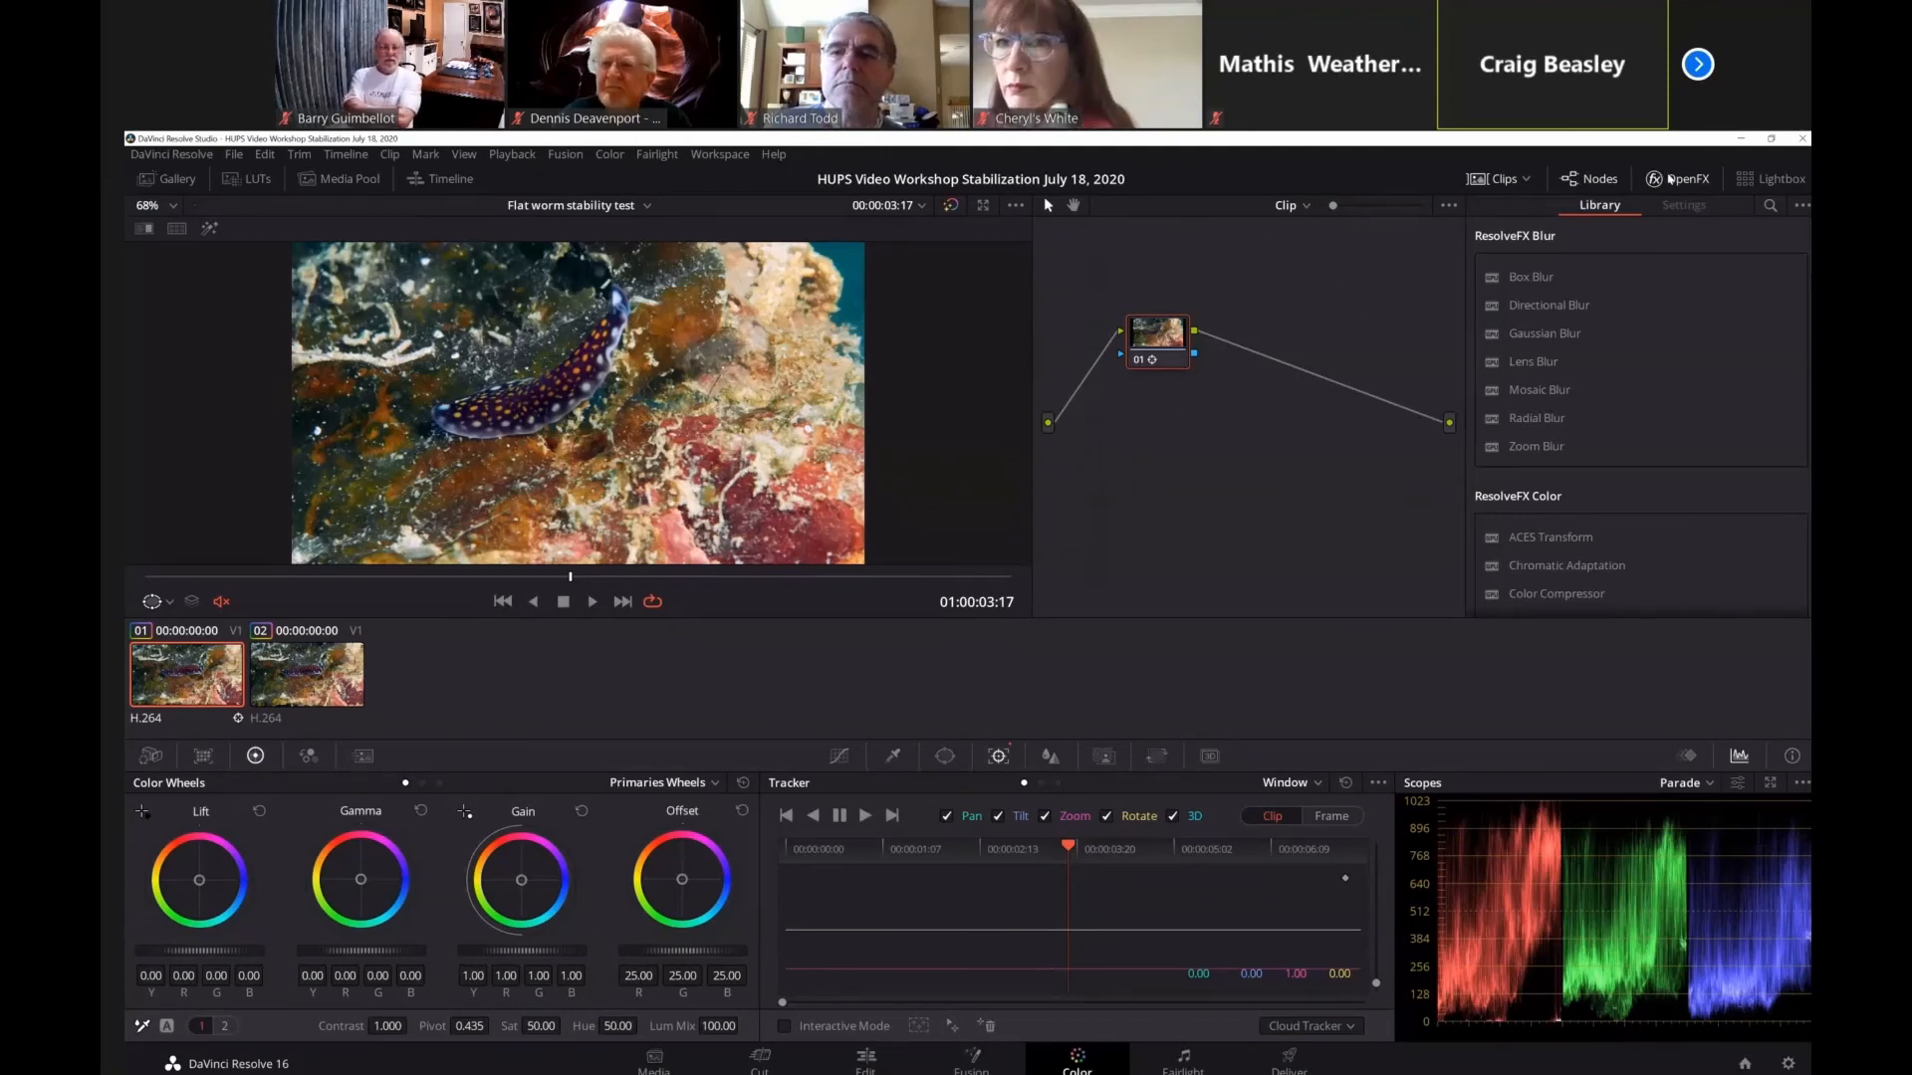
left_click(1669, 179)
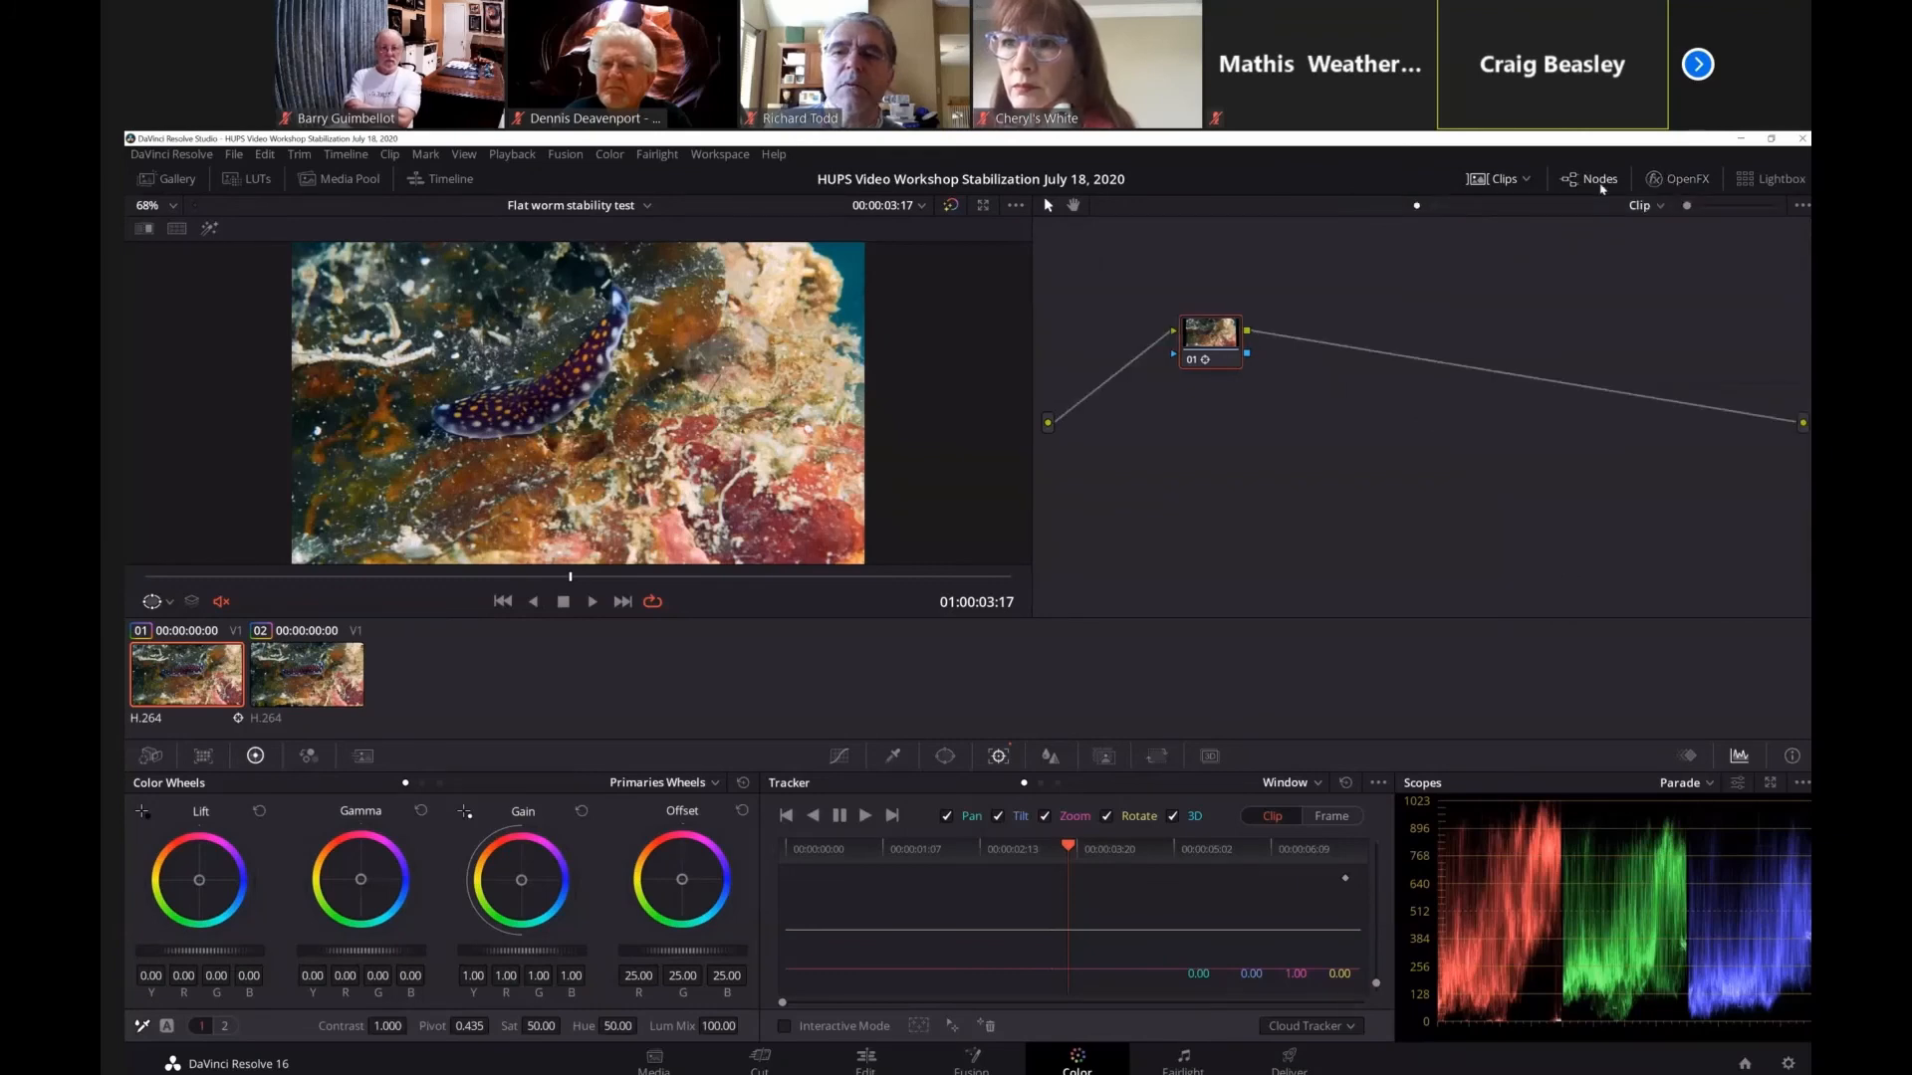
left_click(1596, 179)
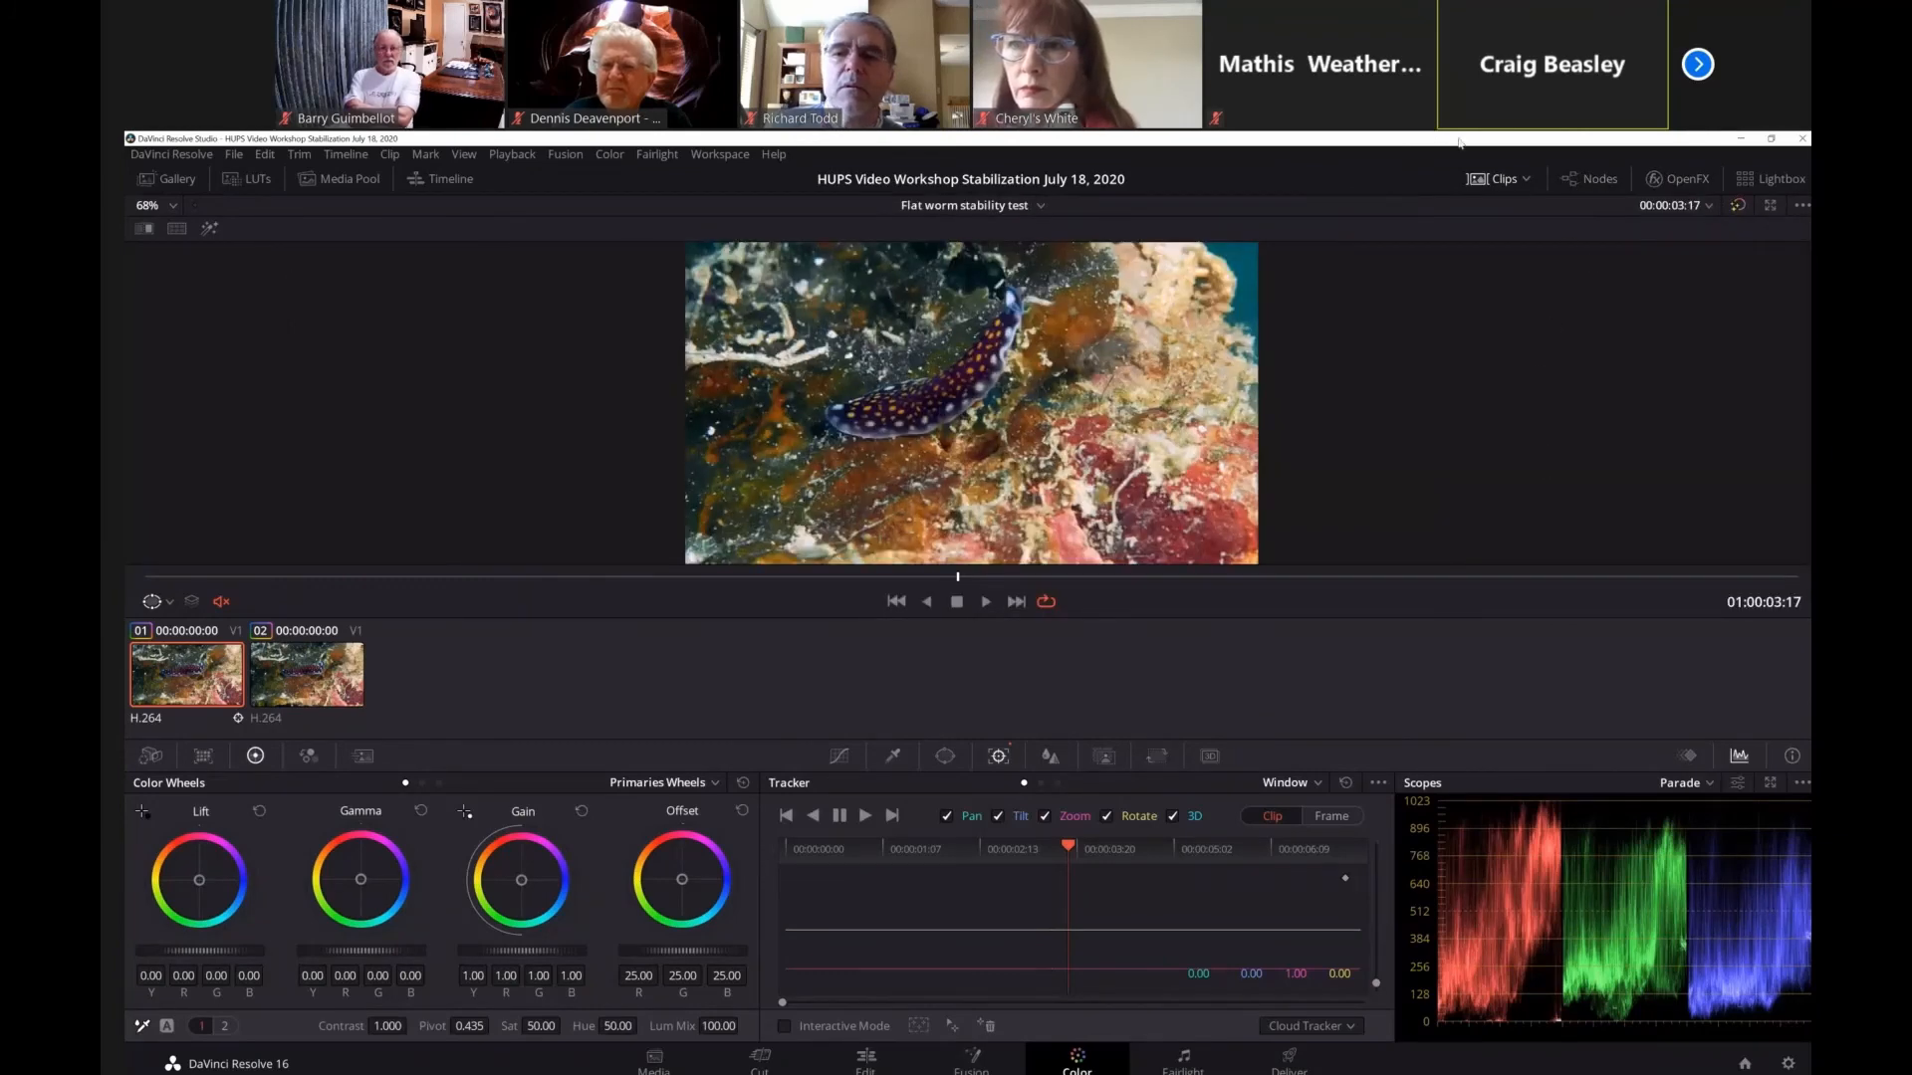
left_click(1513, 182)
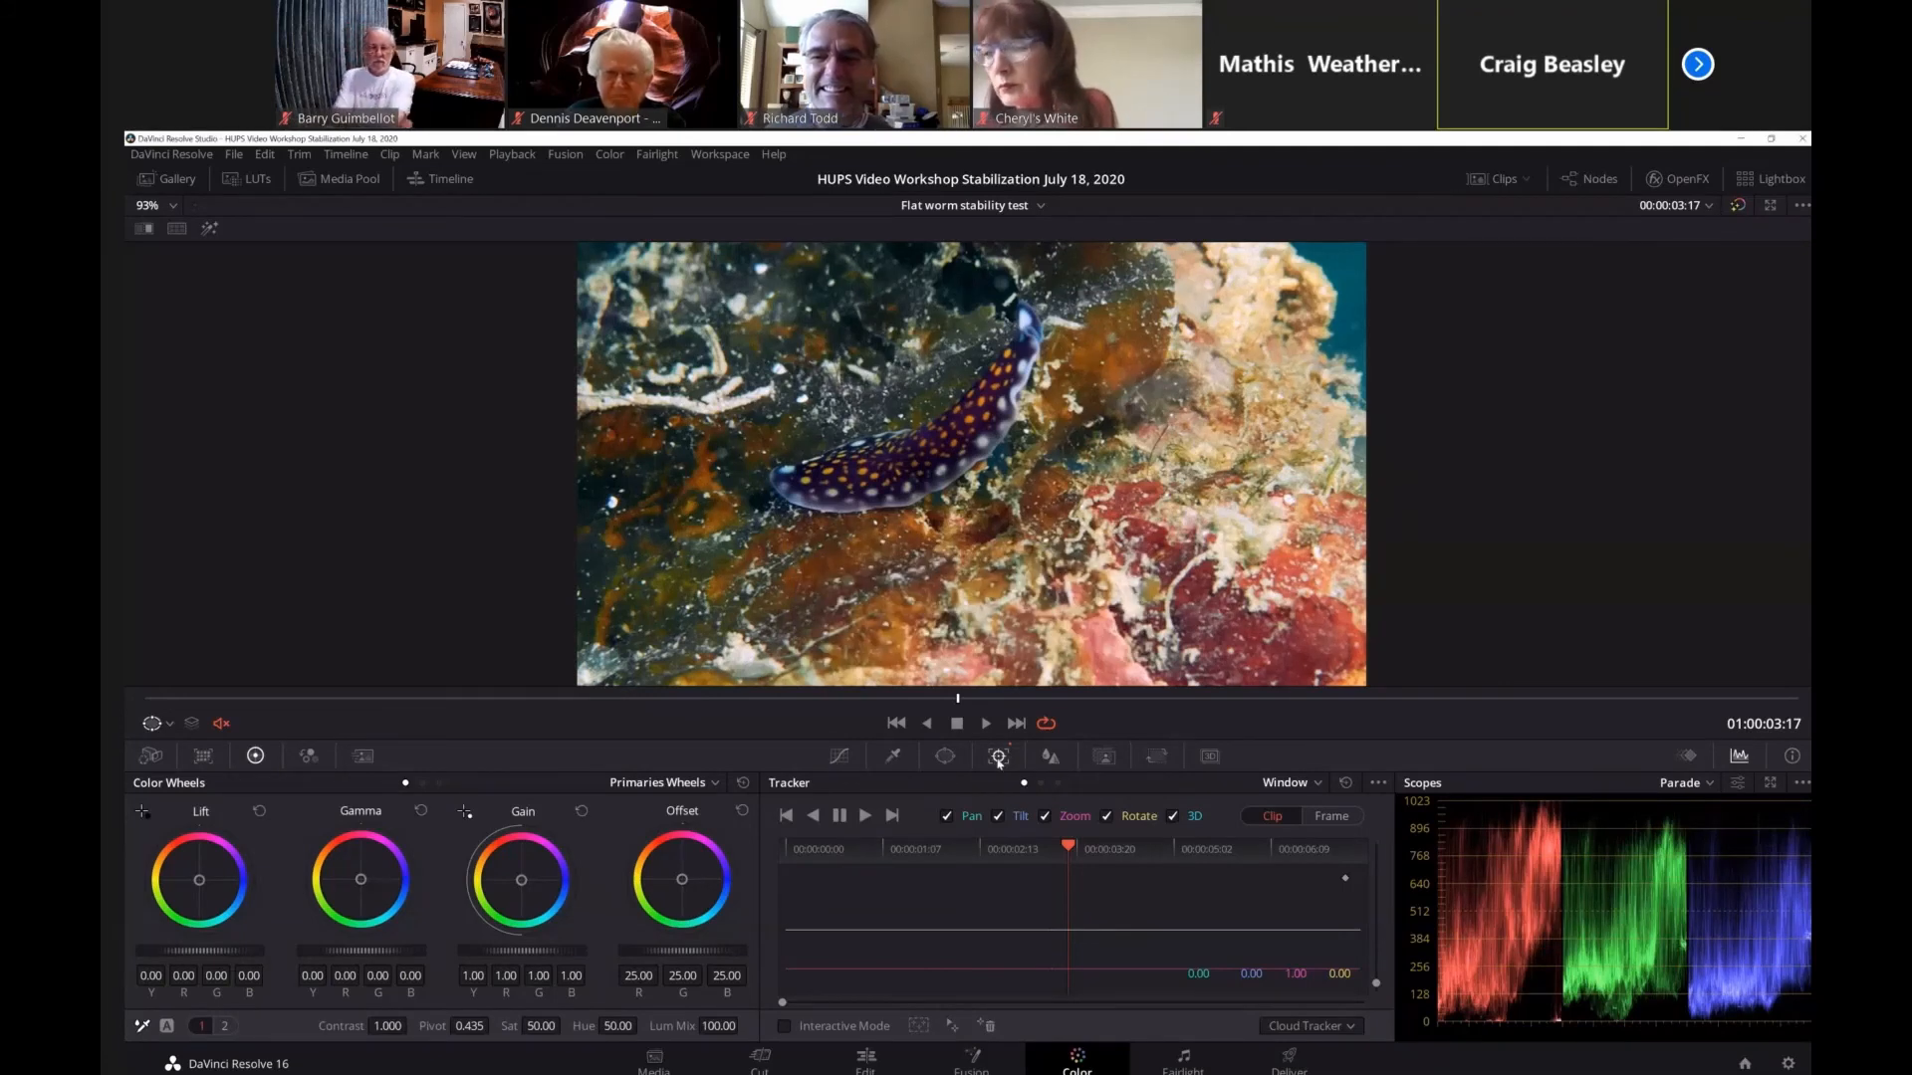
Set the tracker to Stabilizer and review its stabilization modes, keeping Perspective.
left_click(1319, 783)
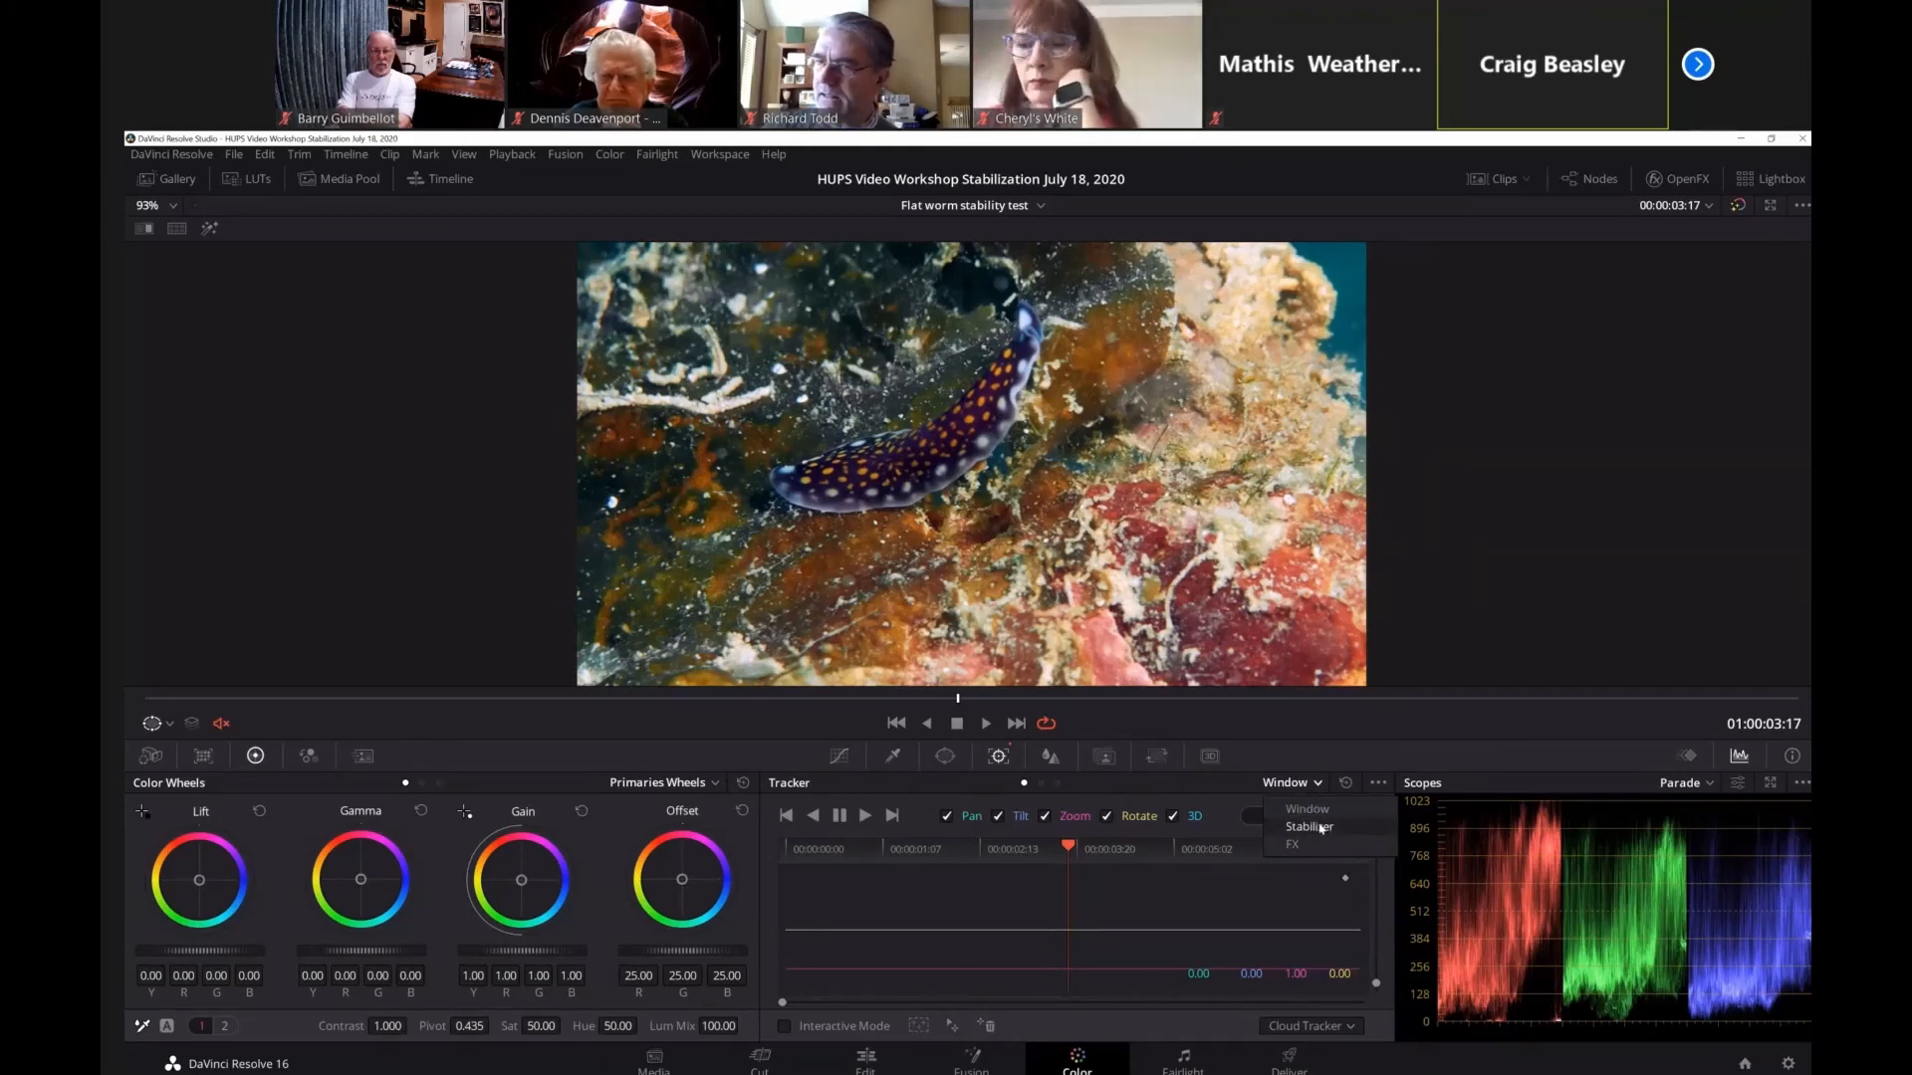
left_click(1322, 827)
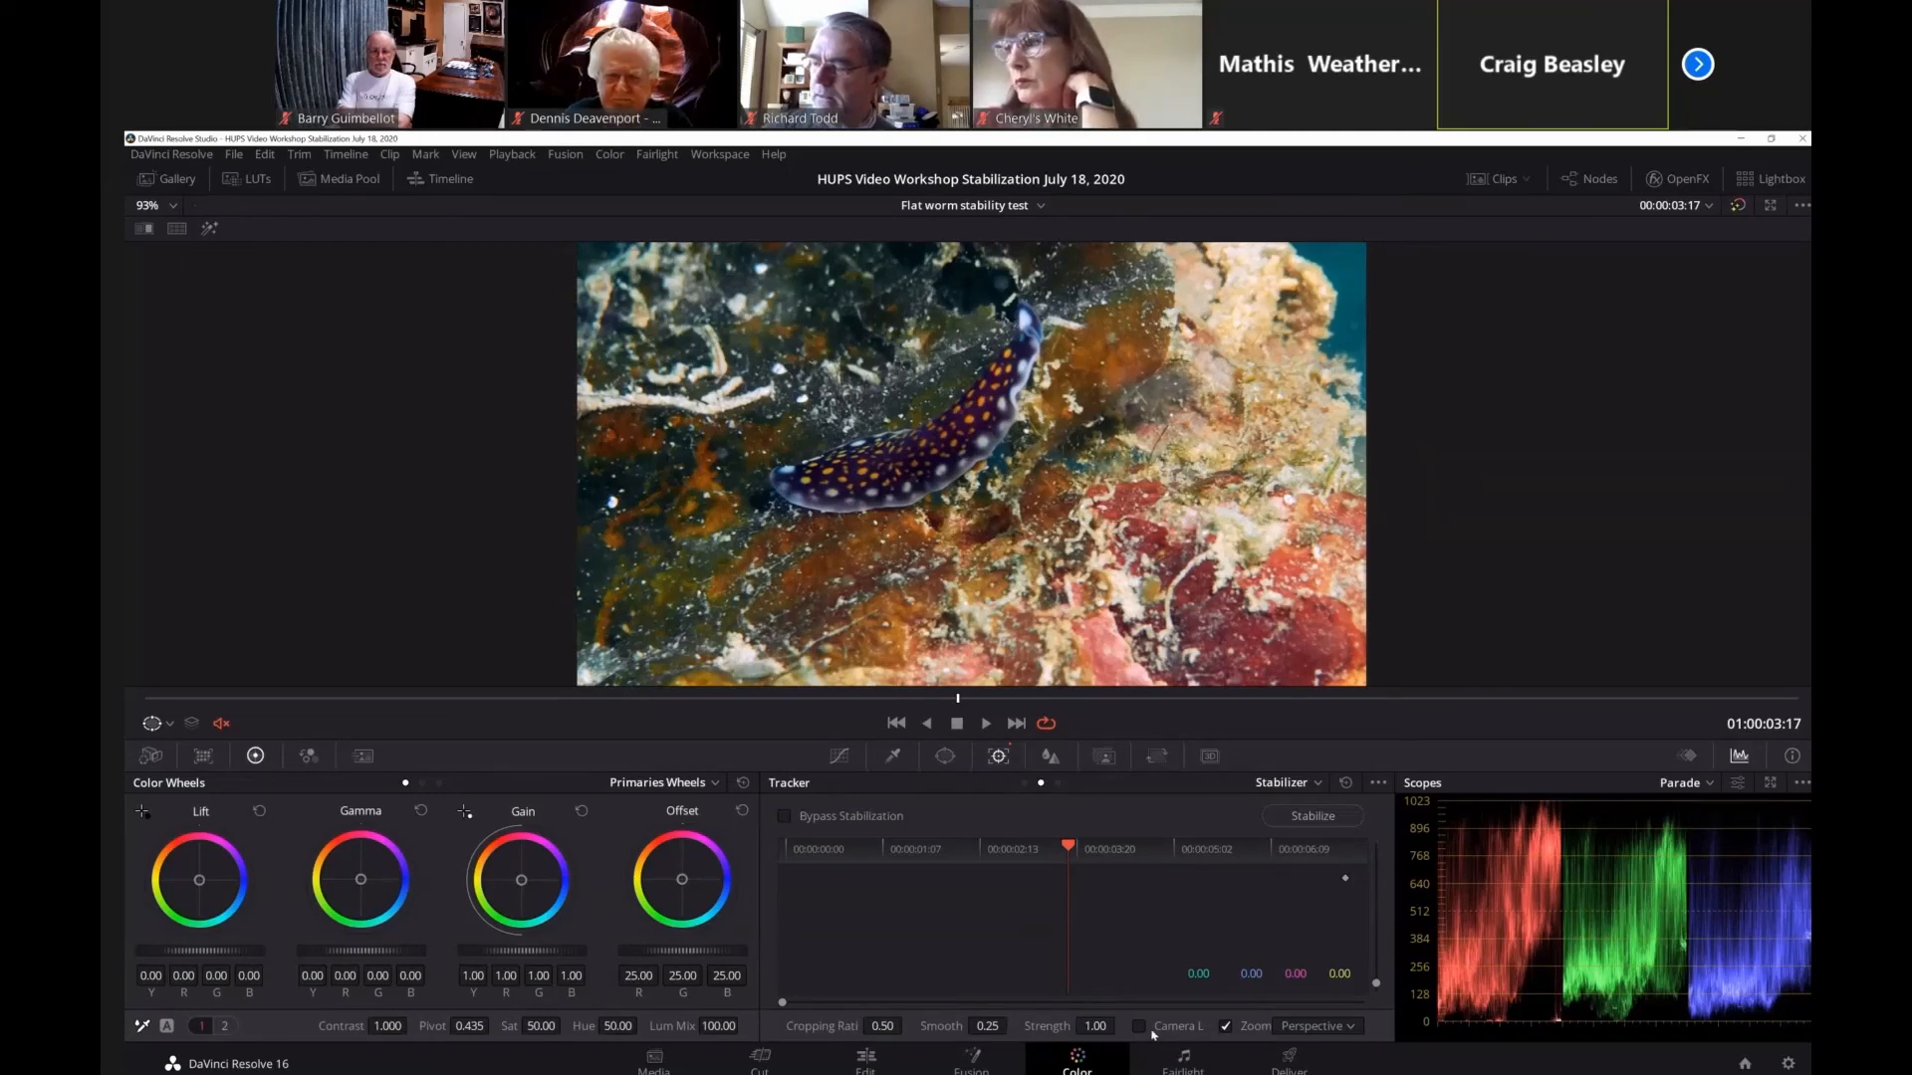
left_click(1350, 1029)
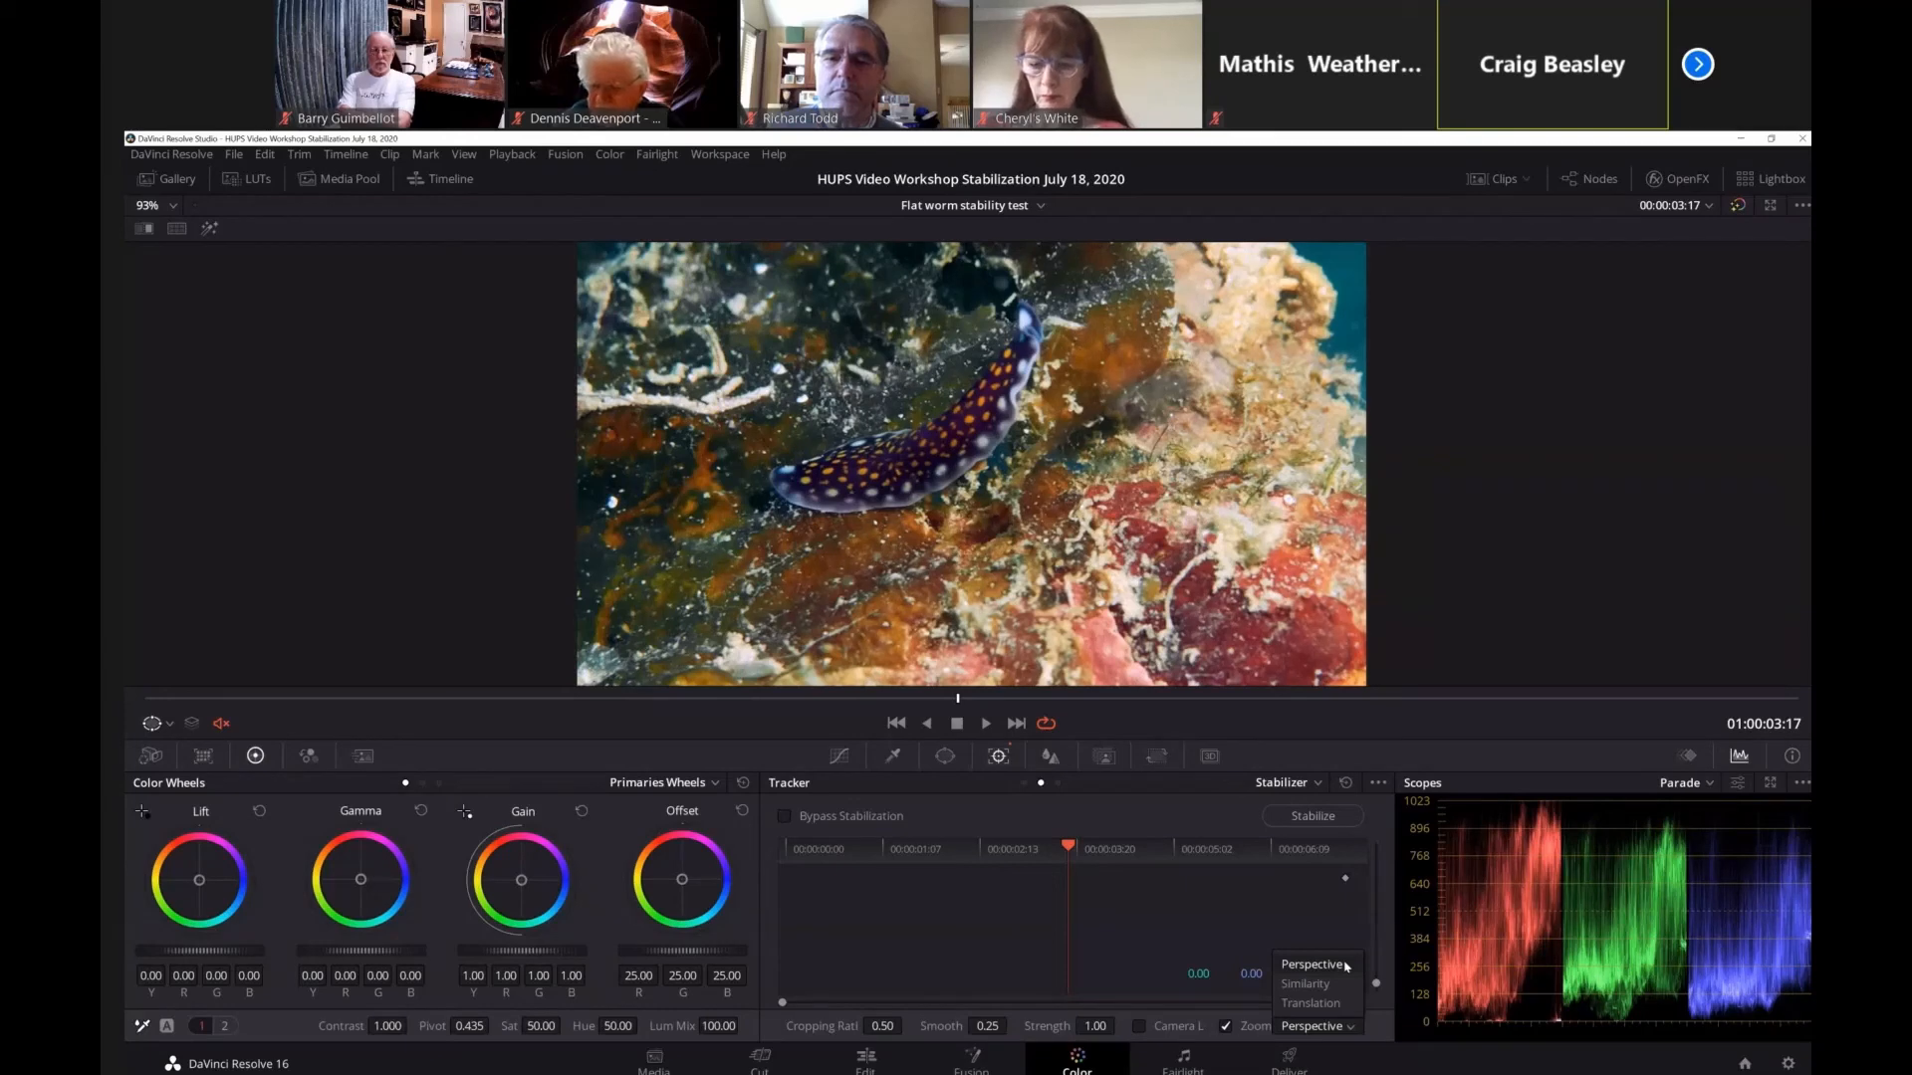
left_click(1372, 1031)
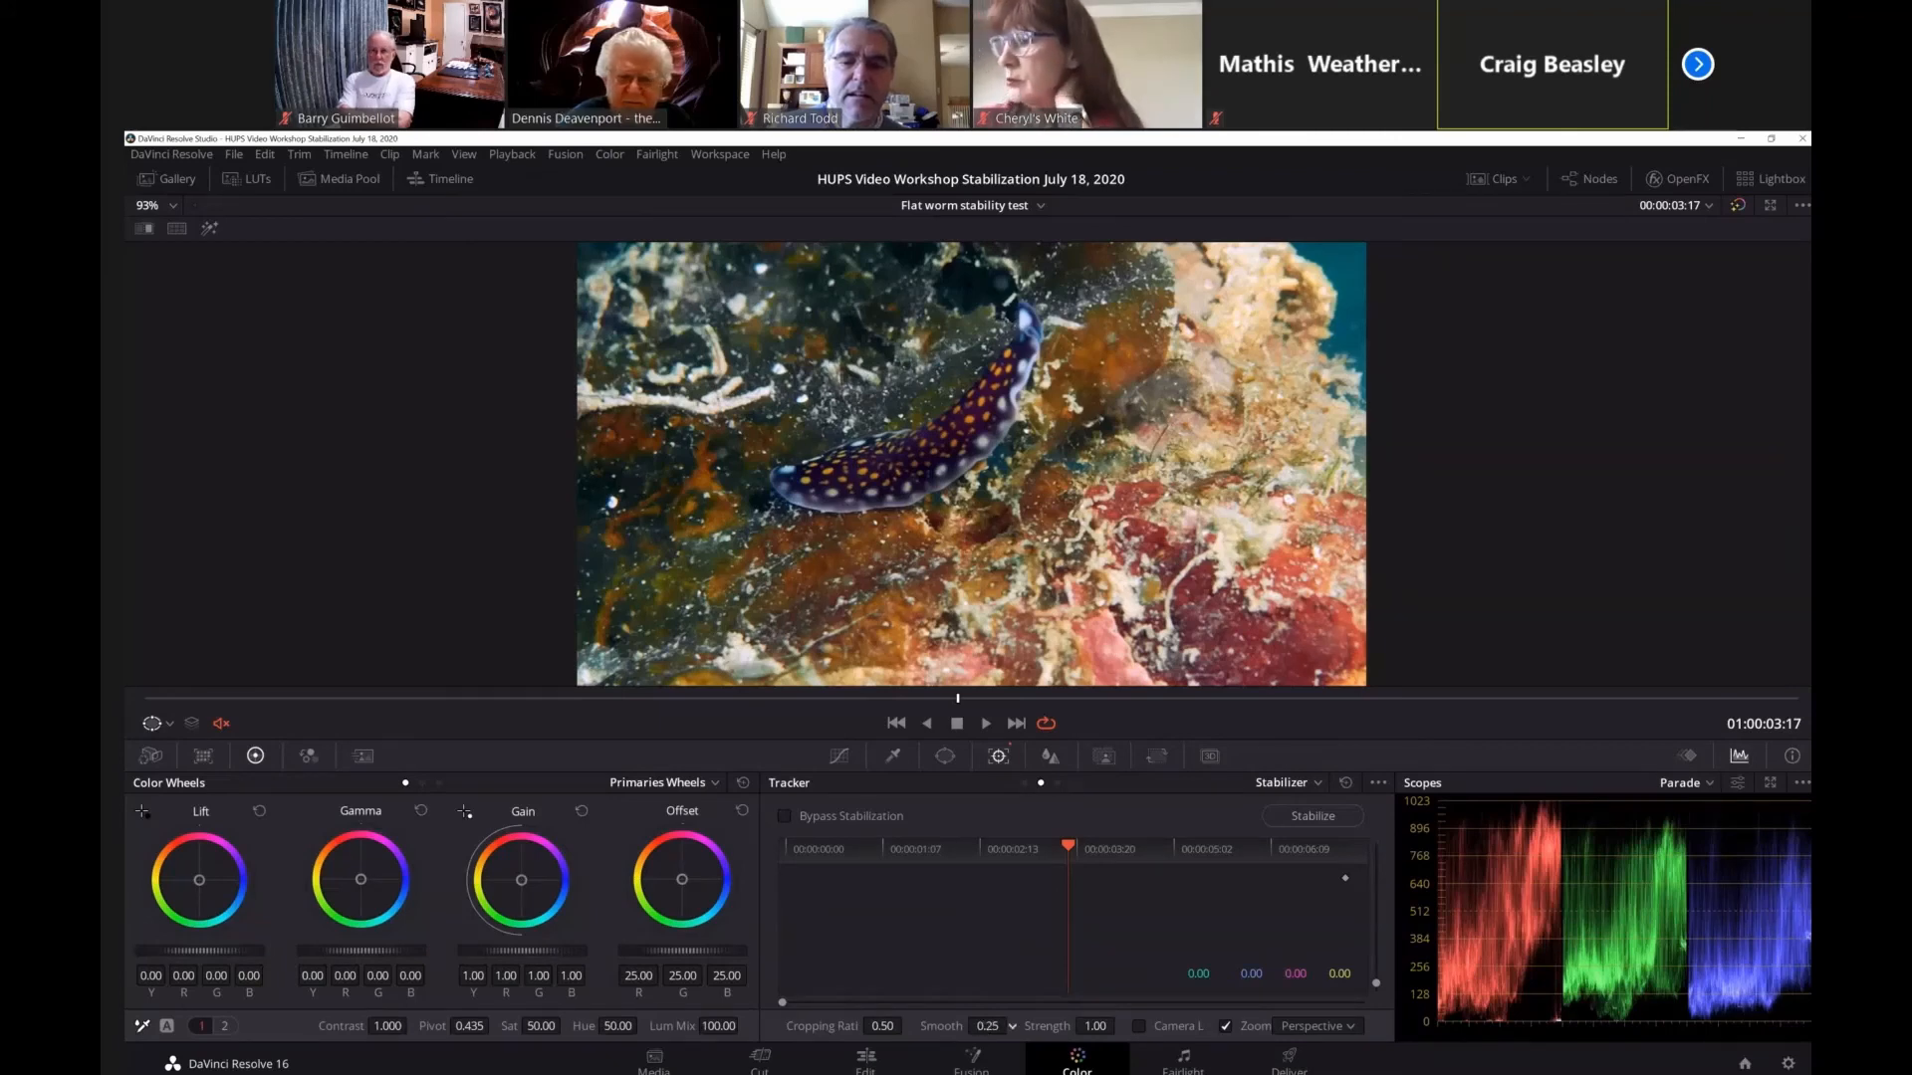
Stabilize the clip in Perspective mode with cropping ratio 0.50, smooth 0.25 and strength 1.00, and scrub to 01:00:02:10.
left_click_drag(999, 1026, 1109, 984)
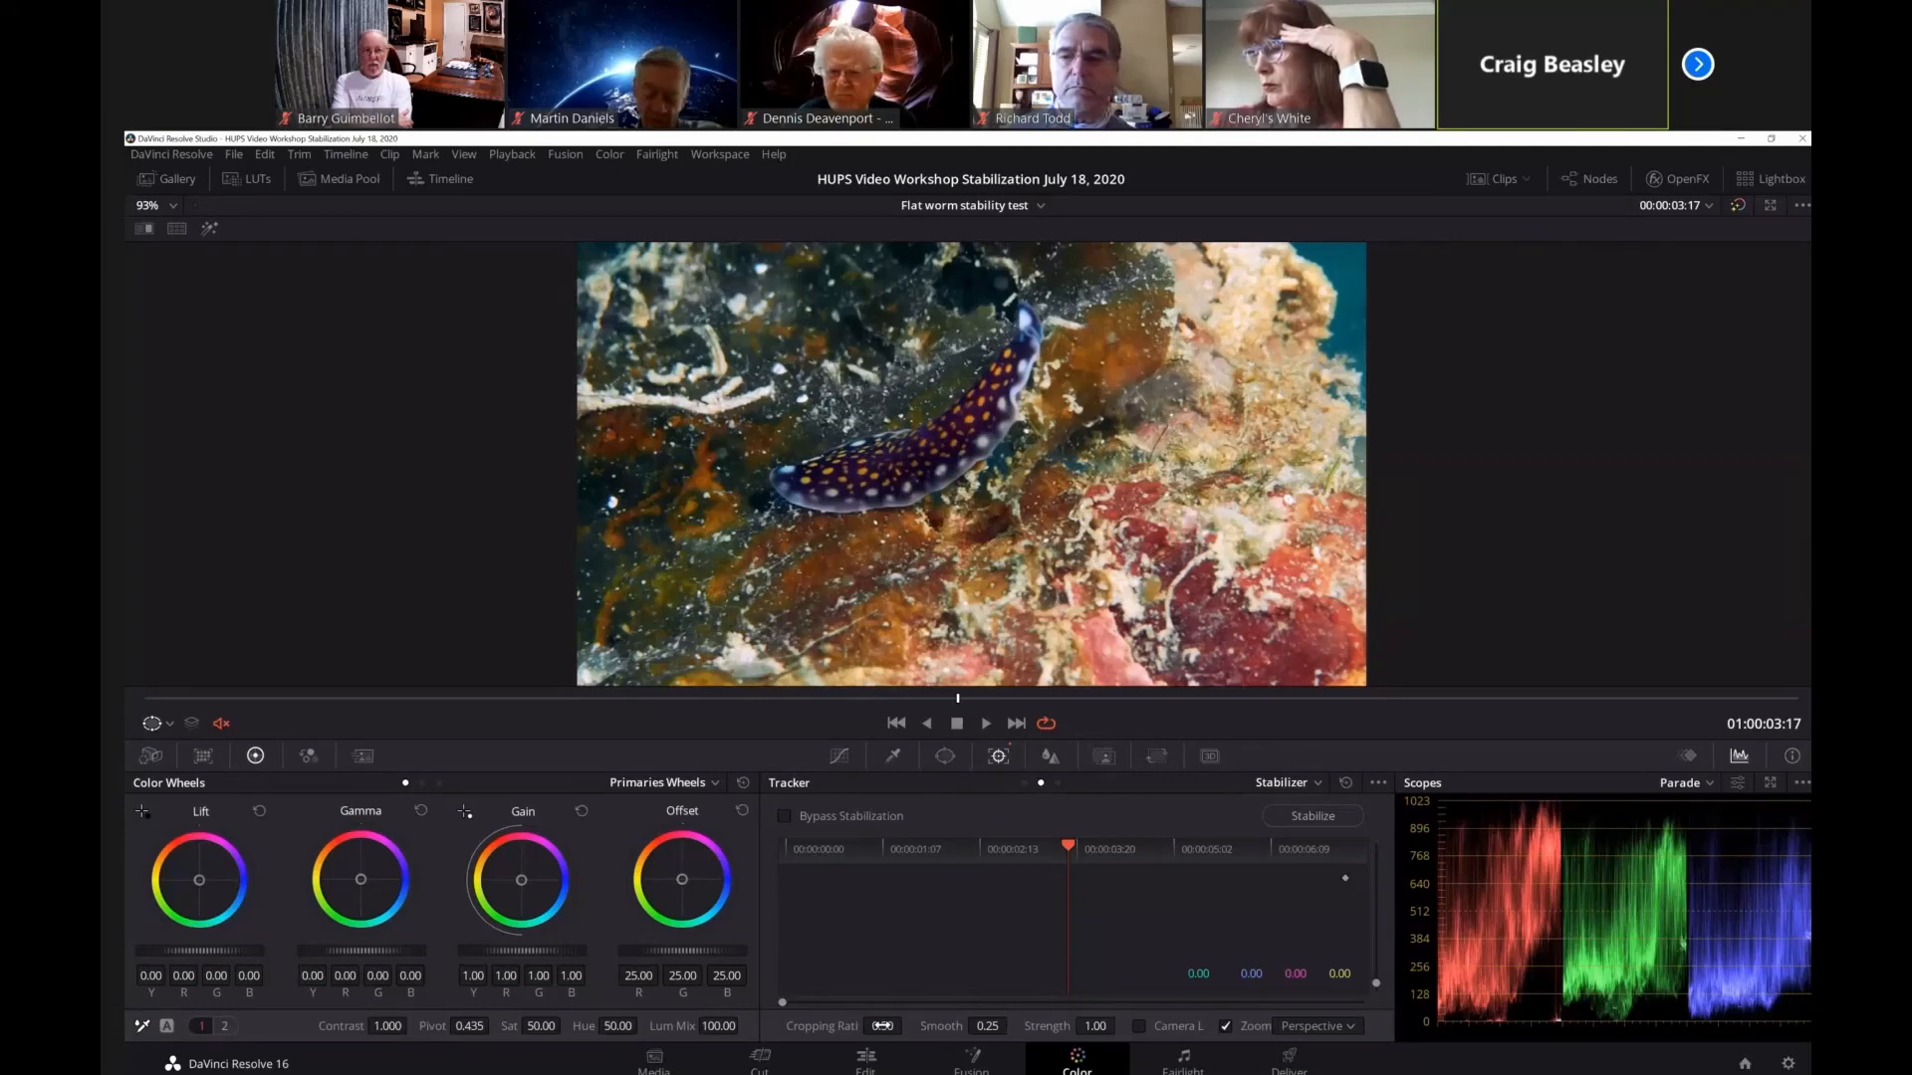
left_click_drag(882, 1027, 882, 1026)
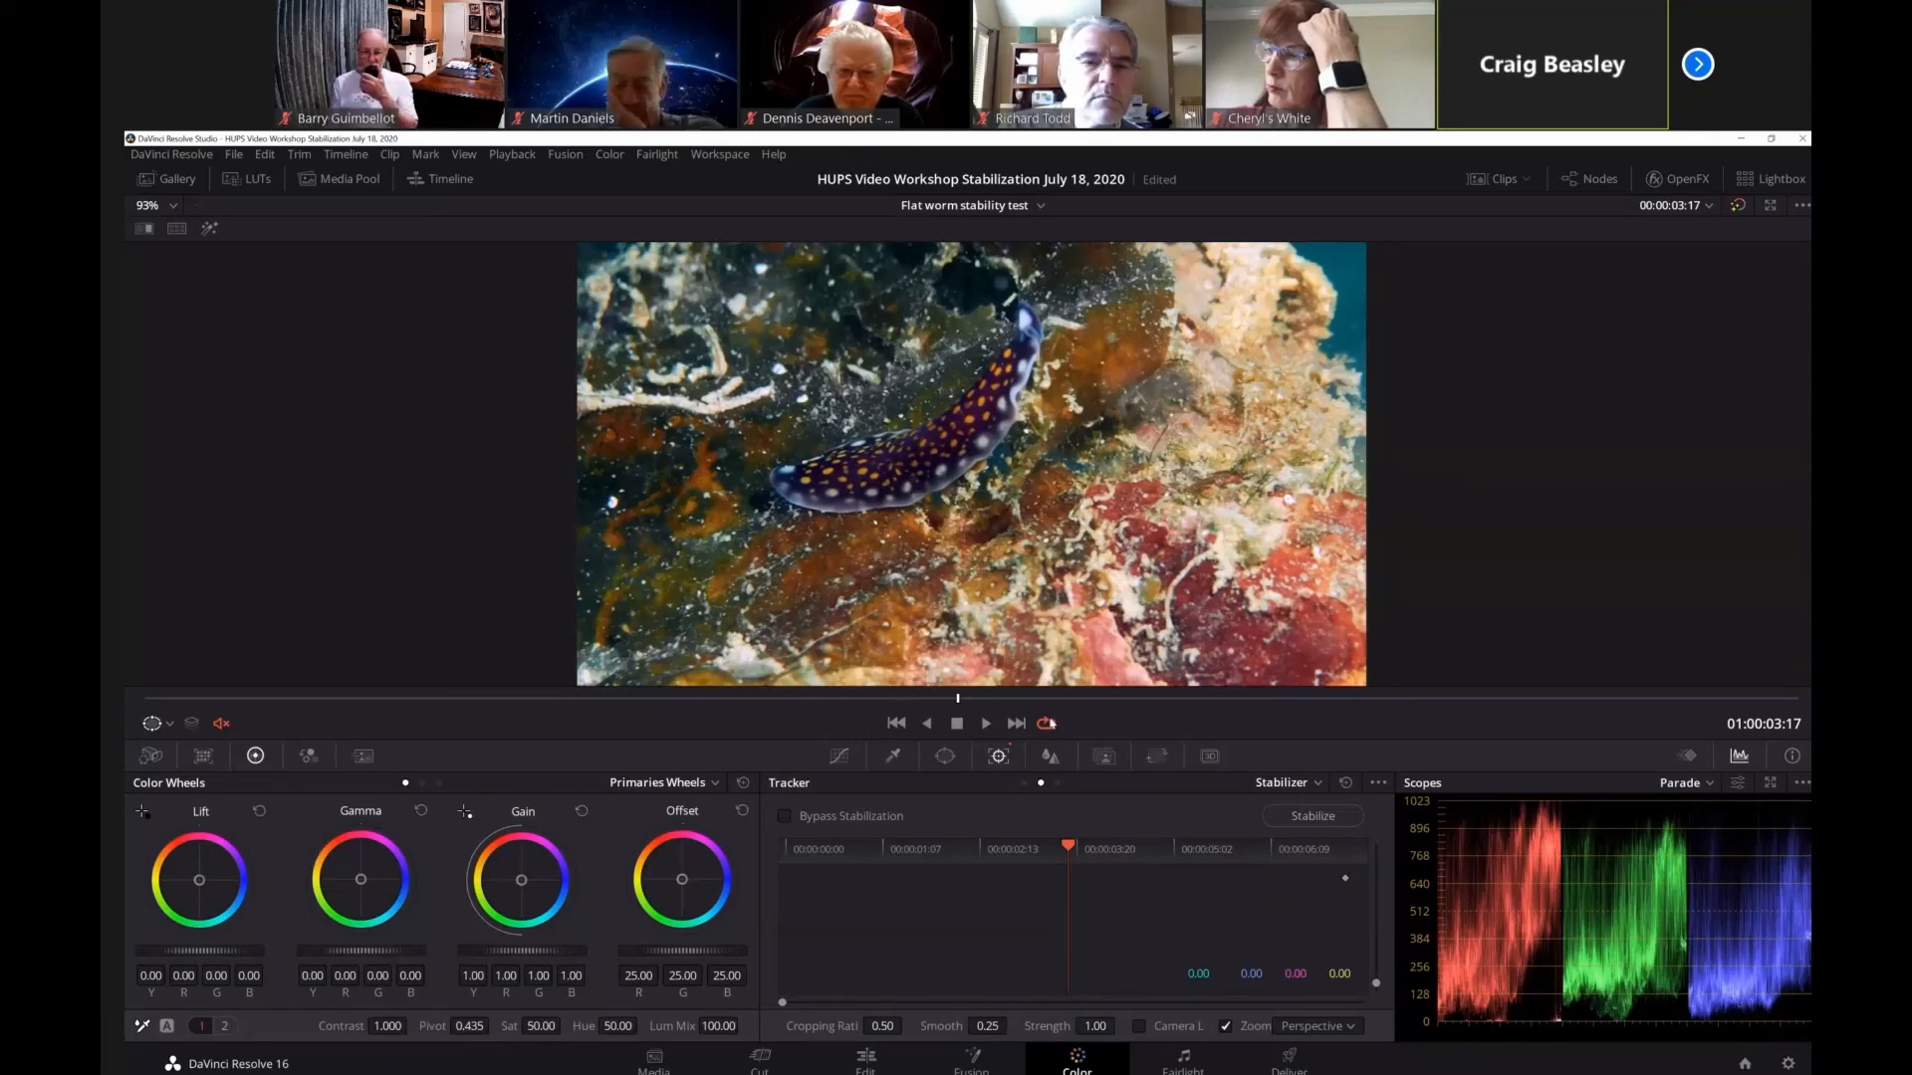
left_click(1308, 817)
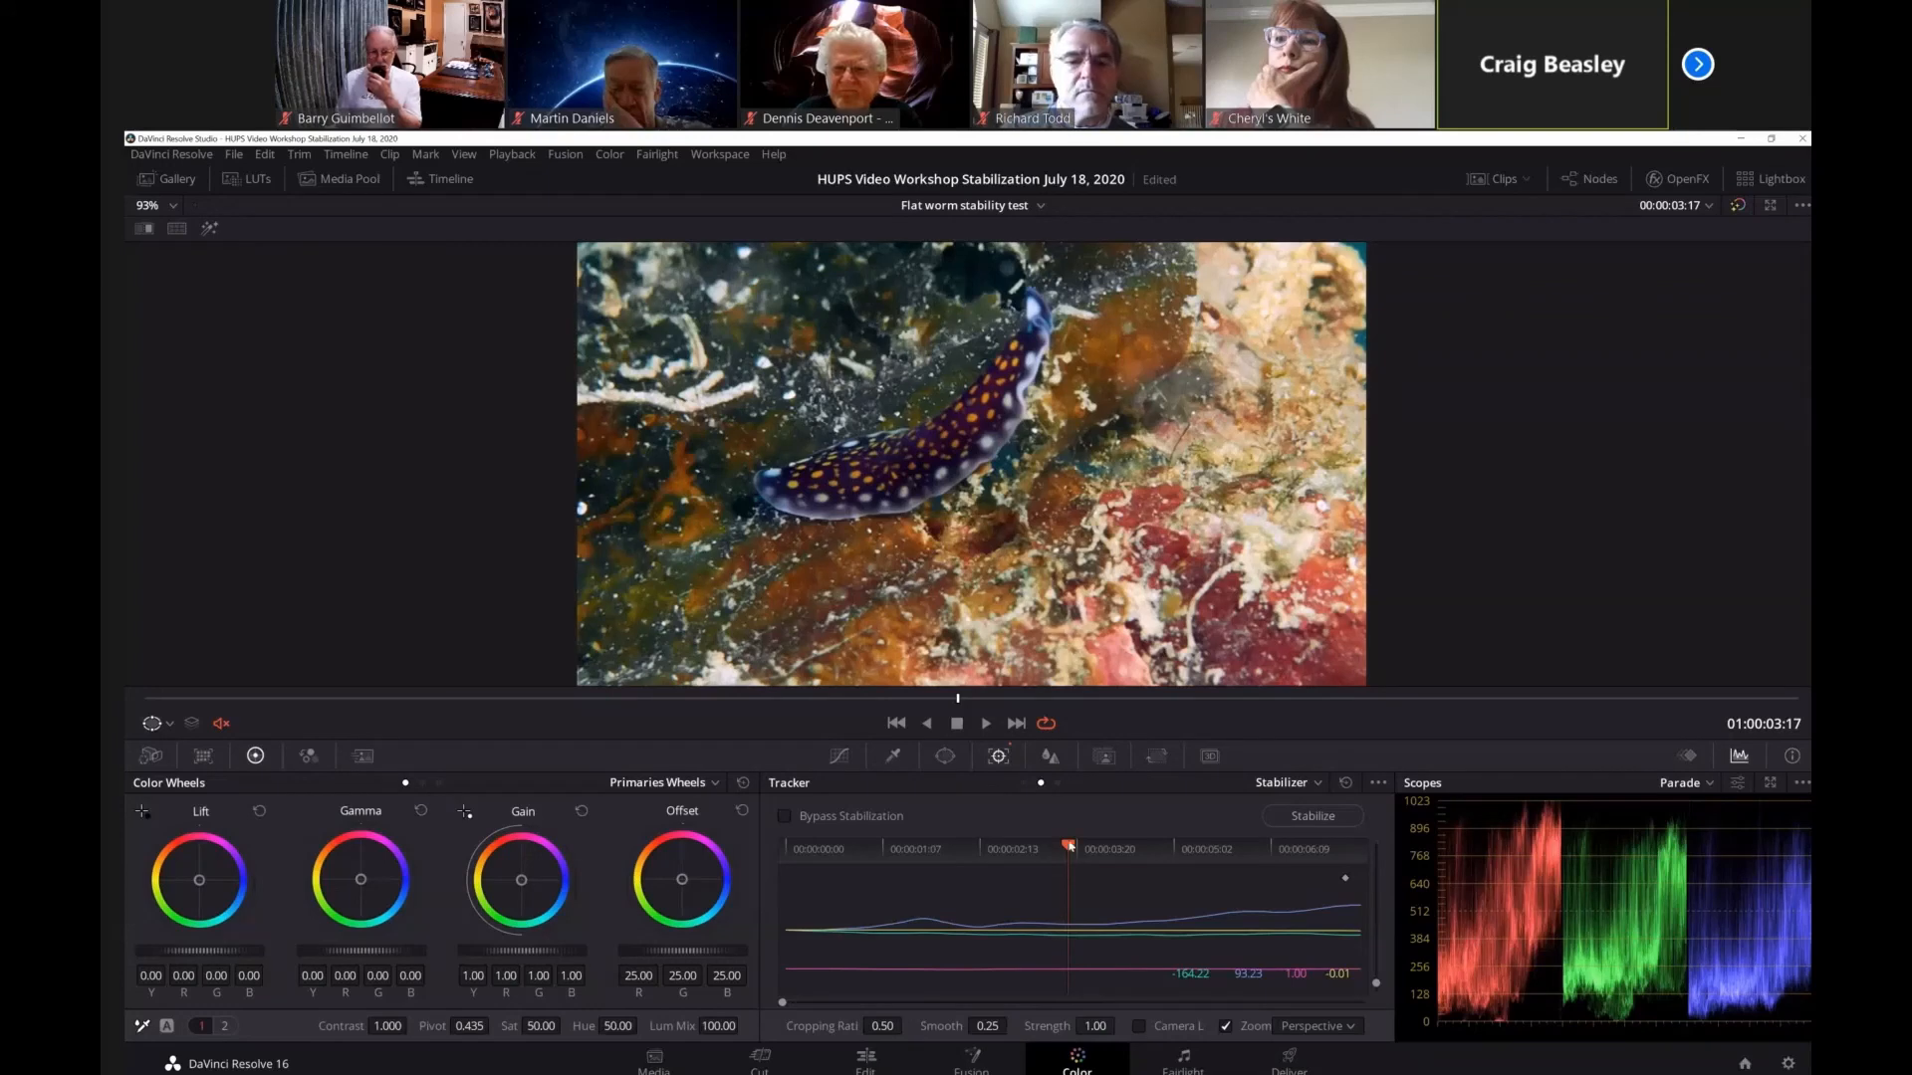
left_click_drag(1067, 846, 969, 847)
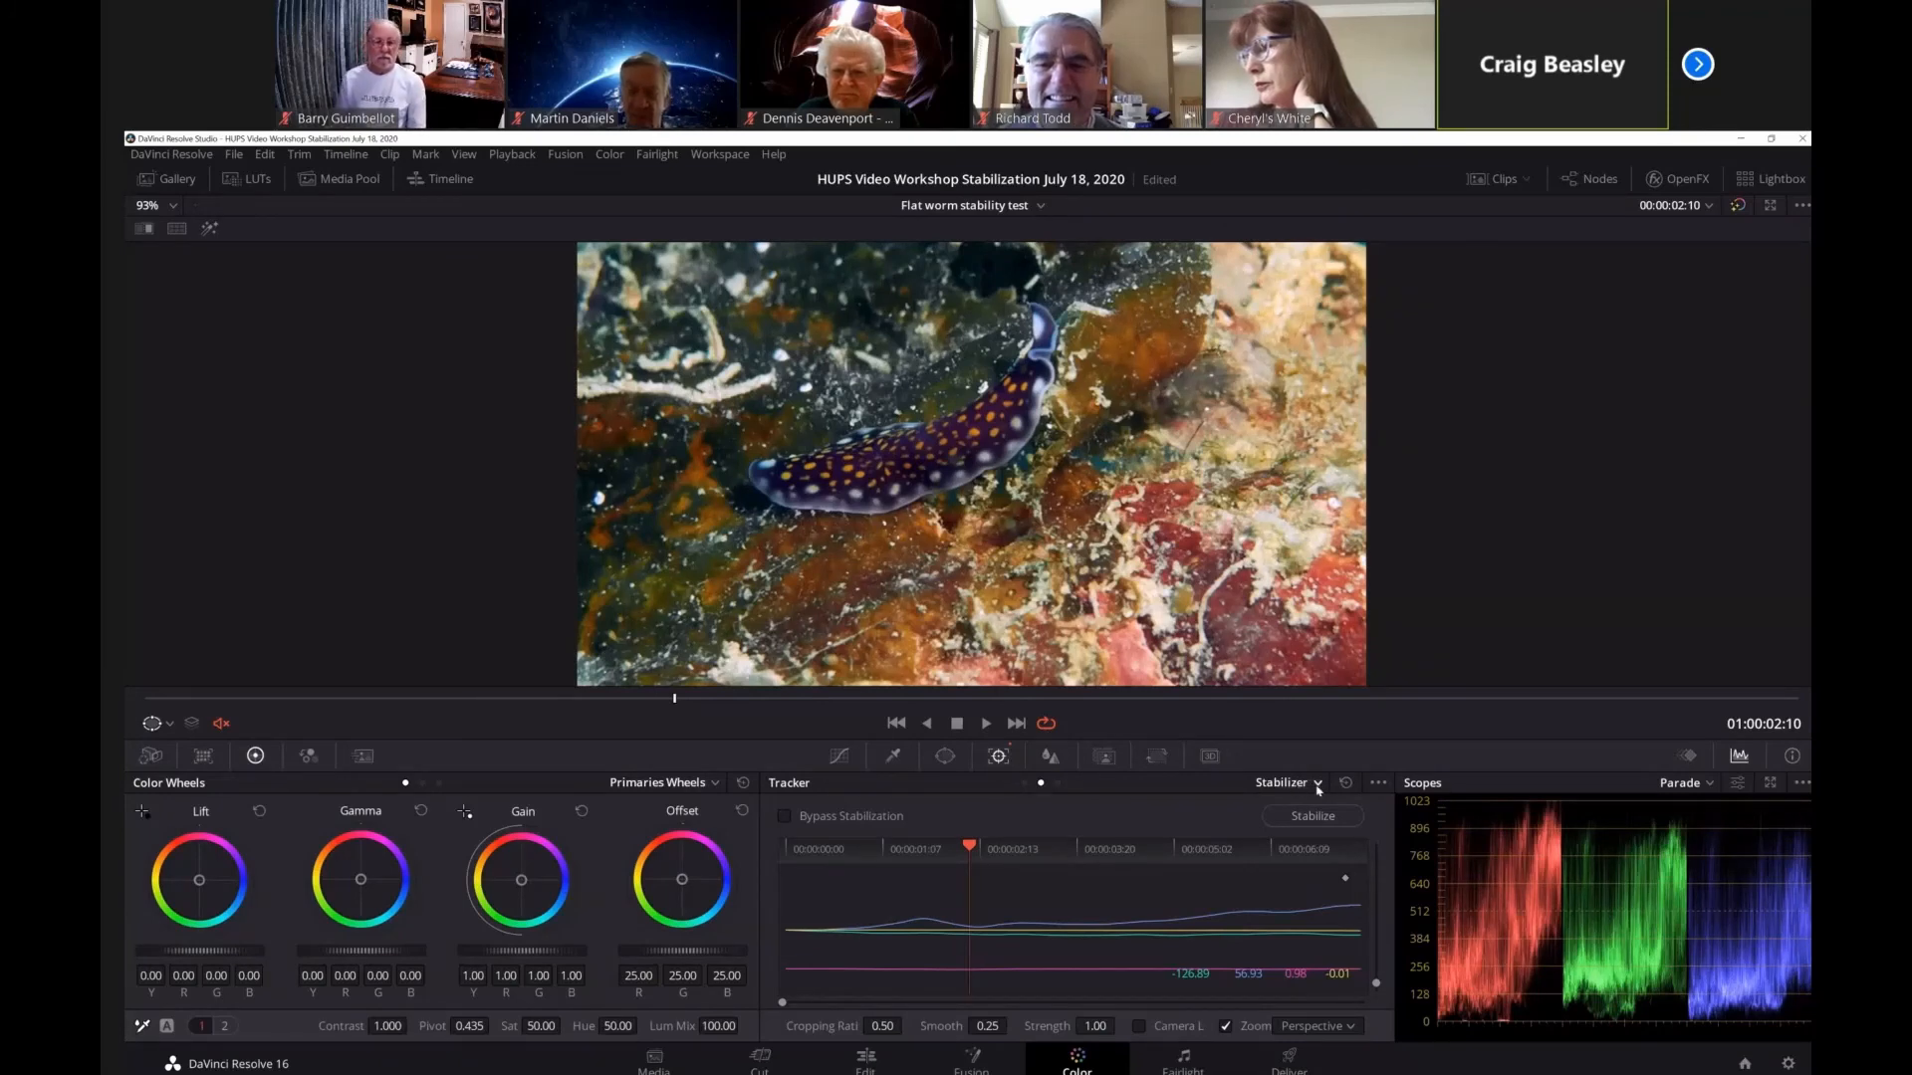
Try the Classic Stabilizer on the clip, return to the standard stabilizer and rerun the stabilization.
left_click(1379, 784)
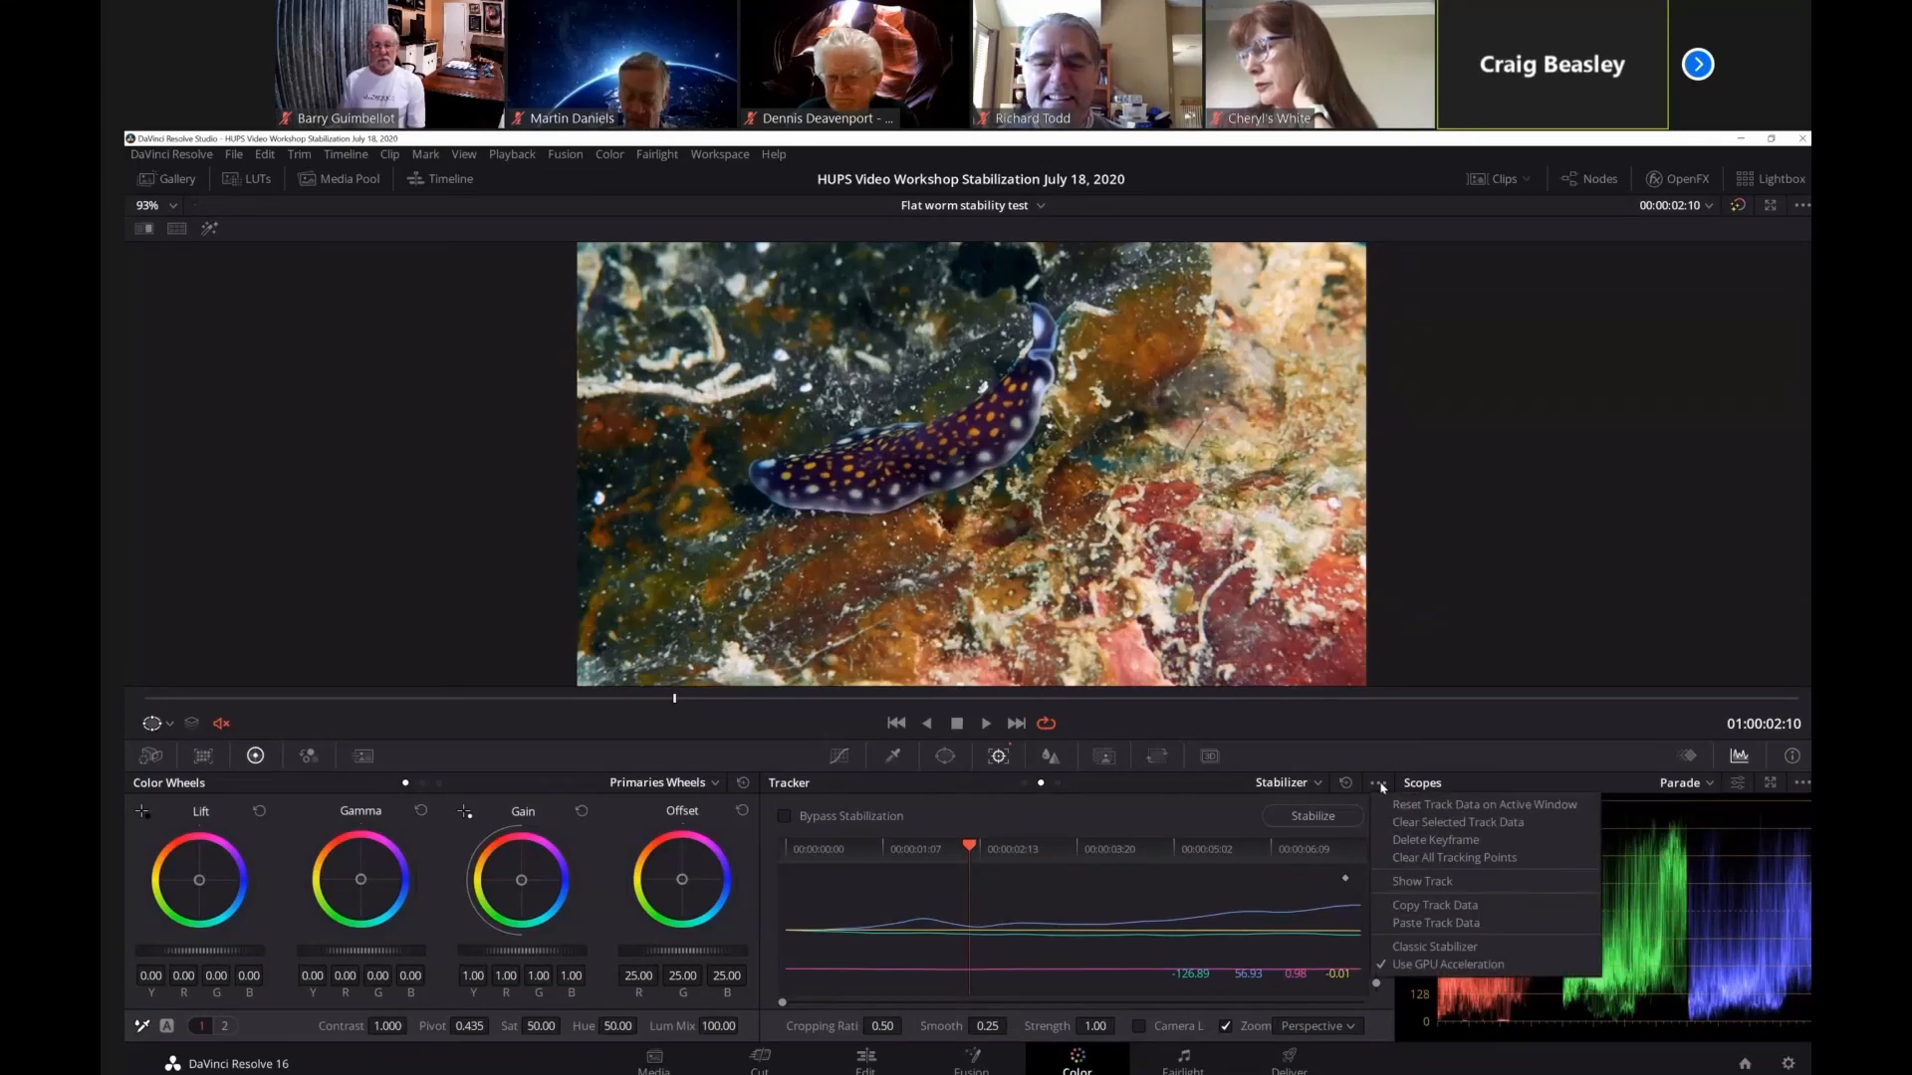
left_click(1437, 949)
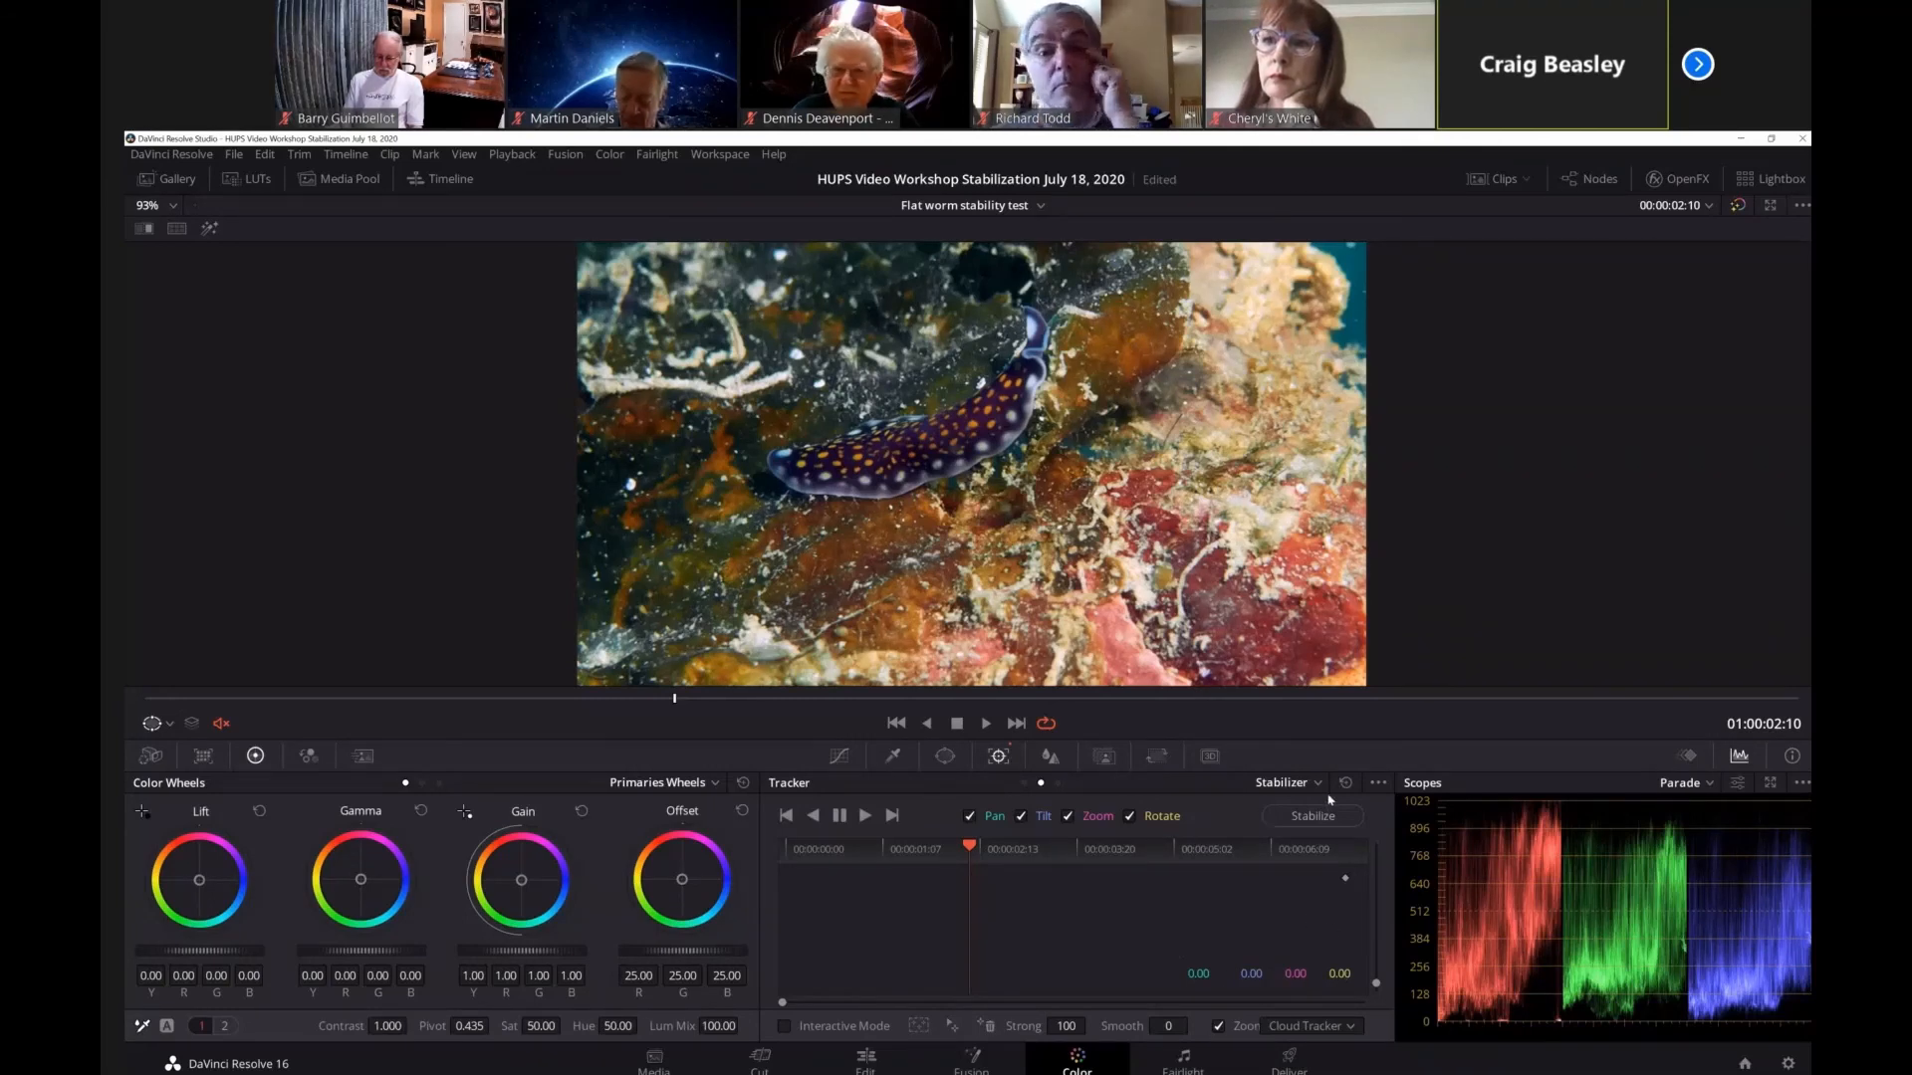
left_click(1378, 783)
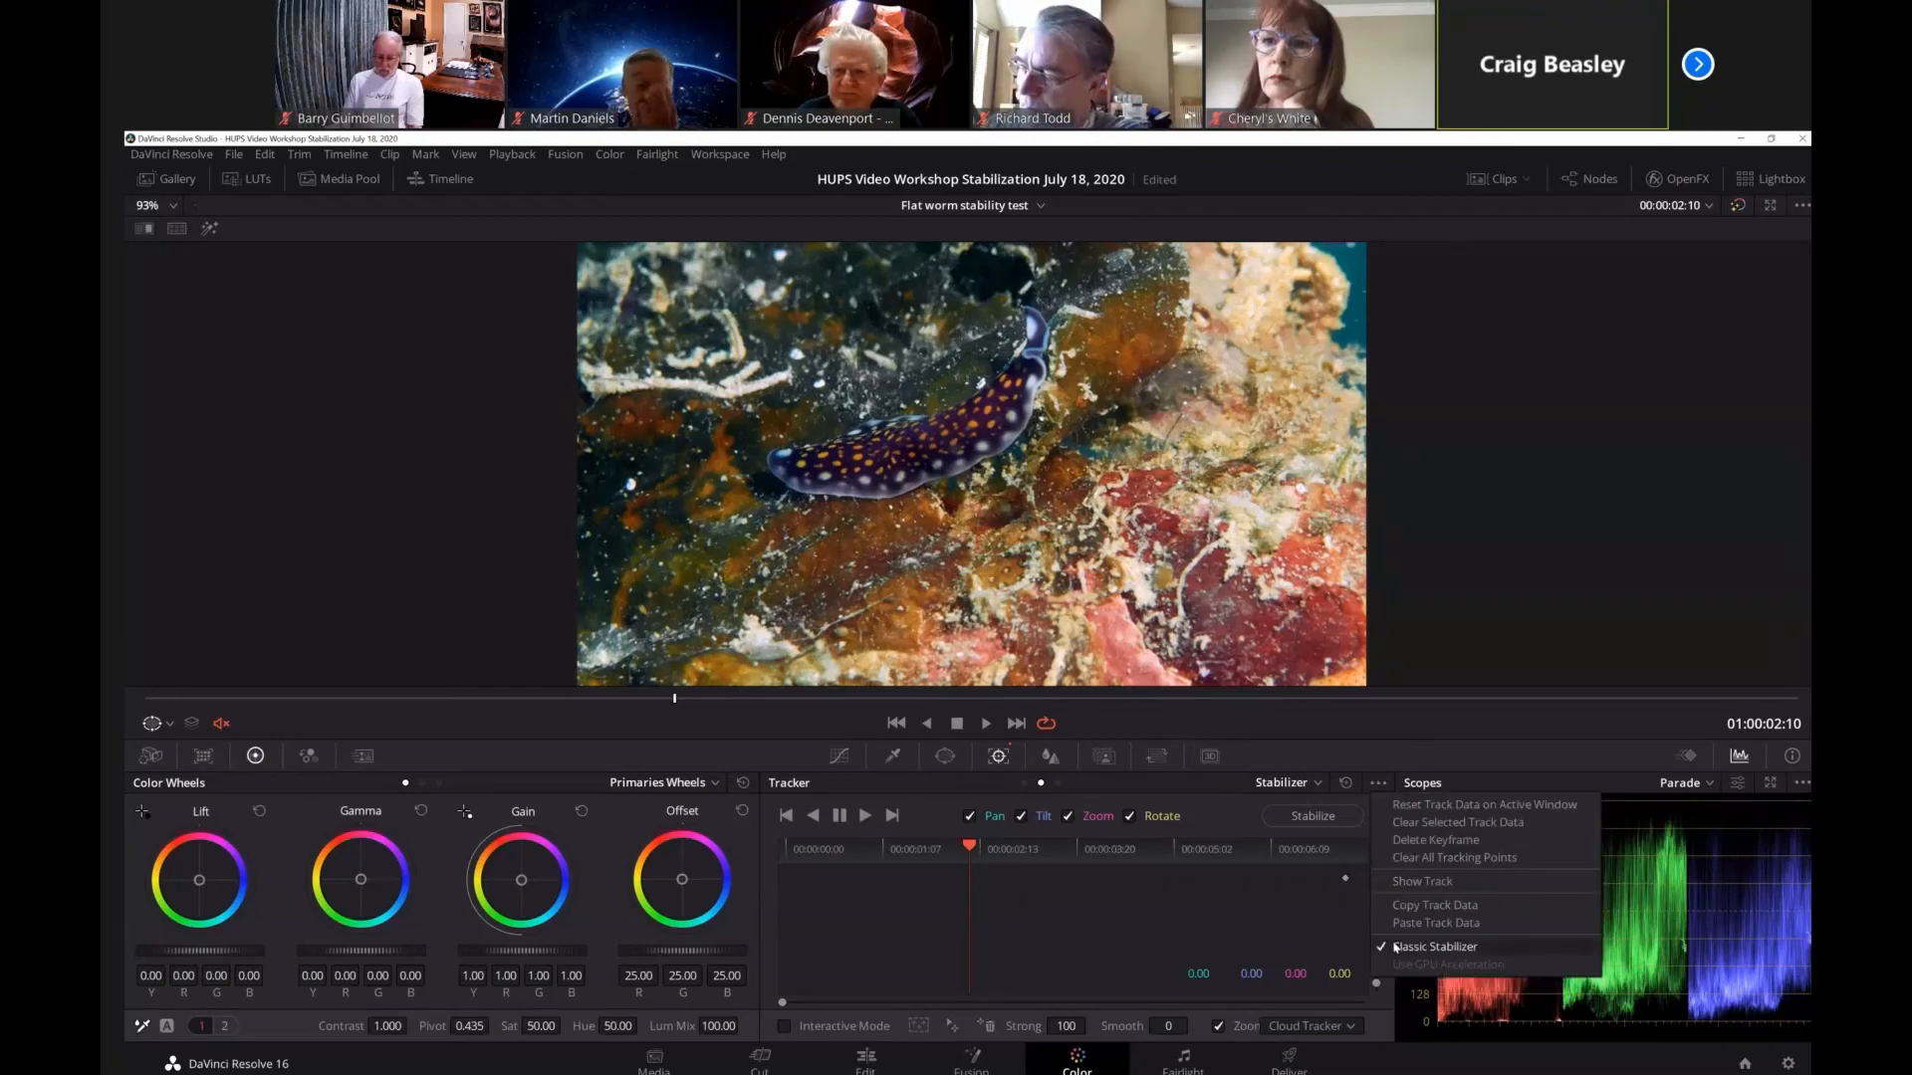
left_click(1434, 946)
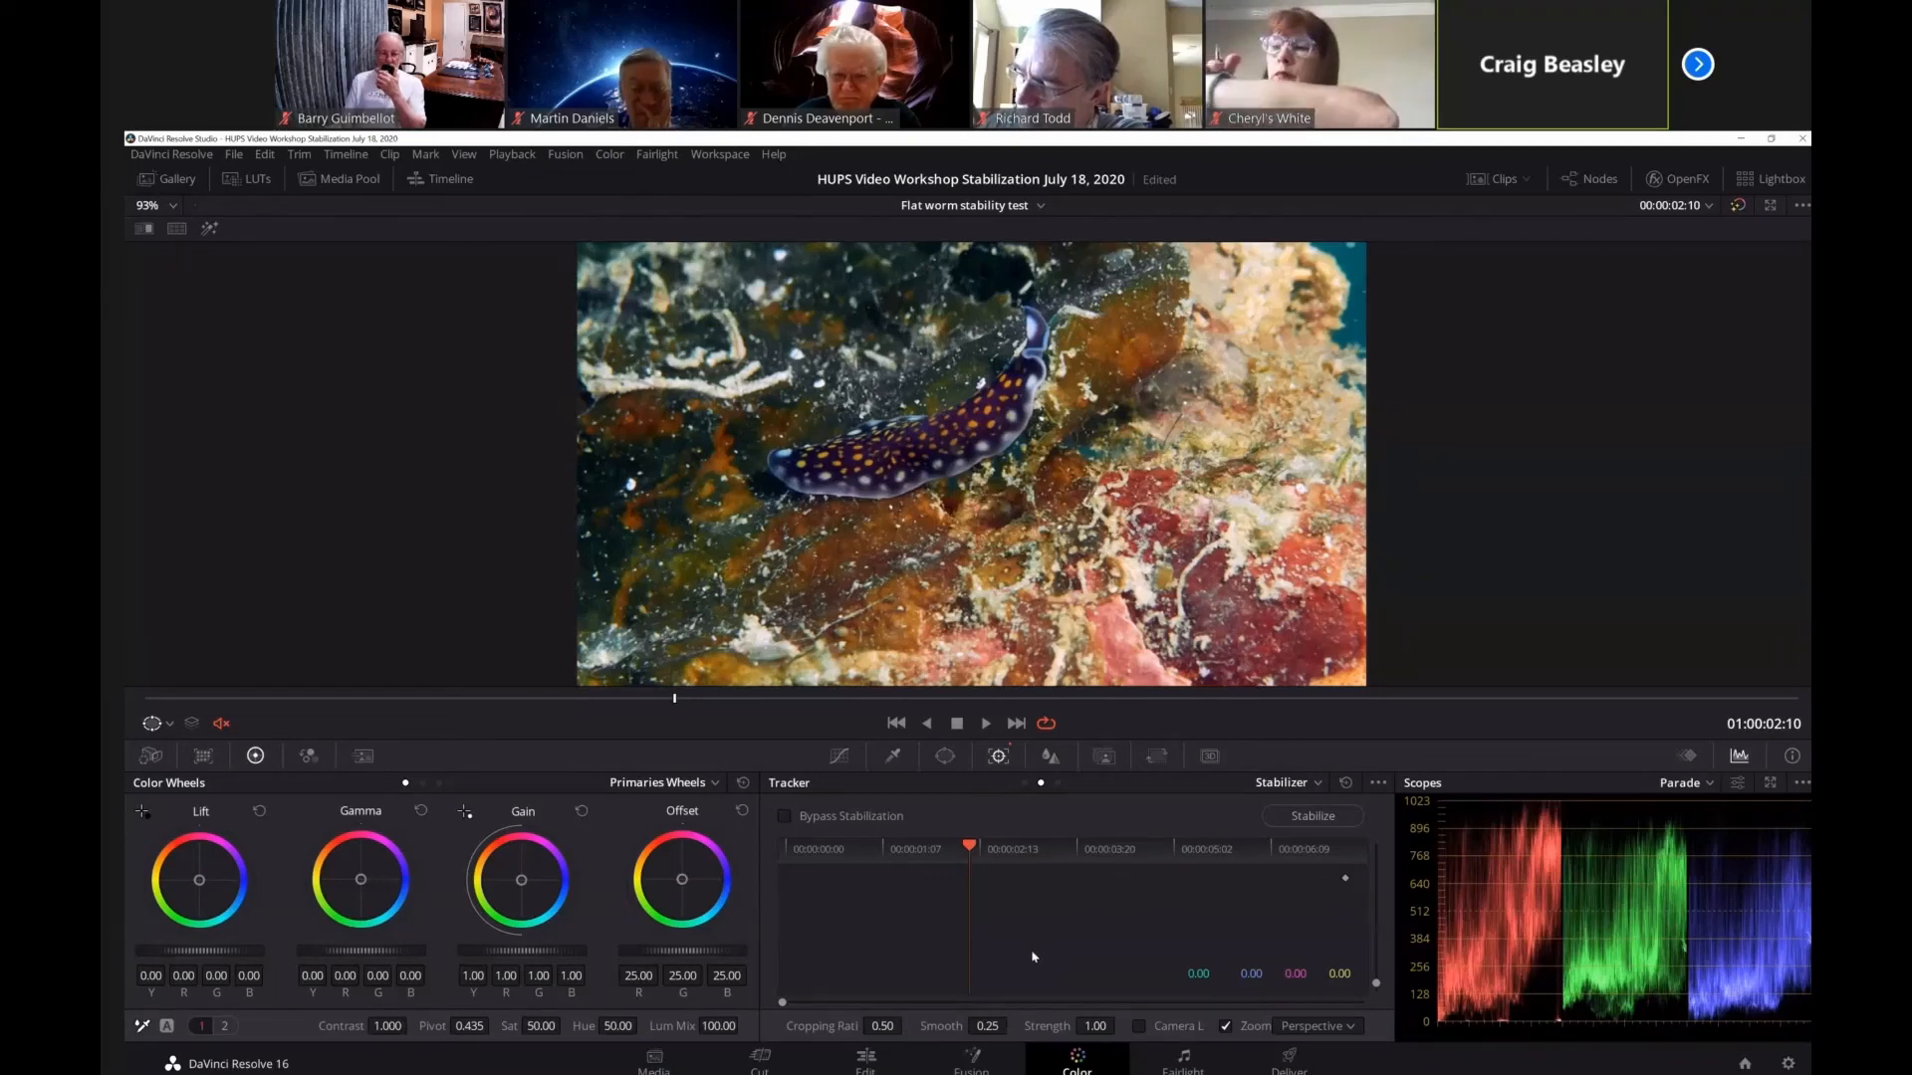
left_click(1314, 818)
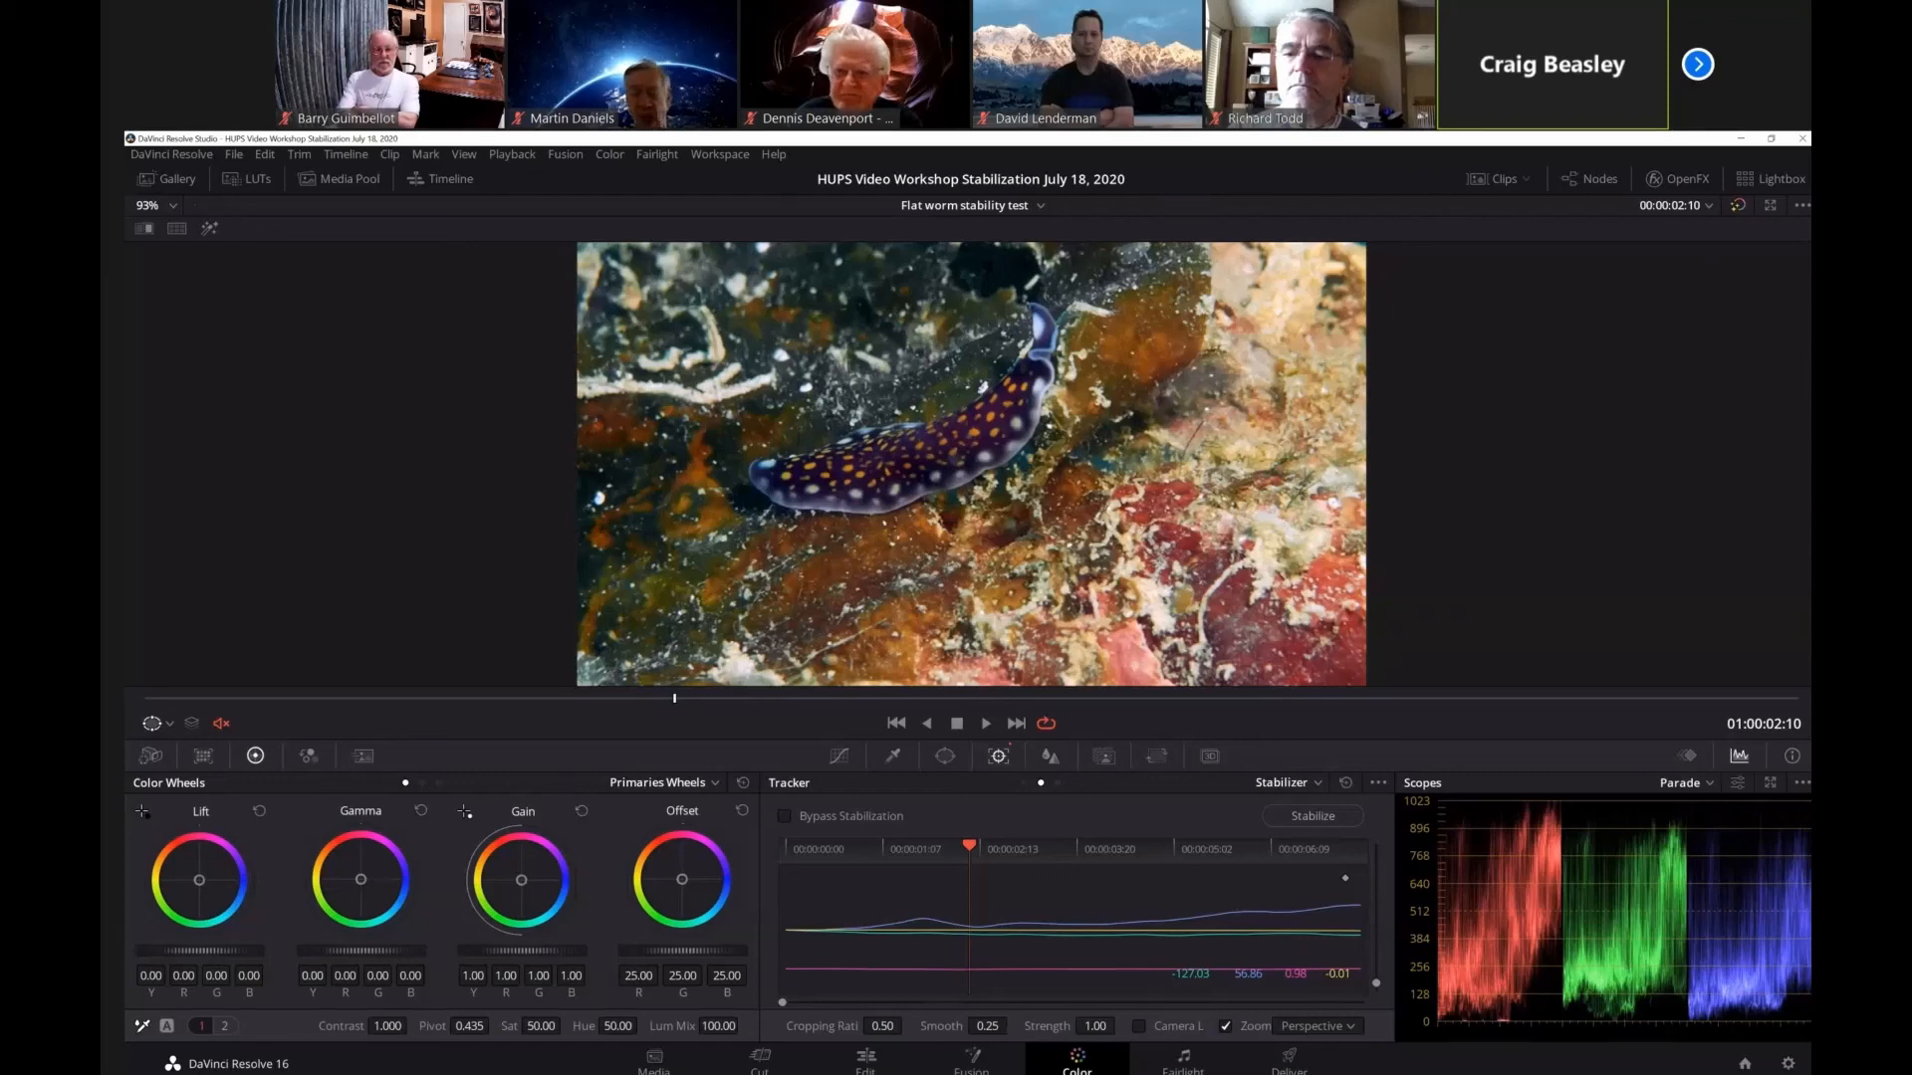
left_click(974, 1067)
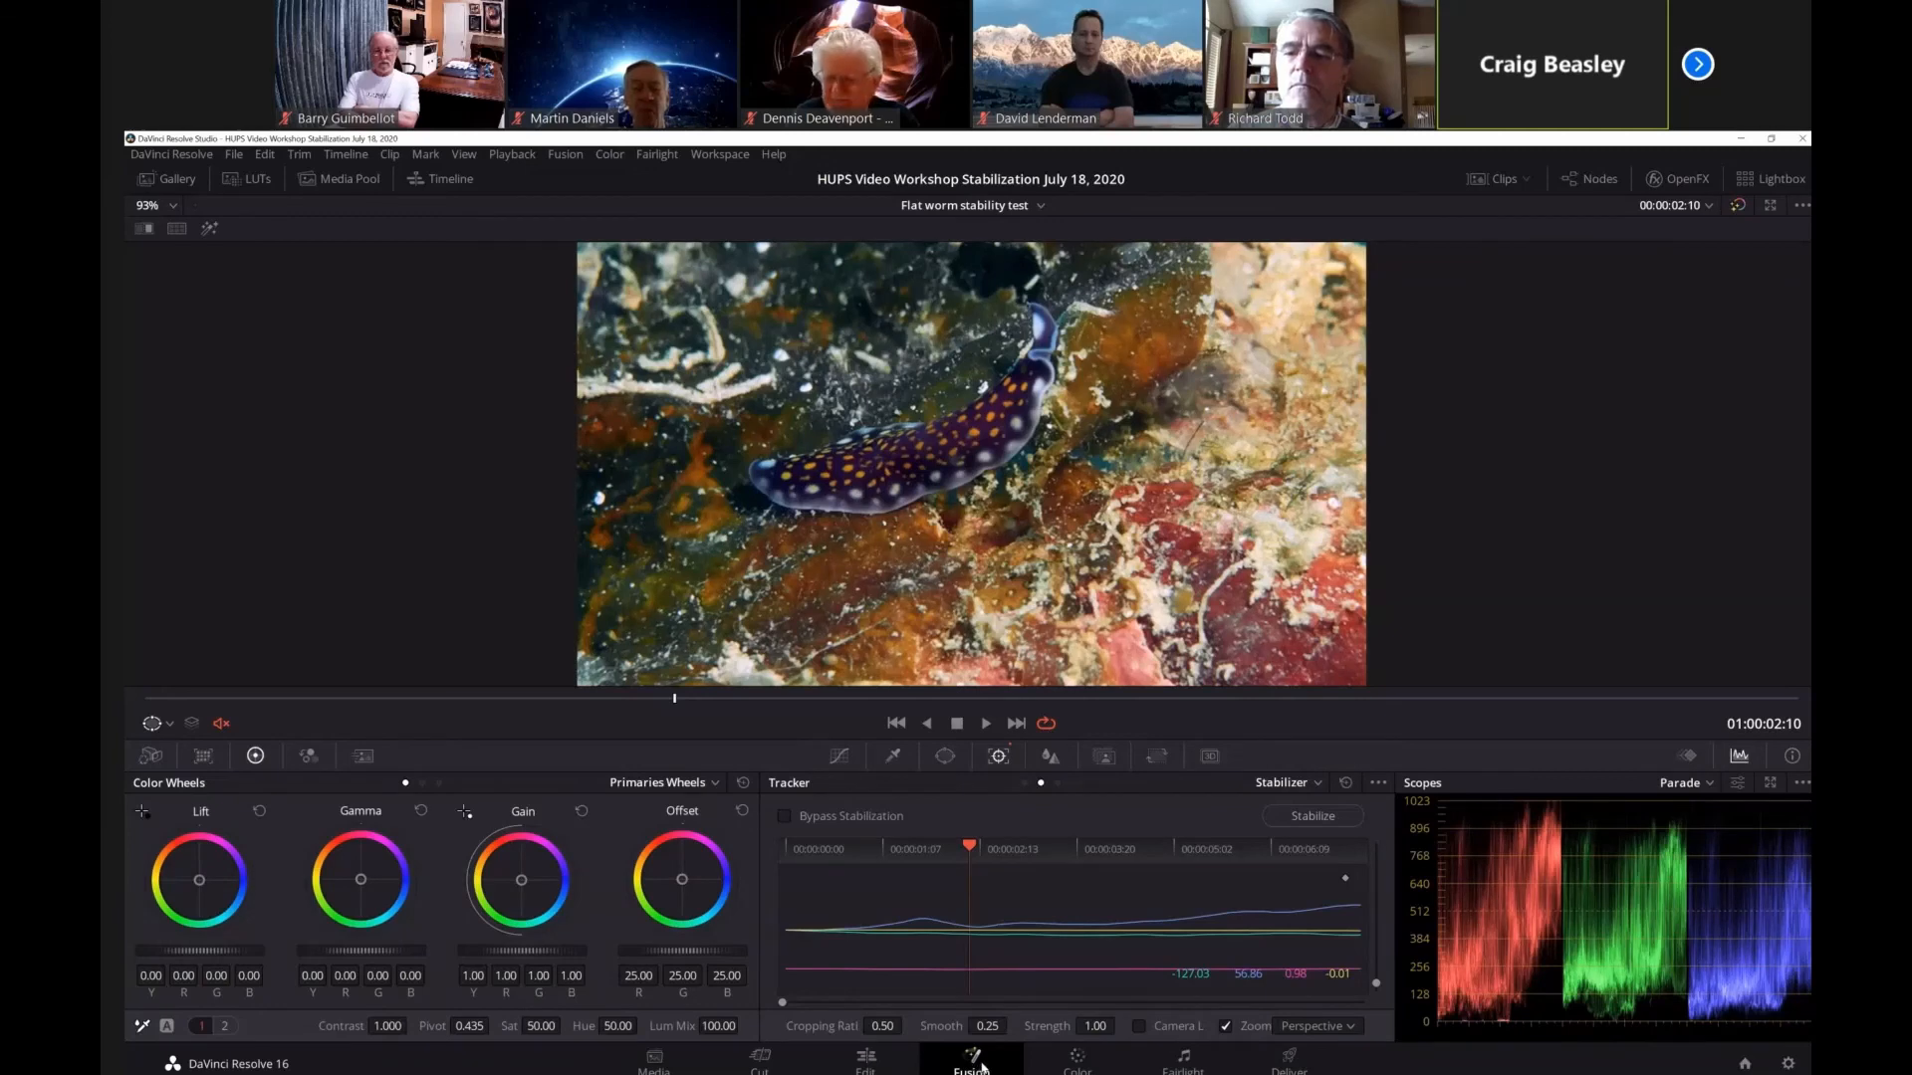
left_click(1184, 1064)
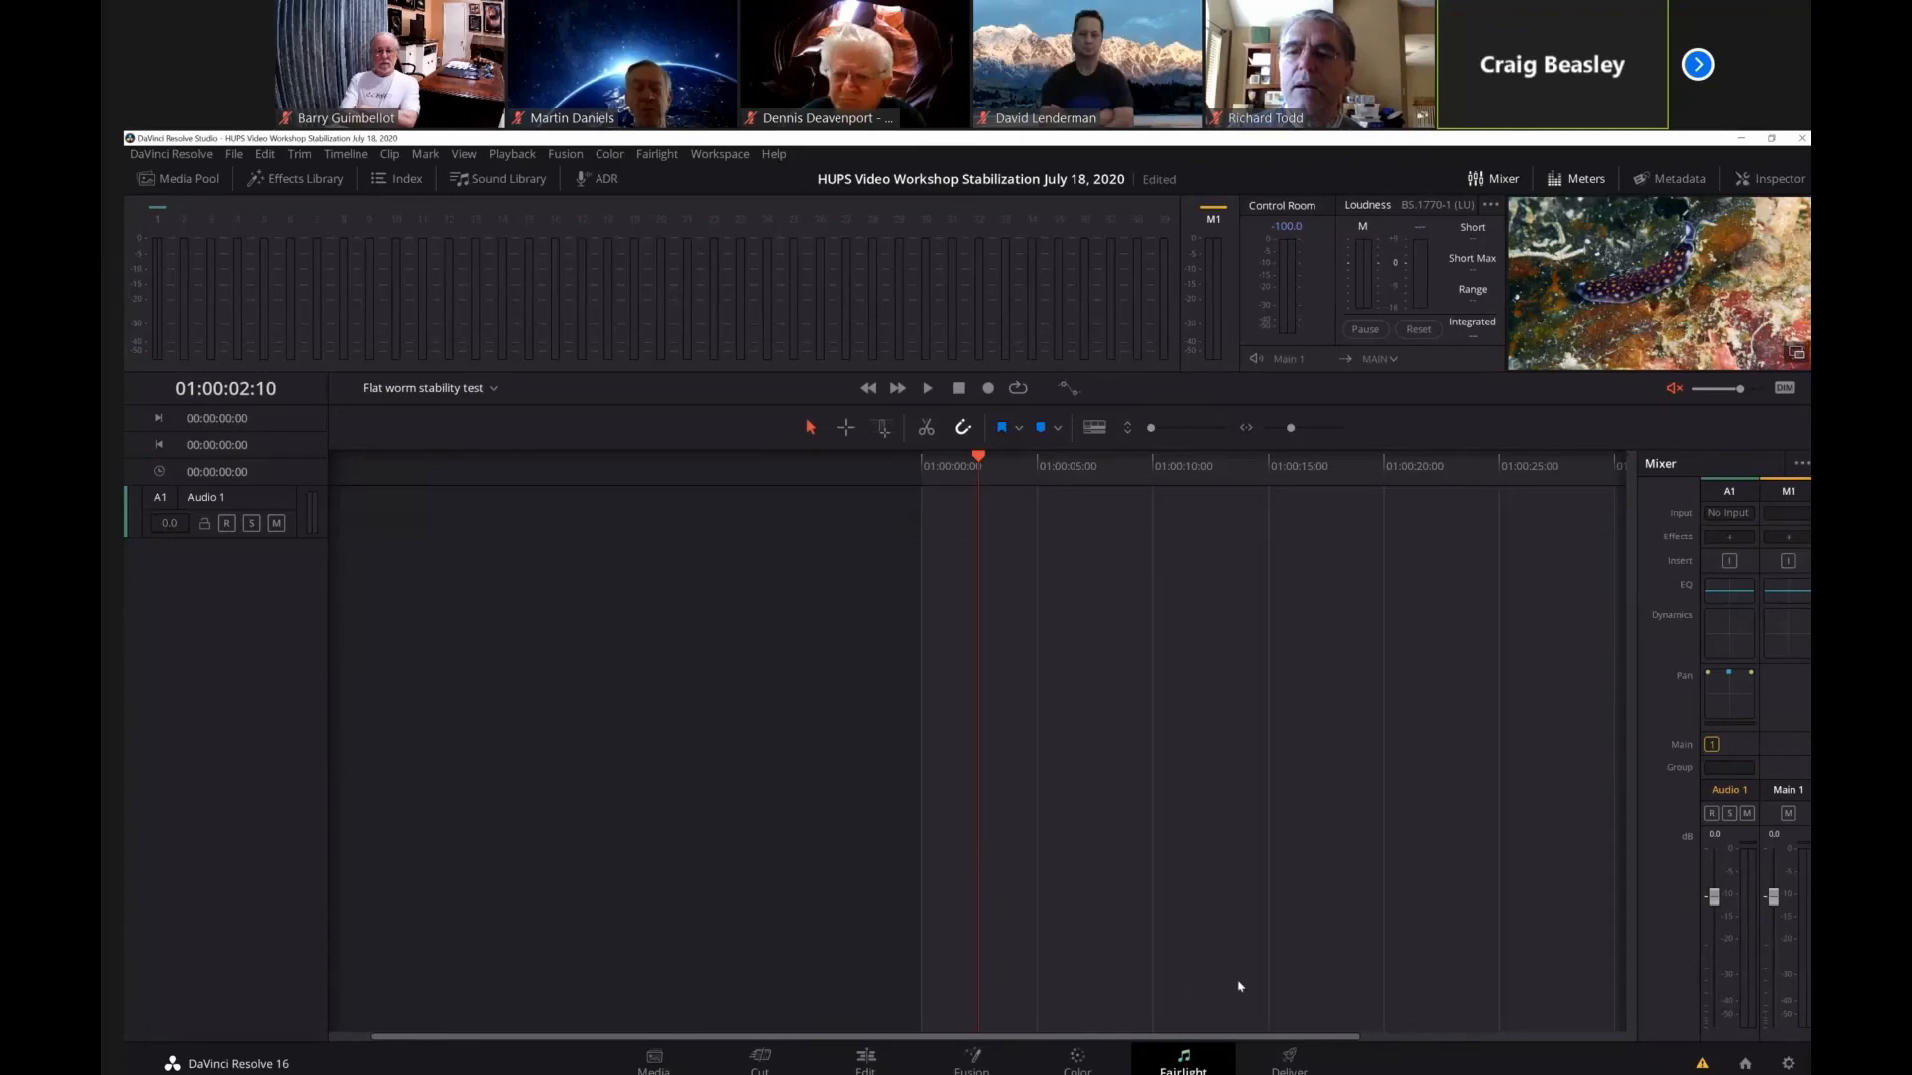
left_click(1288, 1062)
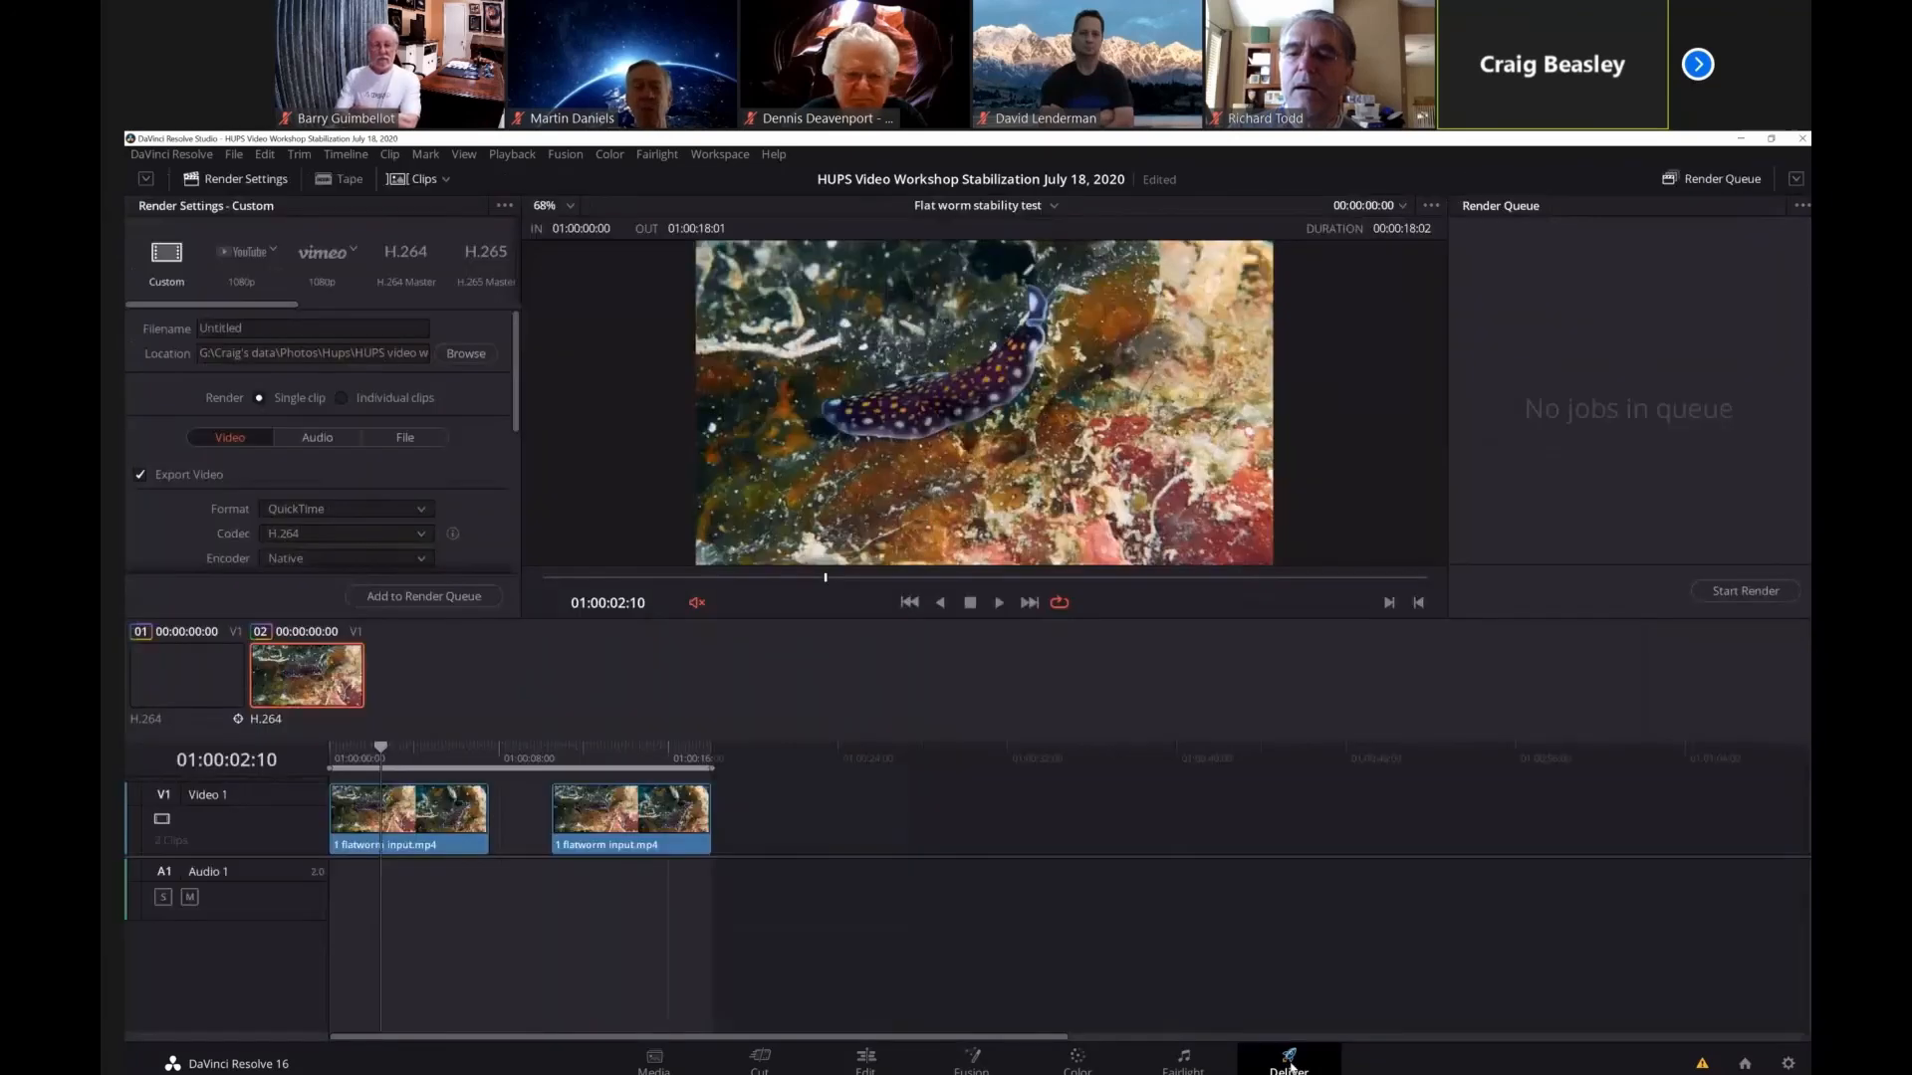
left_click(1077, 1061)
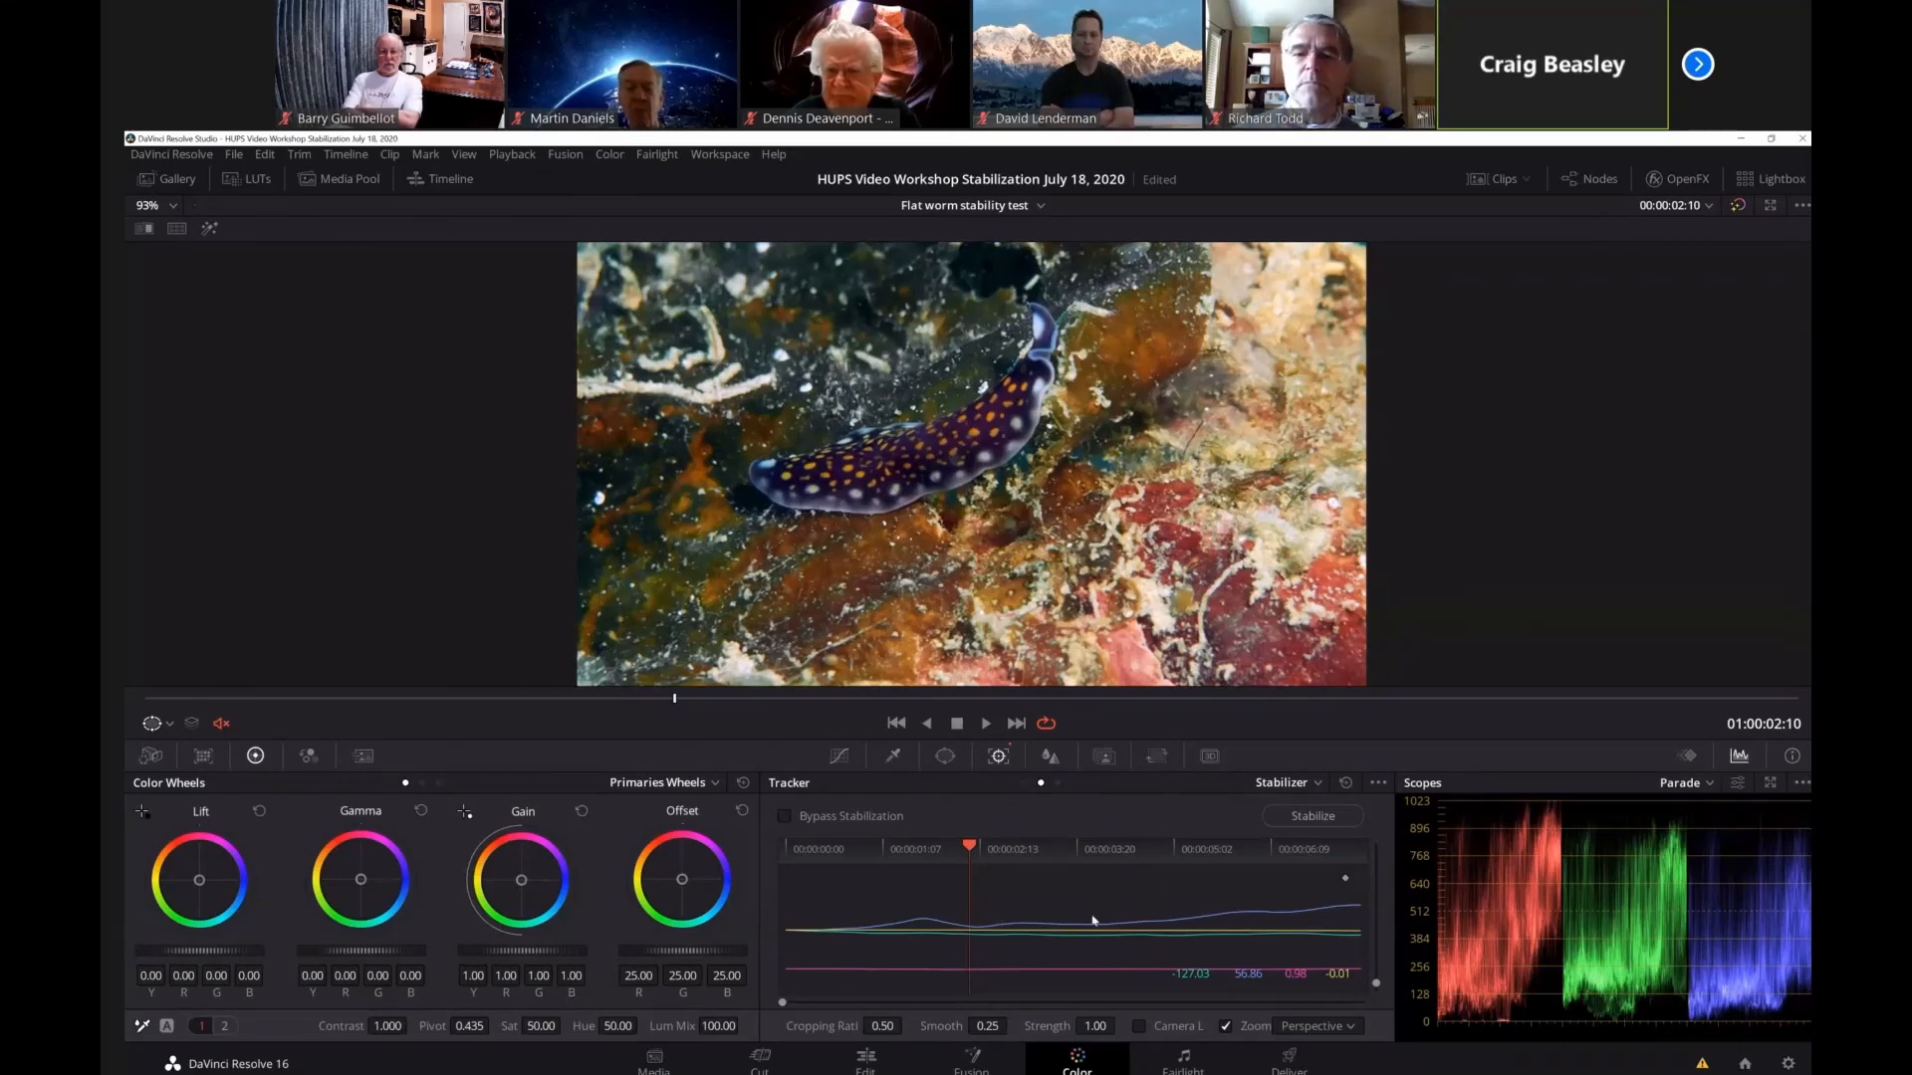
Play back the stabilized flatworm clip and stop it after checking the motion.
left_click(985, 724)
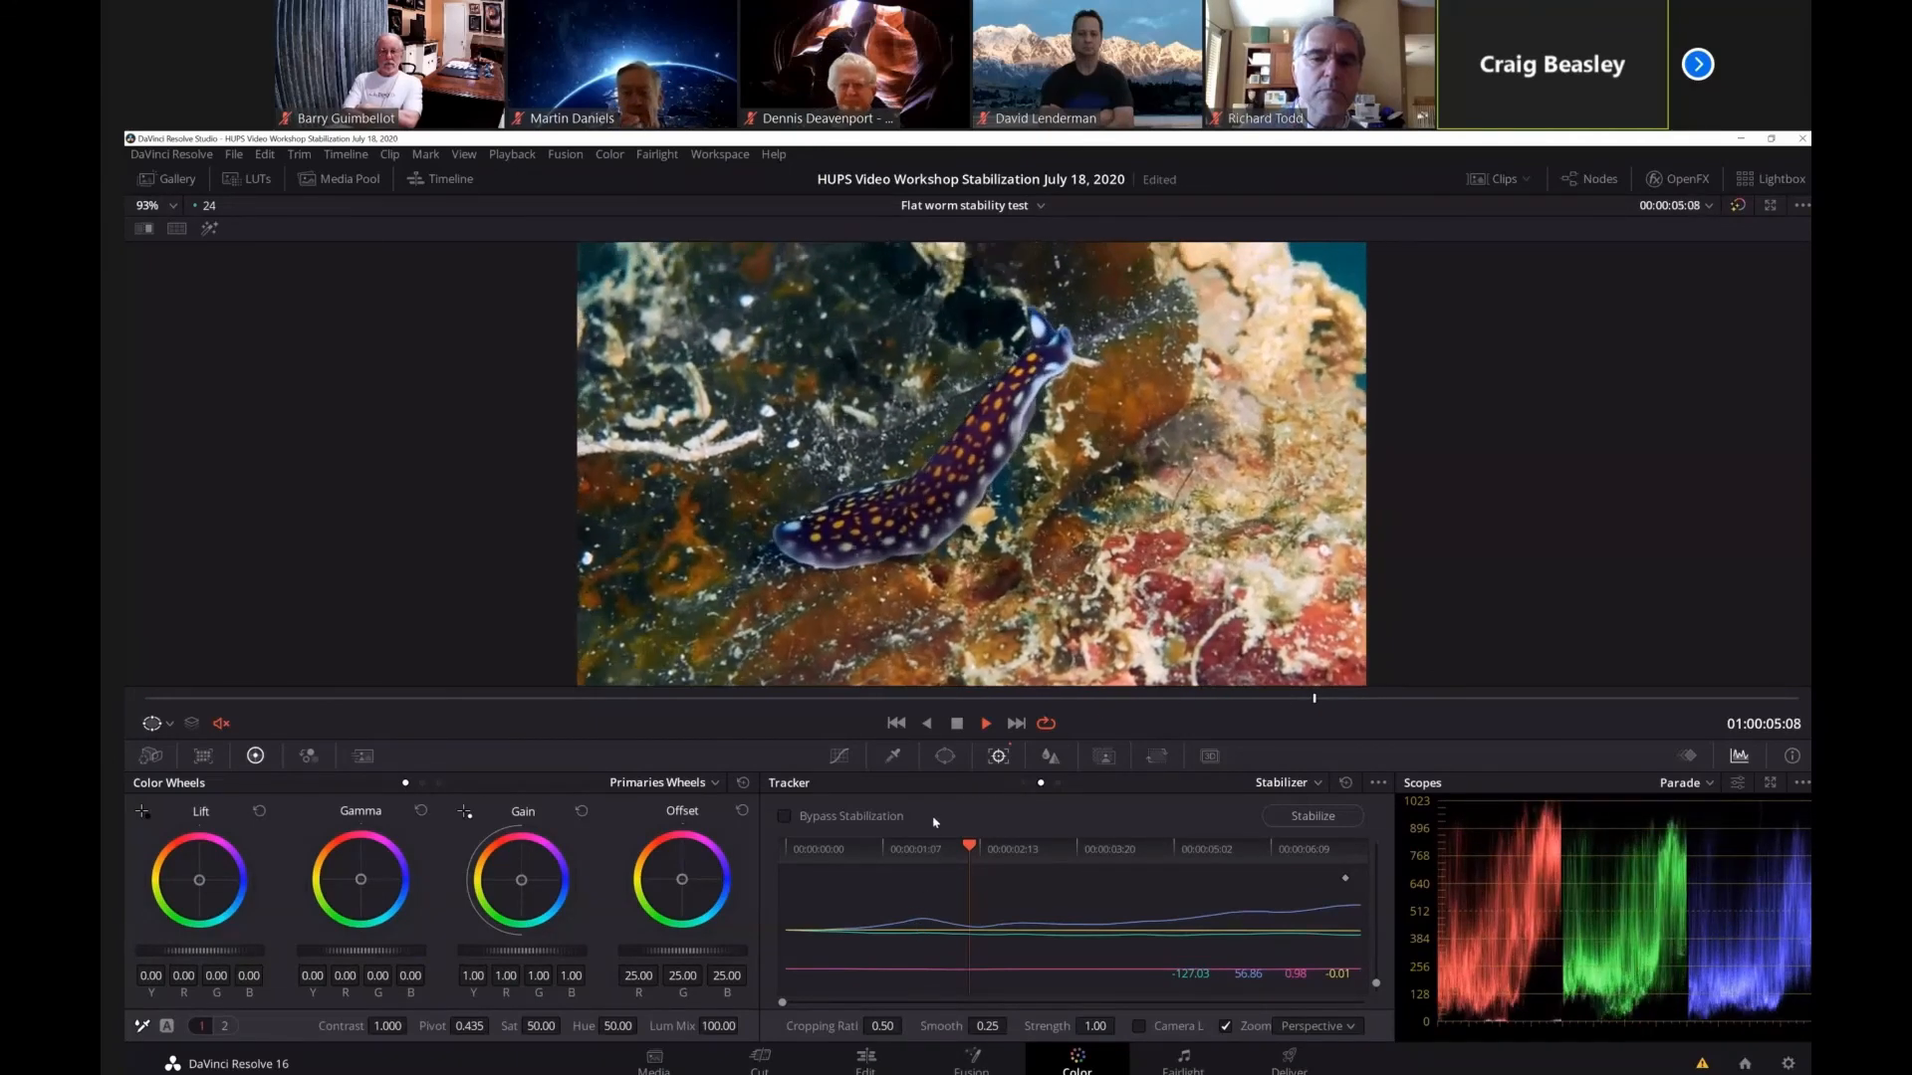
left_click(956, 724)
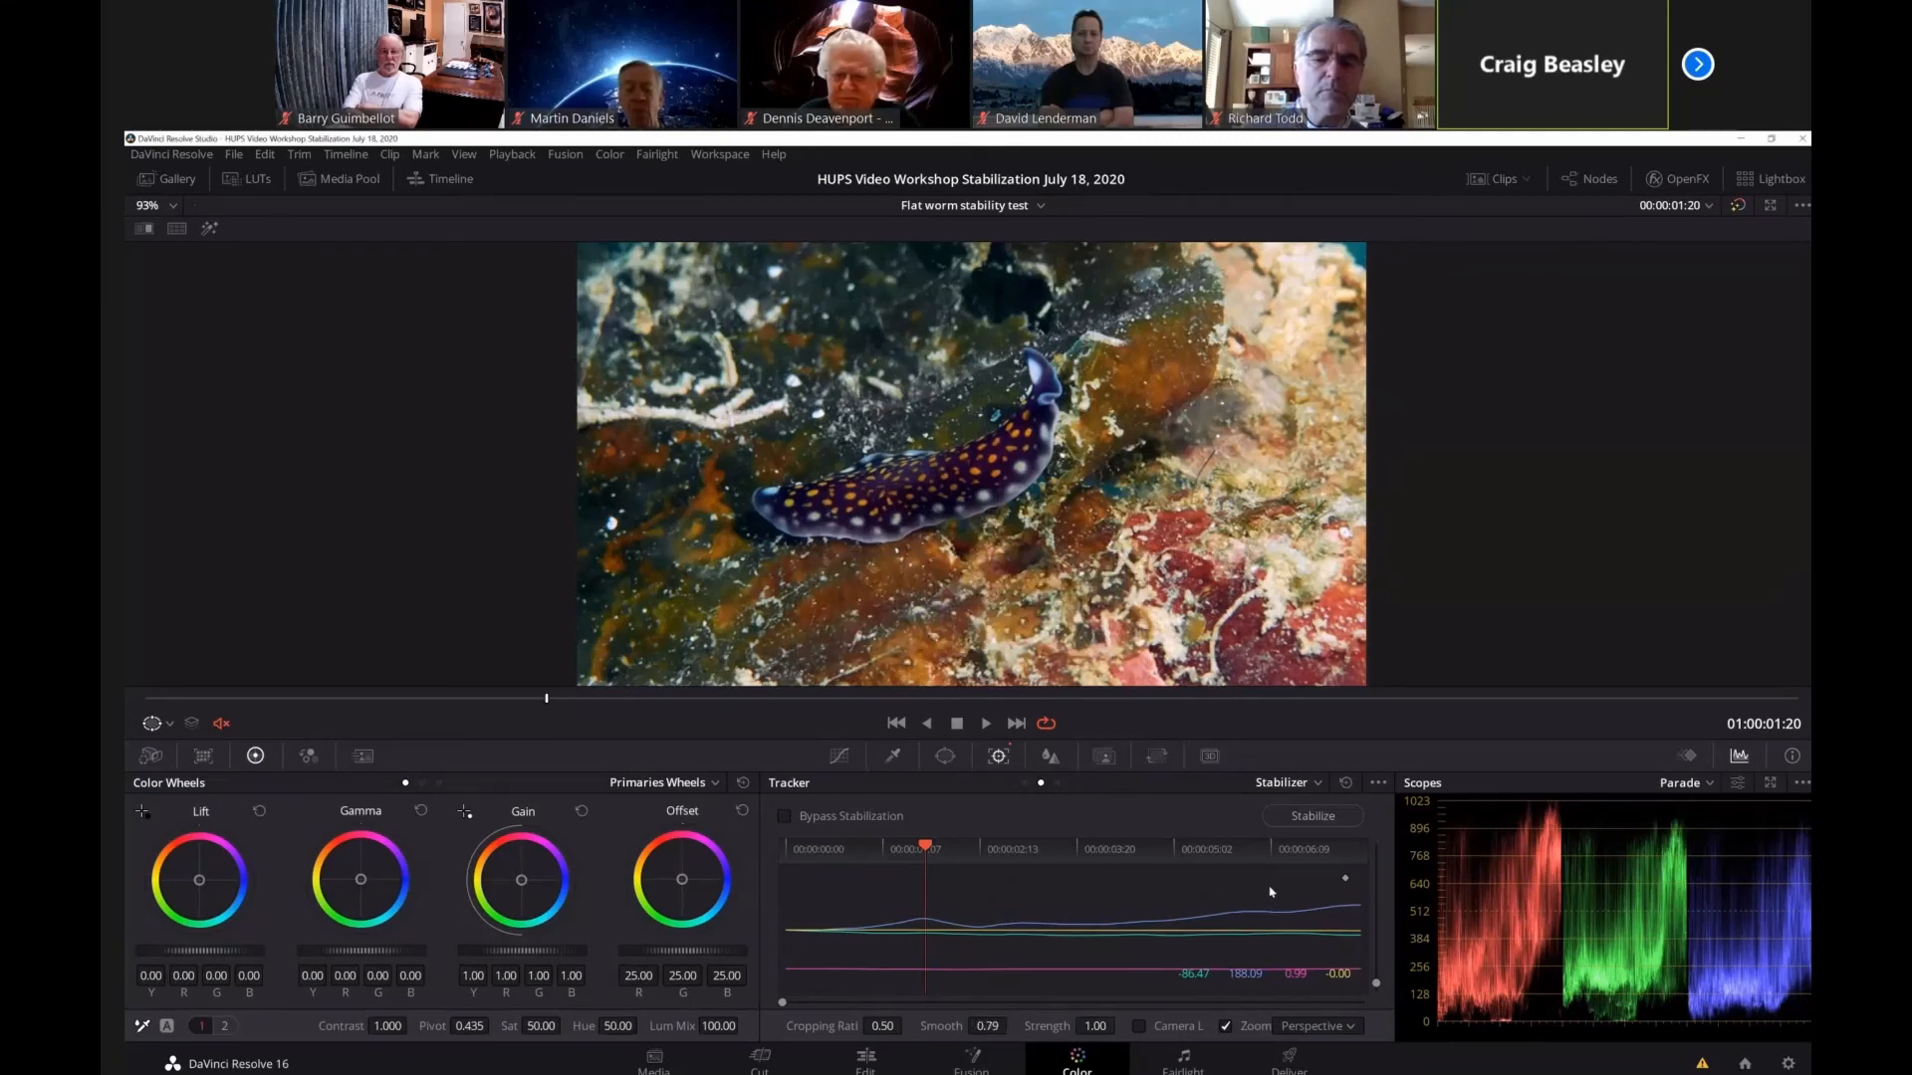
Stabilize the clip again with Smooth set to 0.79 and play back the result.
left_click(1310, 816)
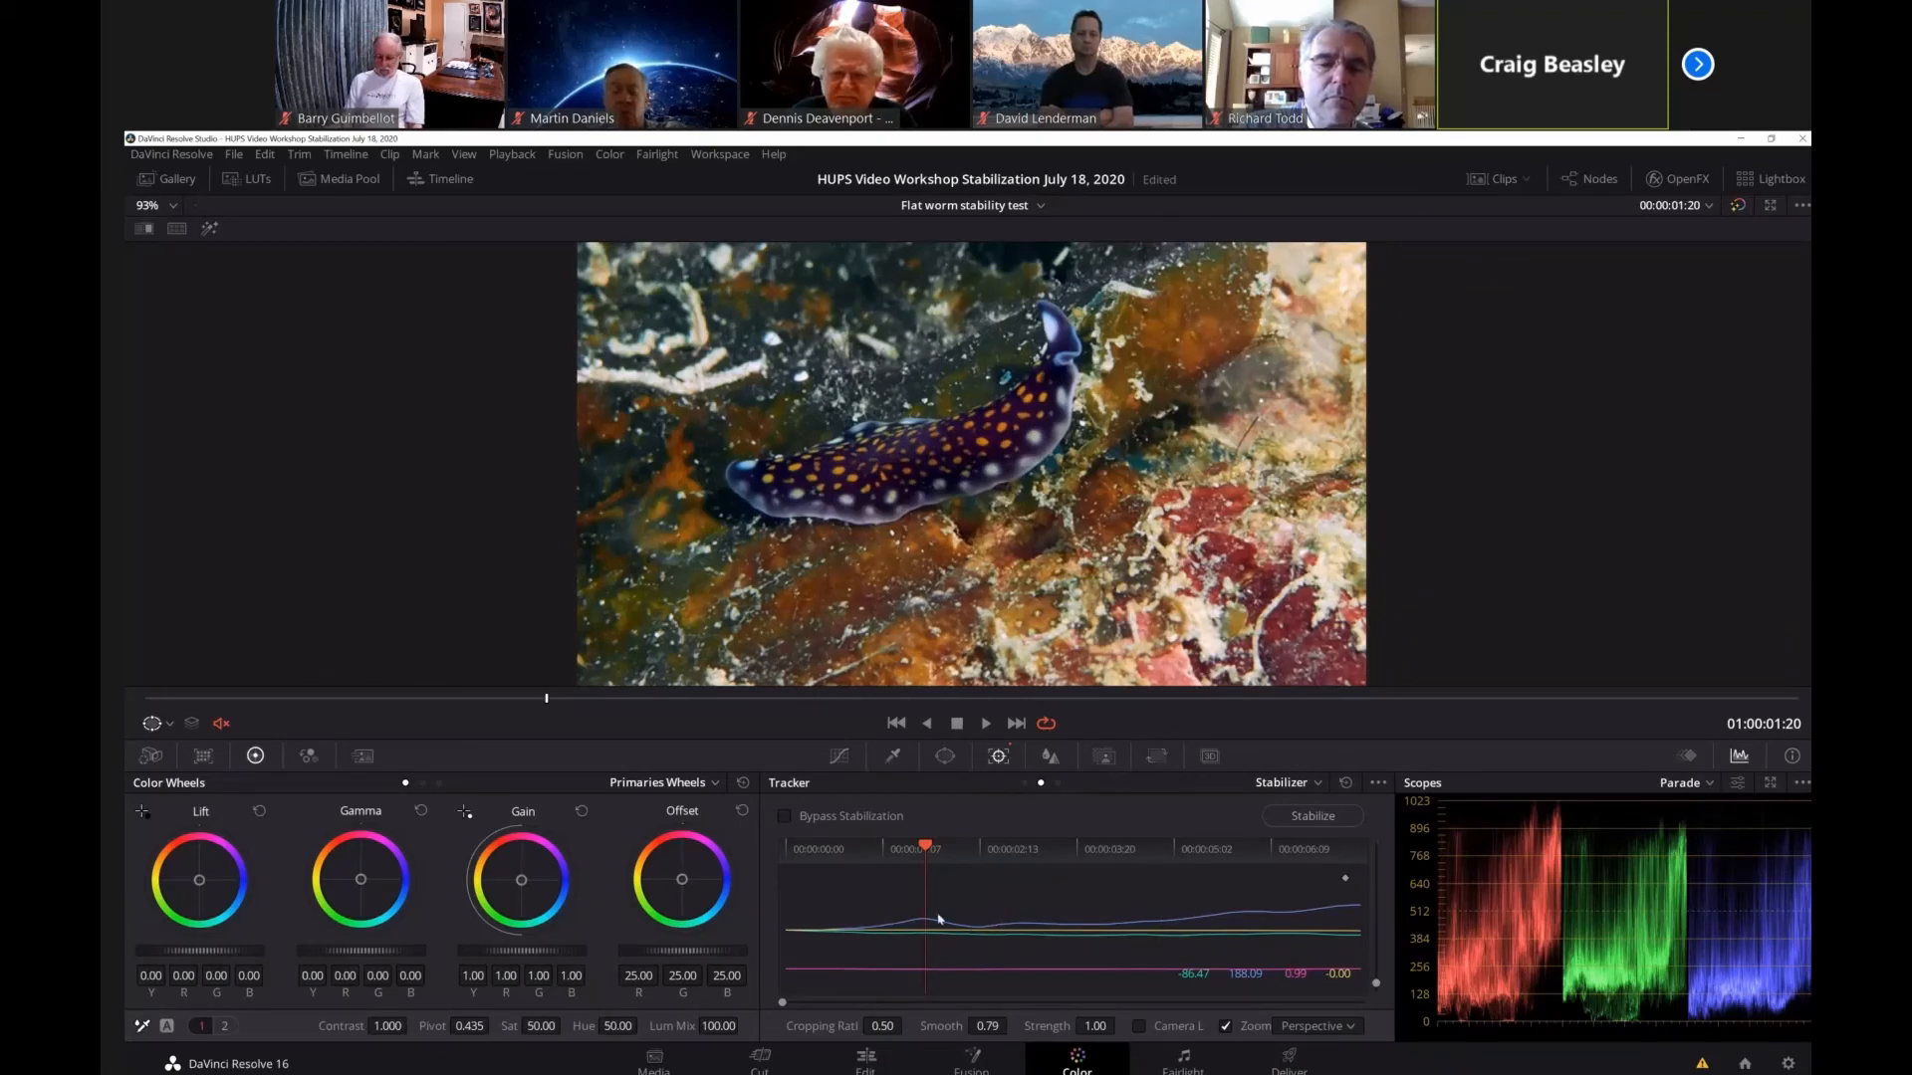
left_click(986, 727)
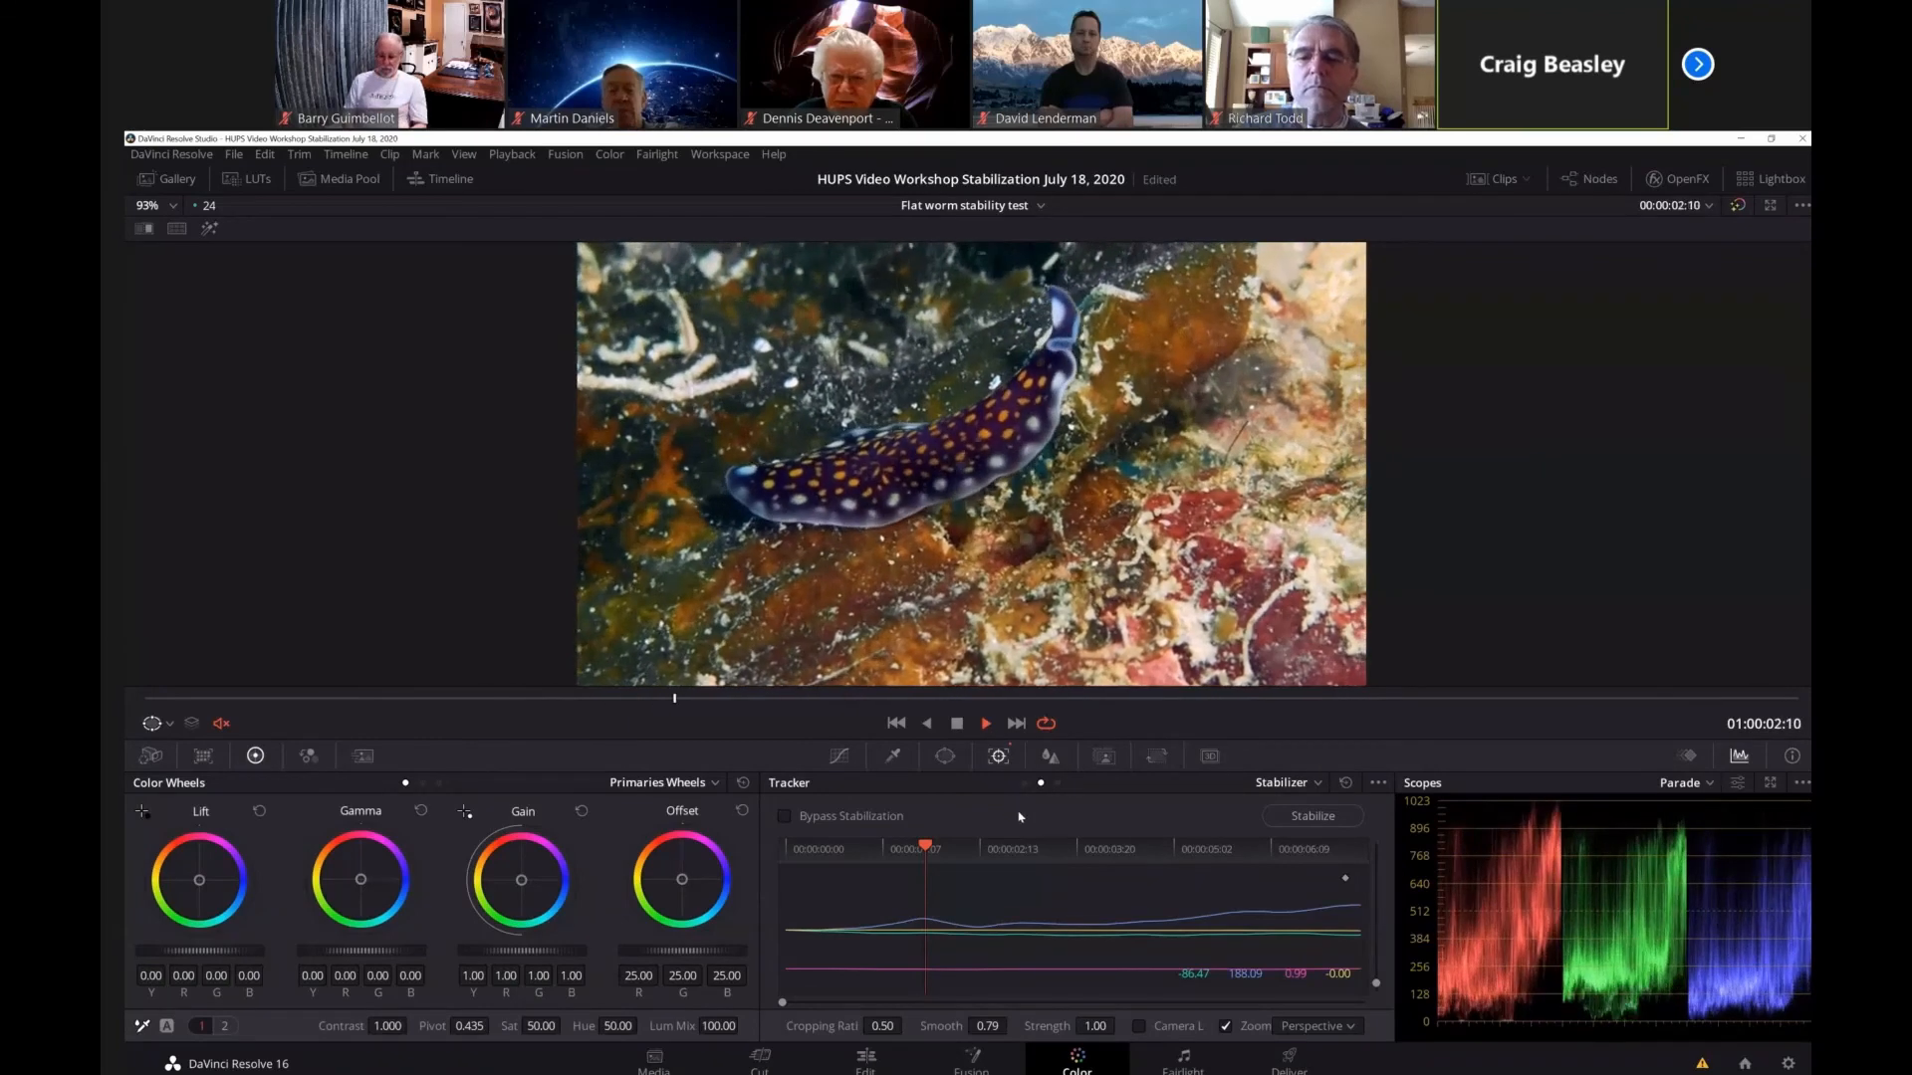
left_click(957, 725)
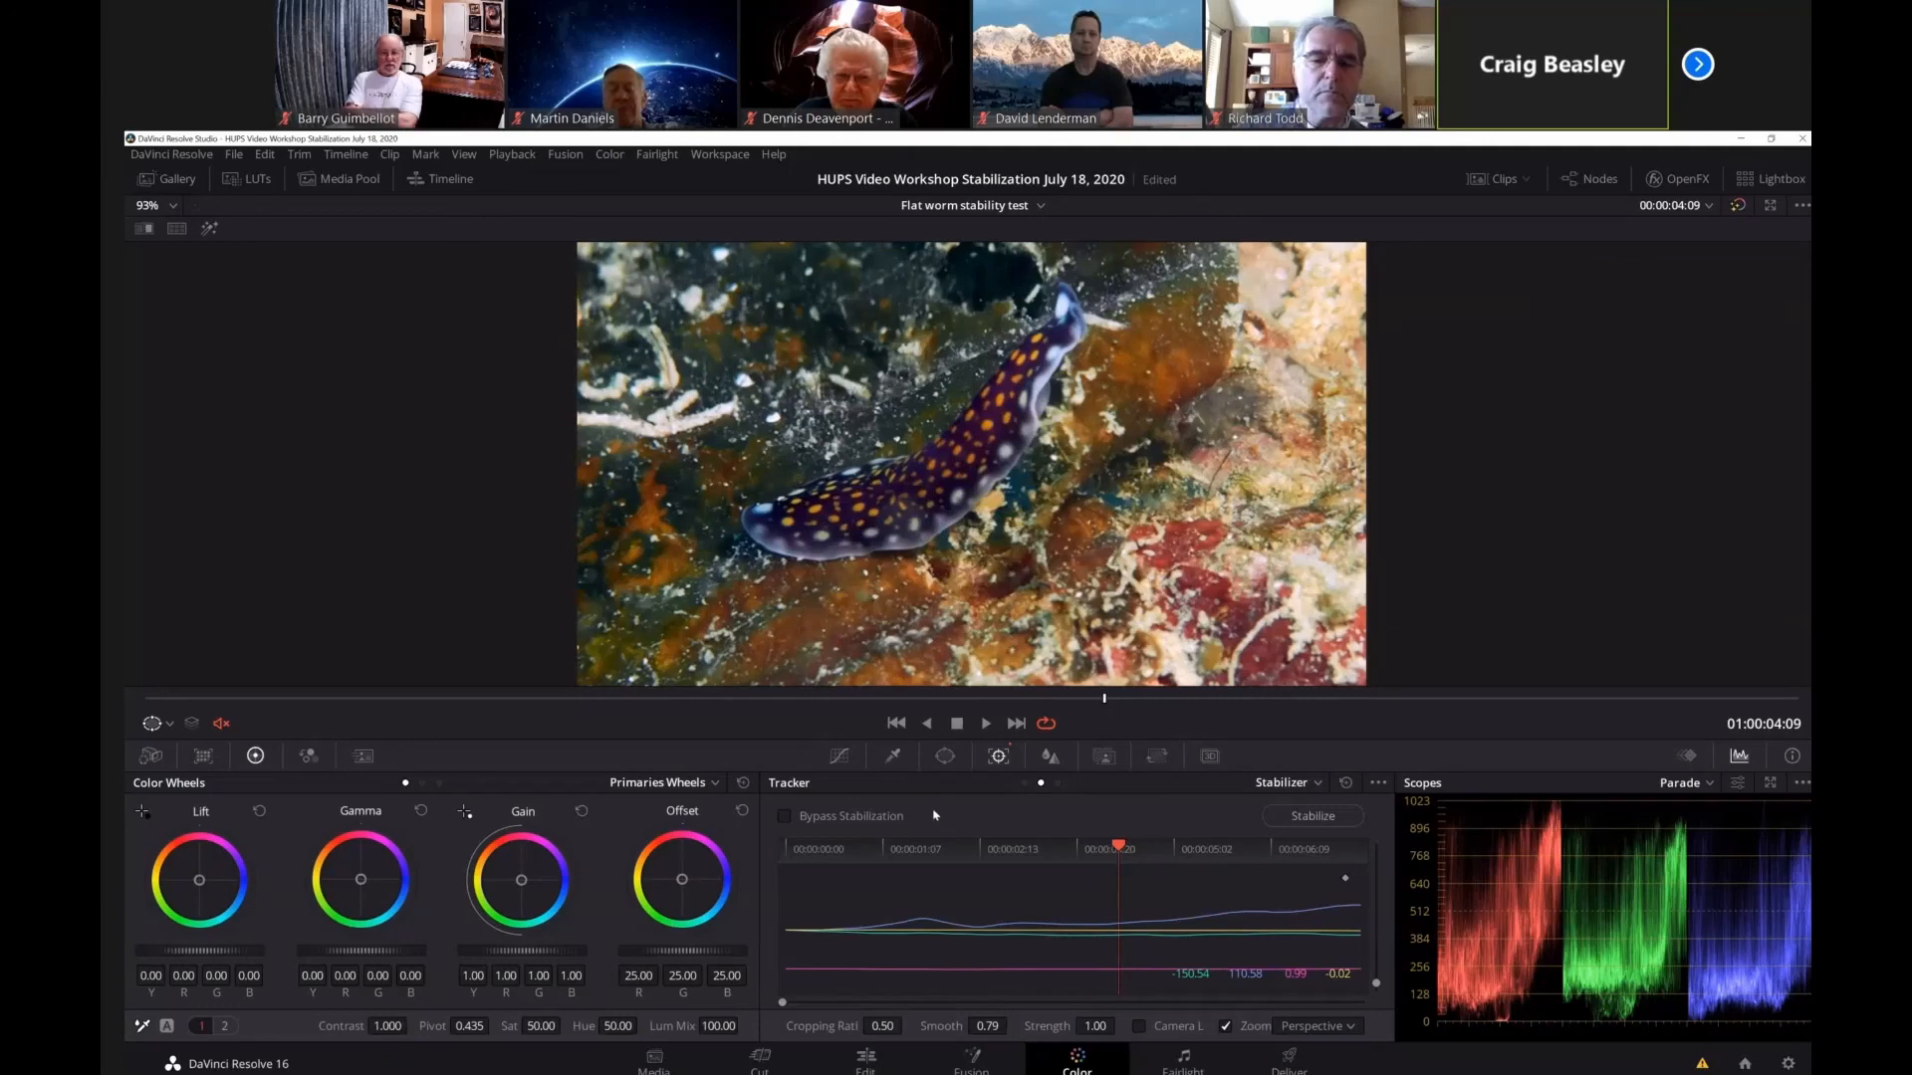
Stabilize the flatworm clip with Camera Lock enabled, turn off Zoom and play back the result.
left_click(1138, 1026)
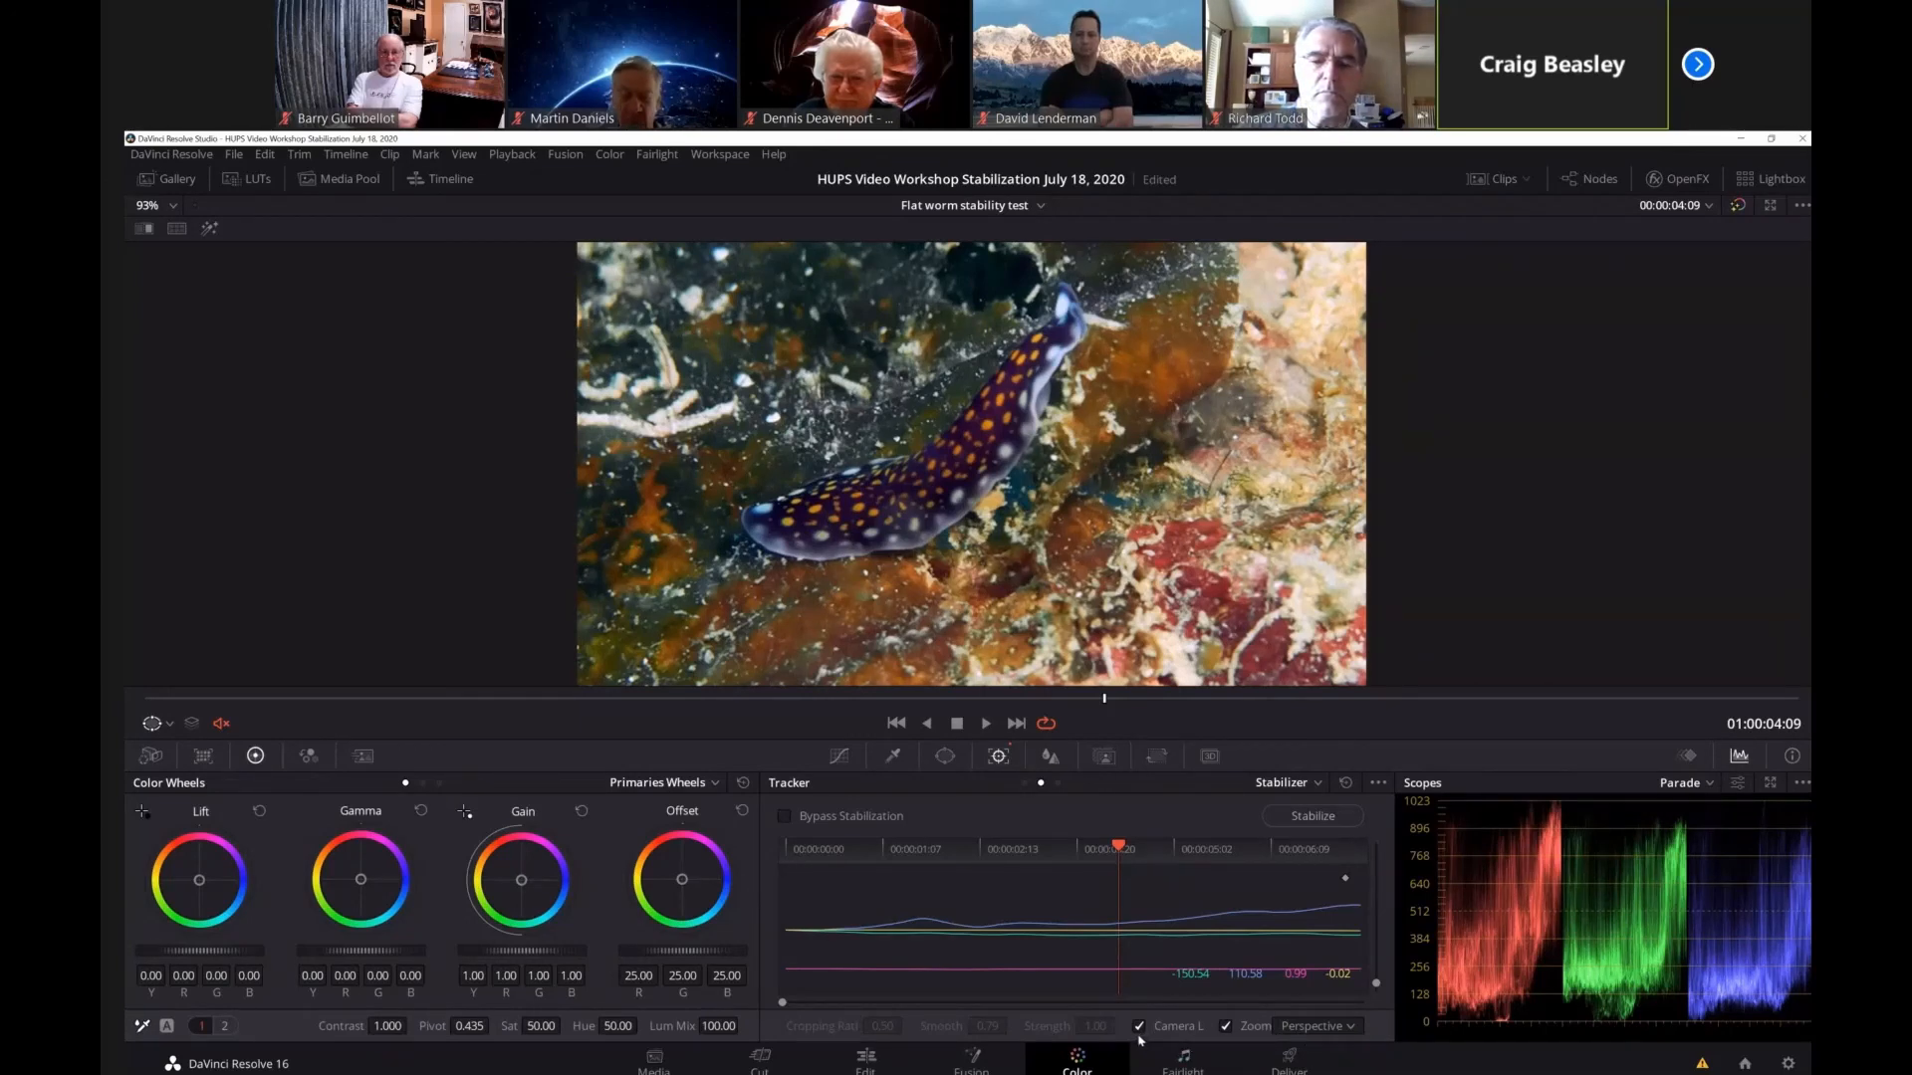
left_click(1314, 817)
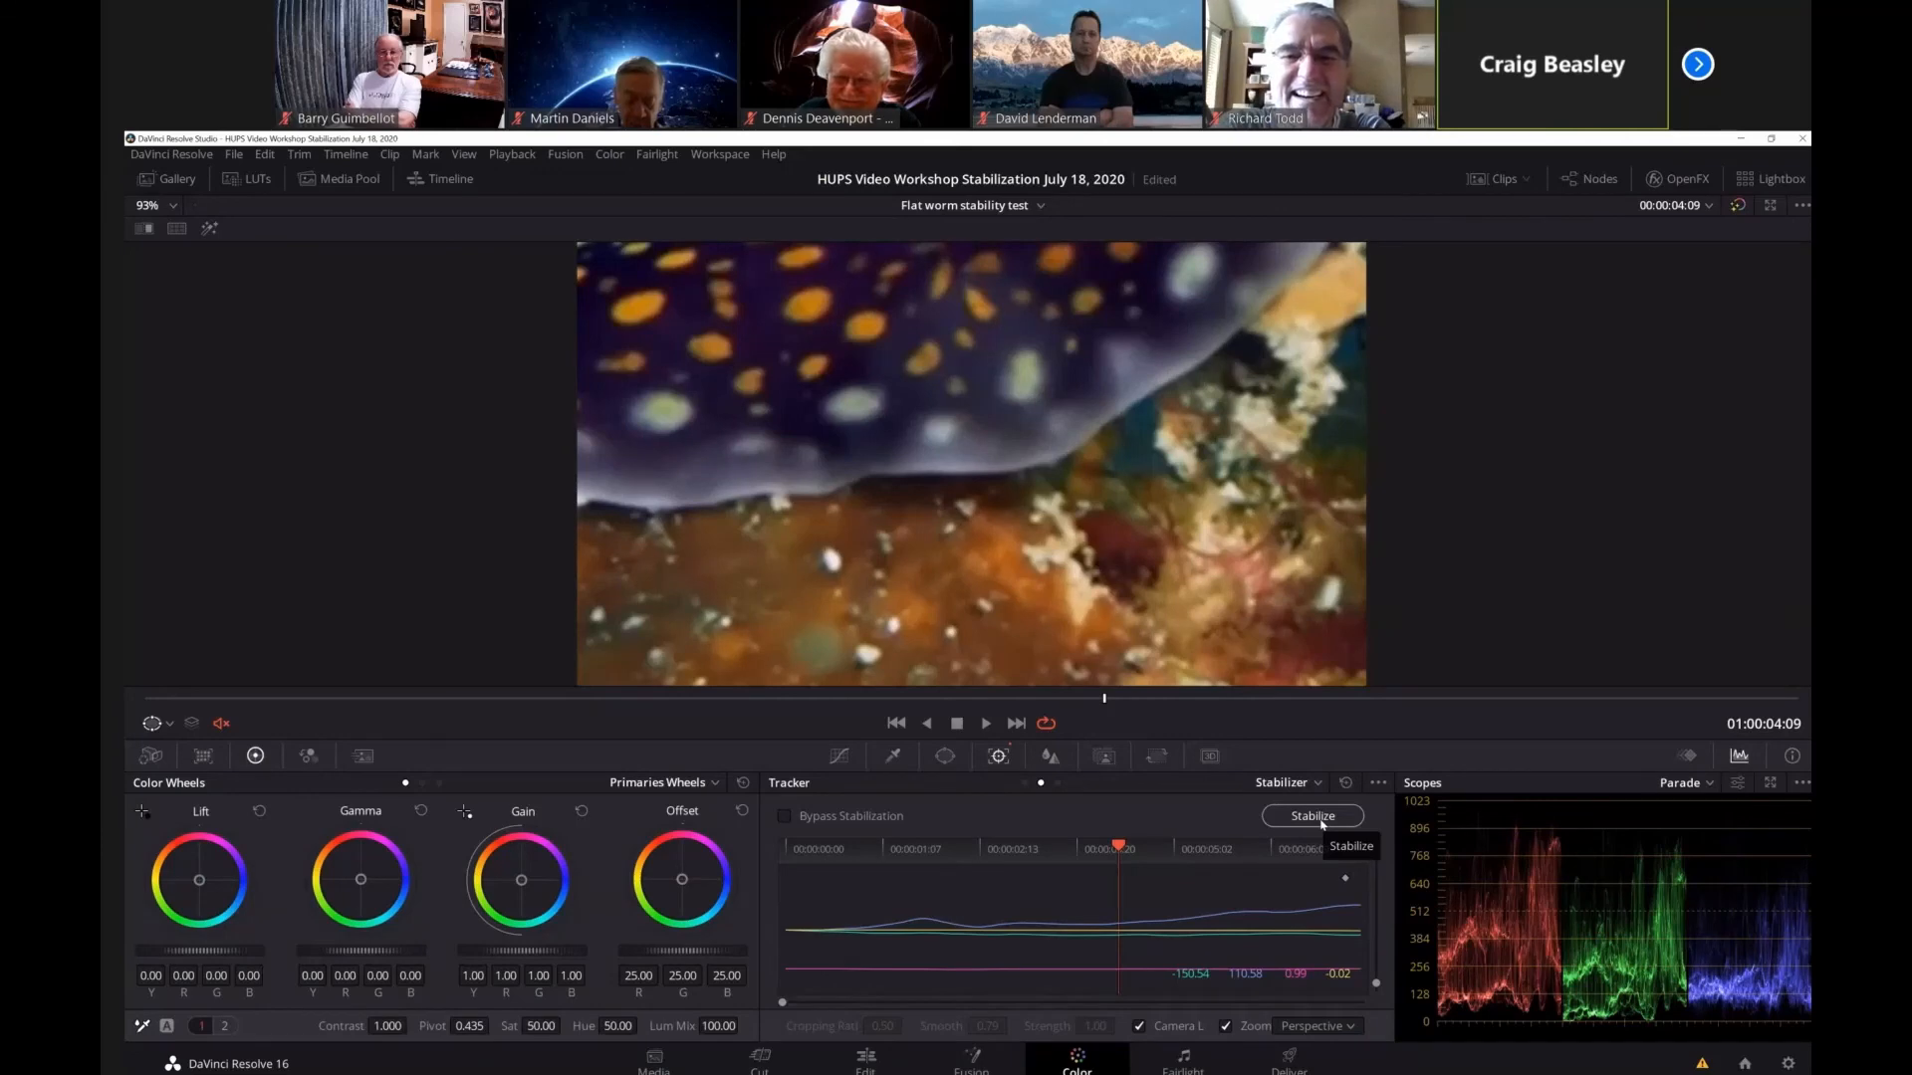
left_click(1226, 1026)
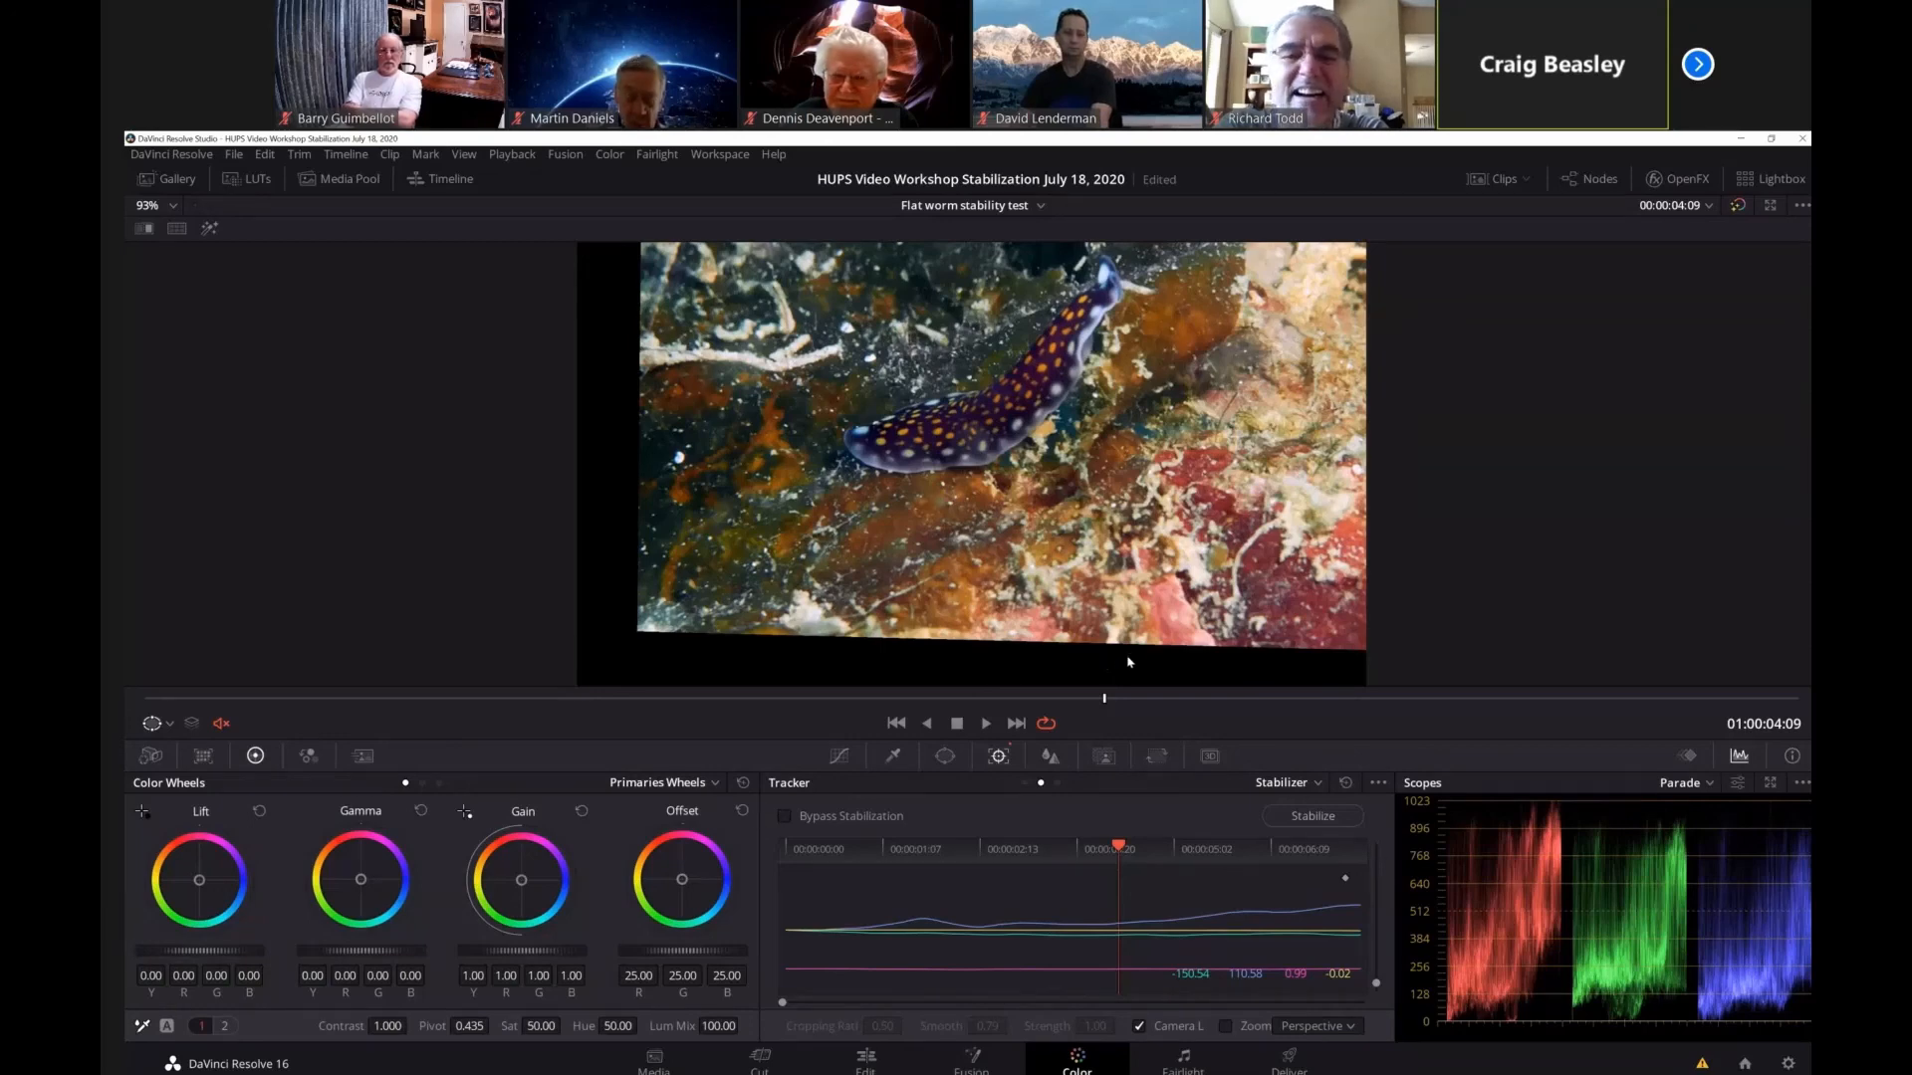
left_click(986, 726)
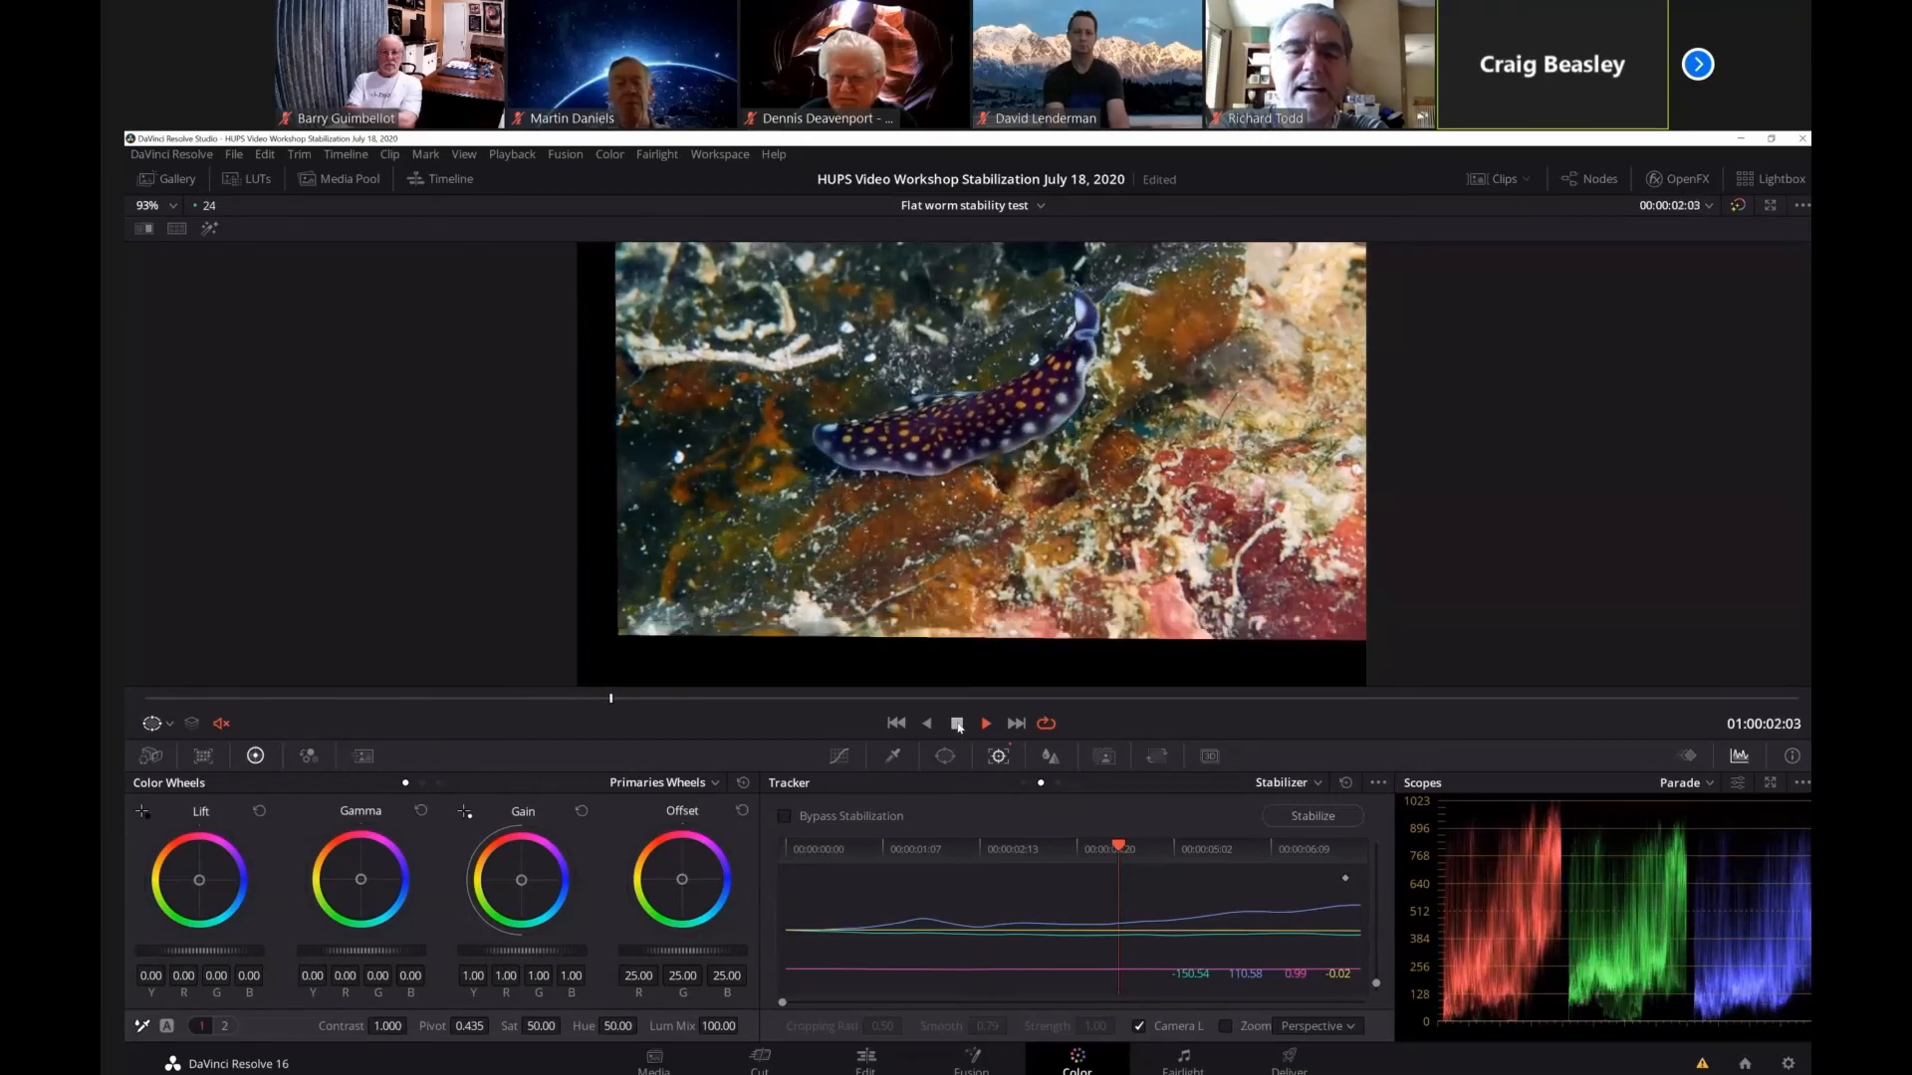
Turn Zoom back on, disable Camera Lock and stabilize the clip again in Perspective mode.
left_click(1226, 1027)
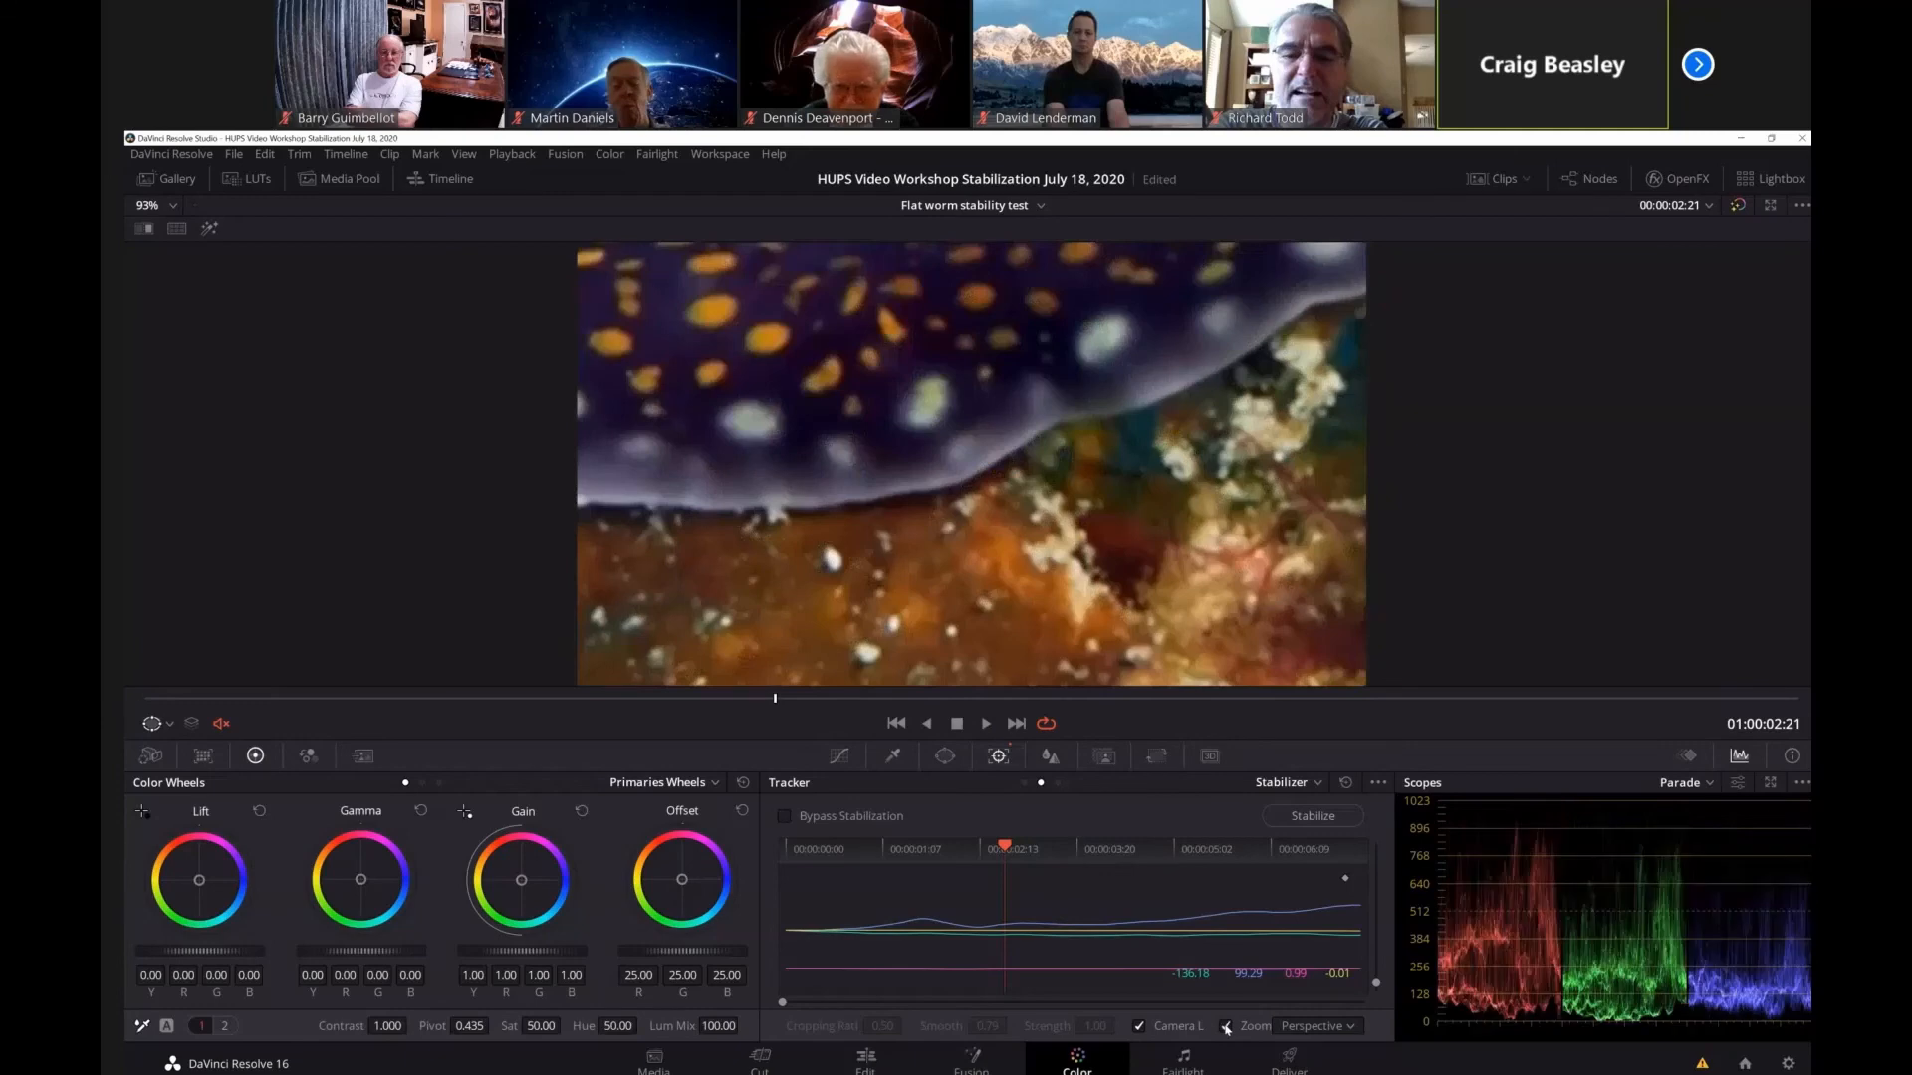
left_click(1138, 1027)
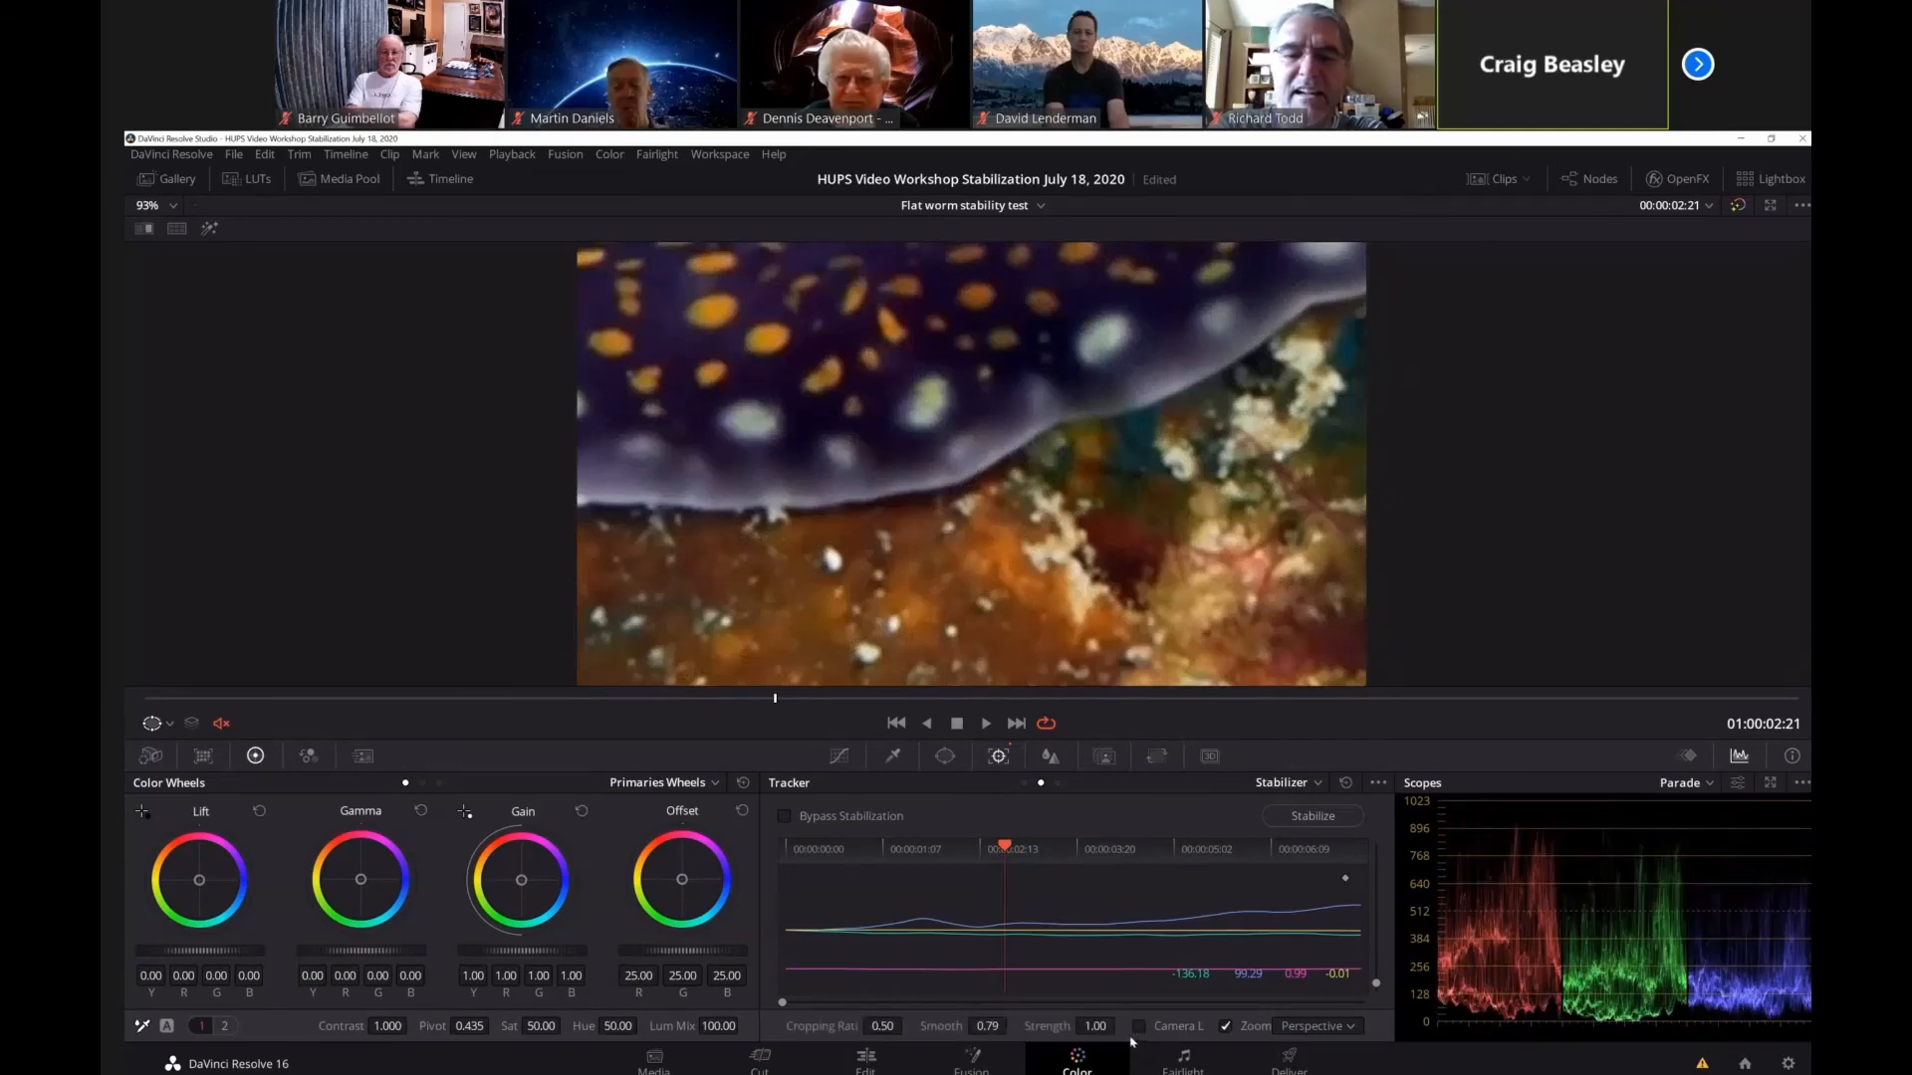
left_click(1311, 816)
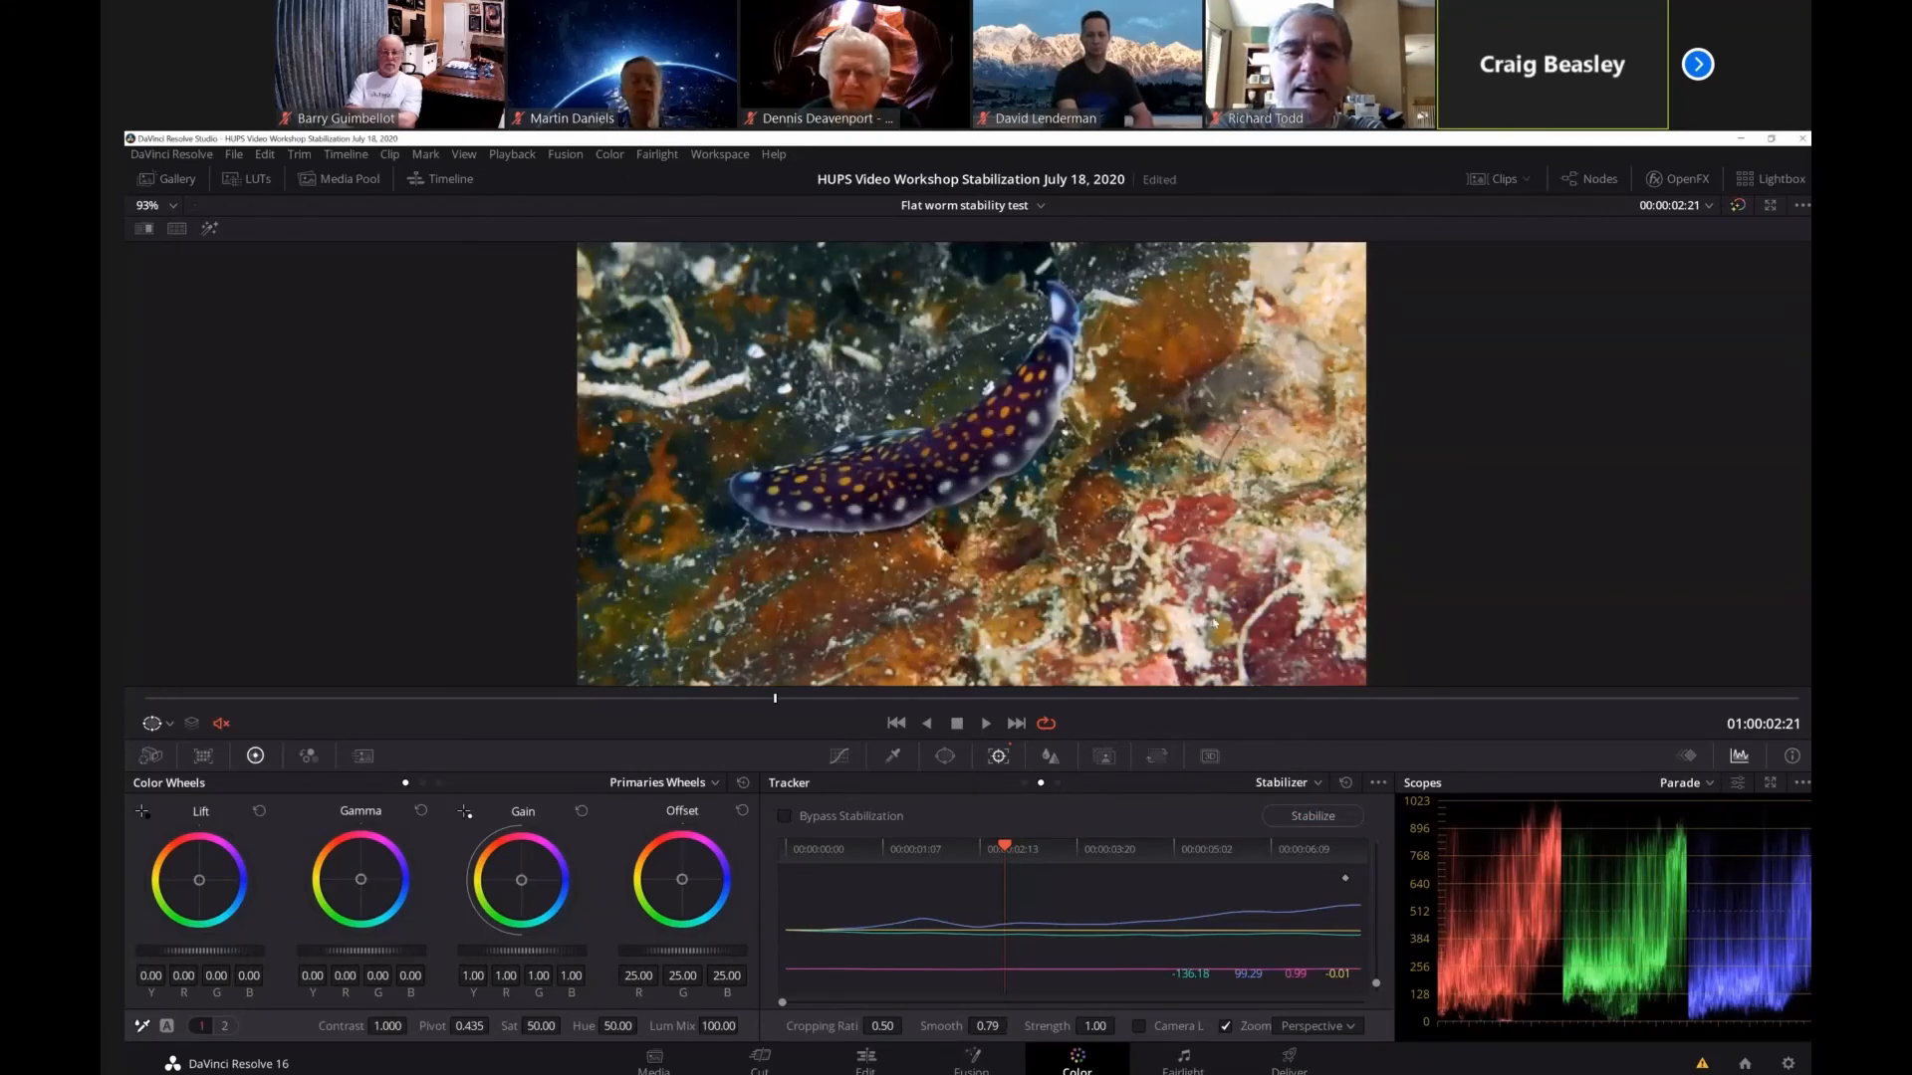
Stabilize the clip in Translation mode, then play back the result and stop it.
left_click(1349, 1029)
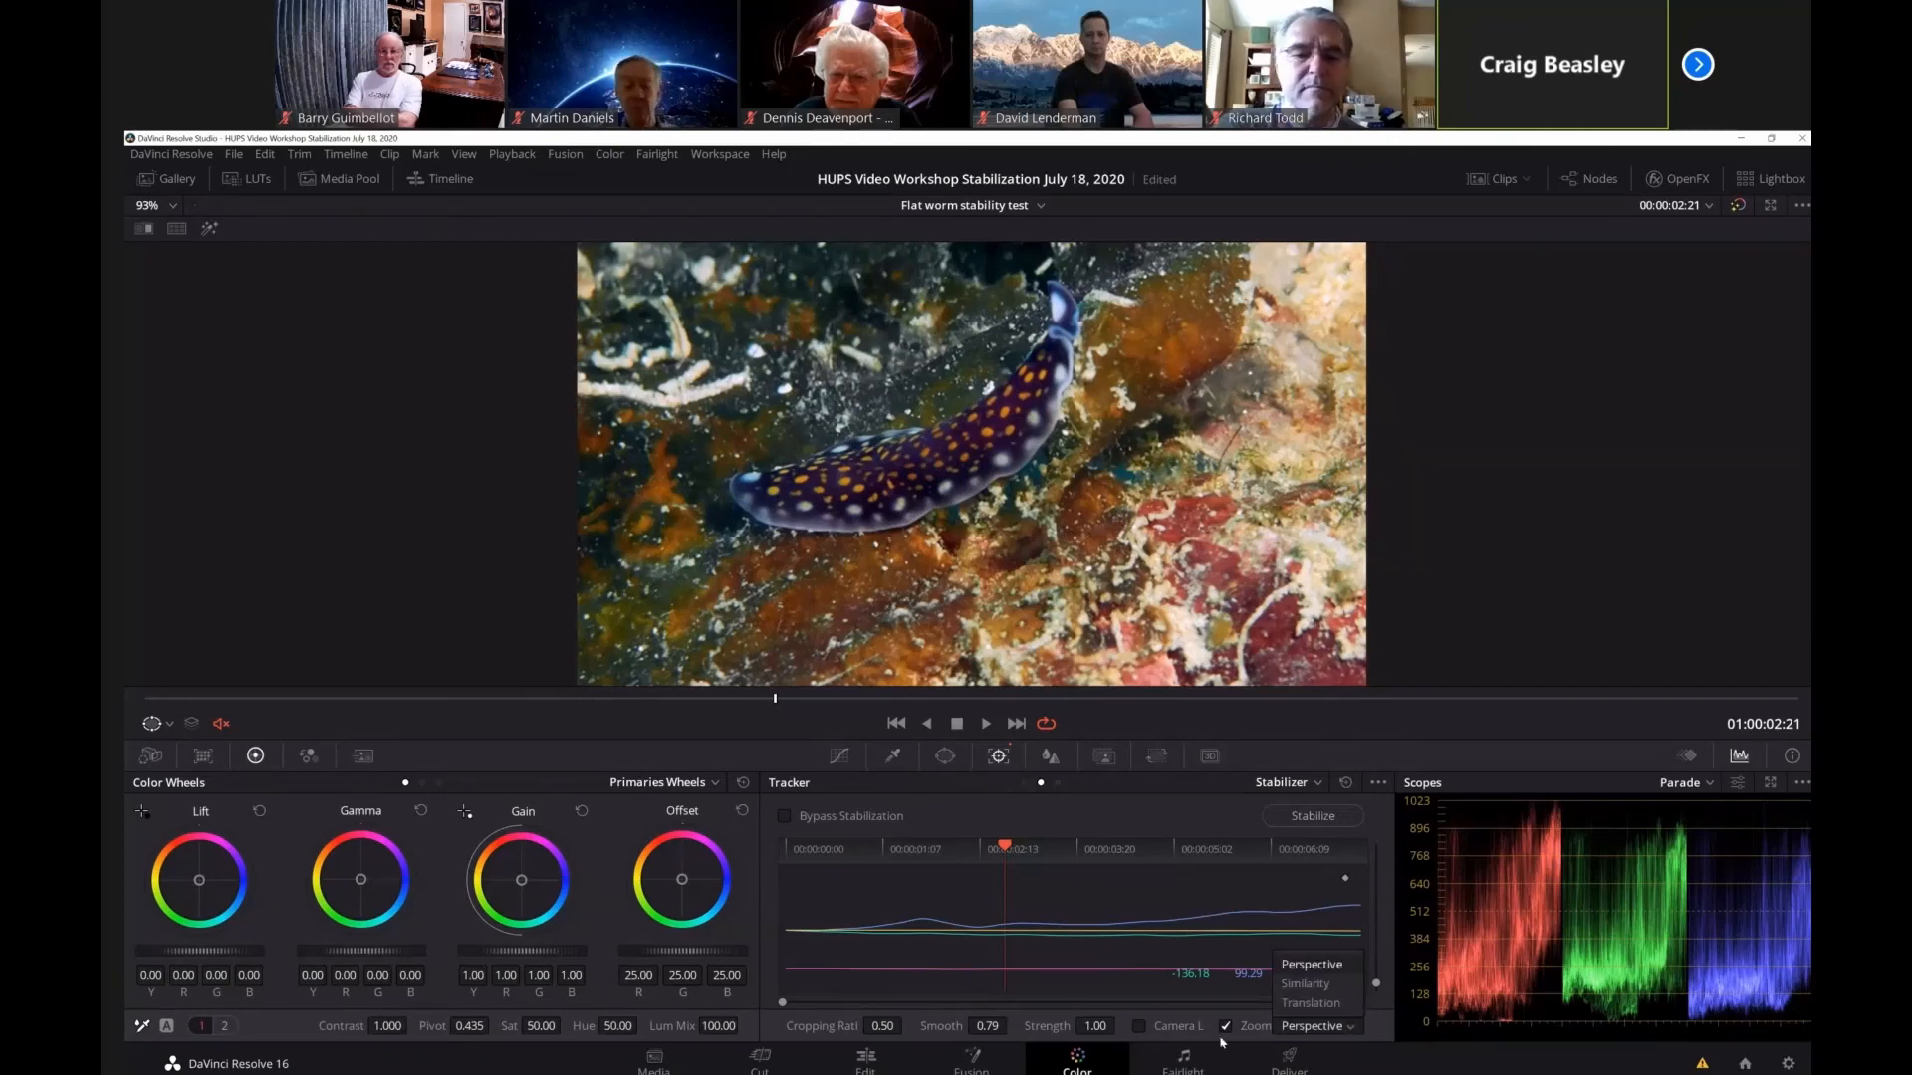
left_click(1326, 1005)
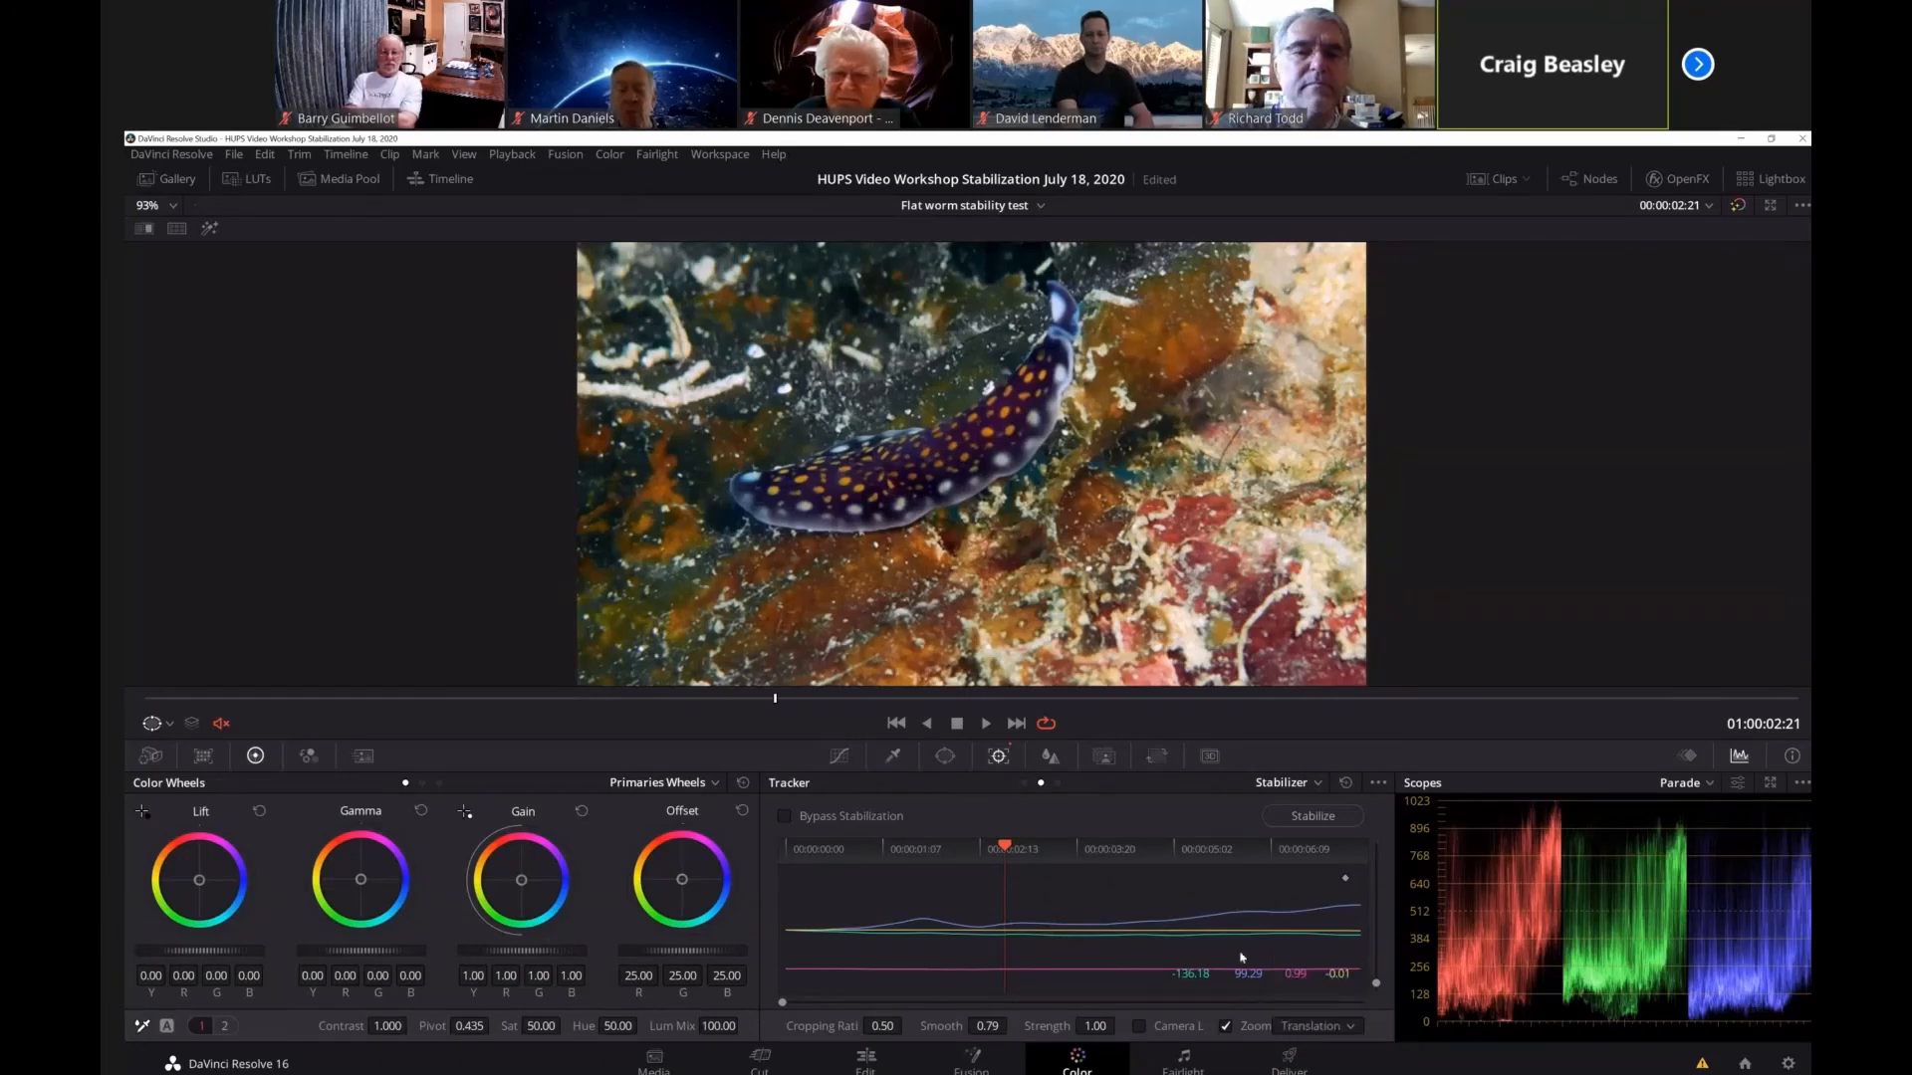
left_click(1294, 818)
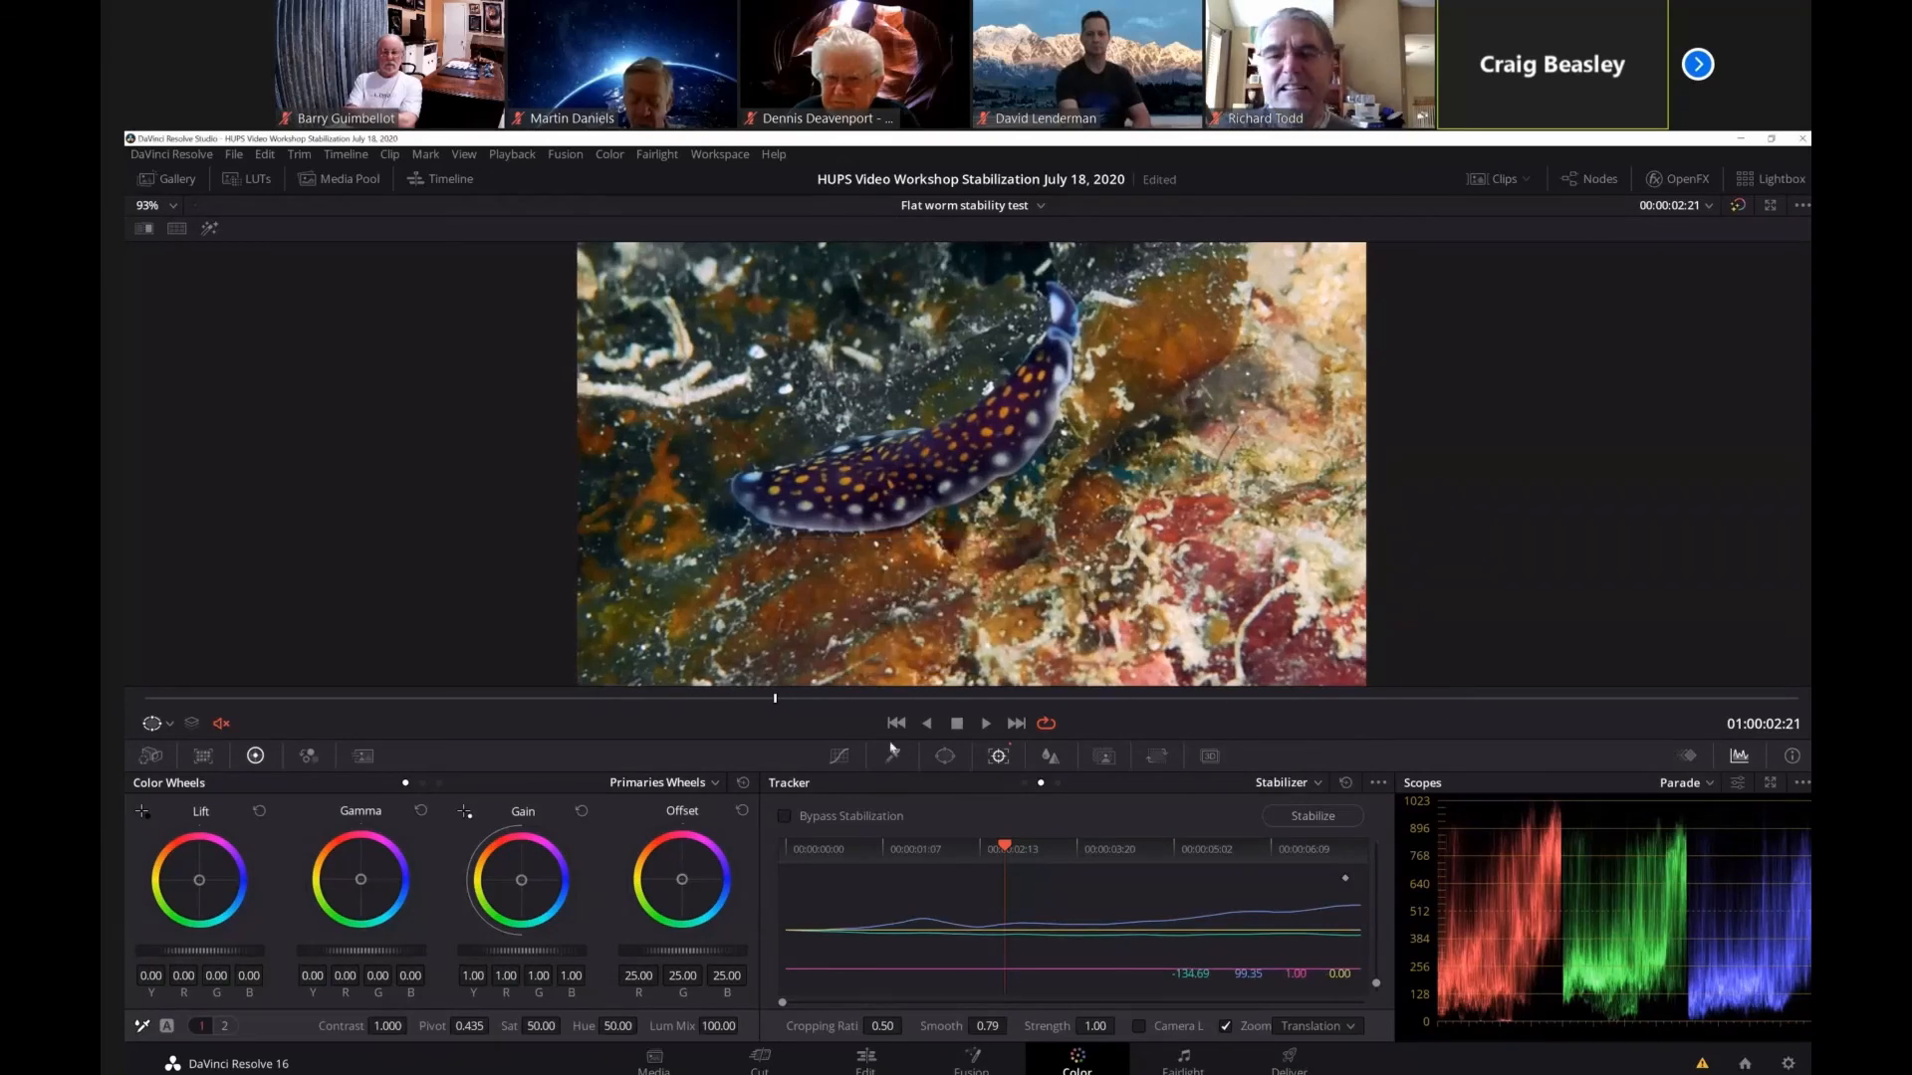
left_click(986, 723)
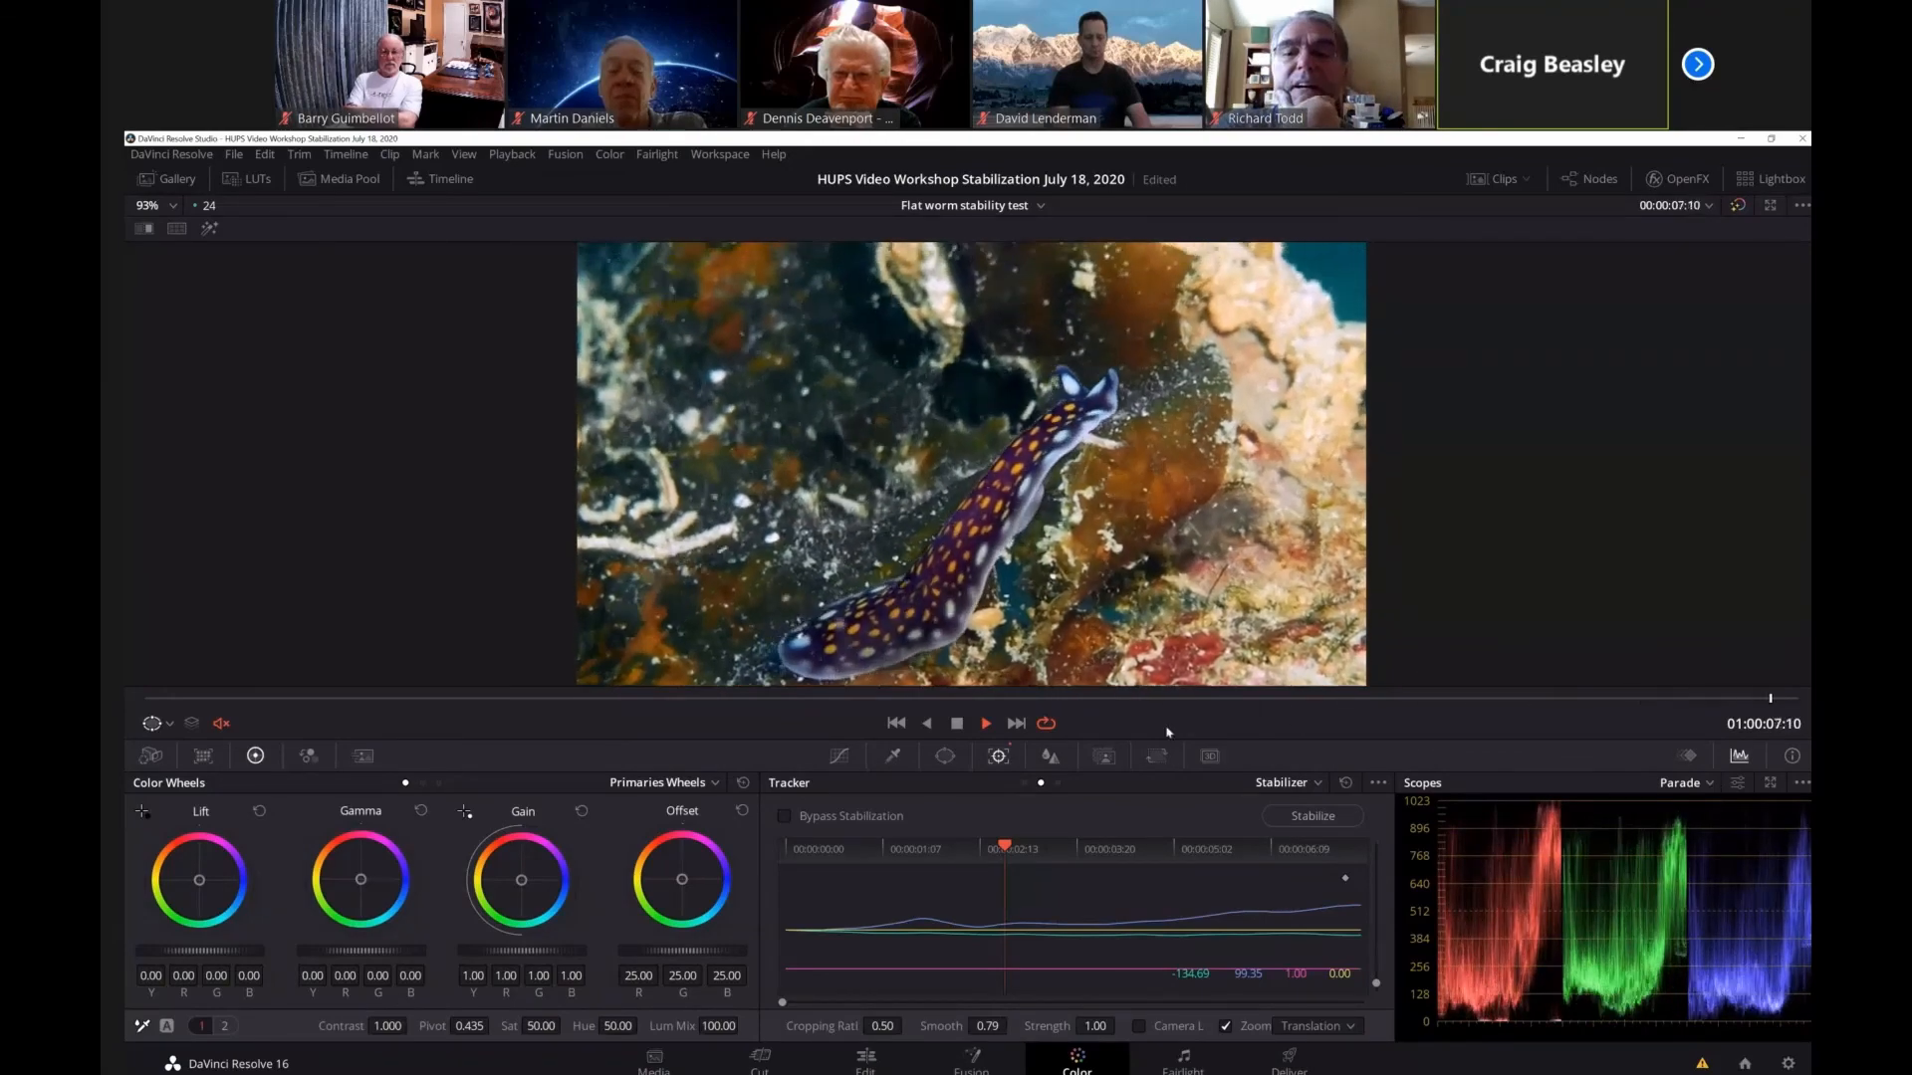
left_click(957, 725)
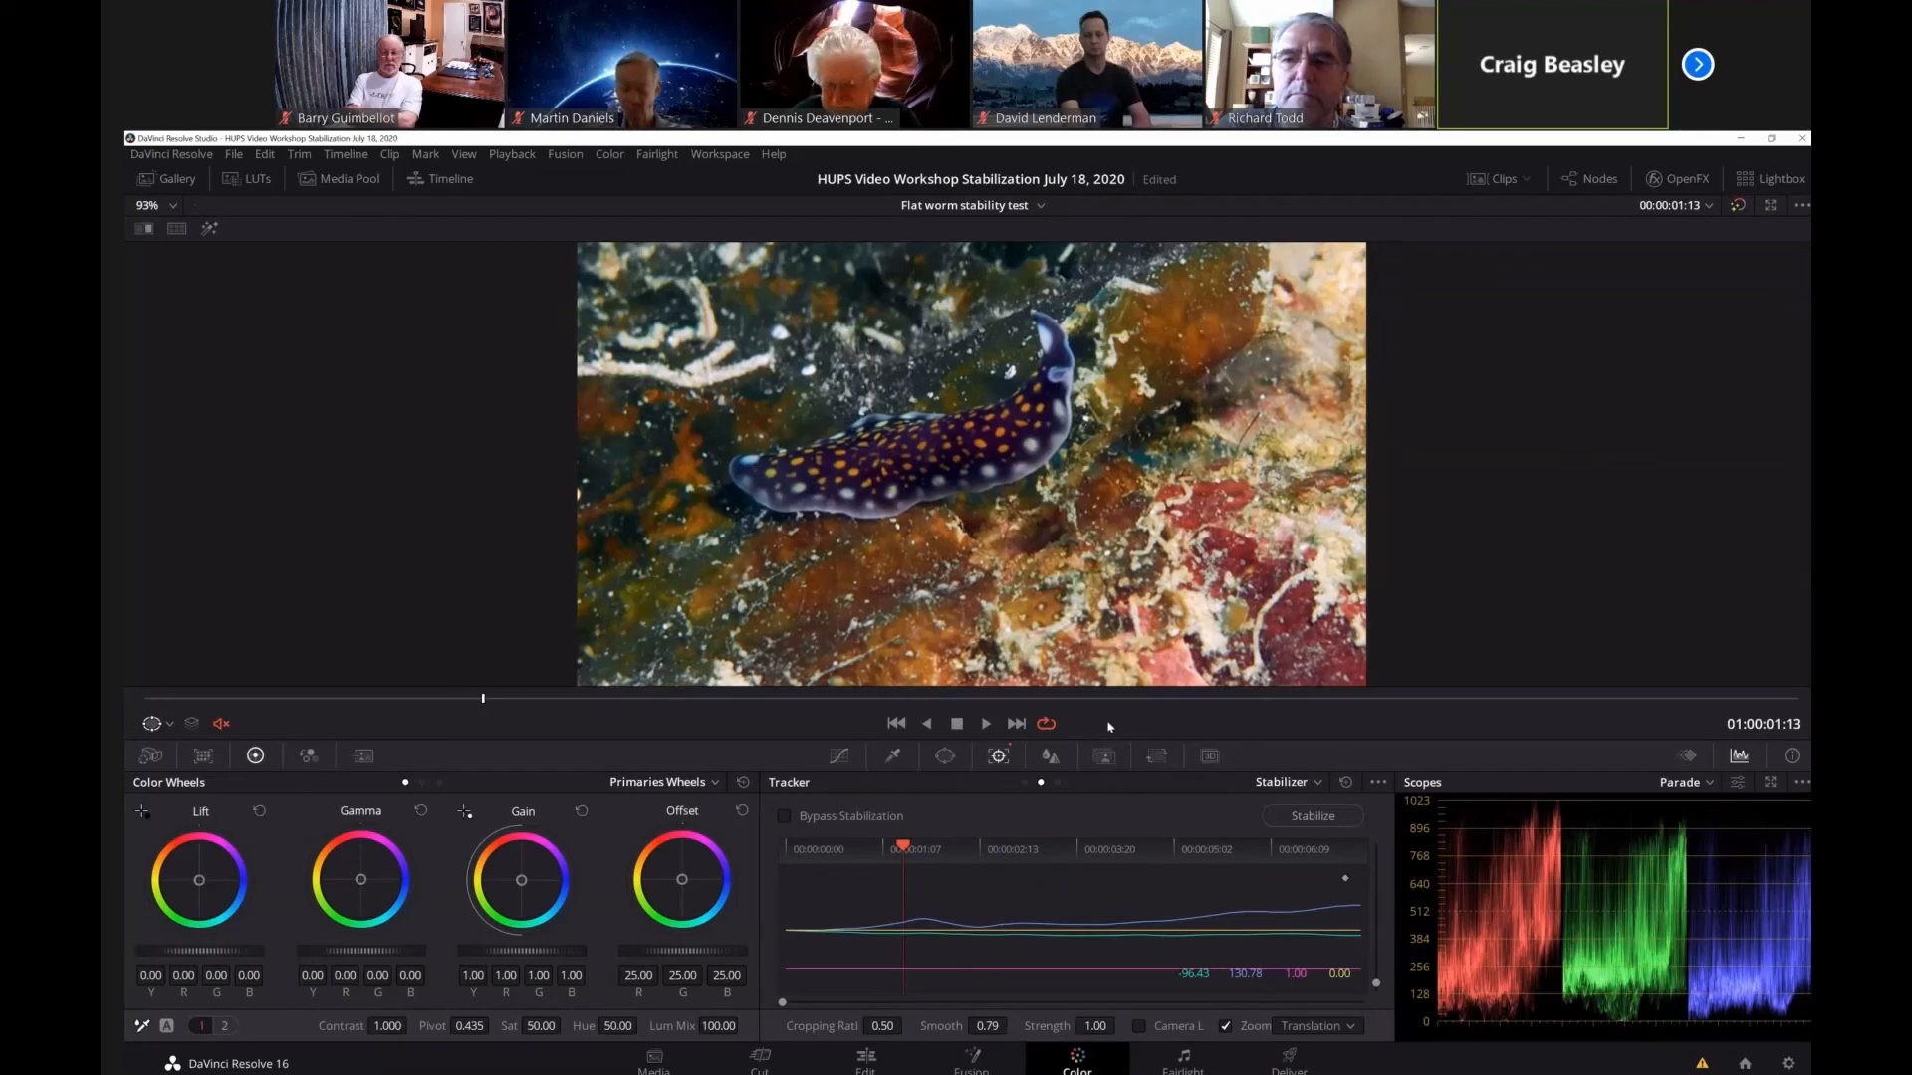
Stabilize the clip in Perspective mode with Camera Lock on and Zoom off, and move the playhead to 01:00:05:14.
left_click(1350, 1028)
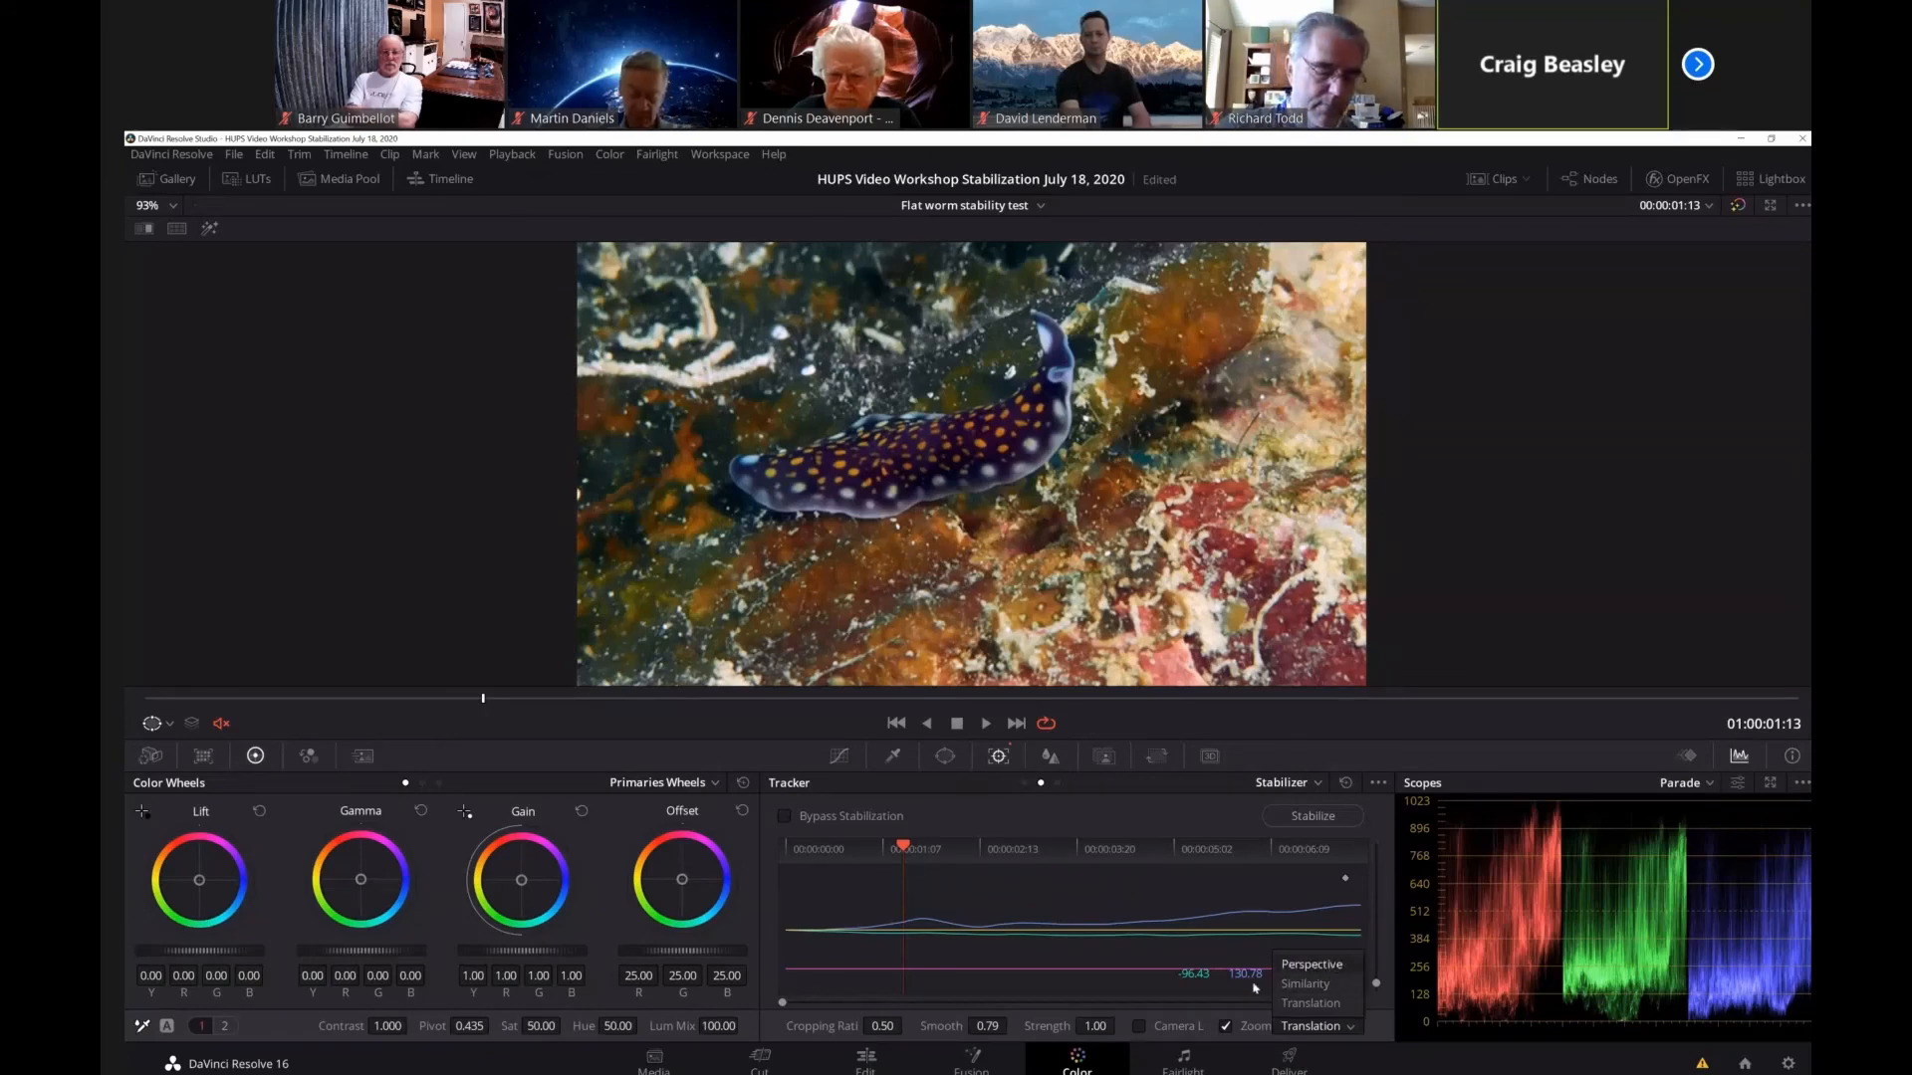
left_click(1139, 1027)
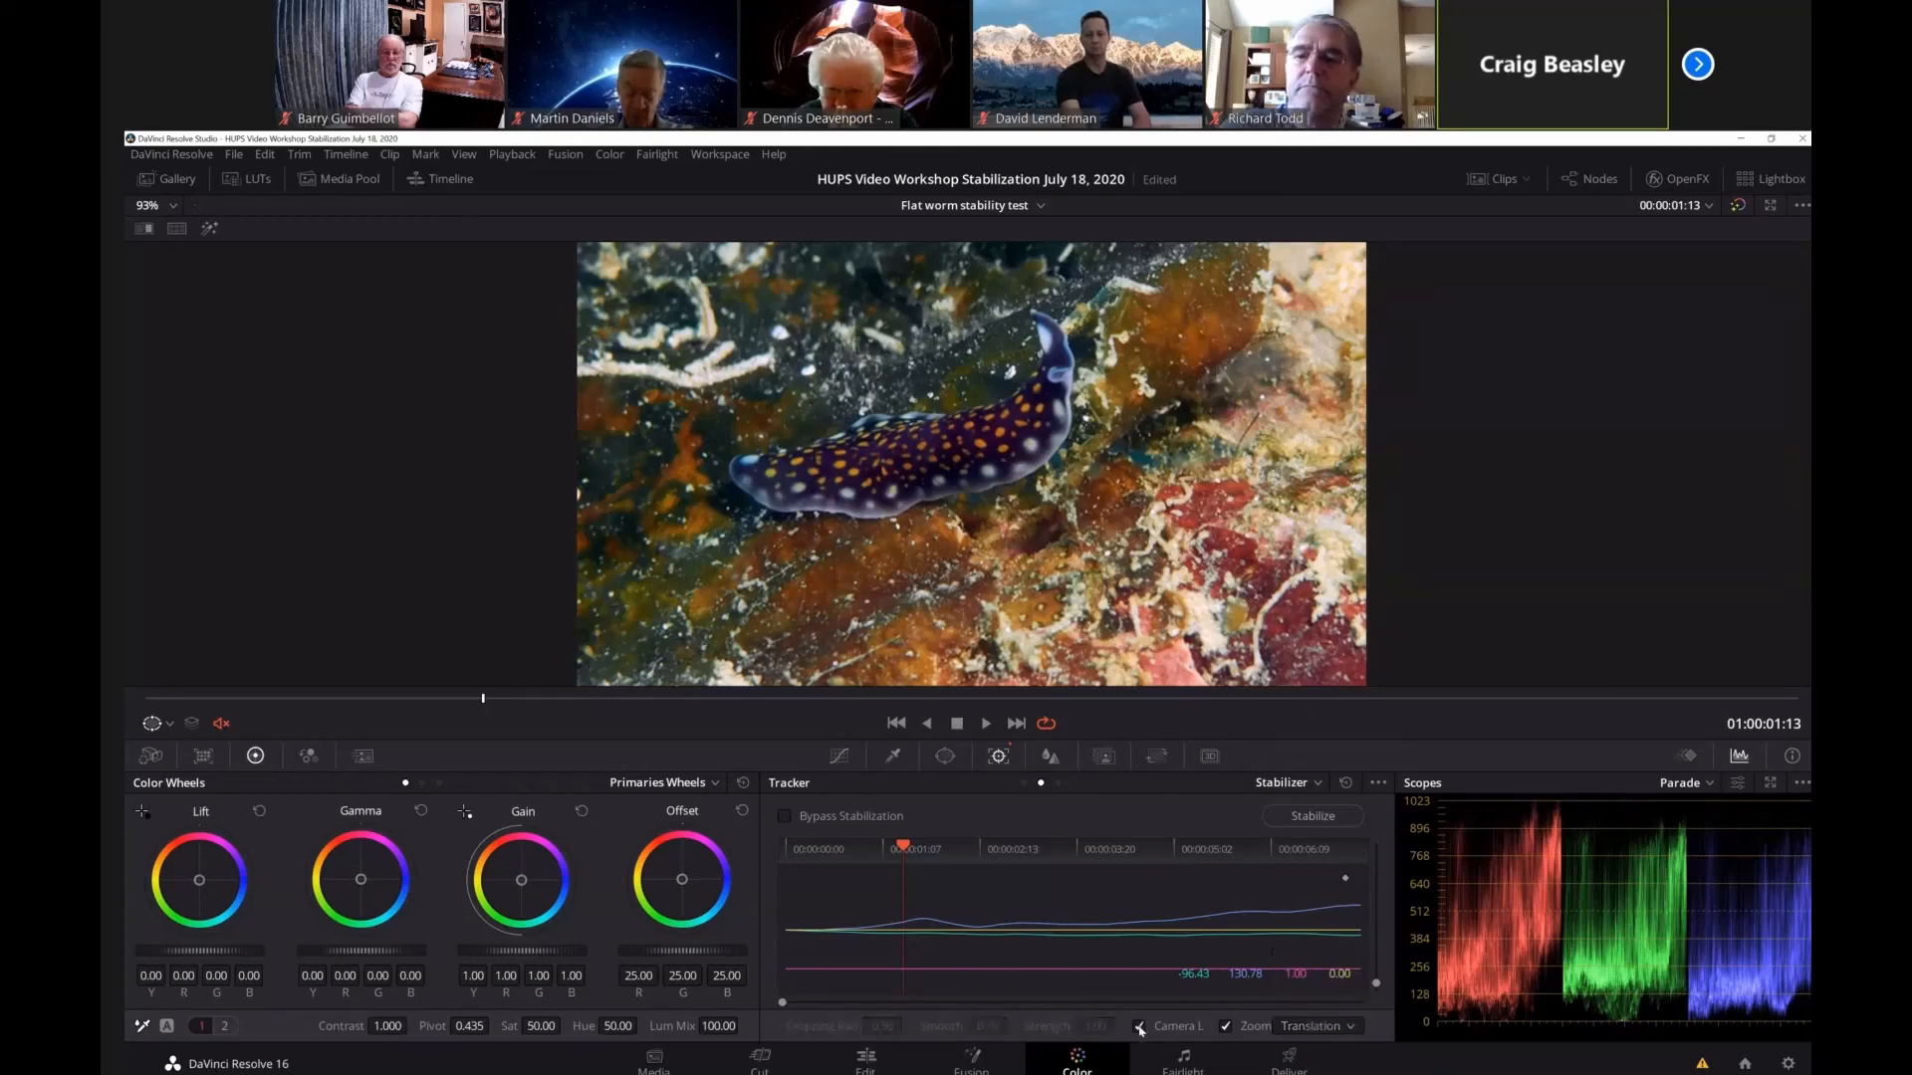
left_click(1346, 1027)
left_click(1312, 964)
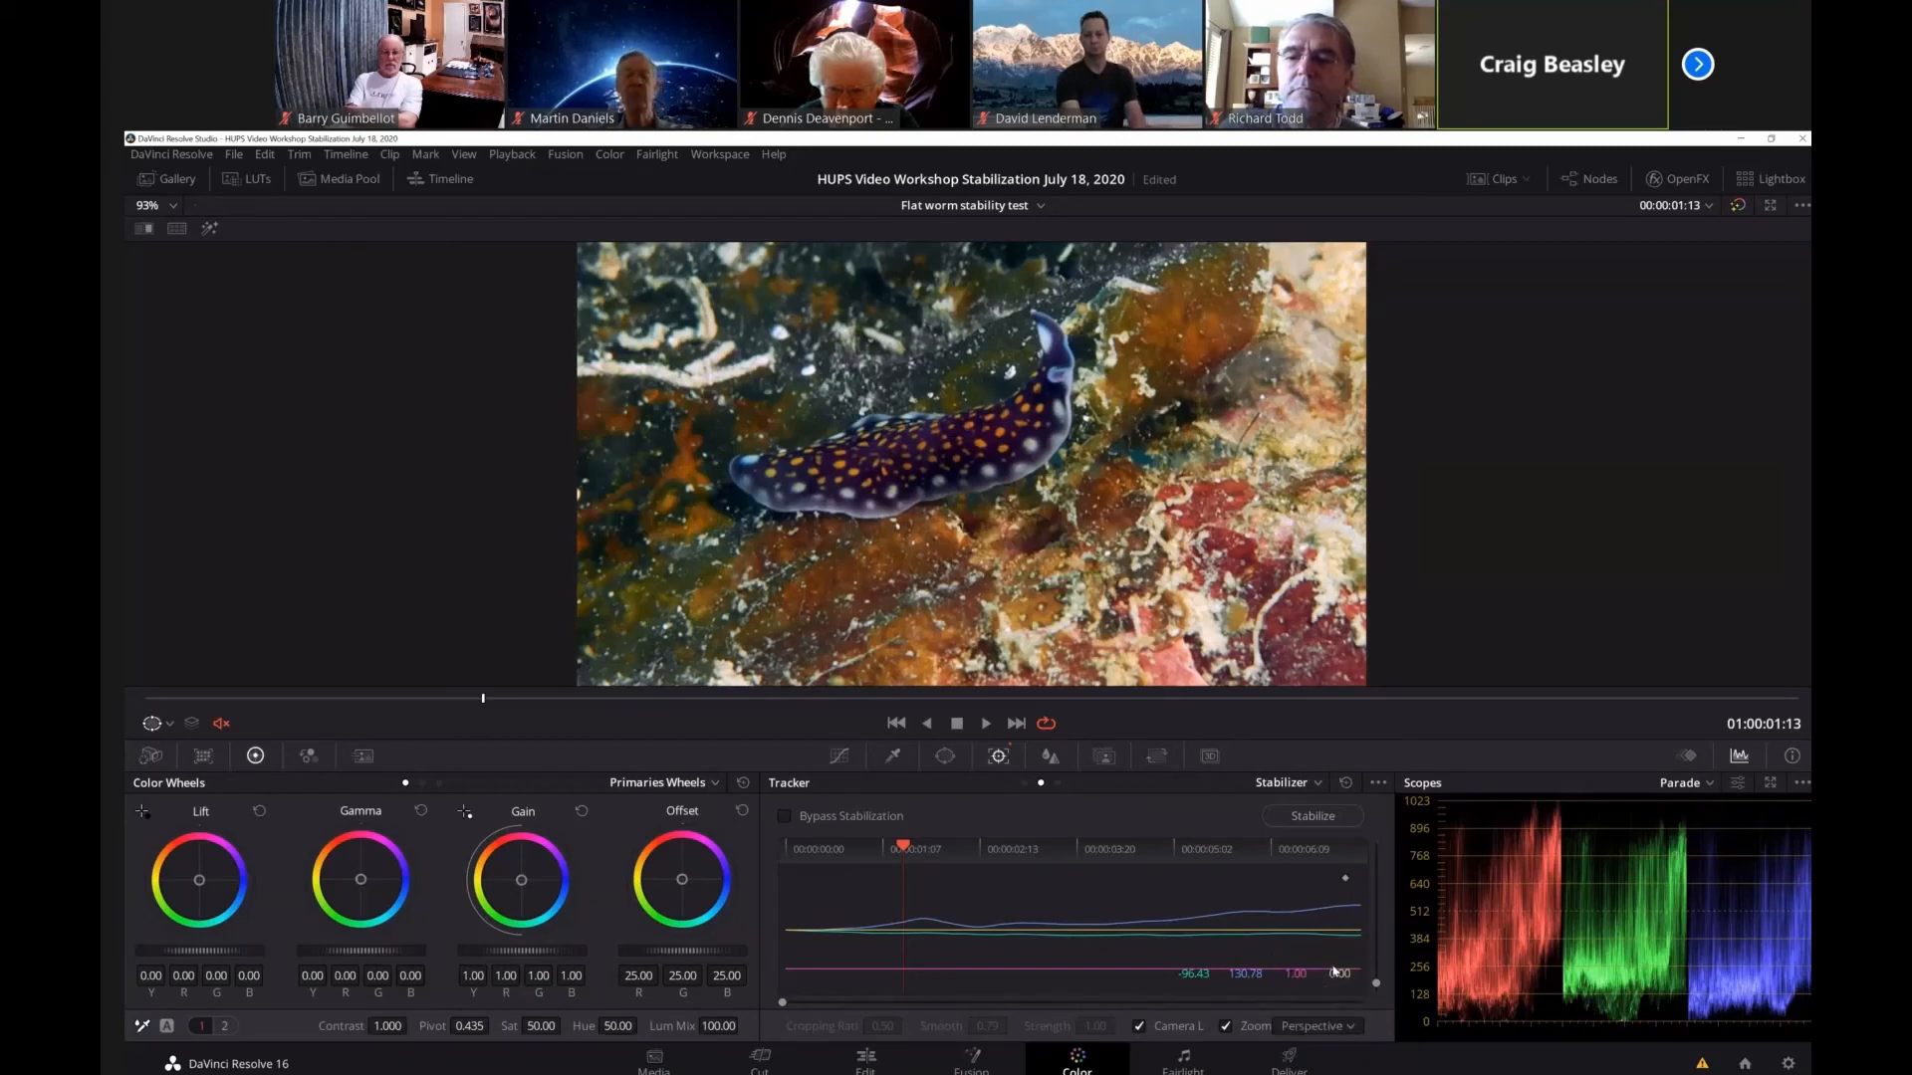
left_click(1311, 817)
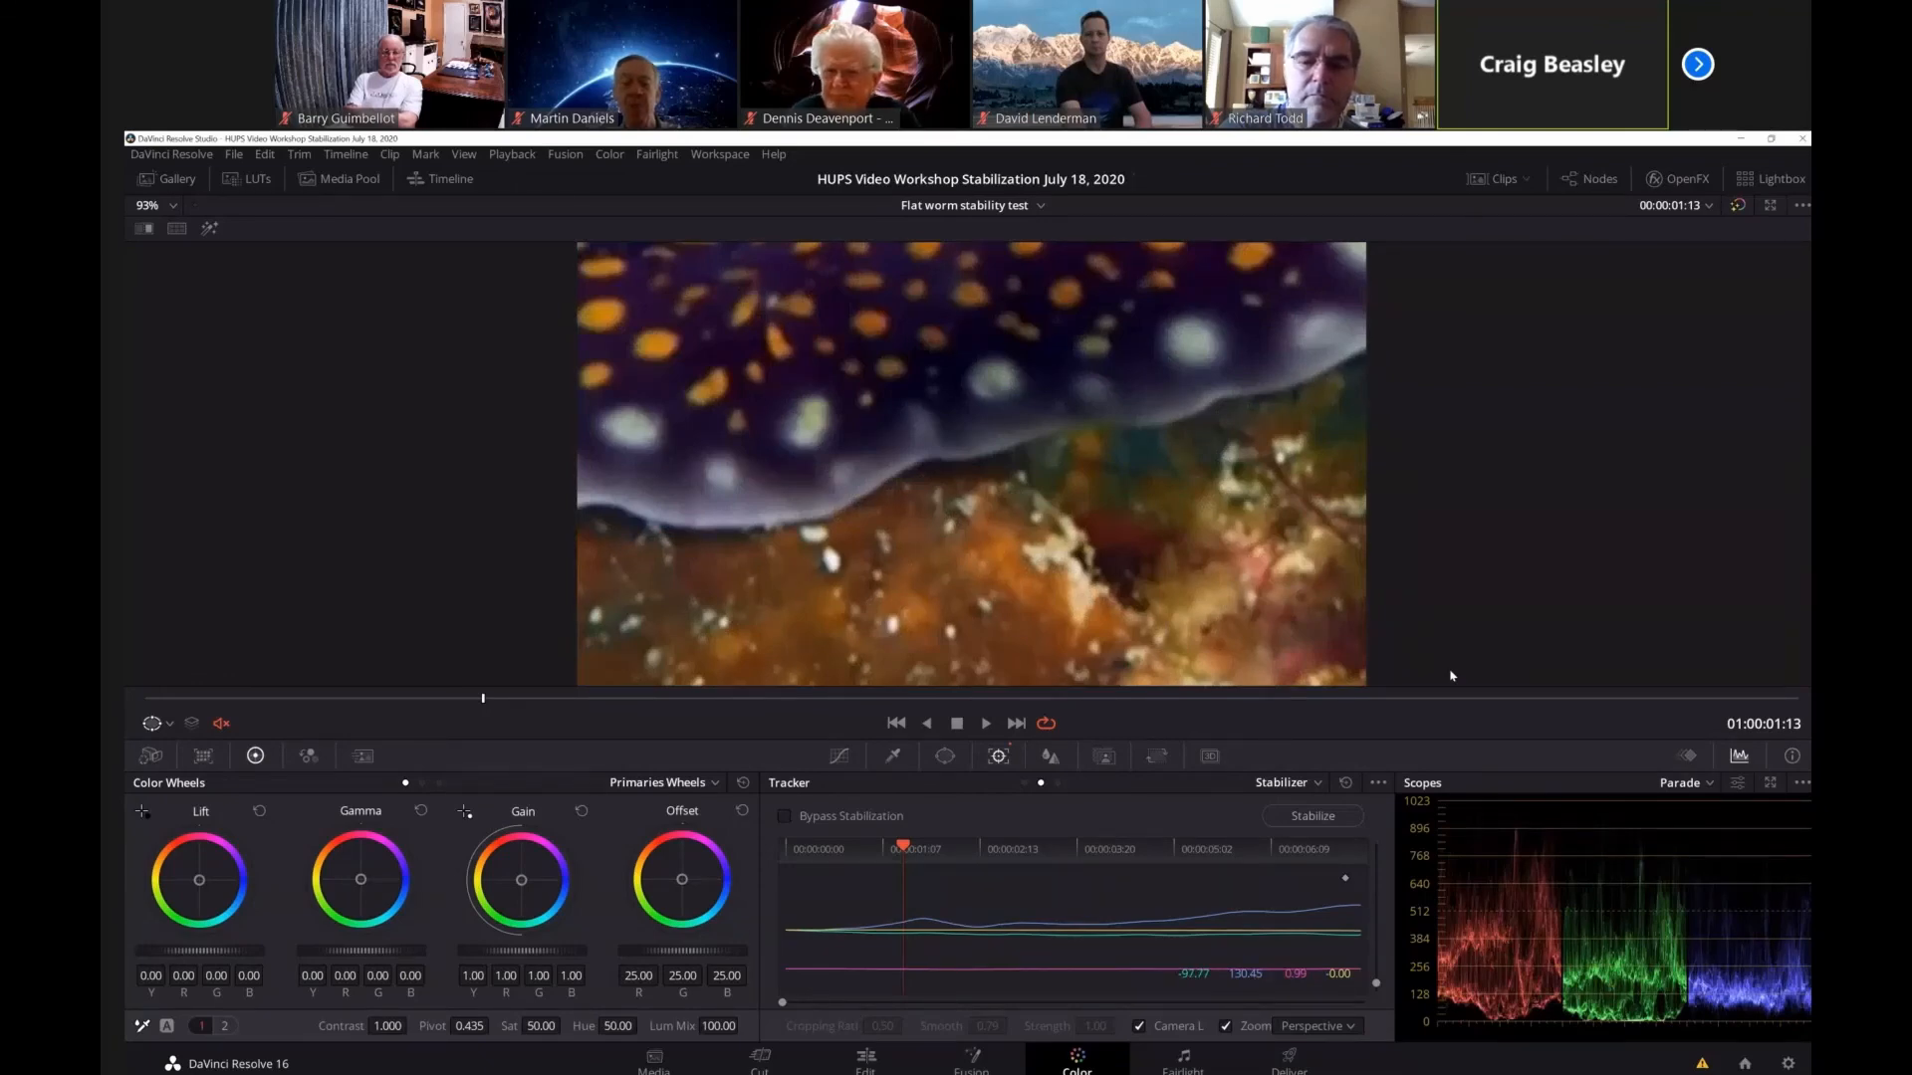
left_click(1228, 1027)
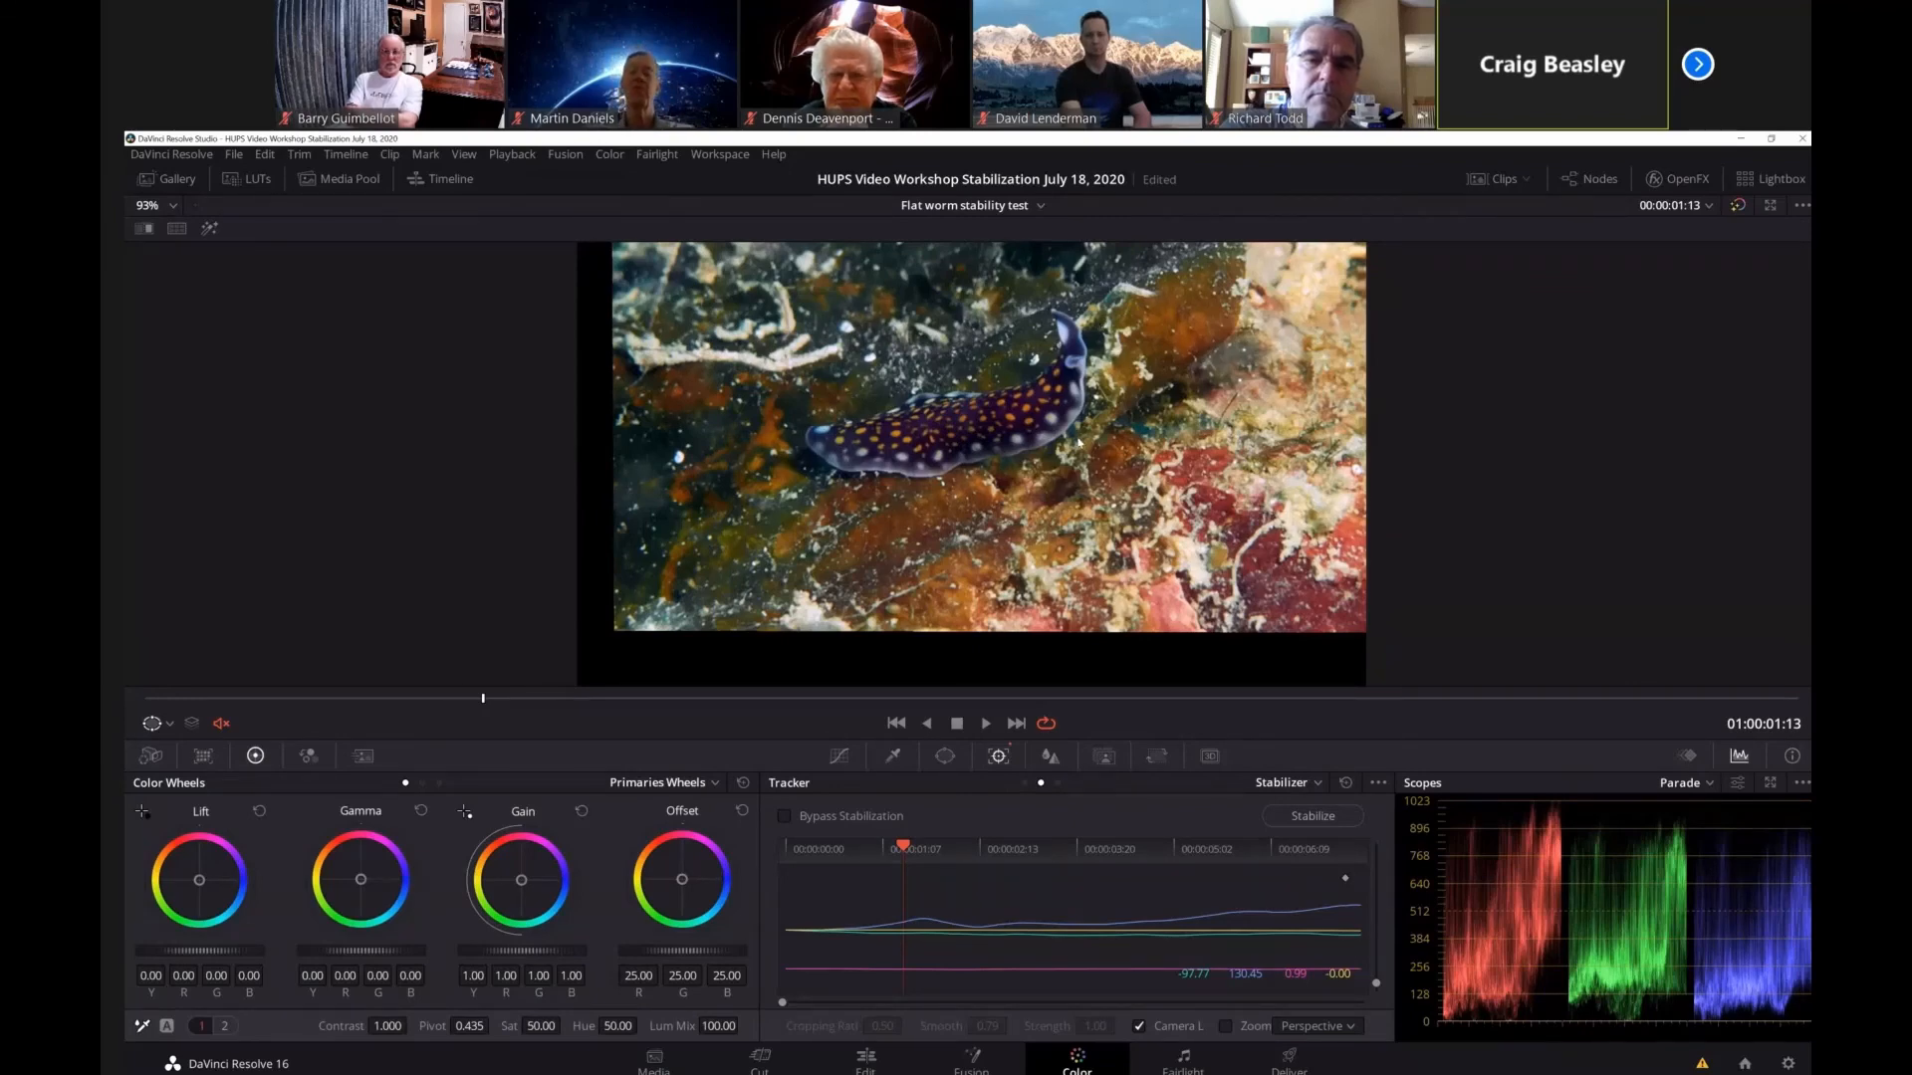
left_click(1369, 698)
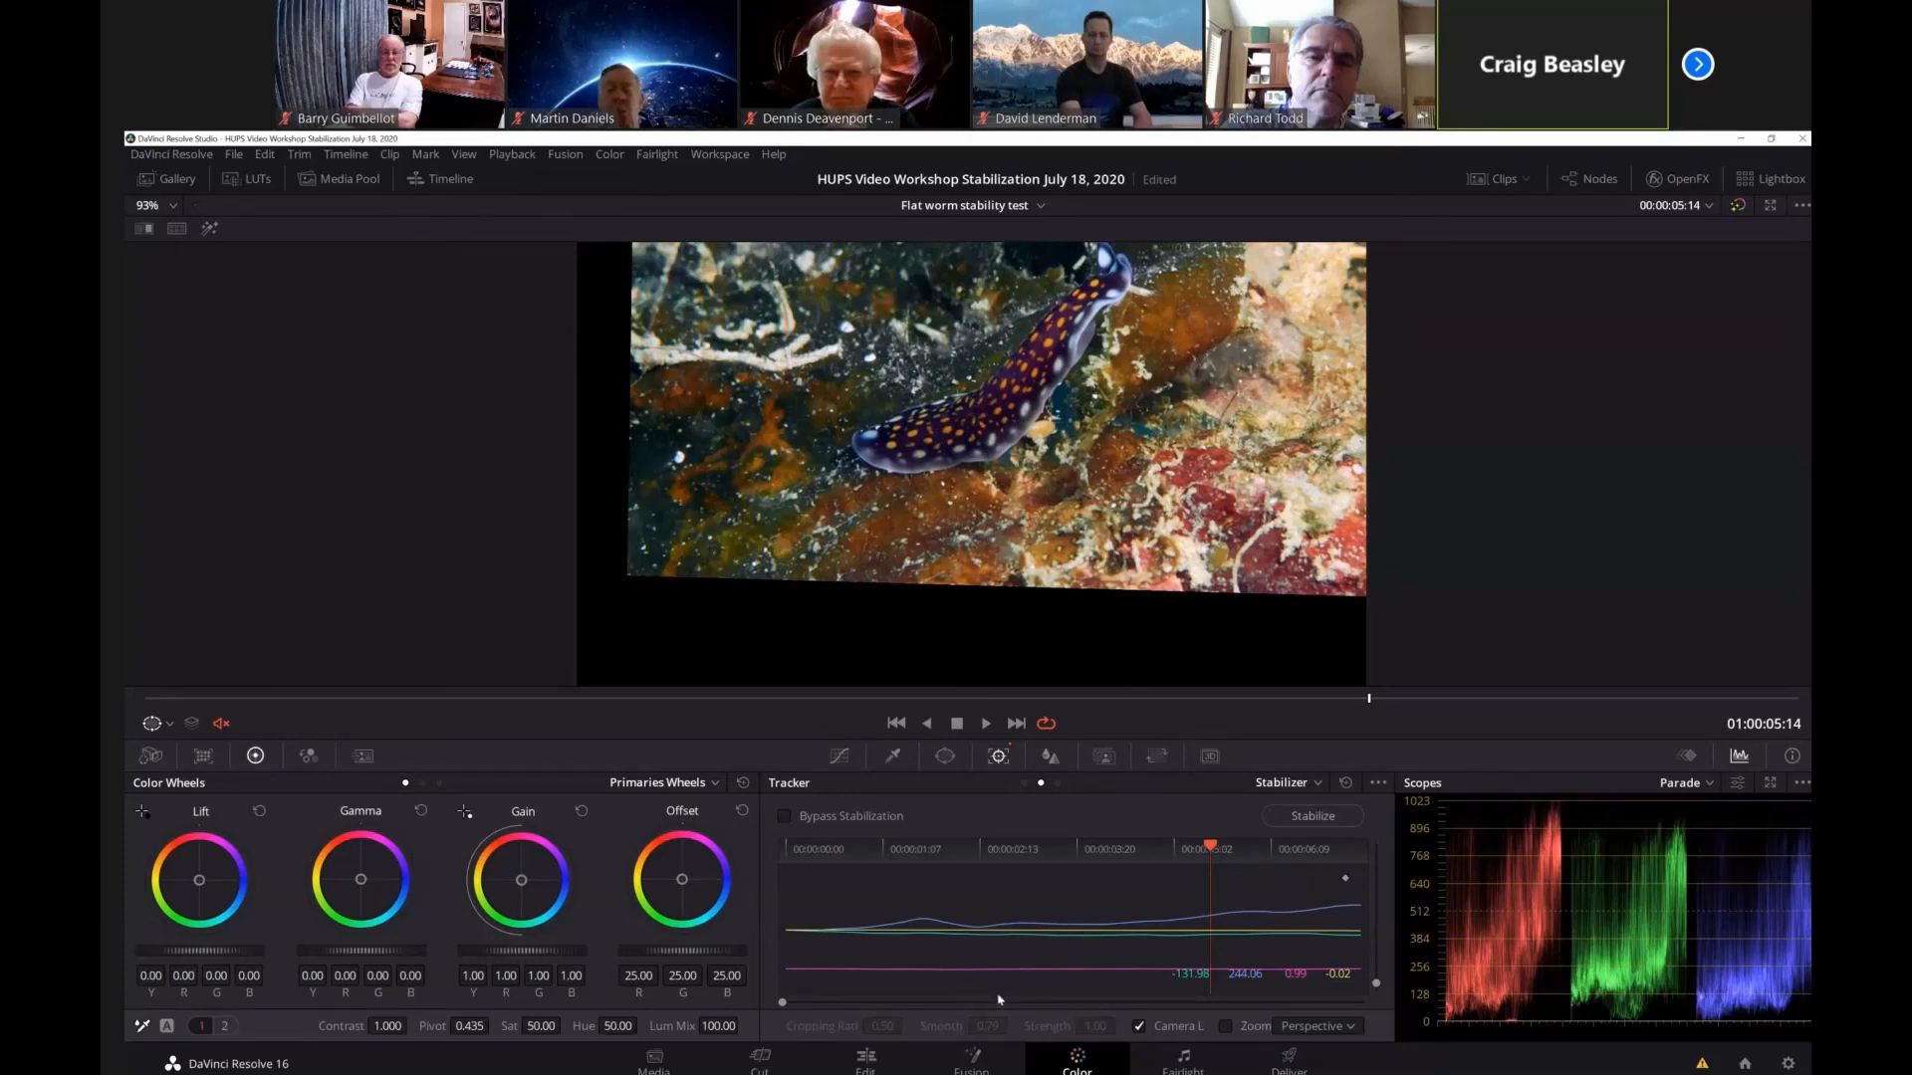
On the Edit page, add Zoom and Position keyframes at the start of the first clip and set Zoom to 1.070.
left_click(867, 1059)
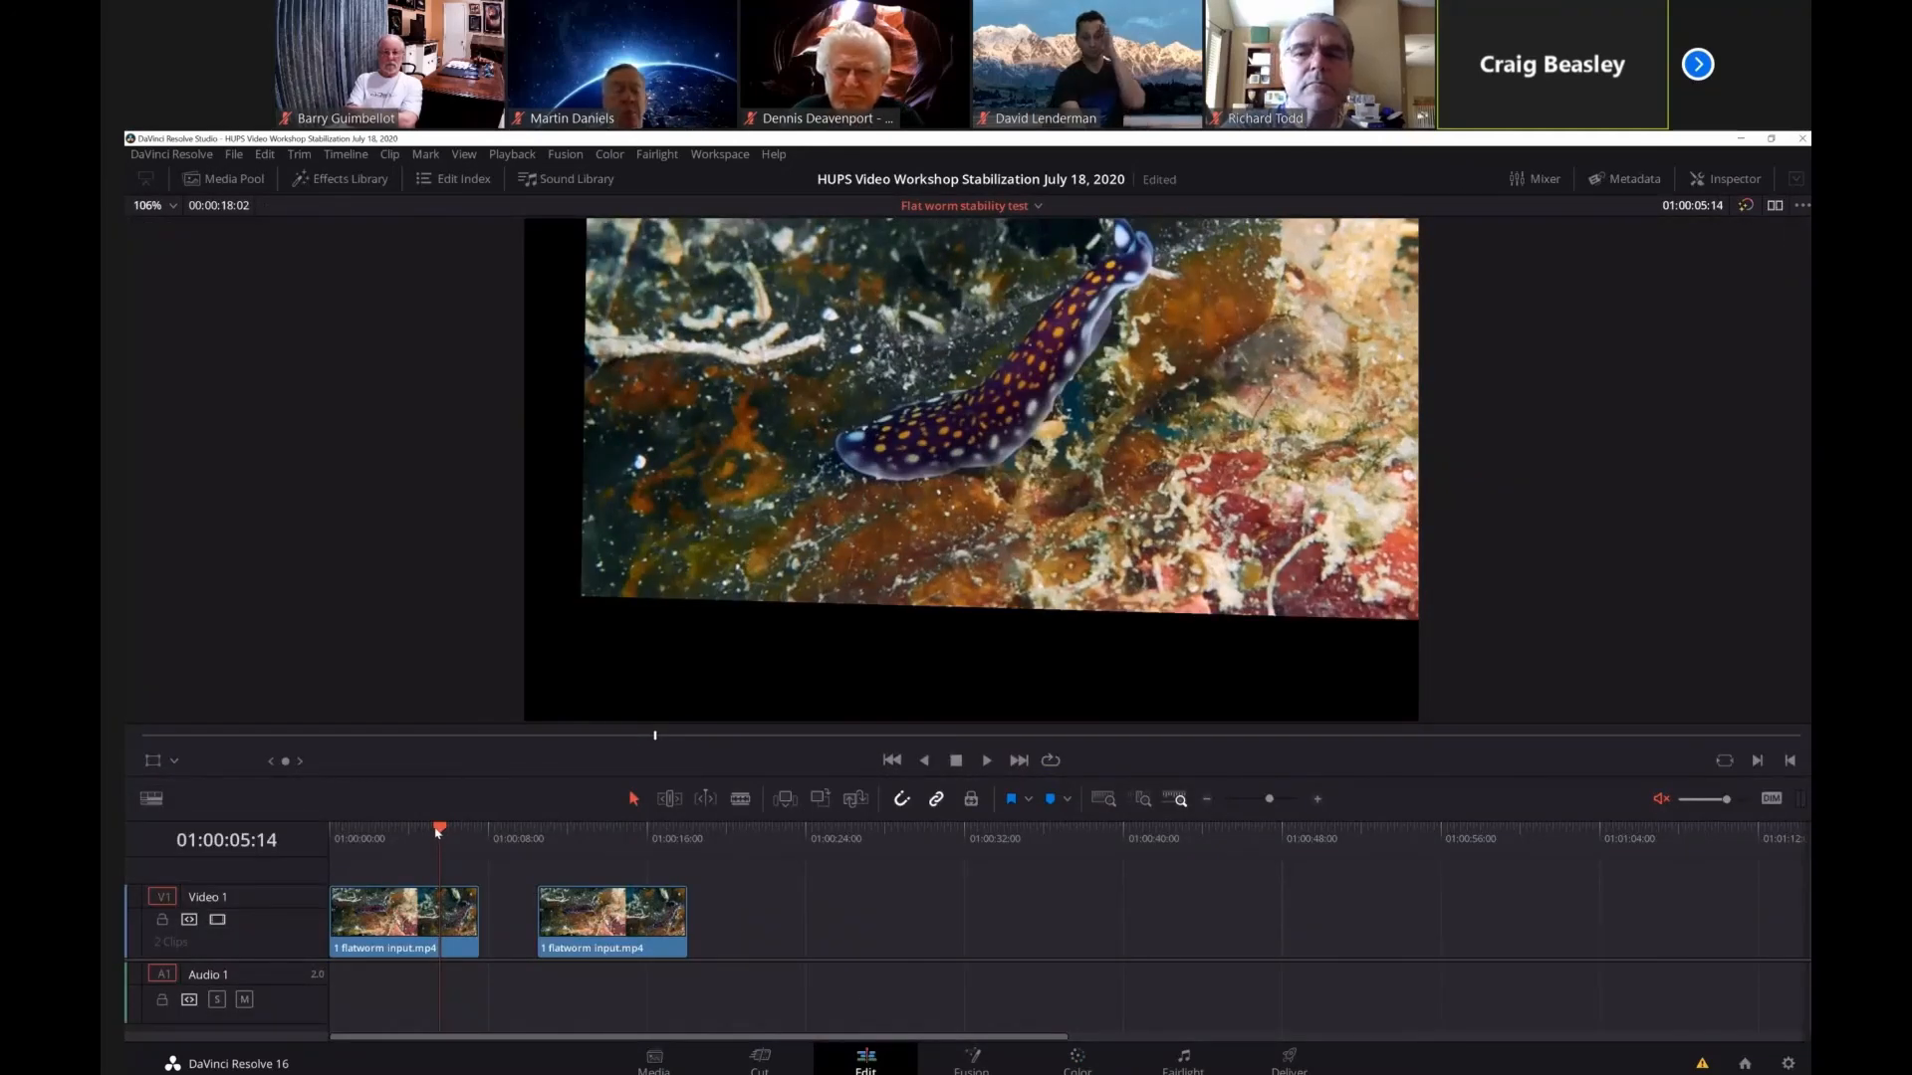
left_click(1701, 182)
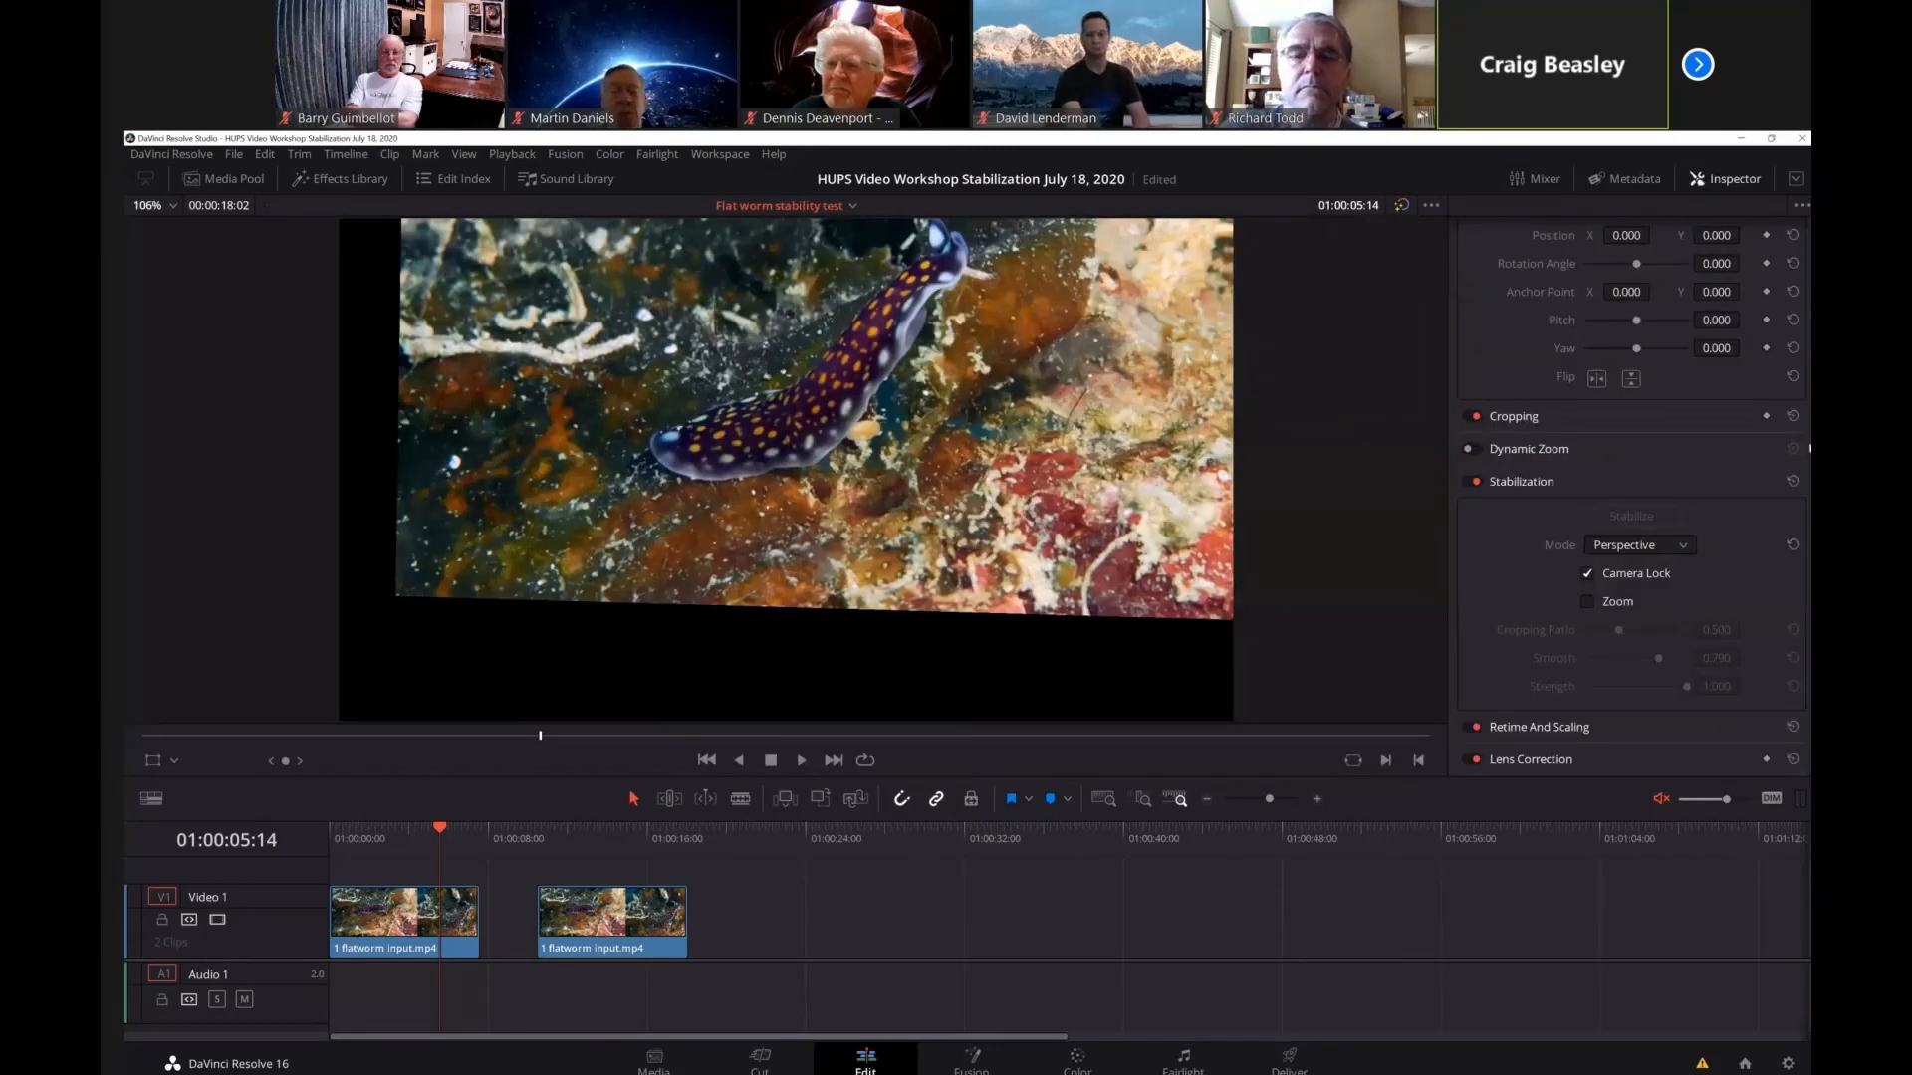
scroll(1799, 285, "up", 3)
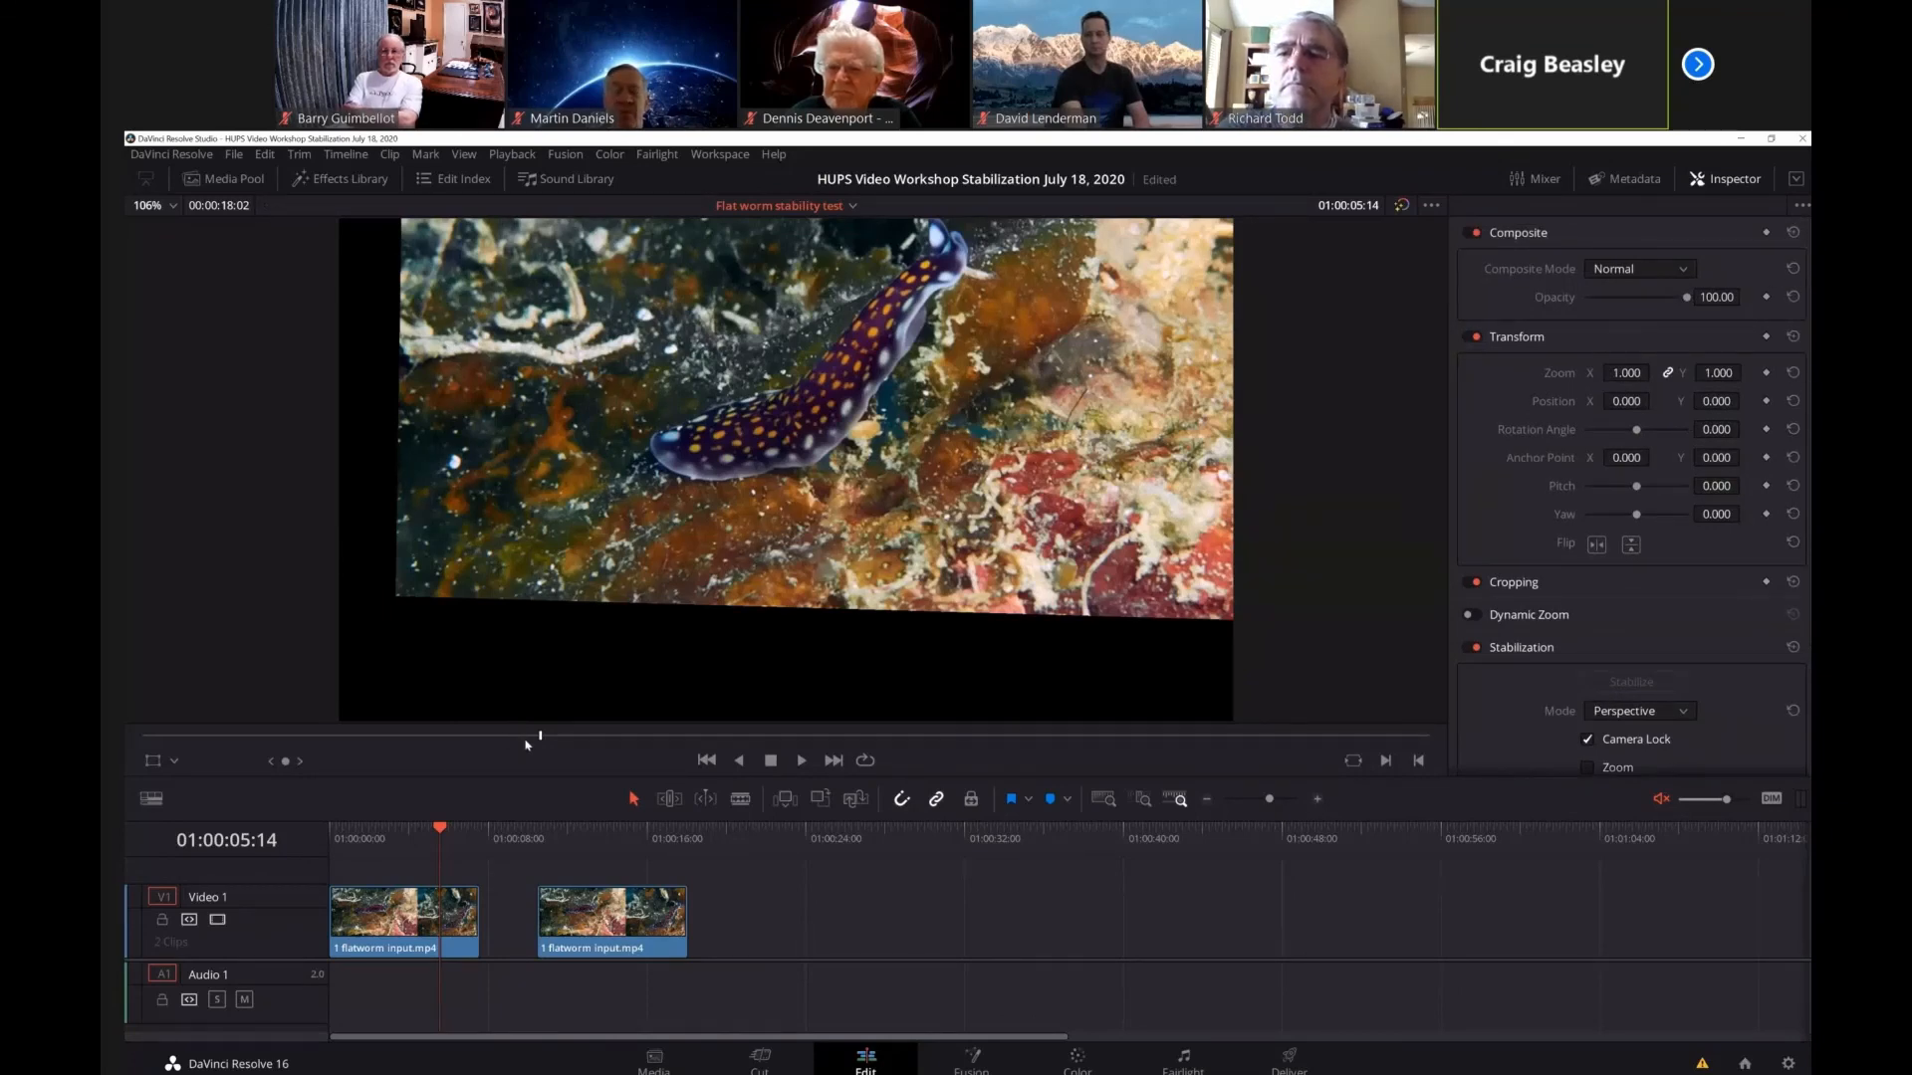
left_click_drag(539, 737, 139, 737)
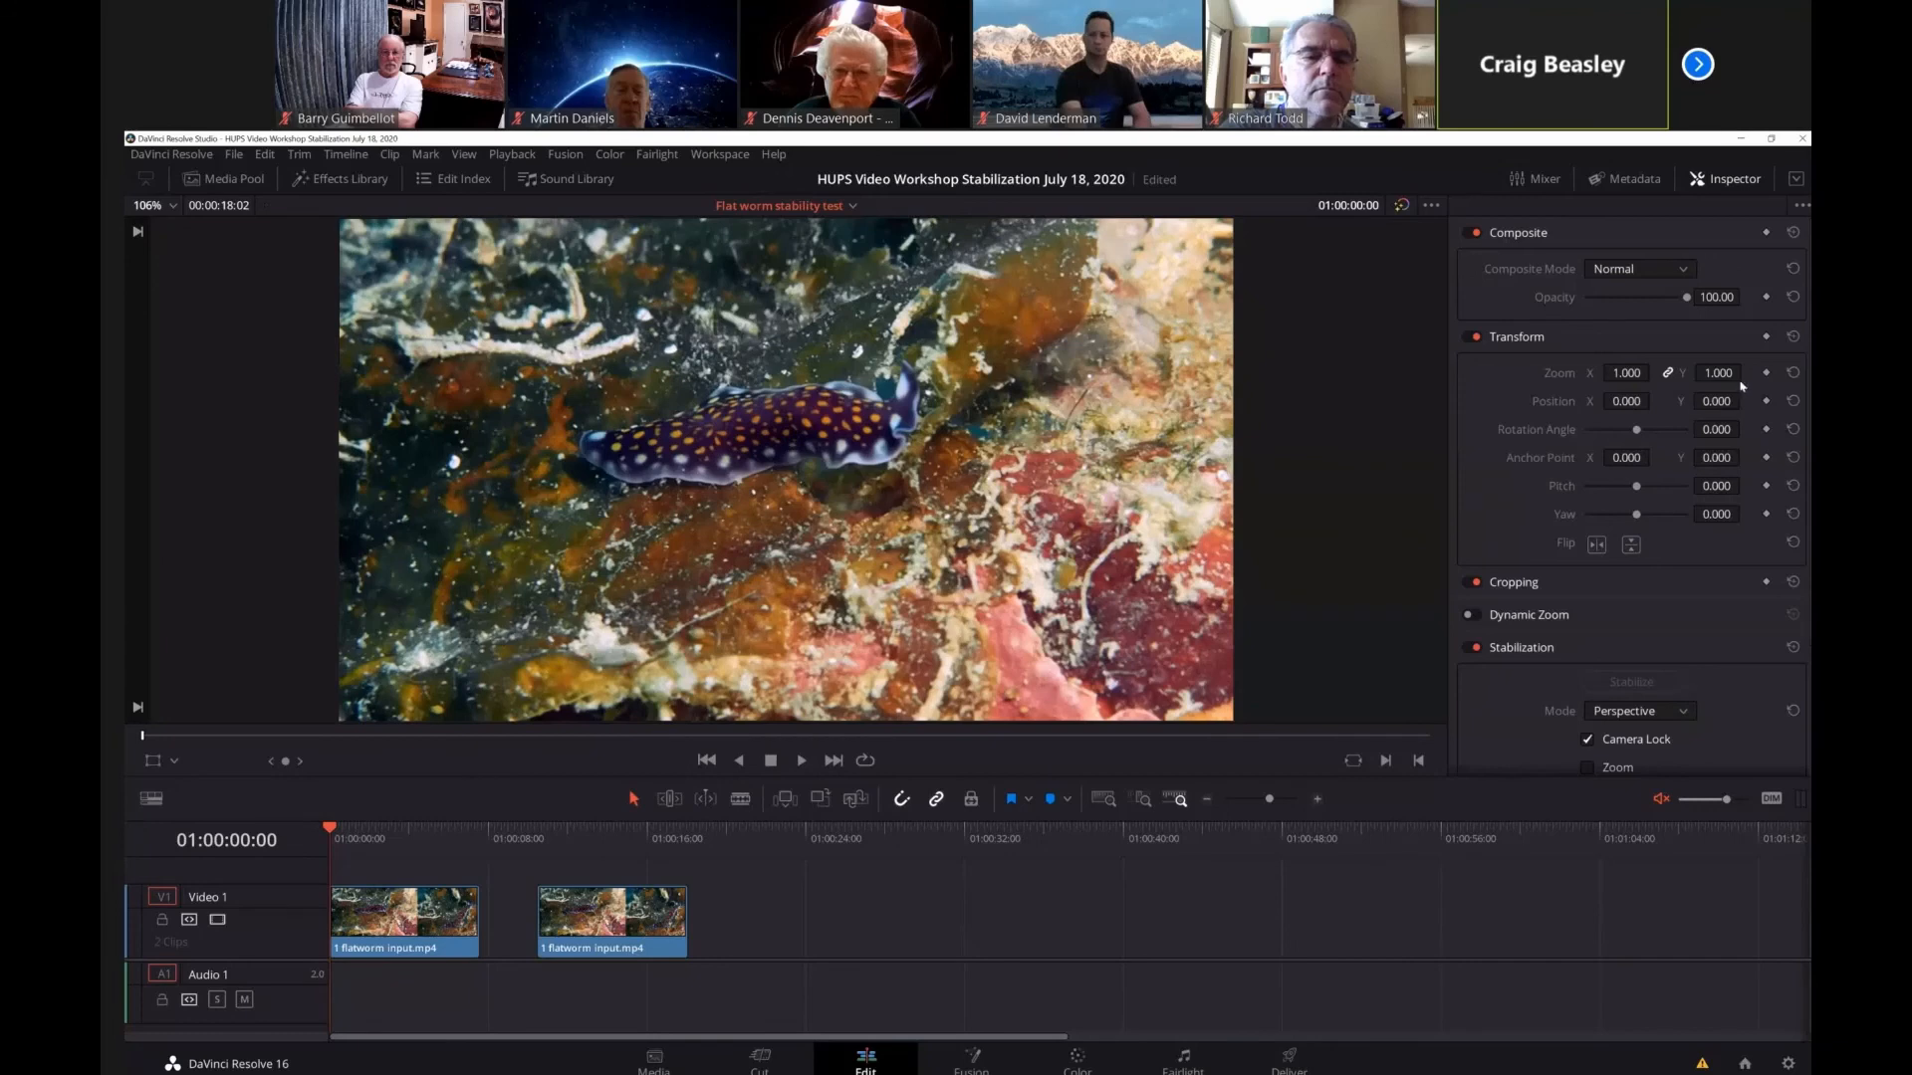
left_click(1766, 400)
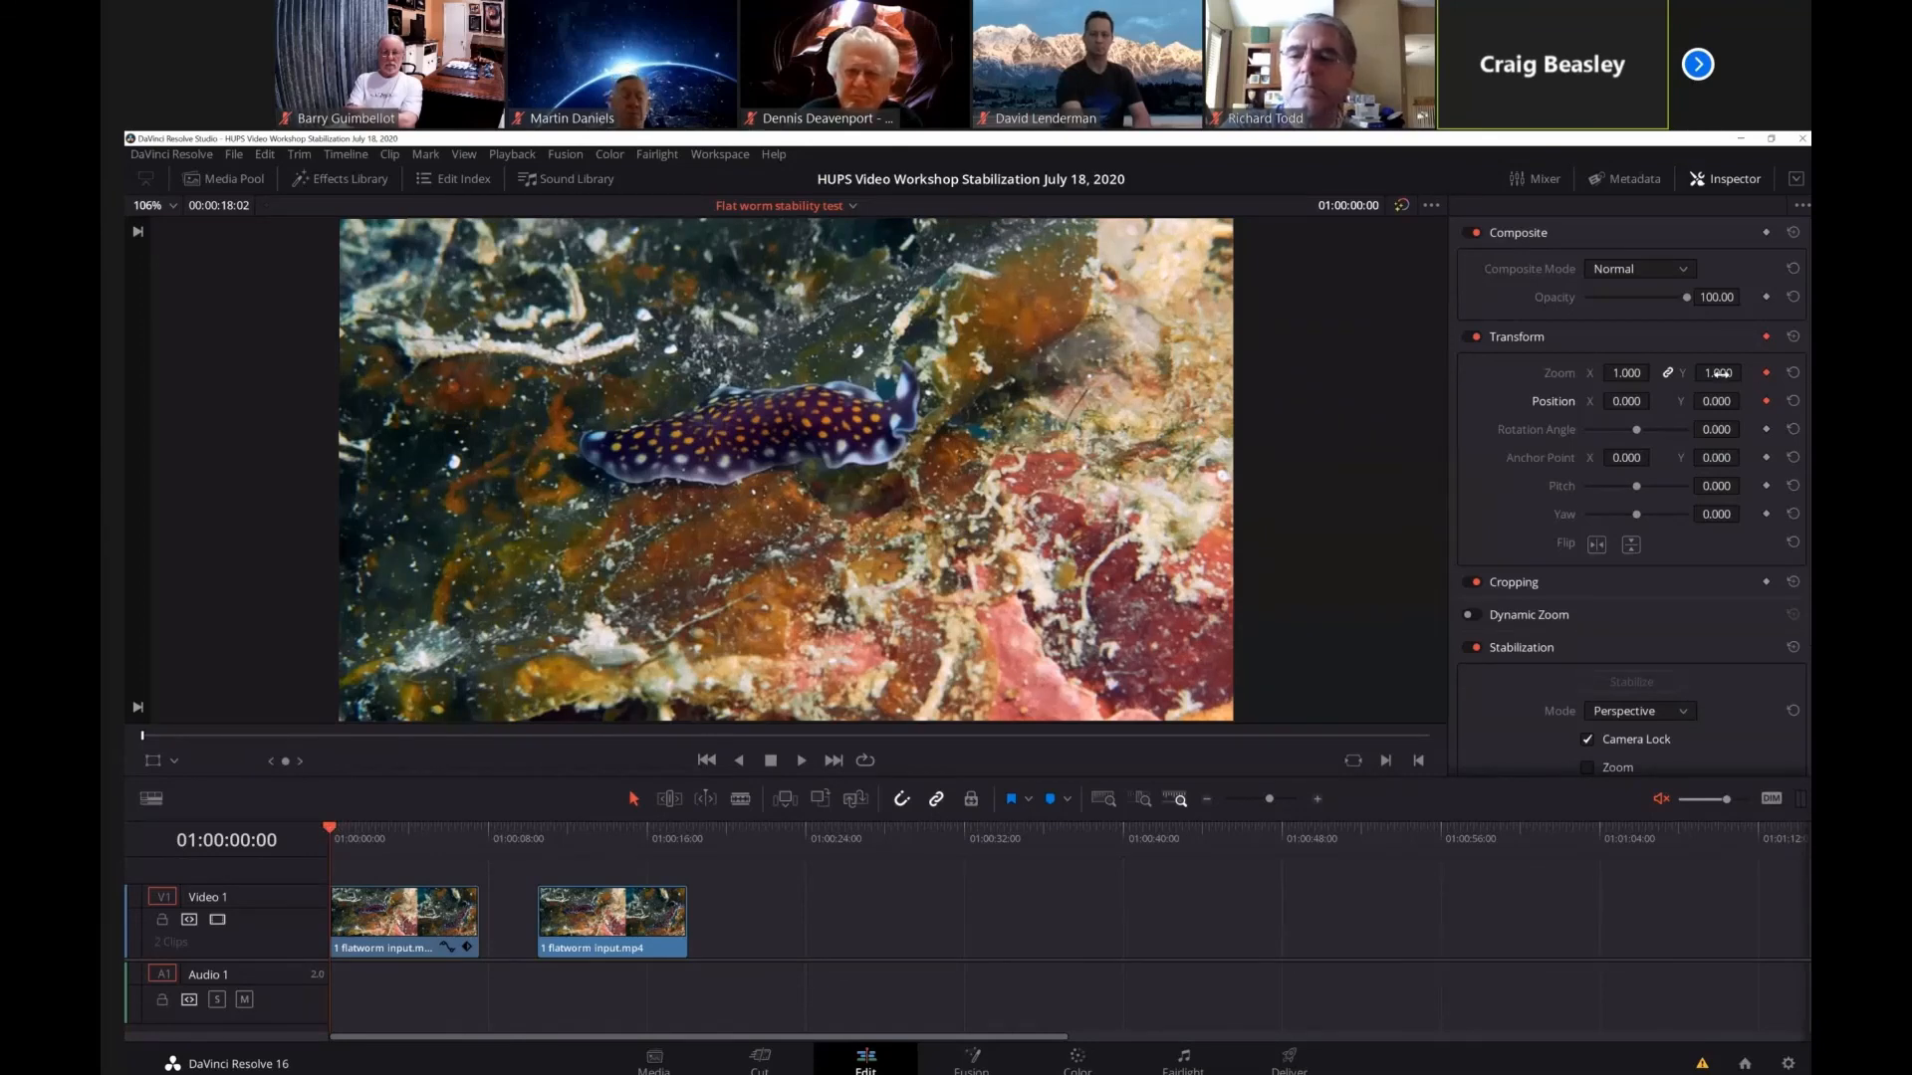
left_click_drag(1719, 373, 1746, 373)
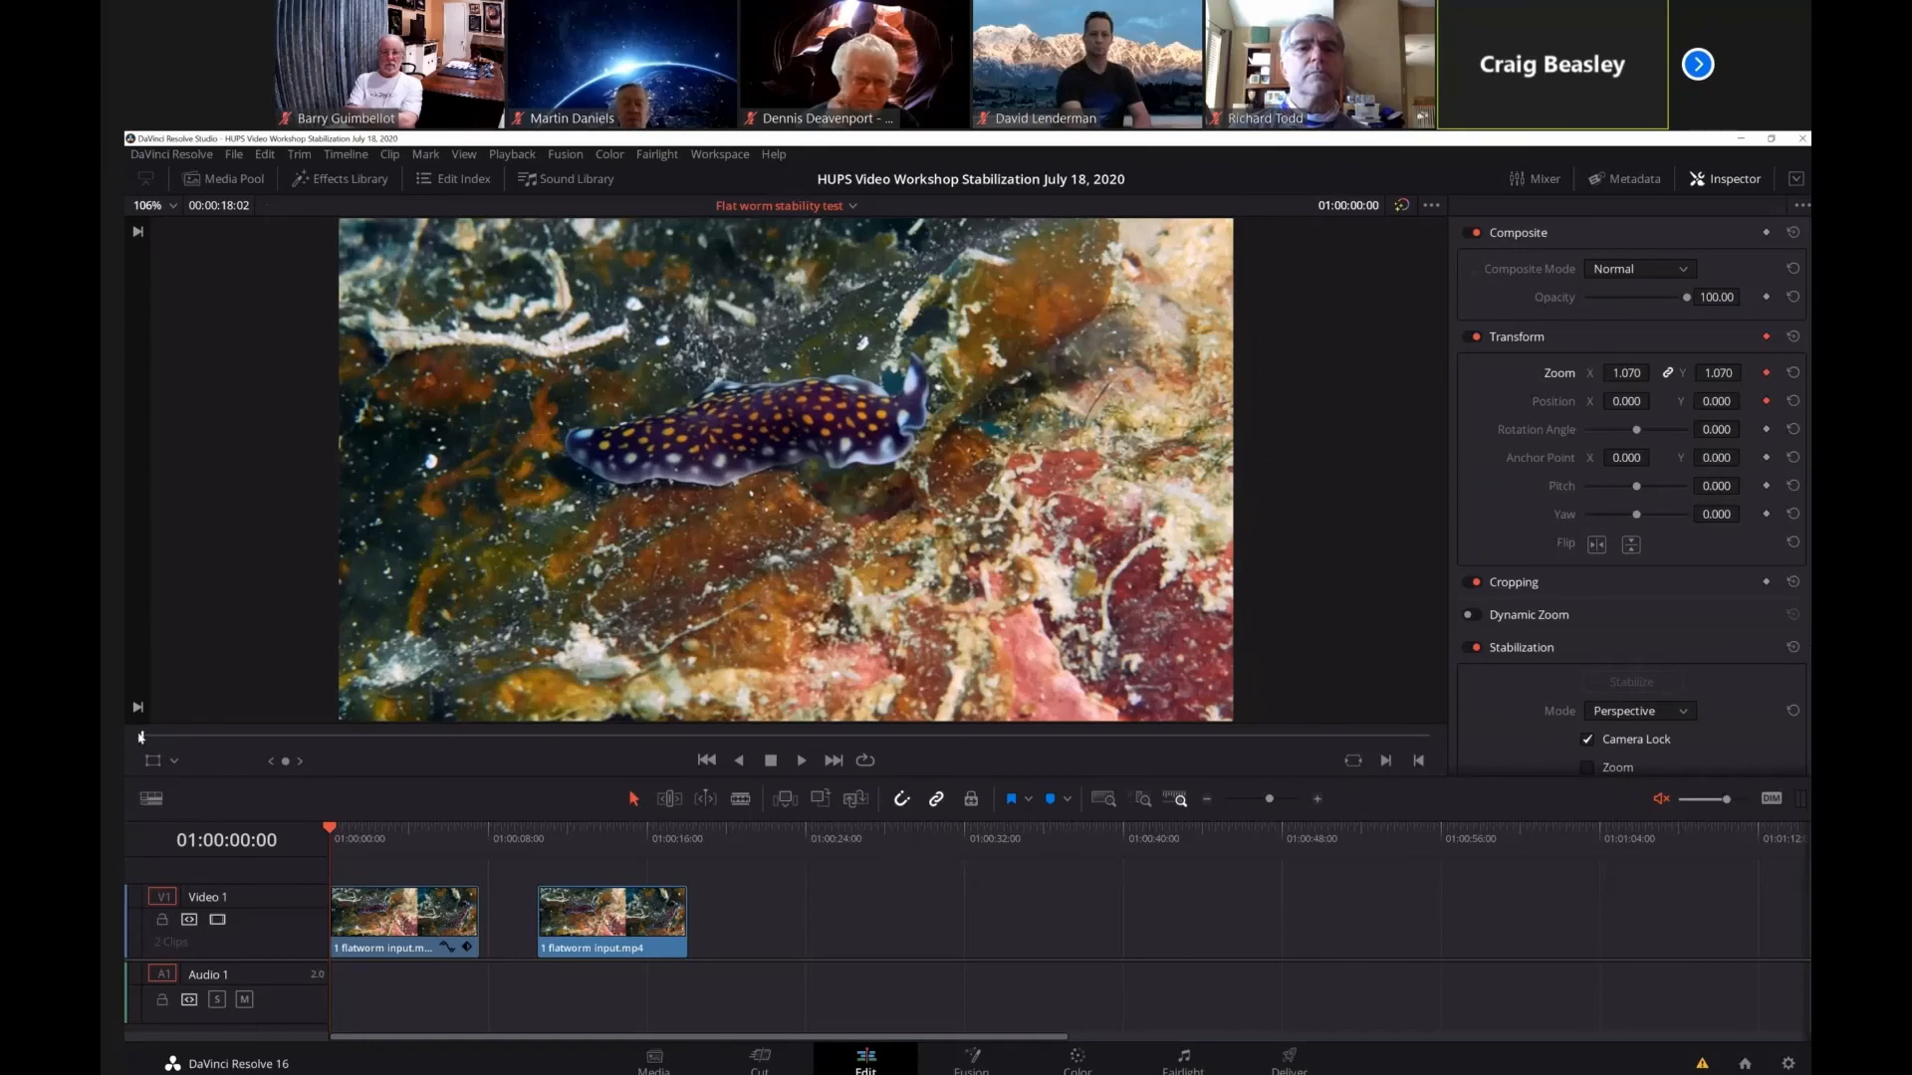
Keyframe the first clip at 01:00:05:21 with Zoom 1.580 and Position Y -293 to cover the black edges.
mouse_move(198, 737)
left_mouse_down()
mouse_move(405, 777)
mouse_move(601, 773)
mouse_move(562, 789)
left_mouse_up()
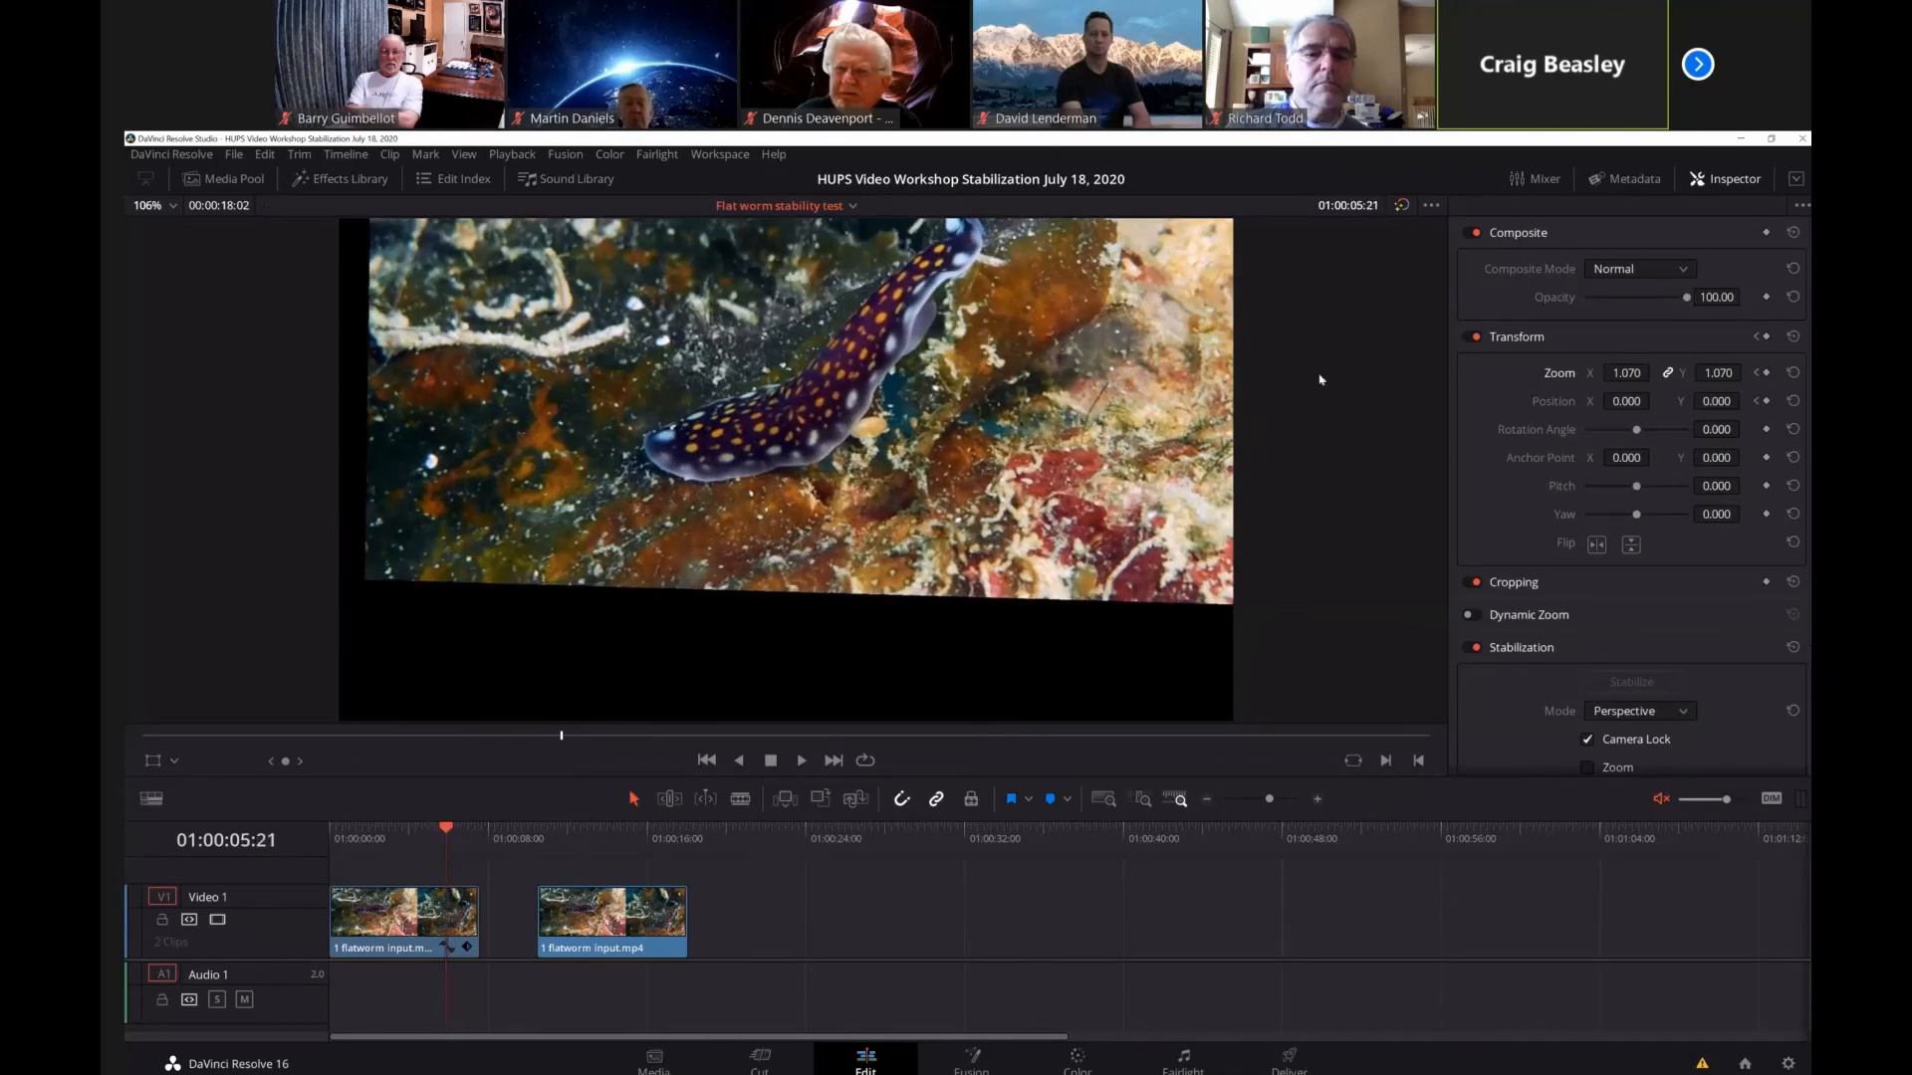
left_click_drag(1703, 377, 1744, 402)
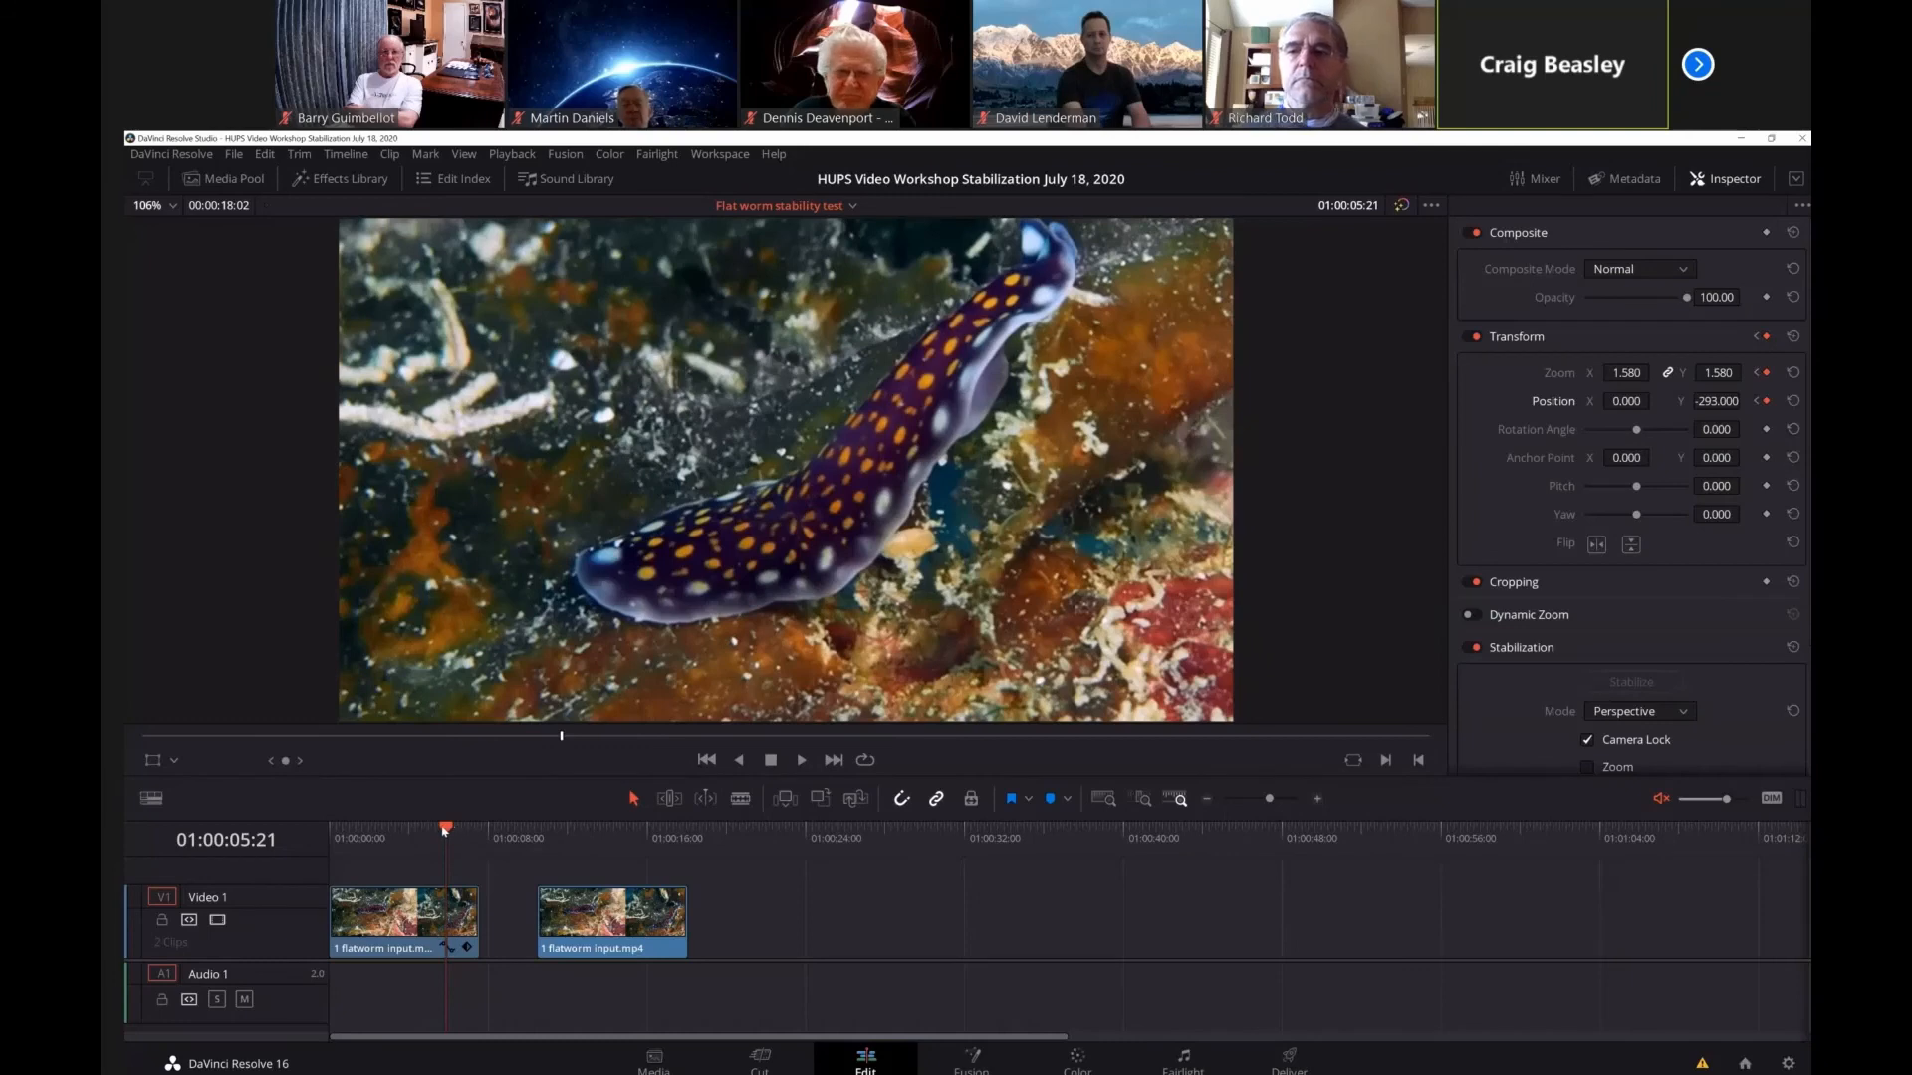
Set the Zoom keyframe at the first clip's start to 1.200 and play the clip through.
left_click_drag(446, 829, 278, 818)
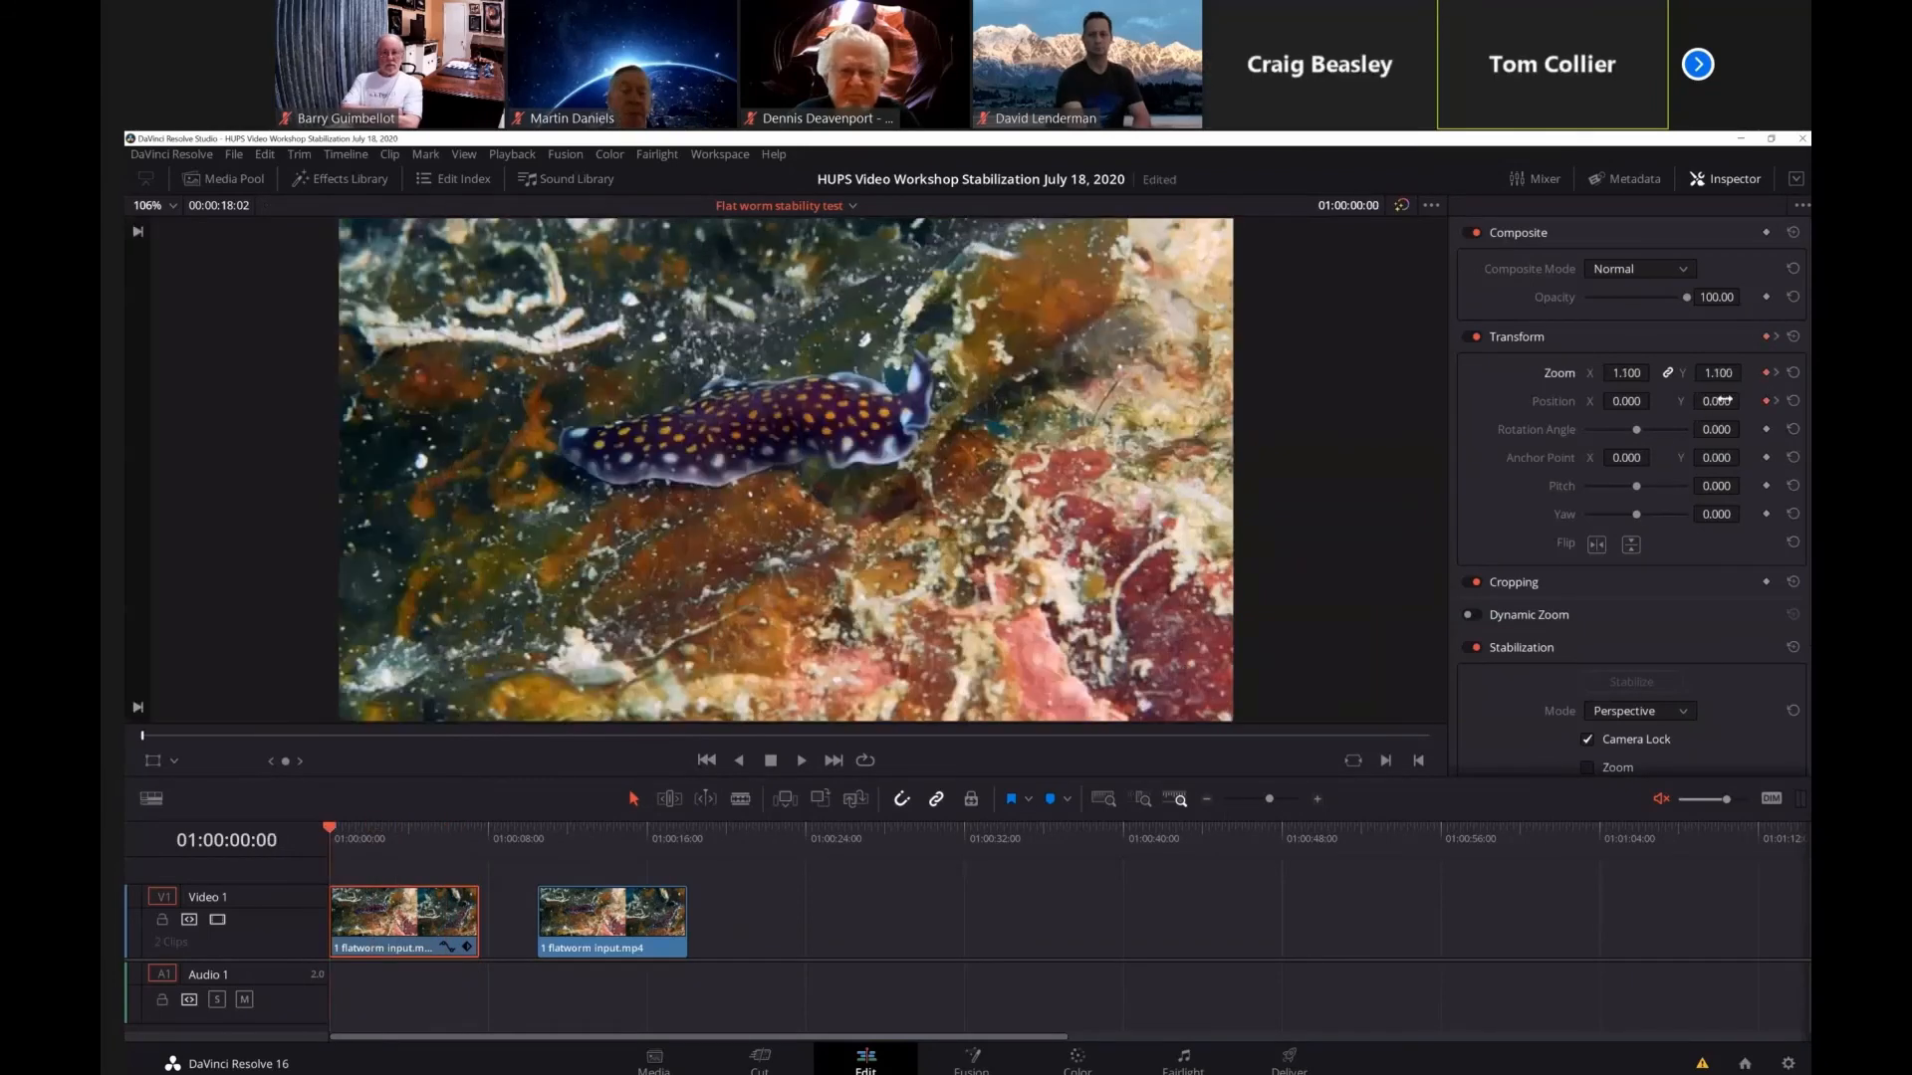
left_click(1717, 374)
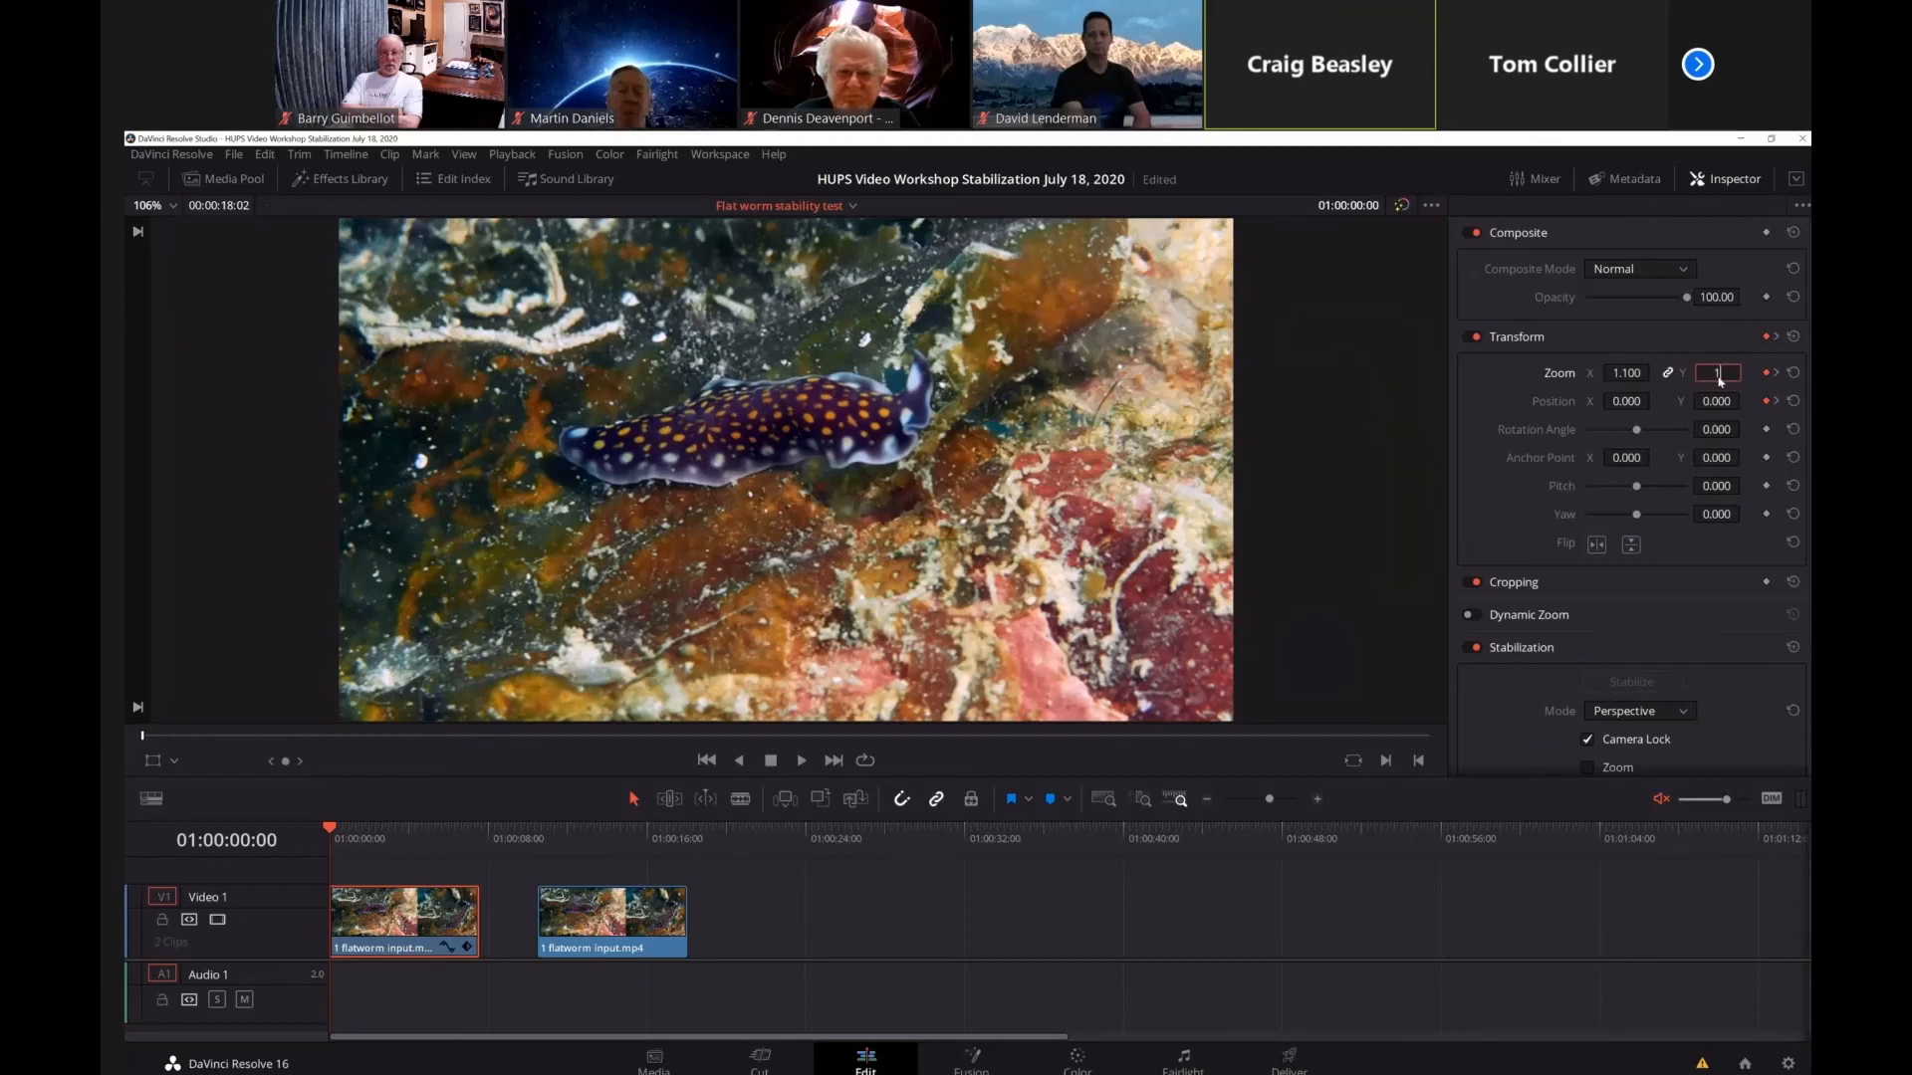
key("Return")
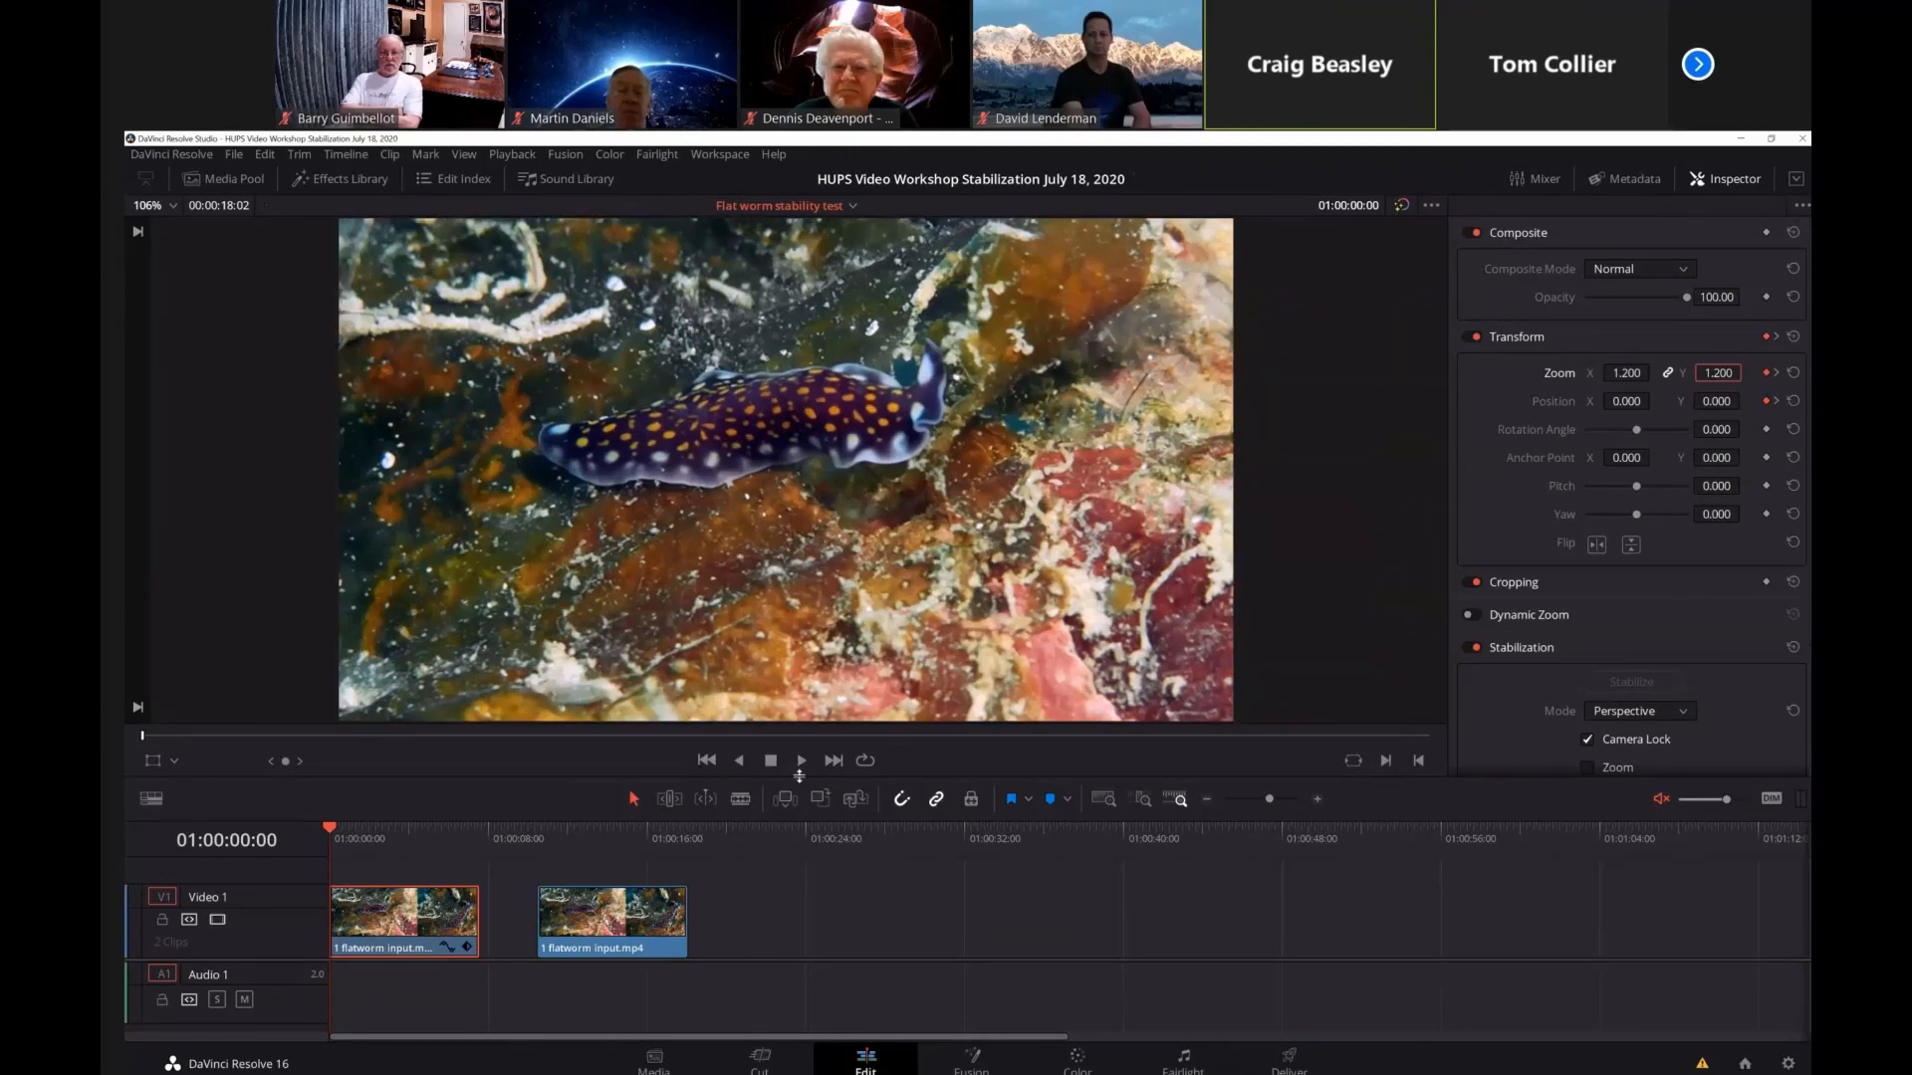
left_click(801, 761)
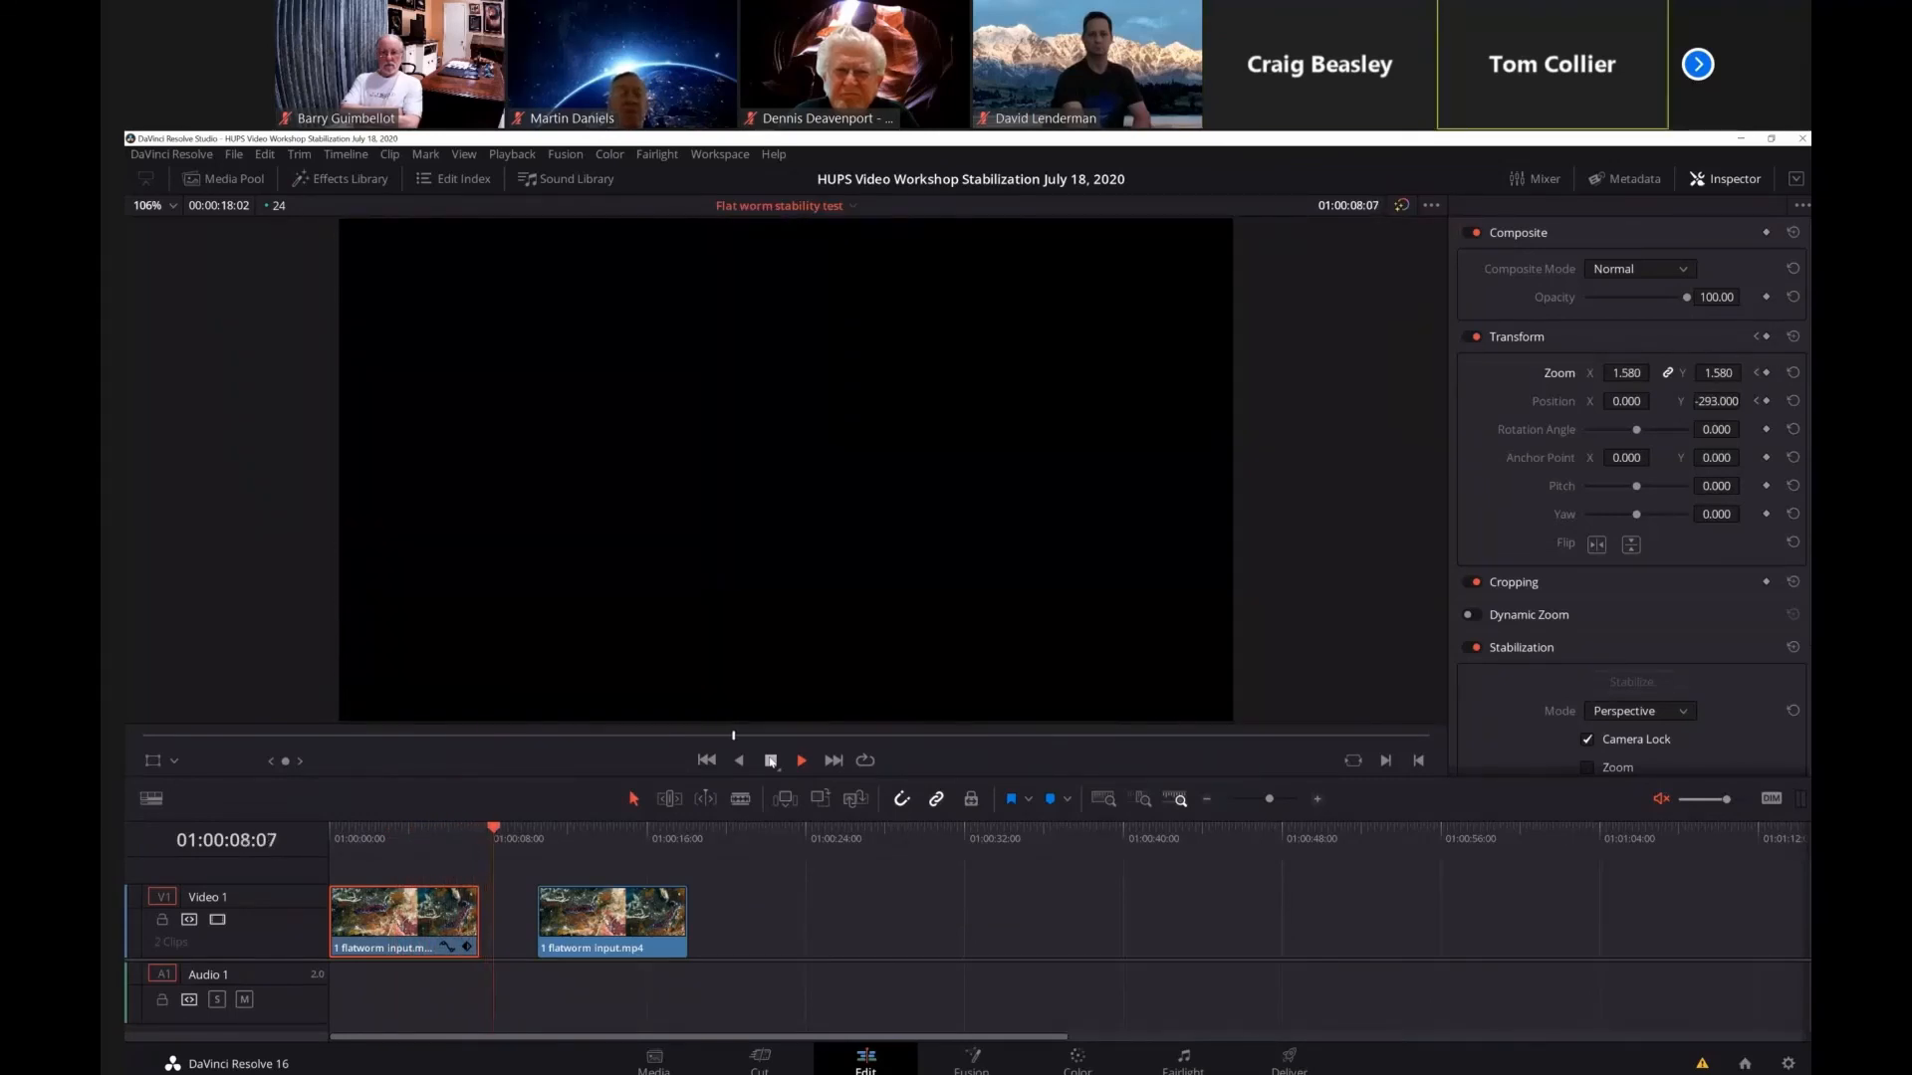
key("space")
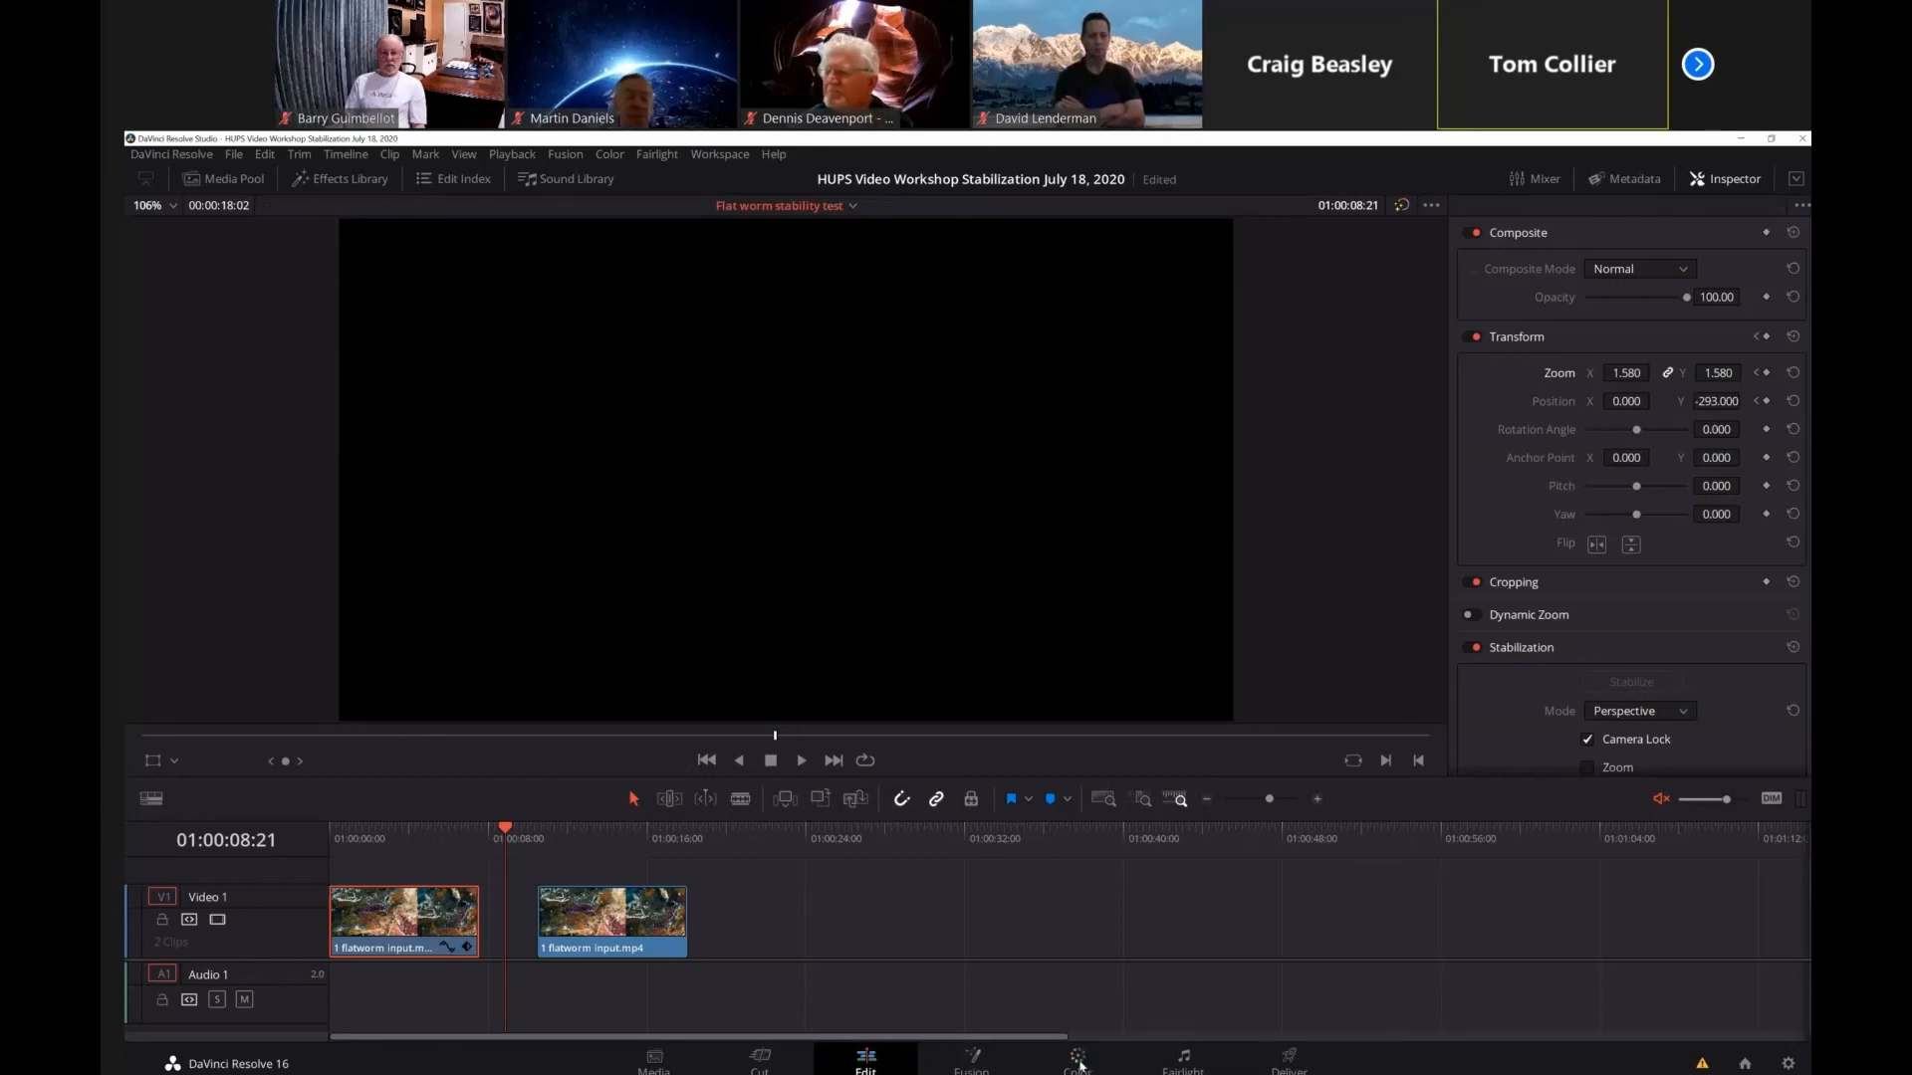
Place the playhead at 01:00:01:15 within the first clip and show it on the Color page.
left_click(1079, 1062)
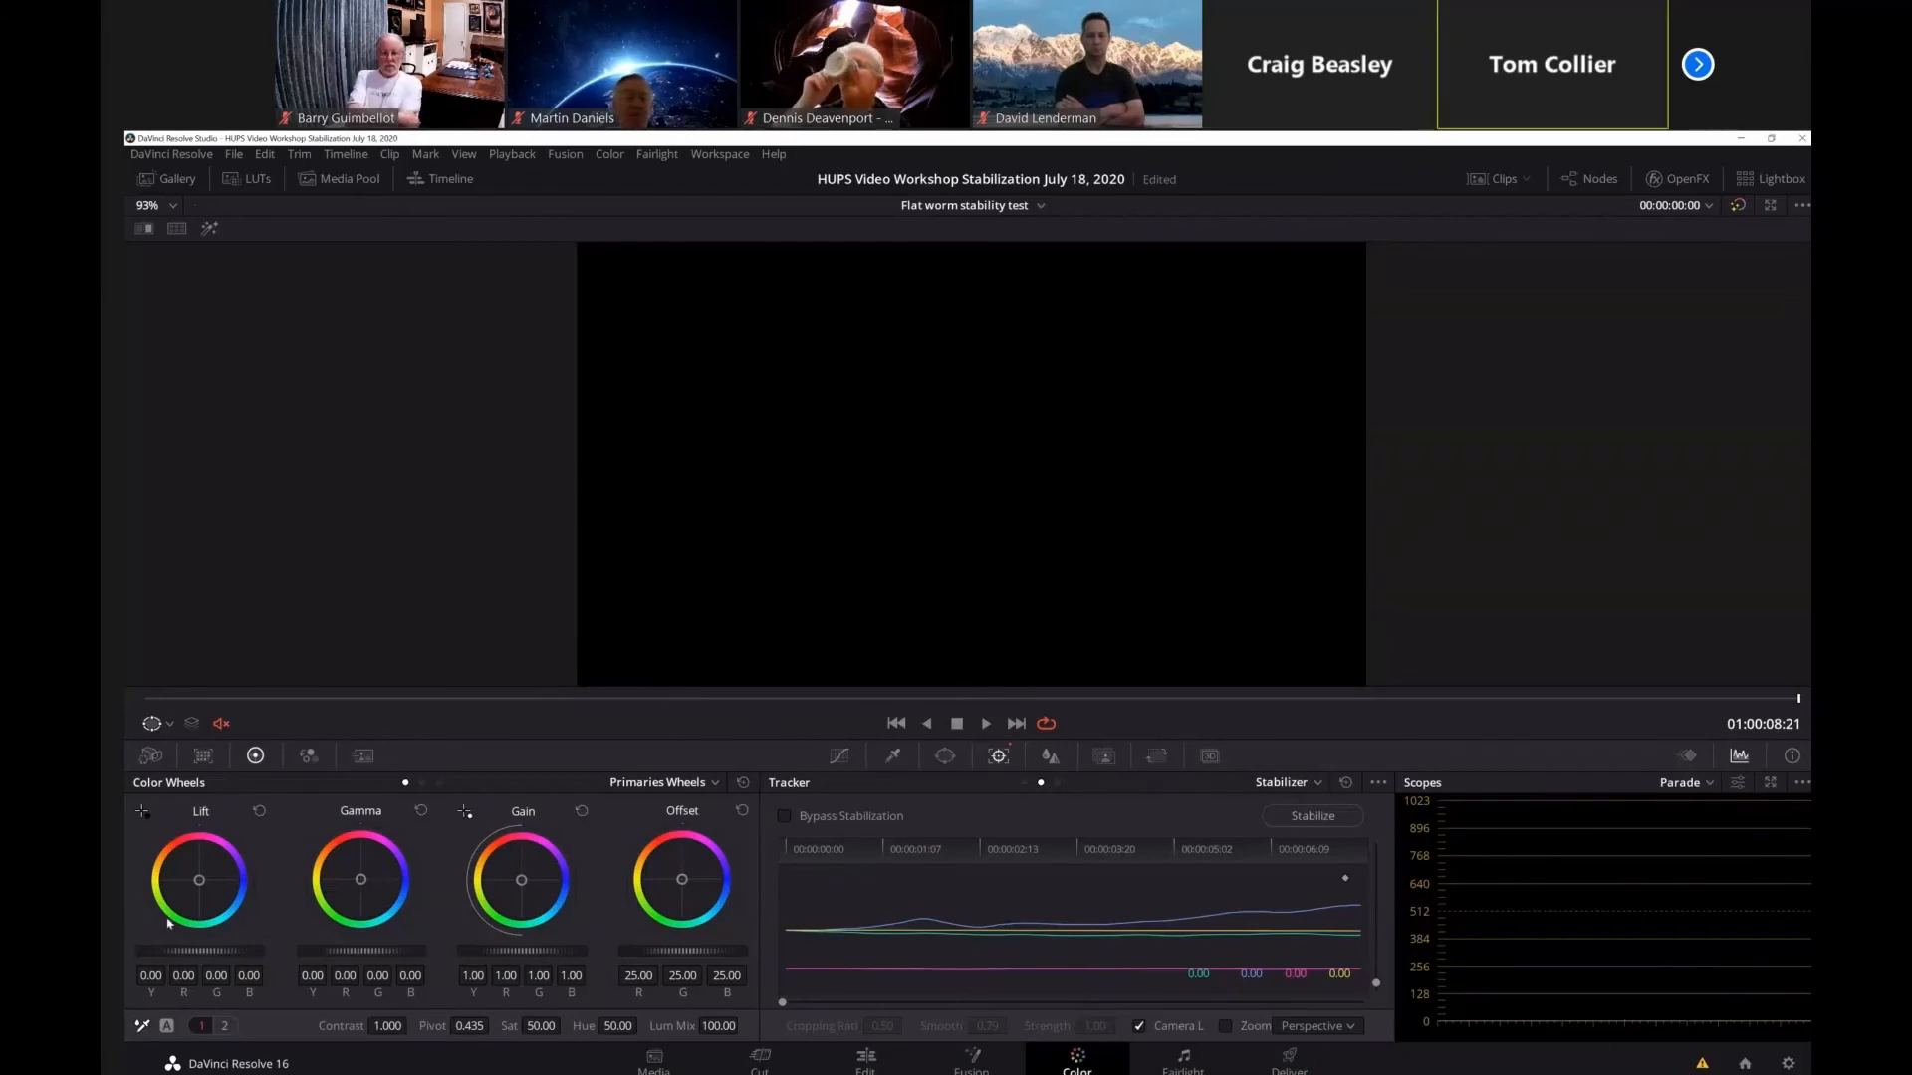
left_click(867, 1064)
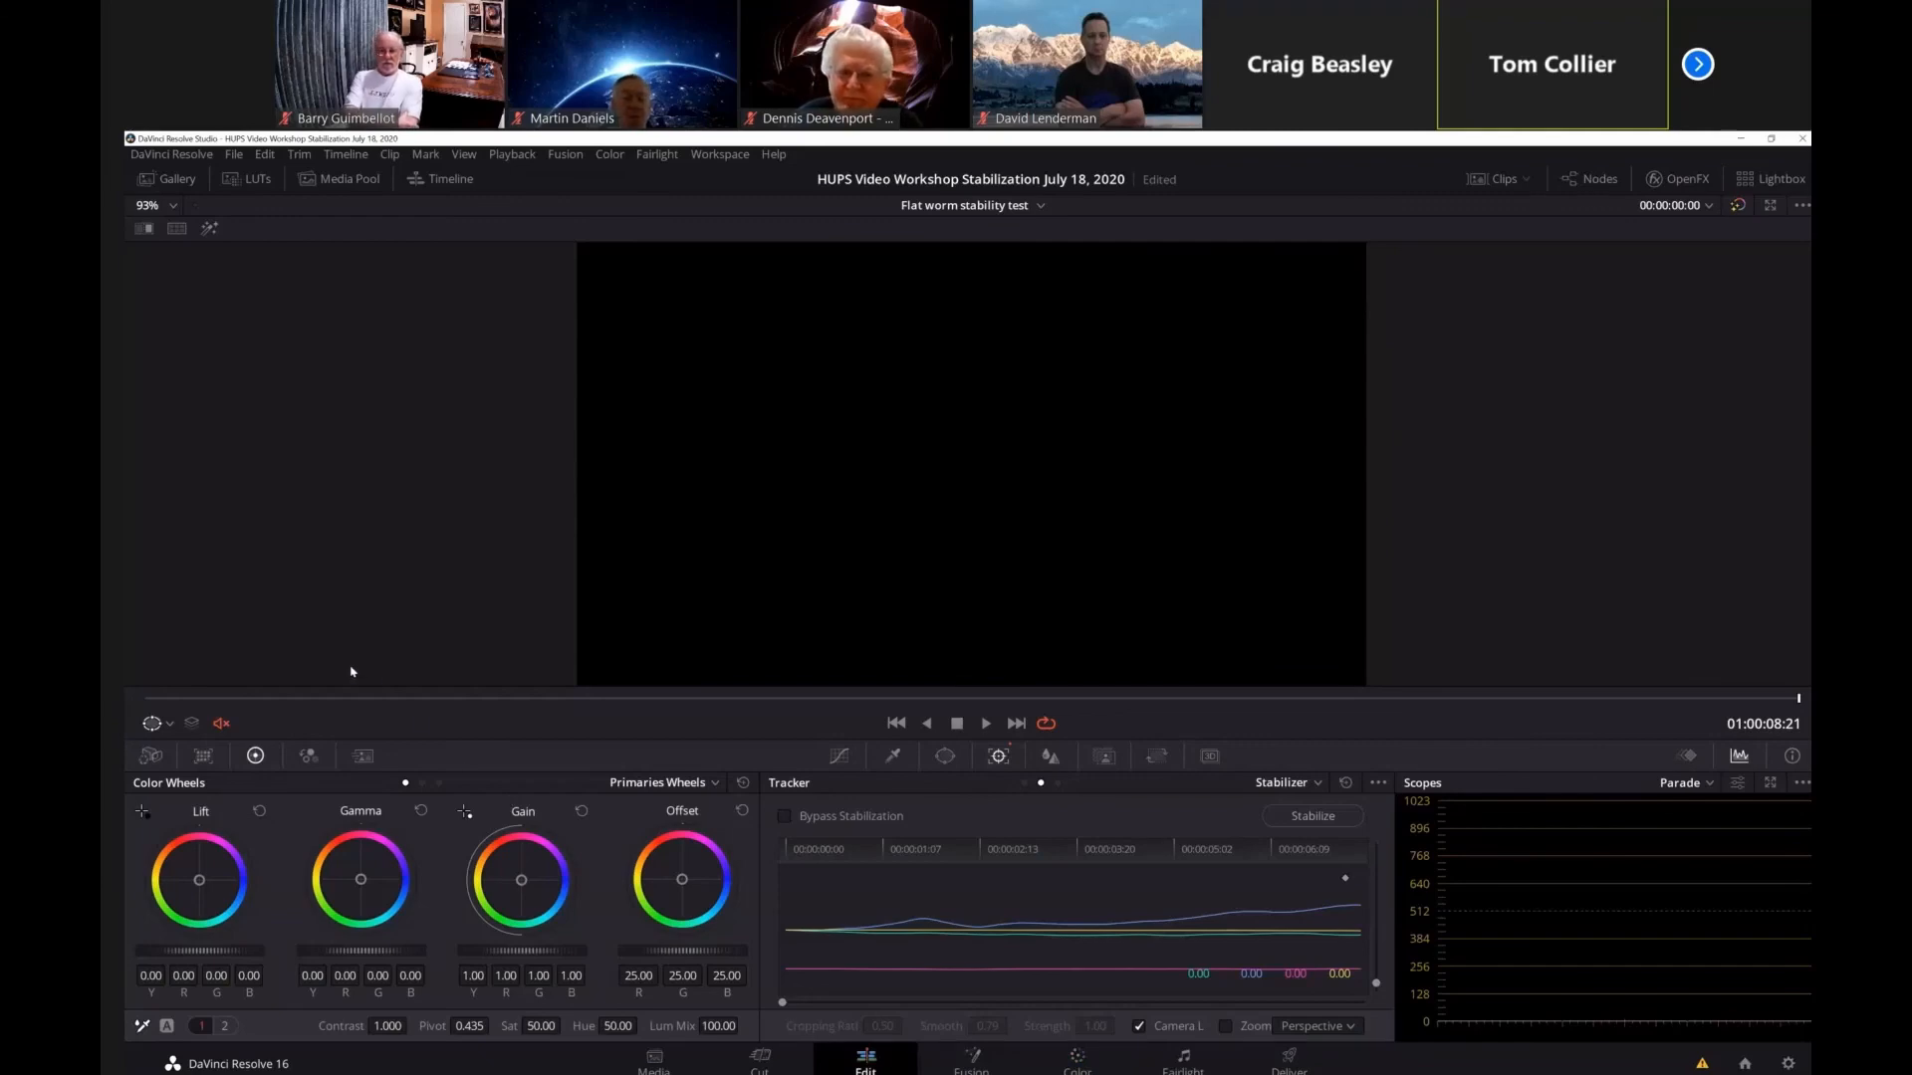
left_click(259, 736)
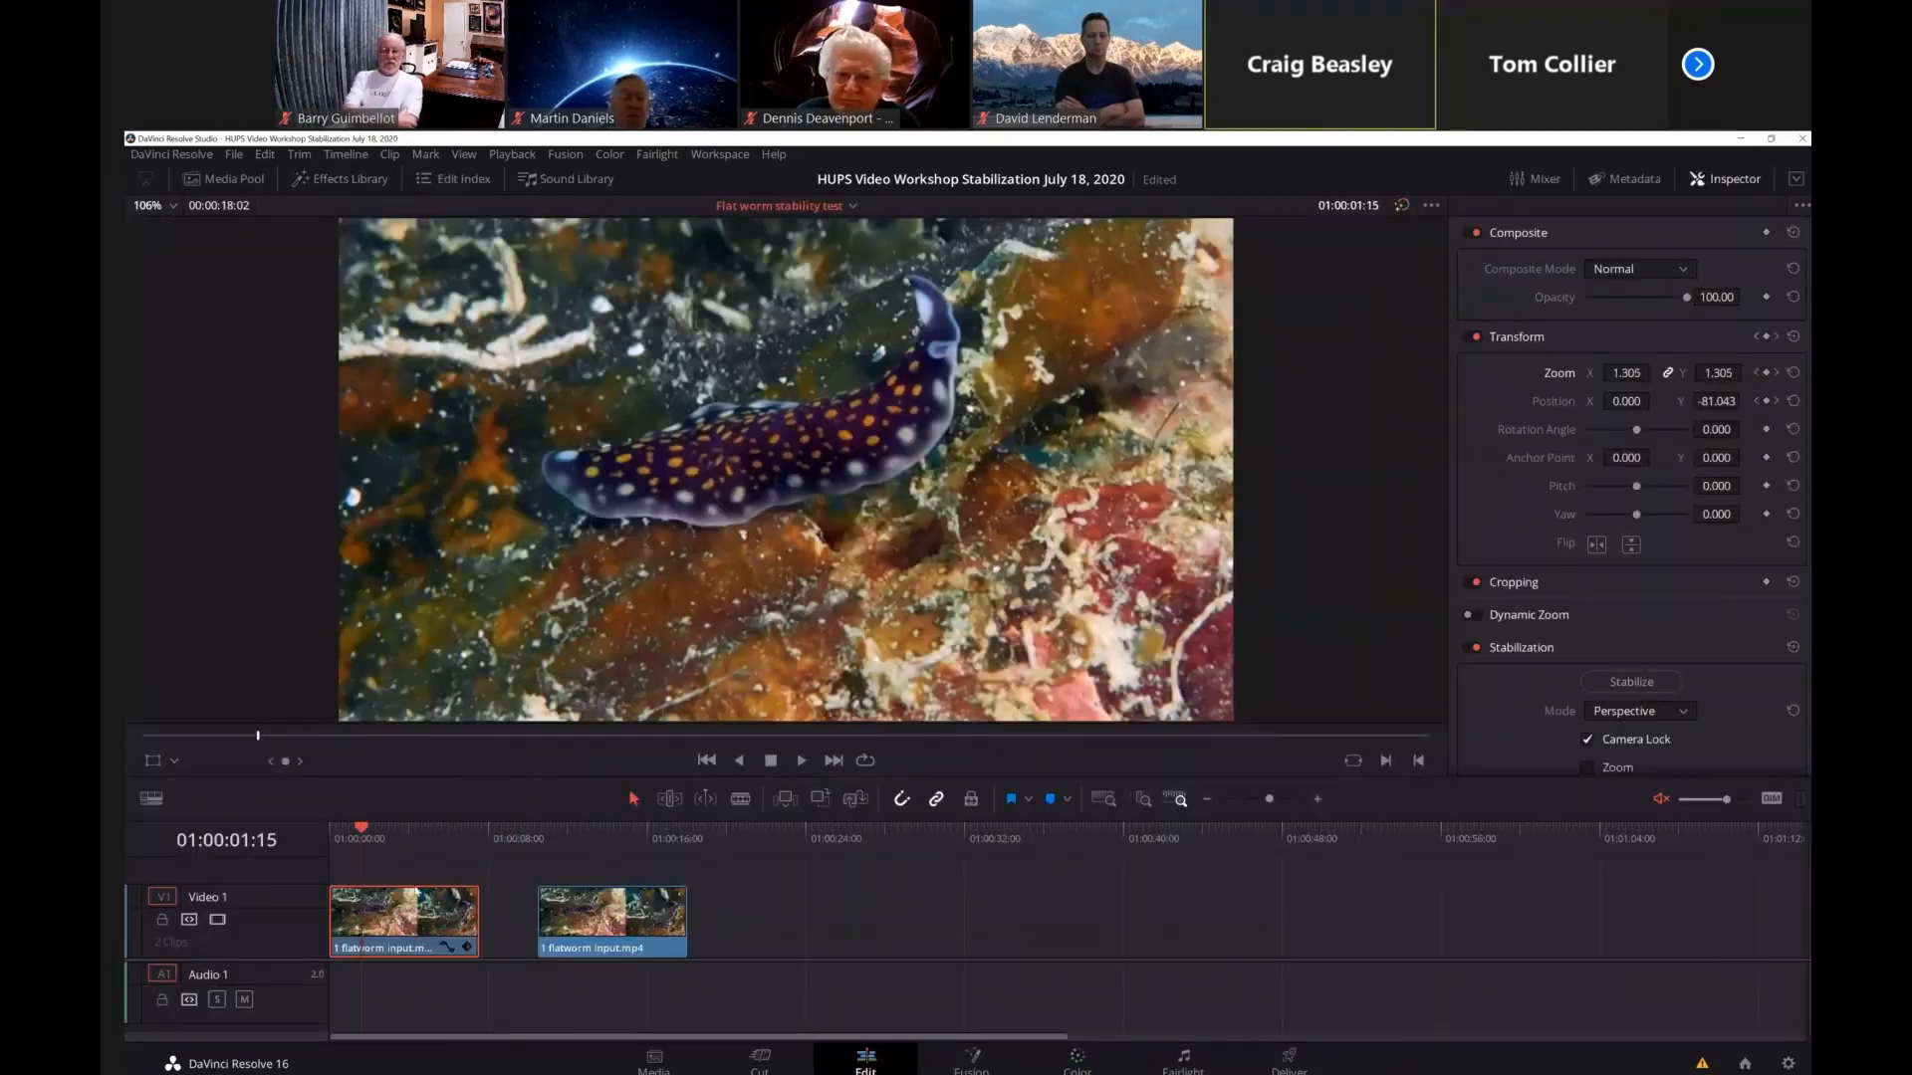
left_click(1071, 1061)
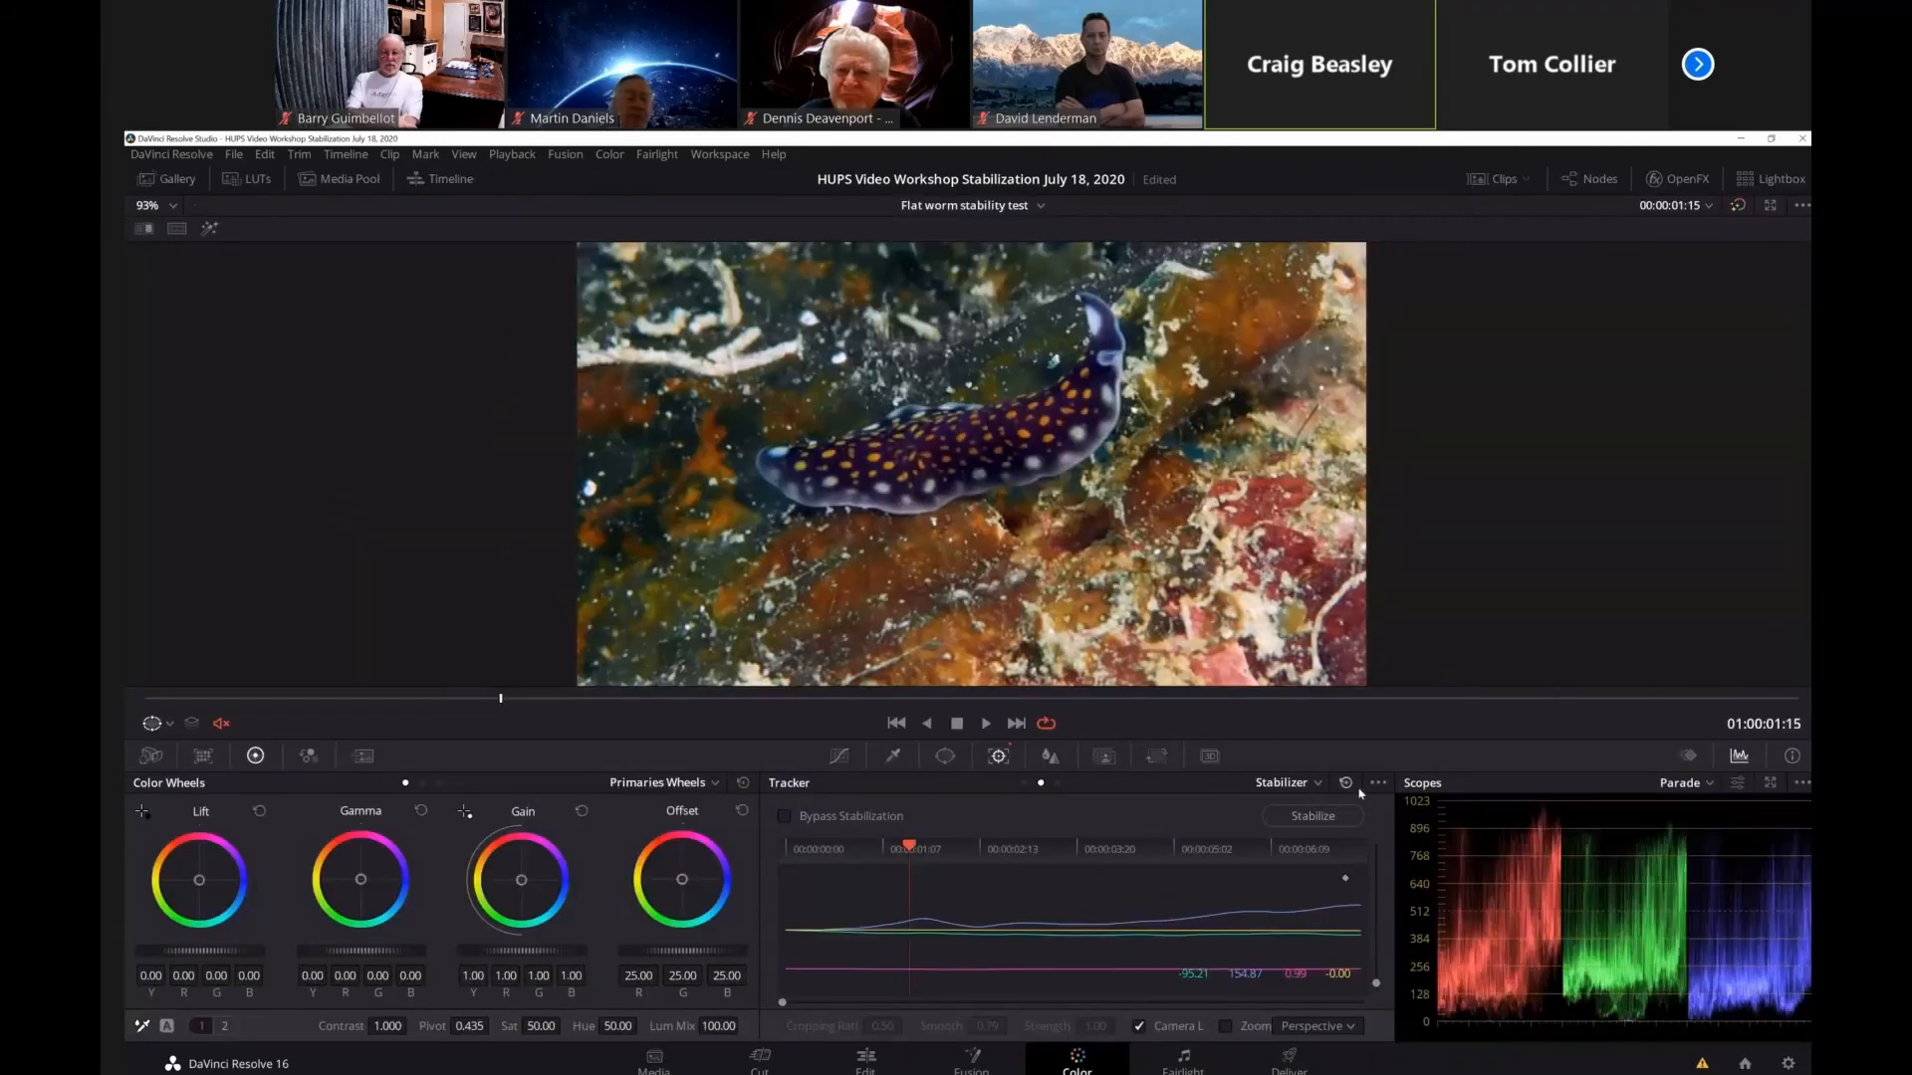
Switch the tracker's stabilizer to Classic Stabilizer and turn on Interactive Mode.
left_click(1379, 784)
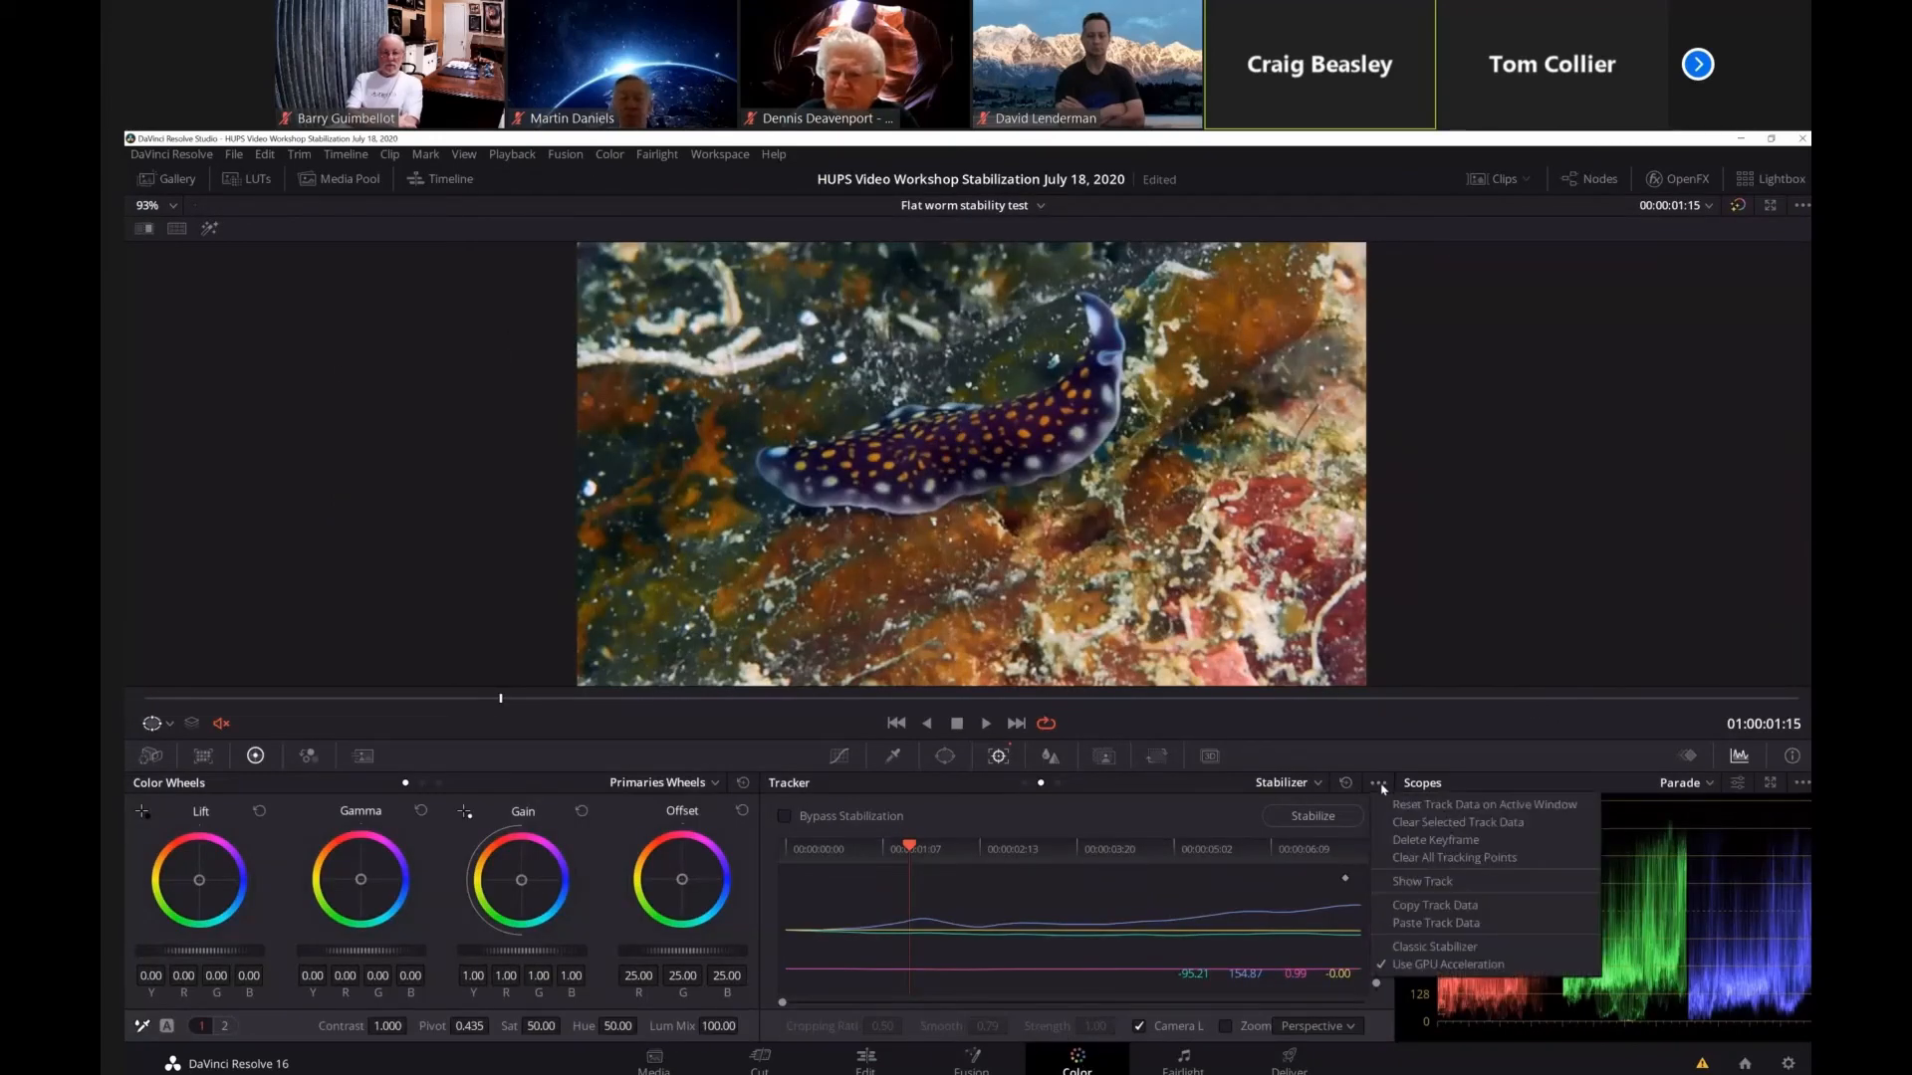
left_click(1419, 949)
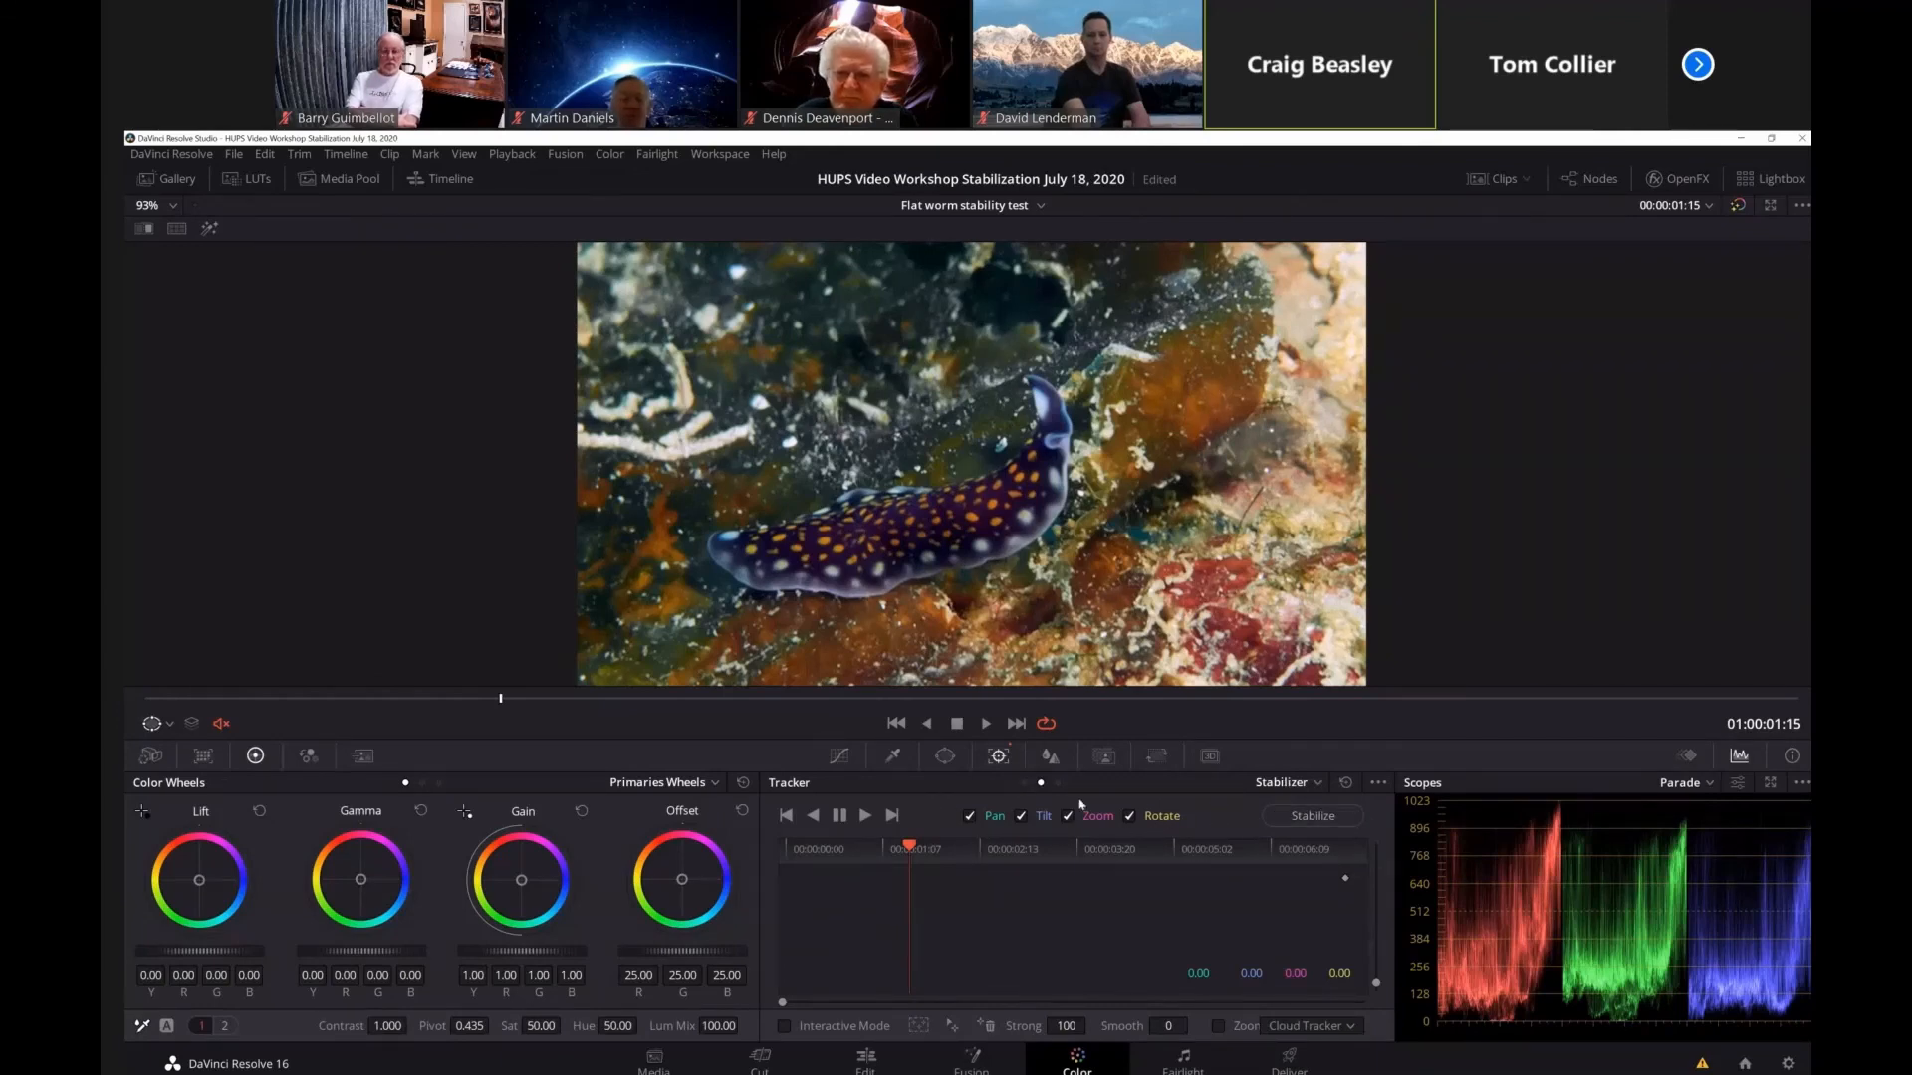
left_click(784, 1027)
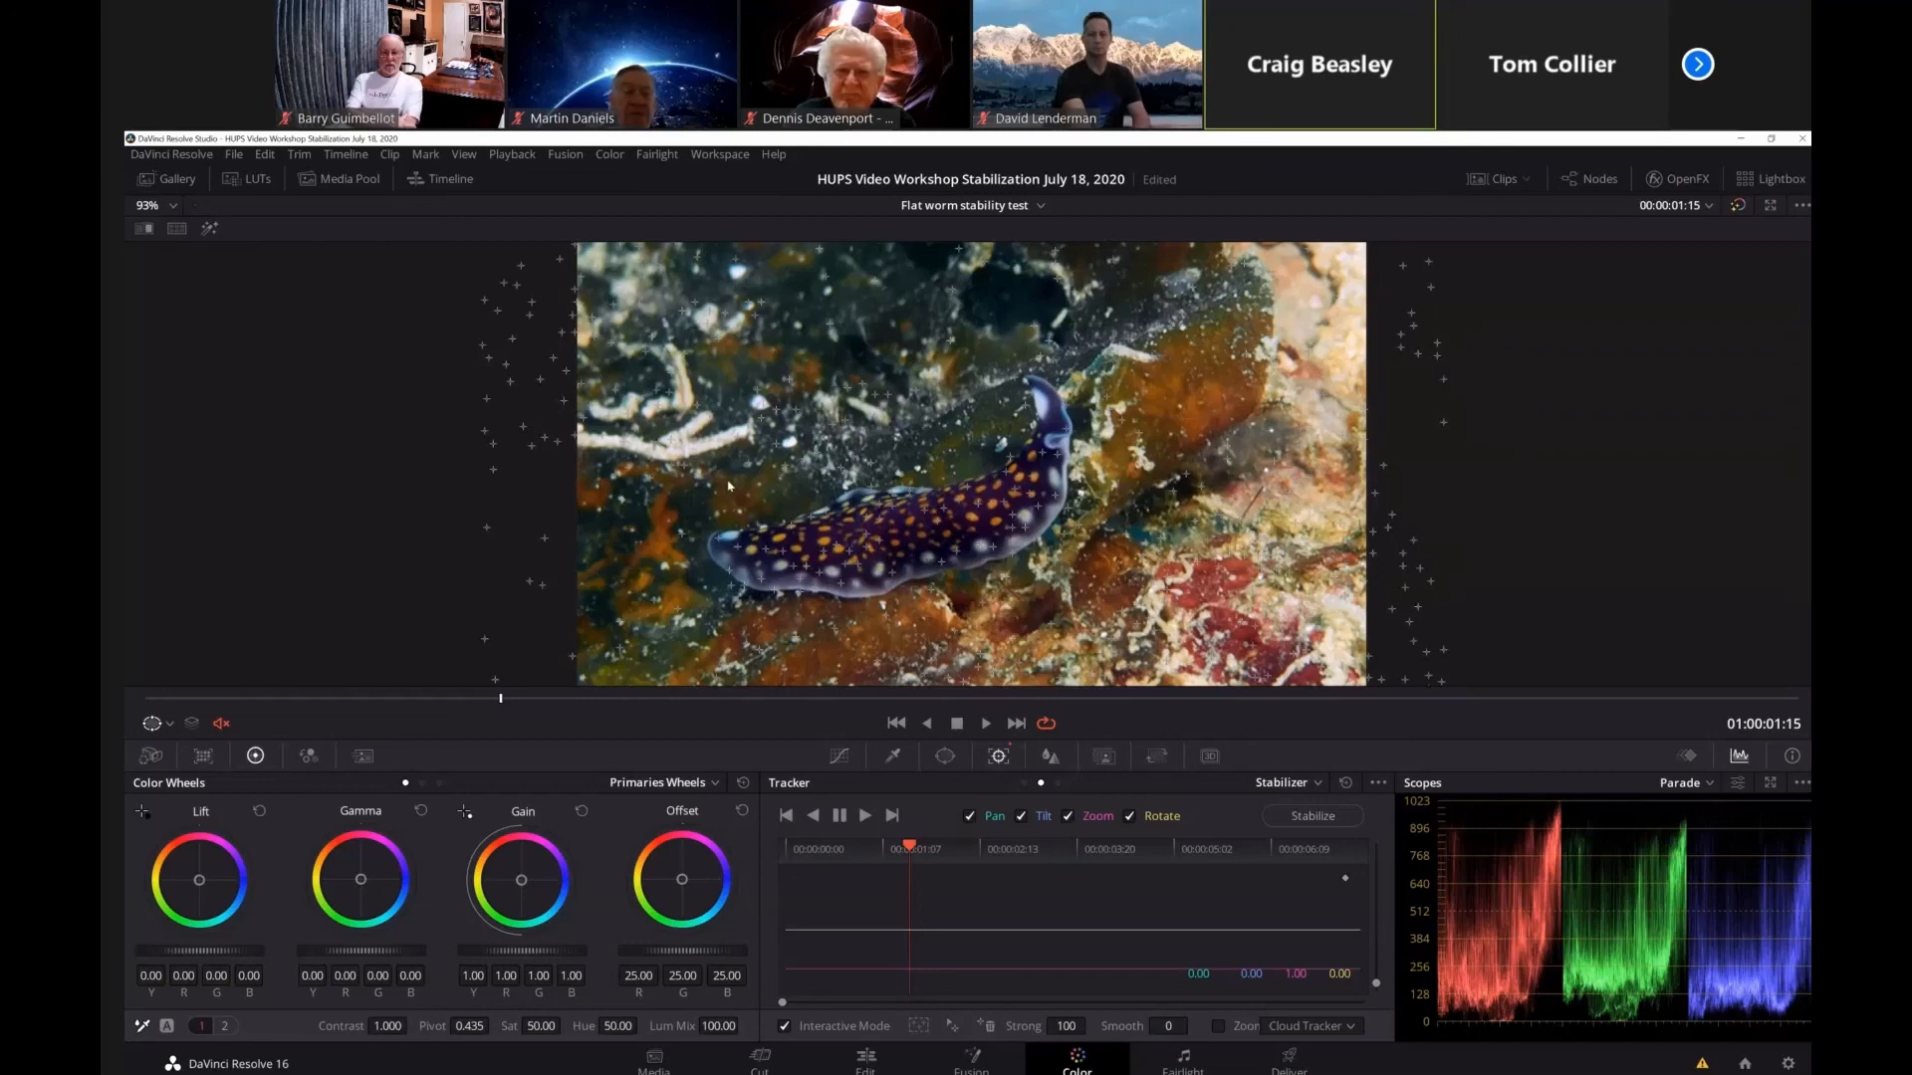
Delete the tracking features on the flatworm, covering first its body and then its raised head end.
left_click_drag(728, 480, 1031, 597)
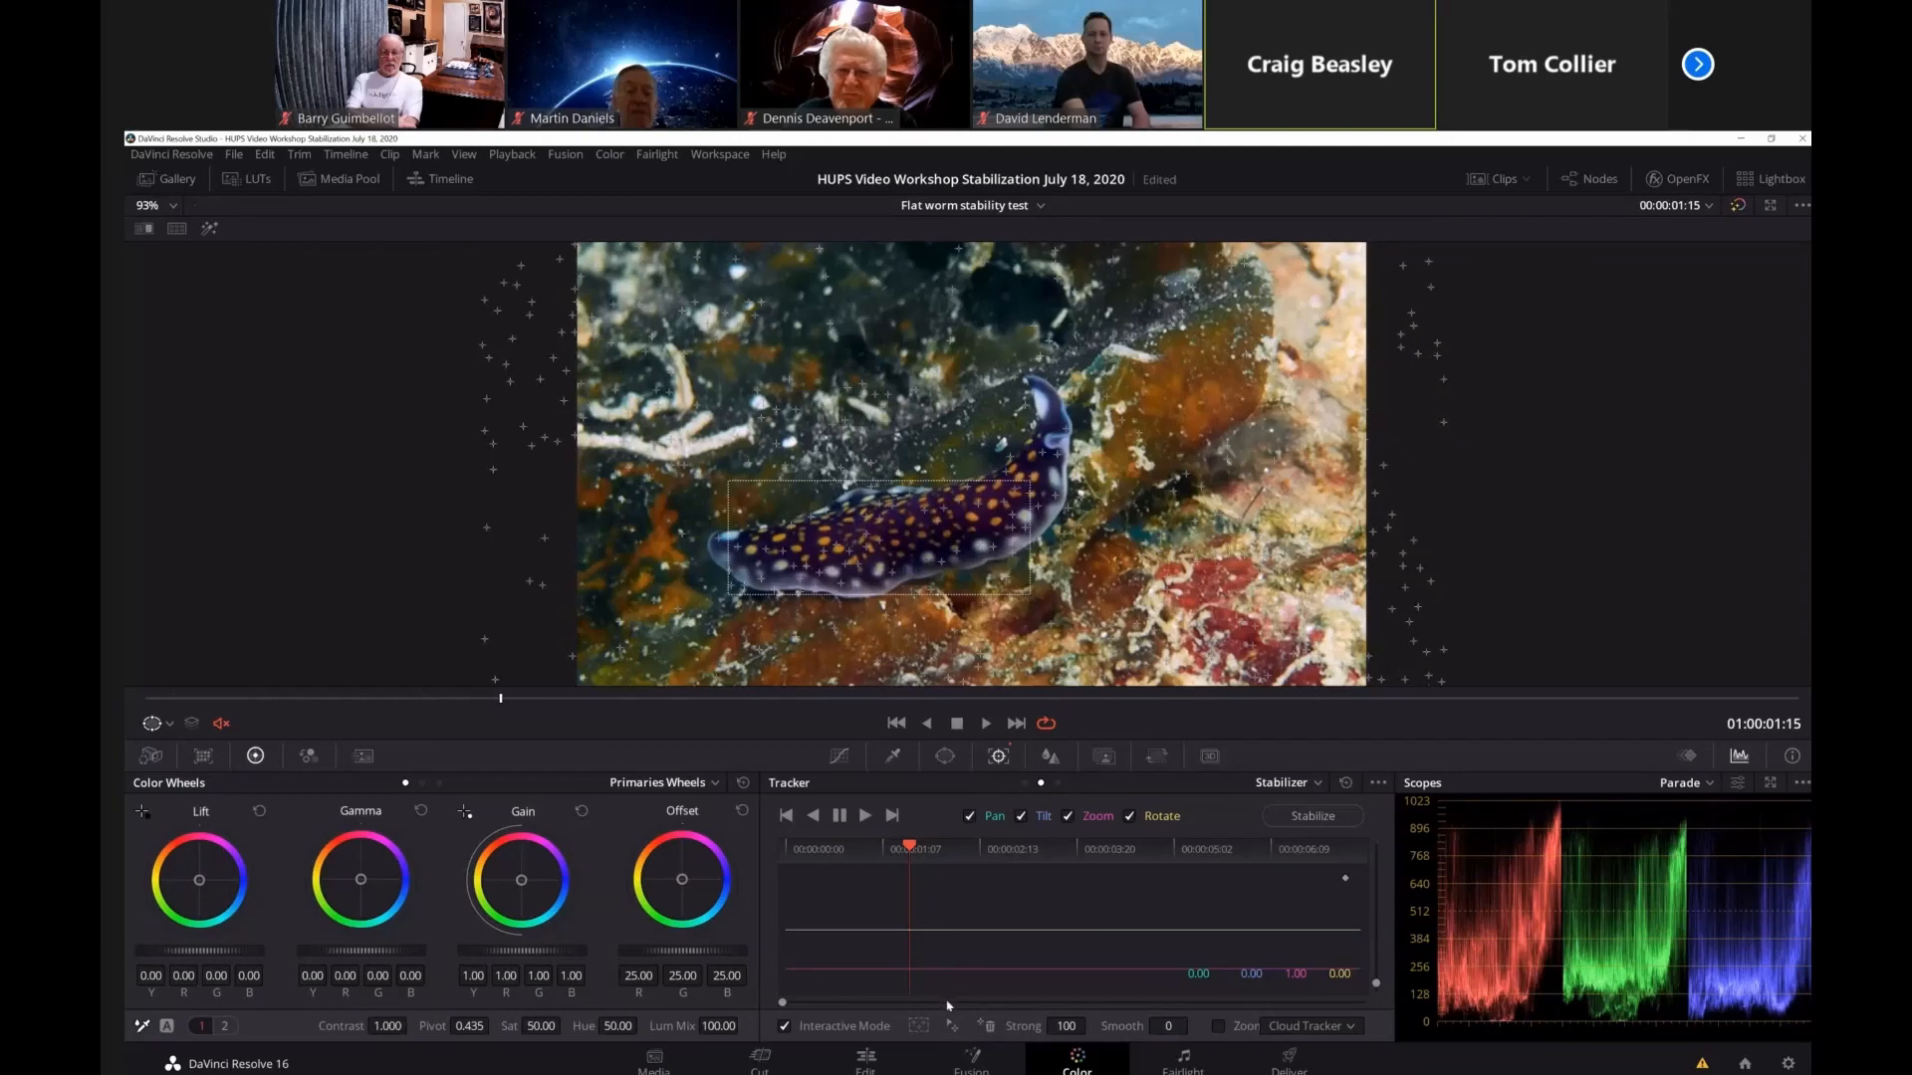
left_click(989, 1026)
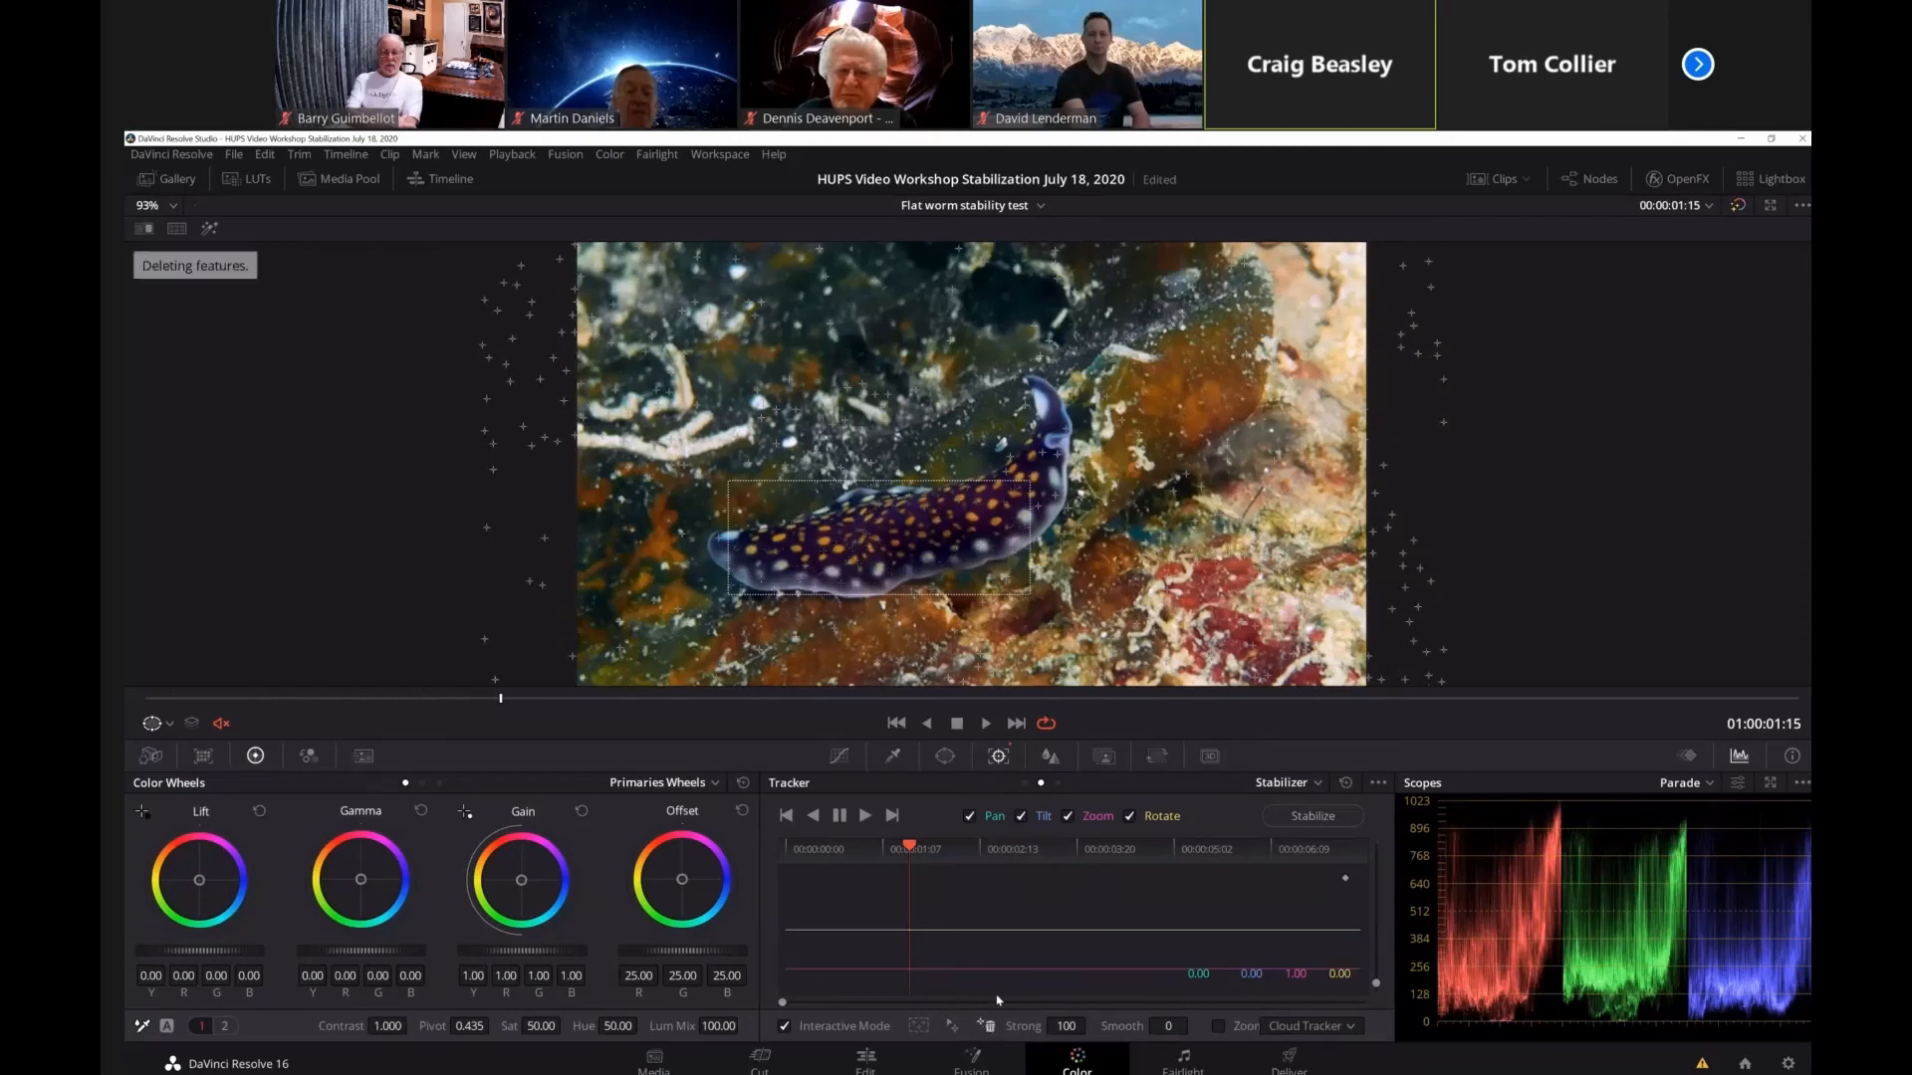
left_click_drag(995, 396, 1082, 532)
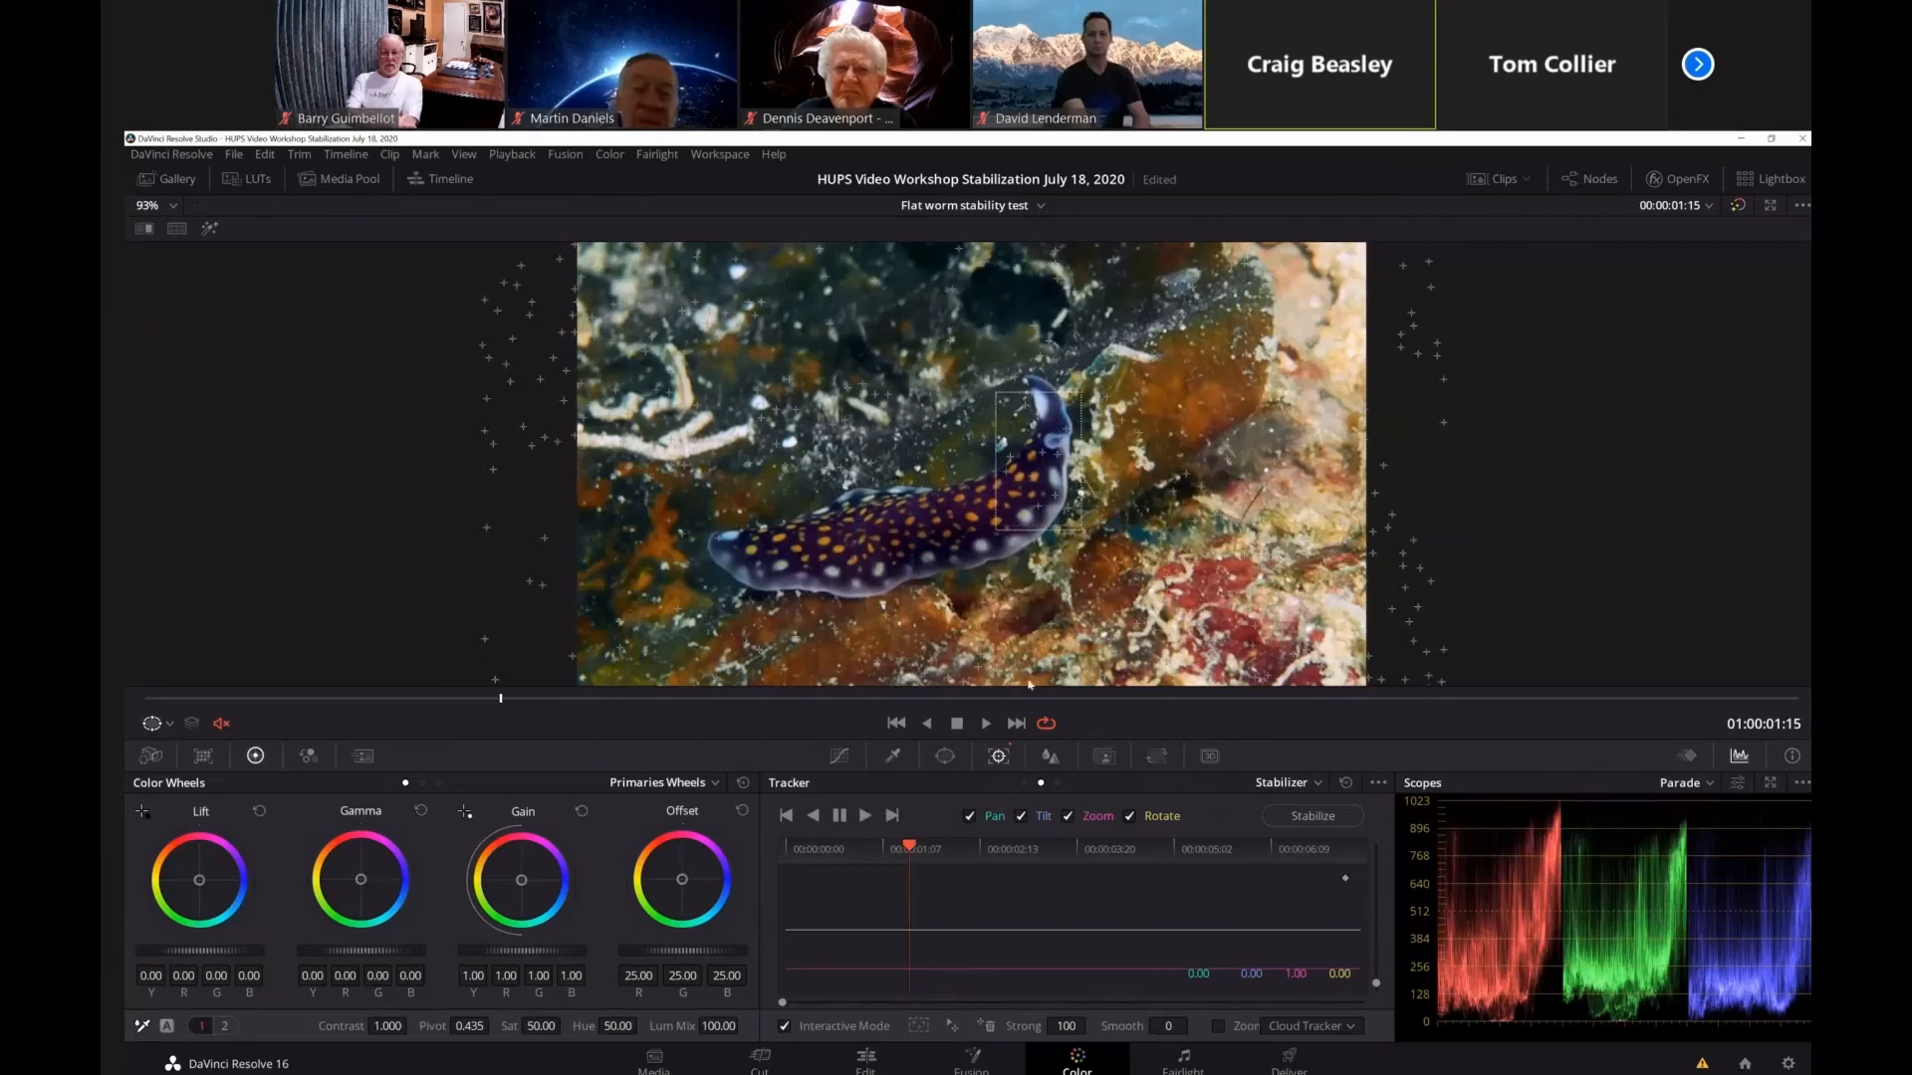
left_click(989, 1027)
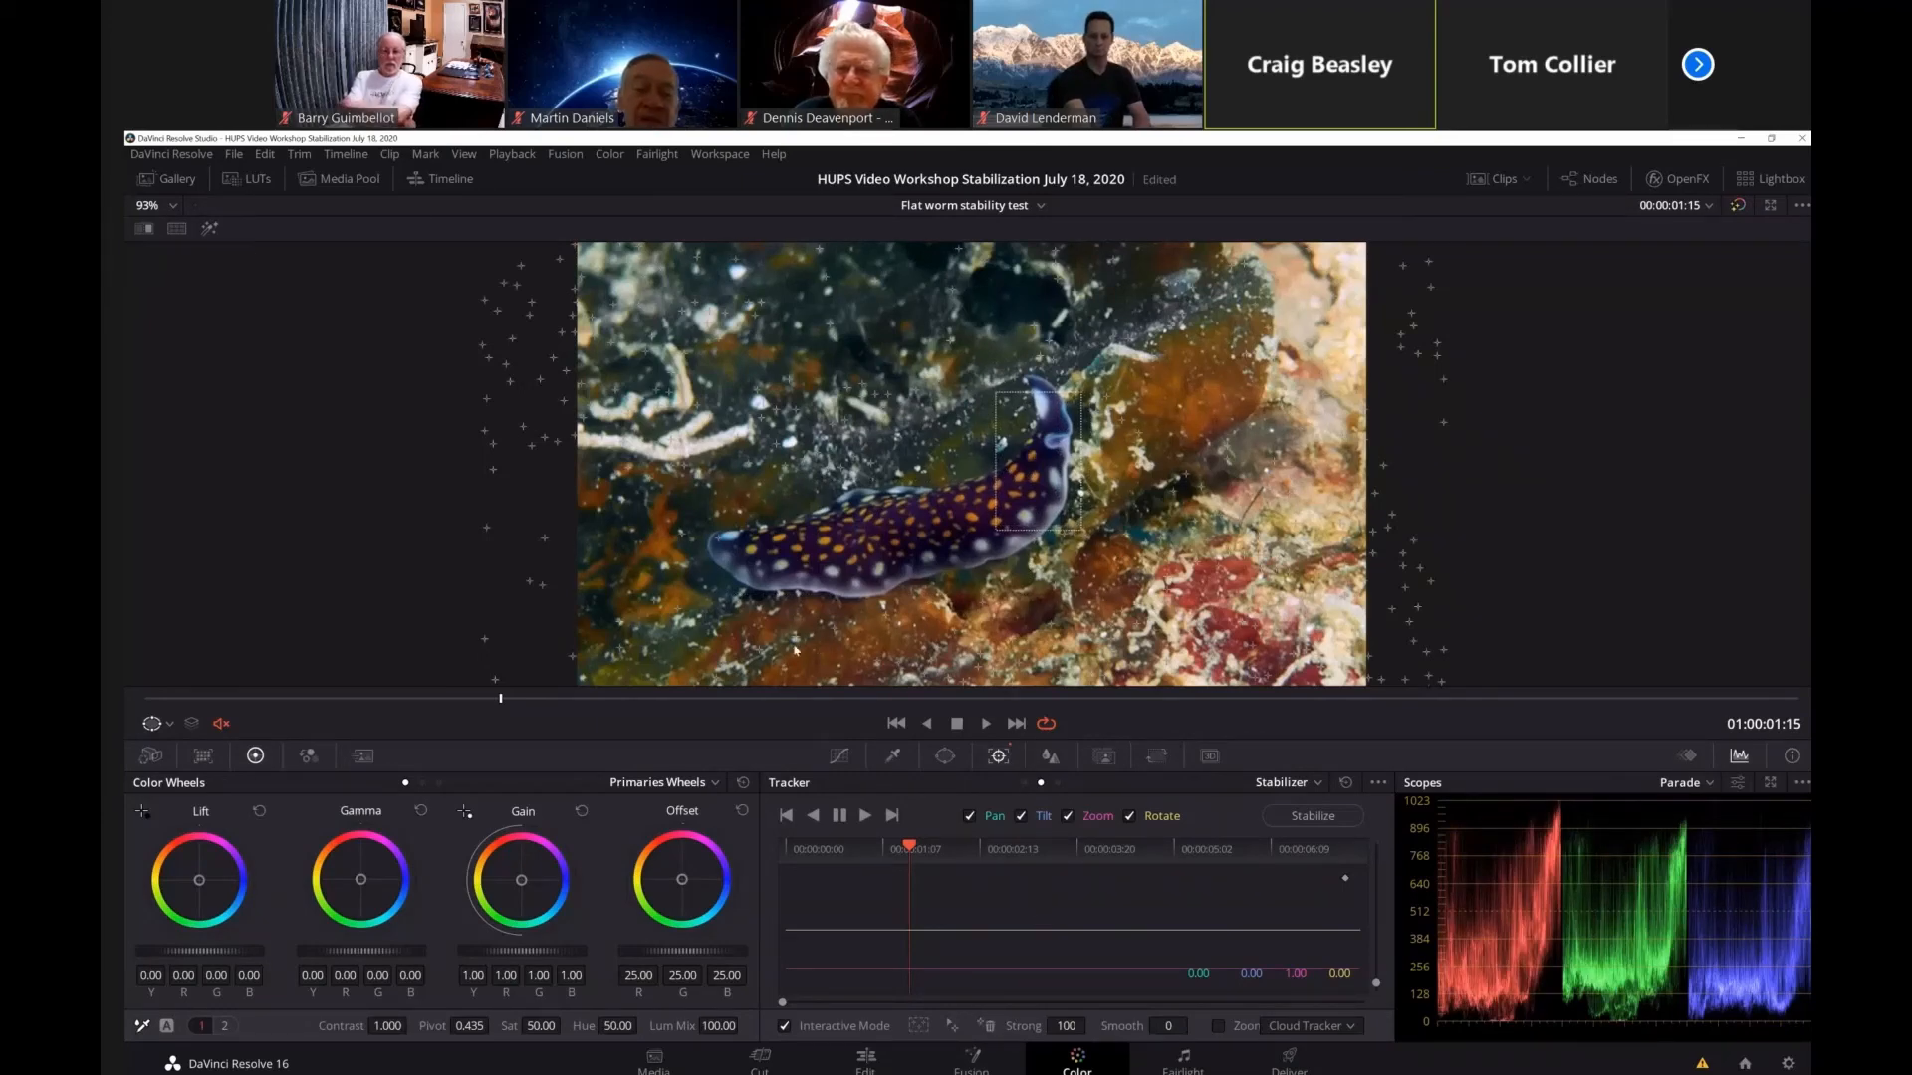
Insert tracking features in two background areas, one below the flatworm's tail end and one above its body.
left_click_drag(629, 576, 629, 600)
left_click_drag(675, 686, 788, 684)
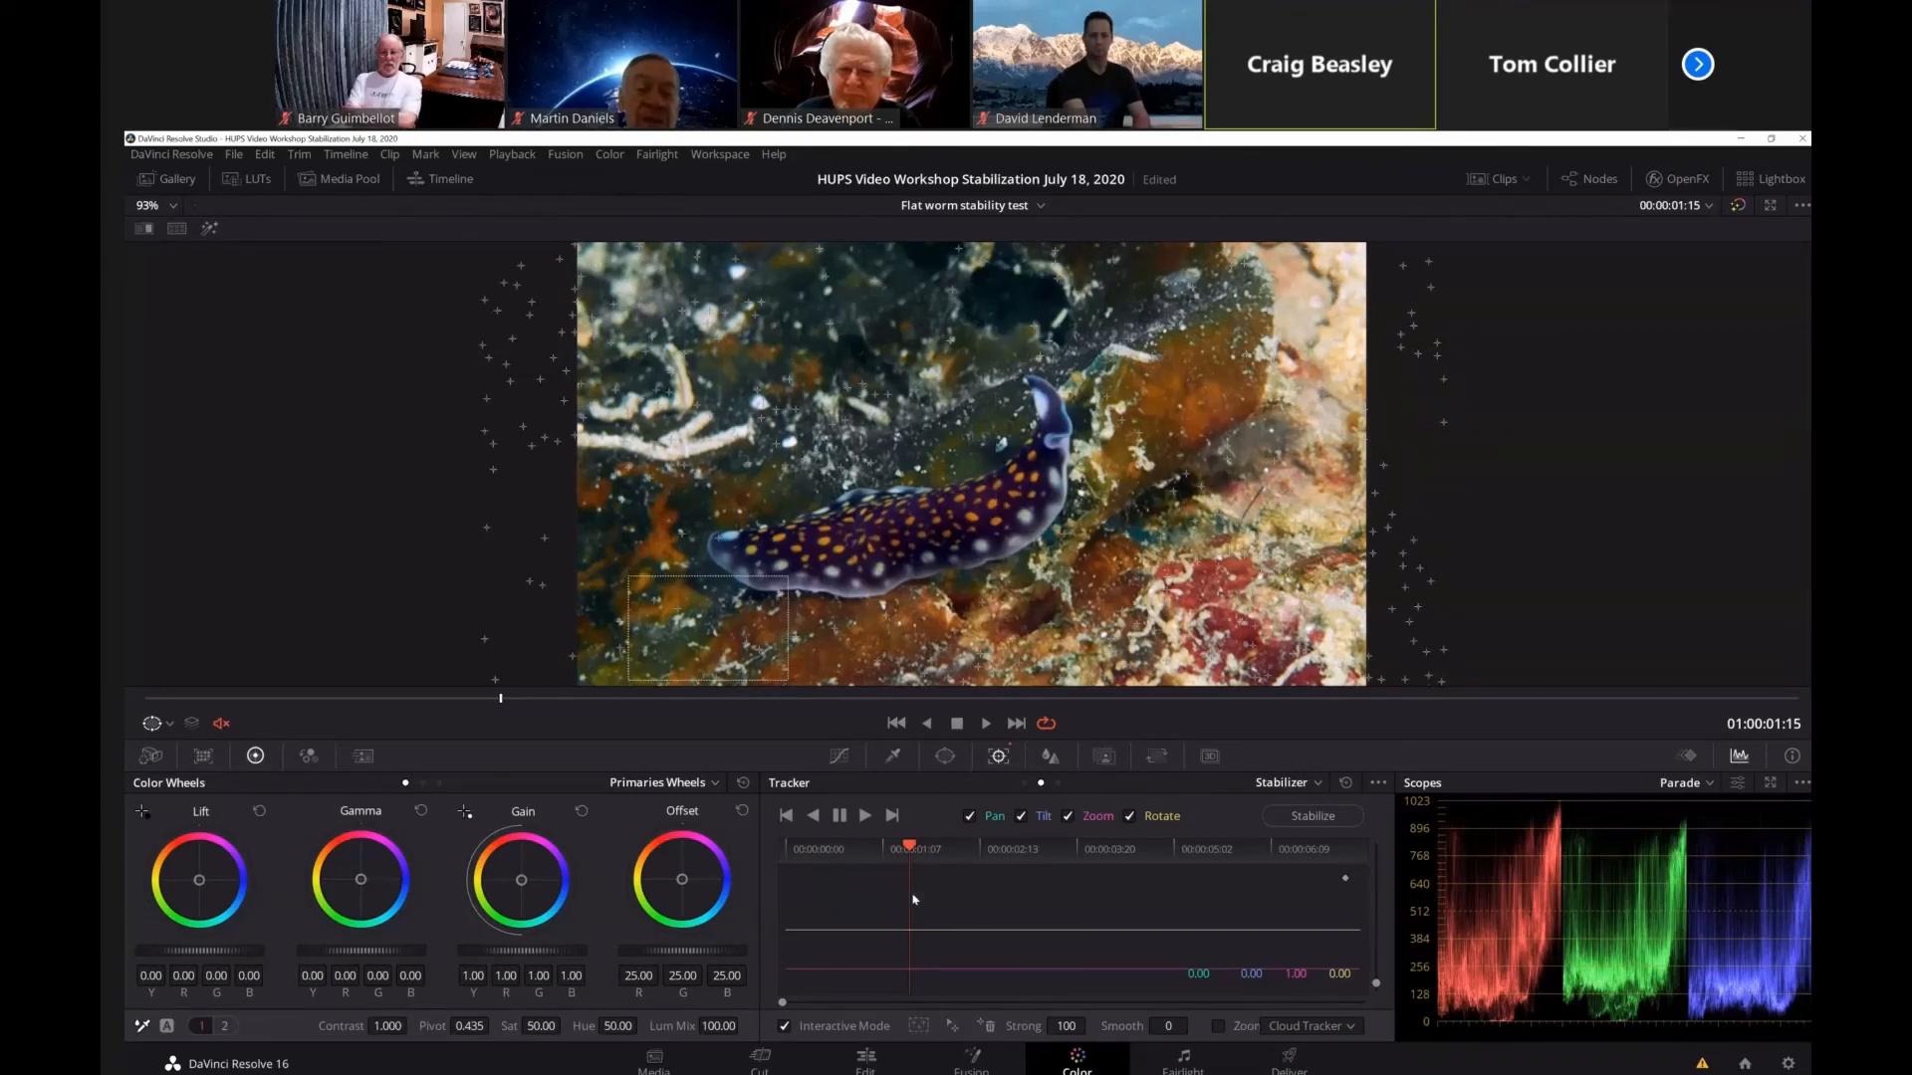
left_click(920, 1026)
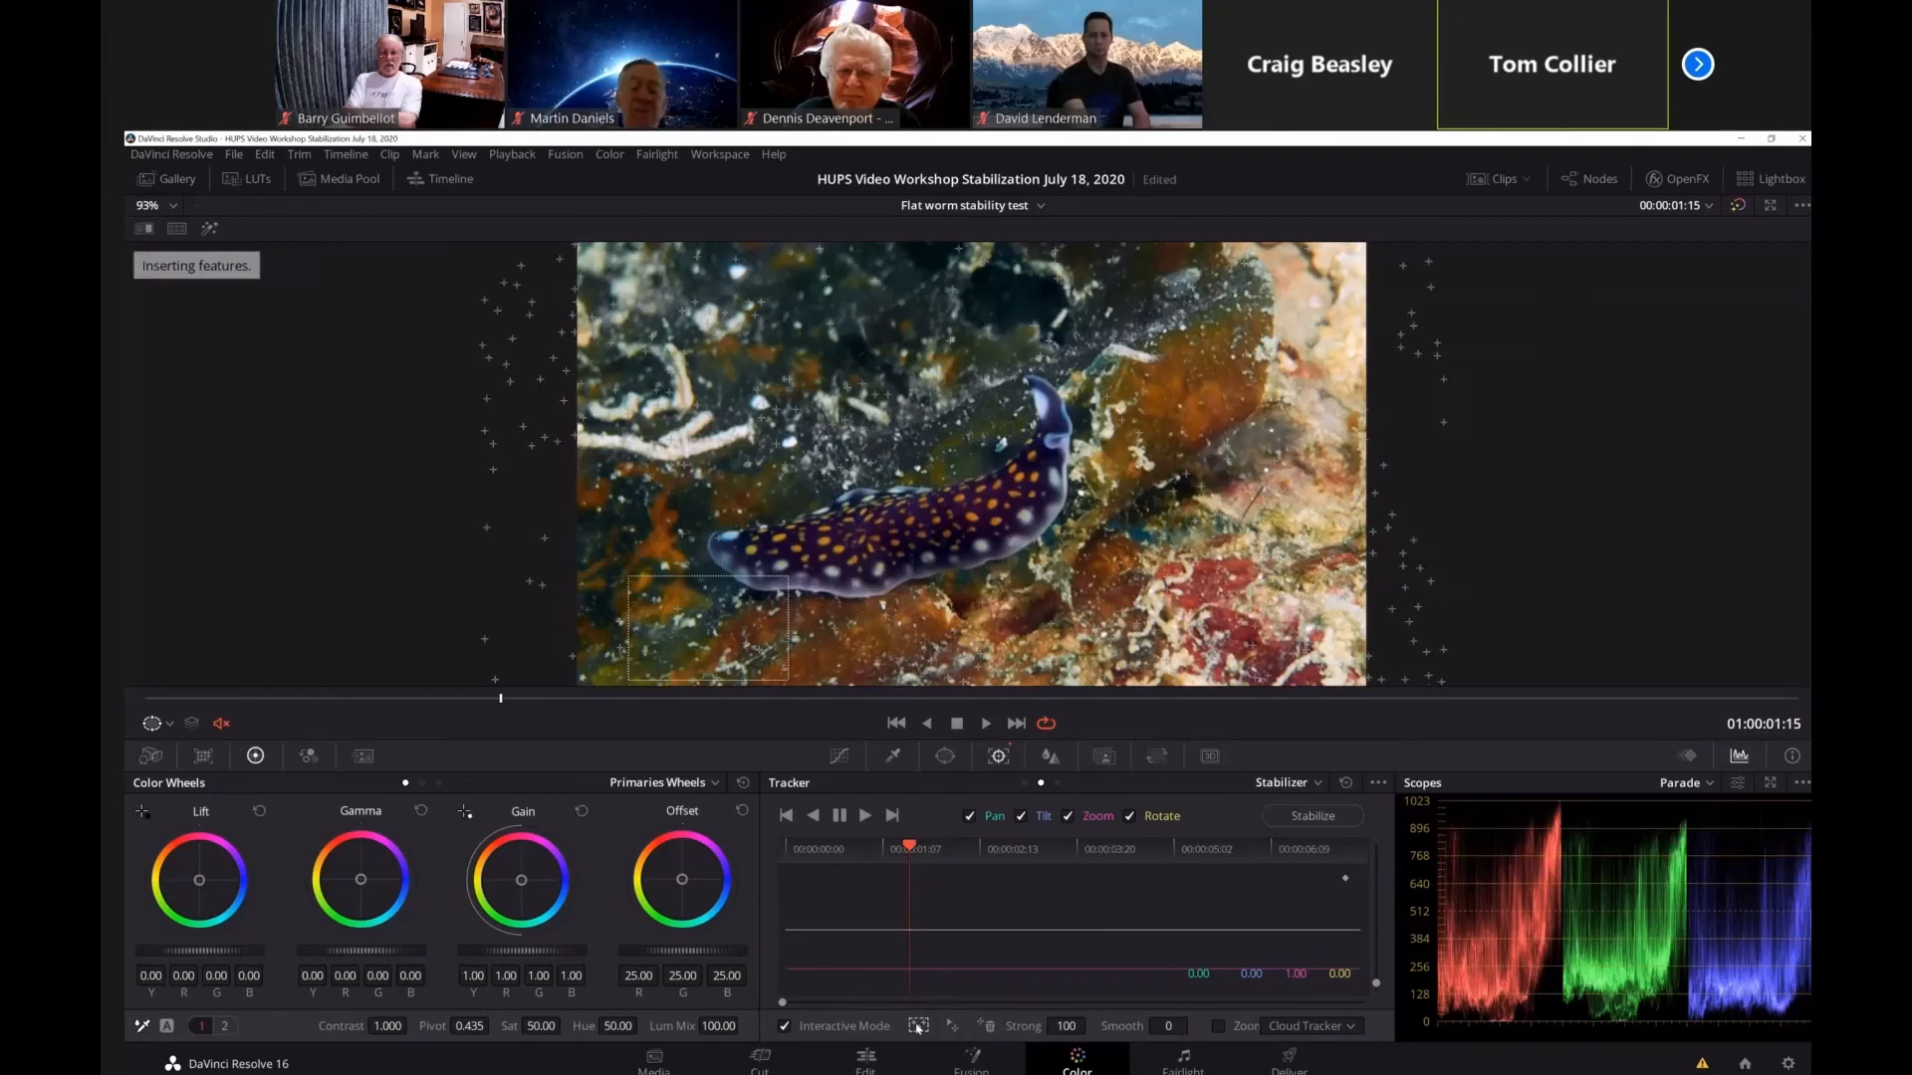
left_click_drag(738, 290, 978, 425)
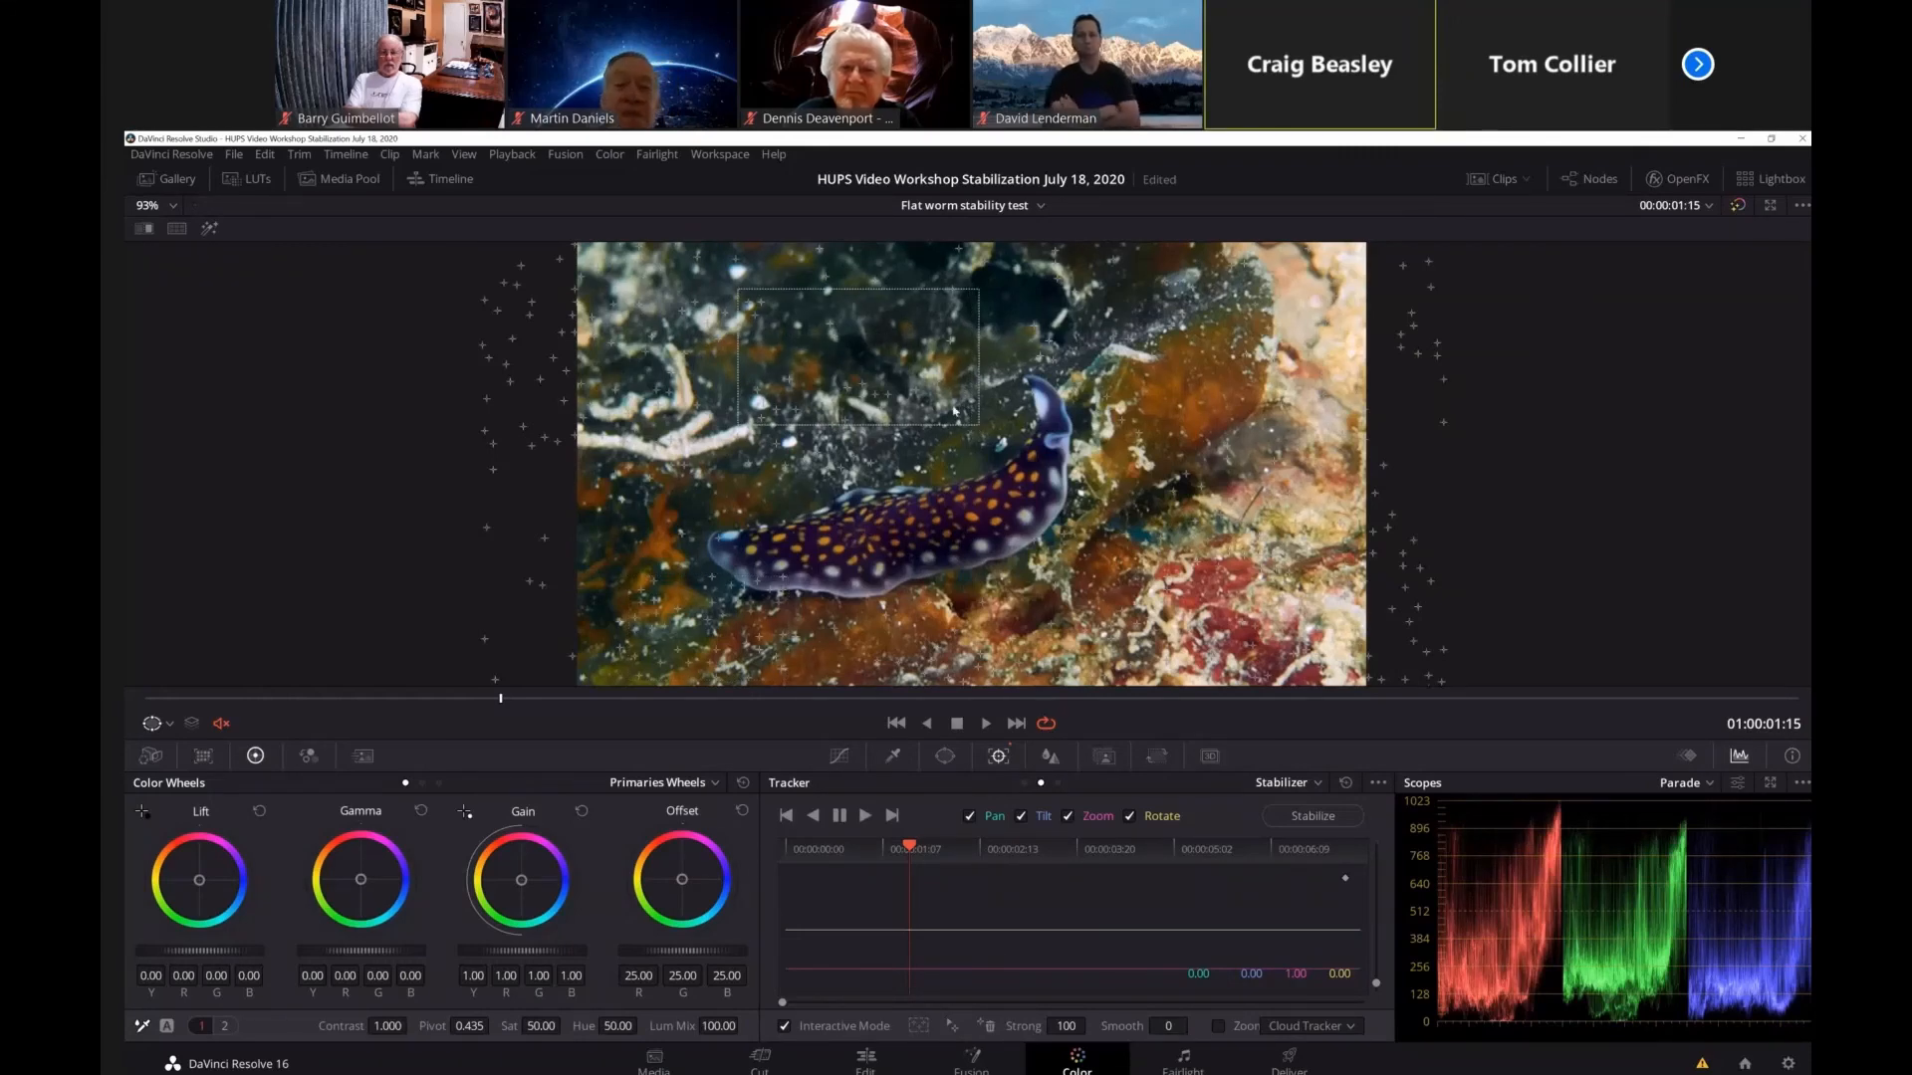
left_click(920, 1027)
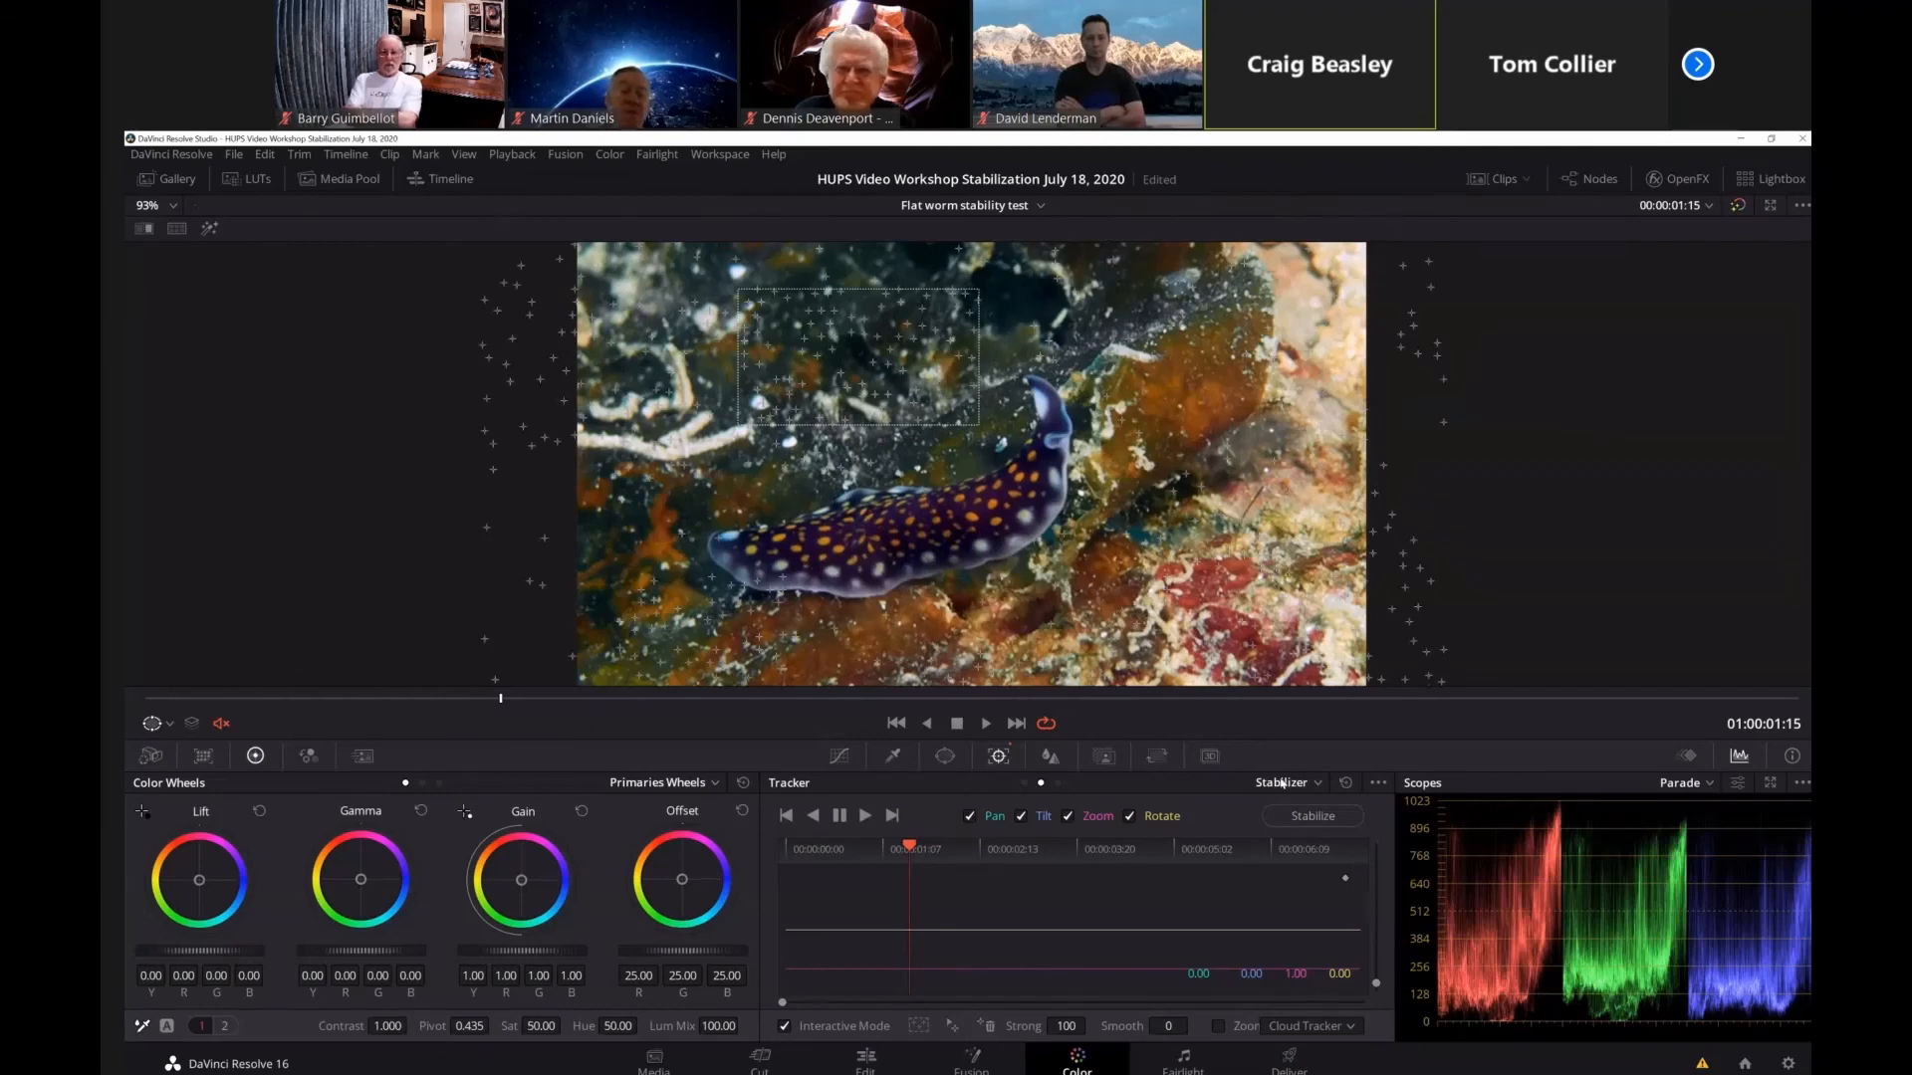
Return the playhead to the clip's start at 01:00:00:00 and track the features forward through the whole clip.
left_click_drag(909, 847, 784, 847)
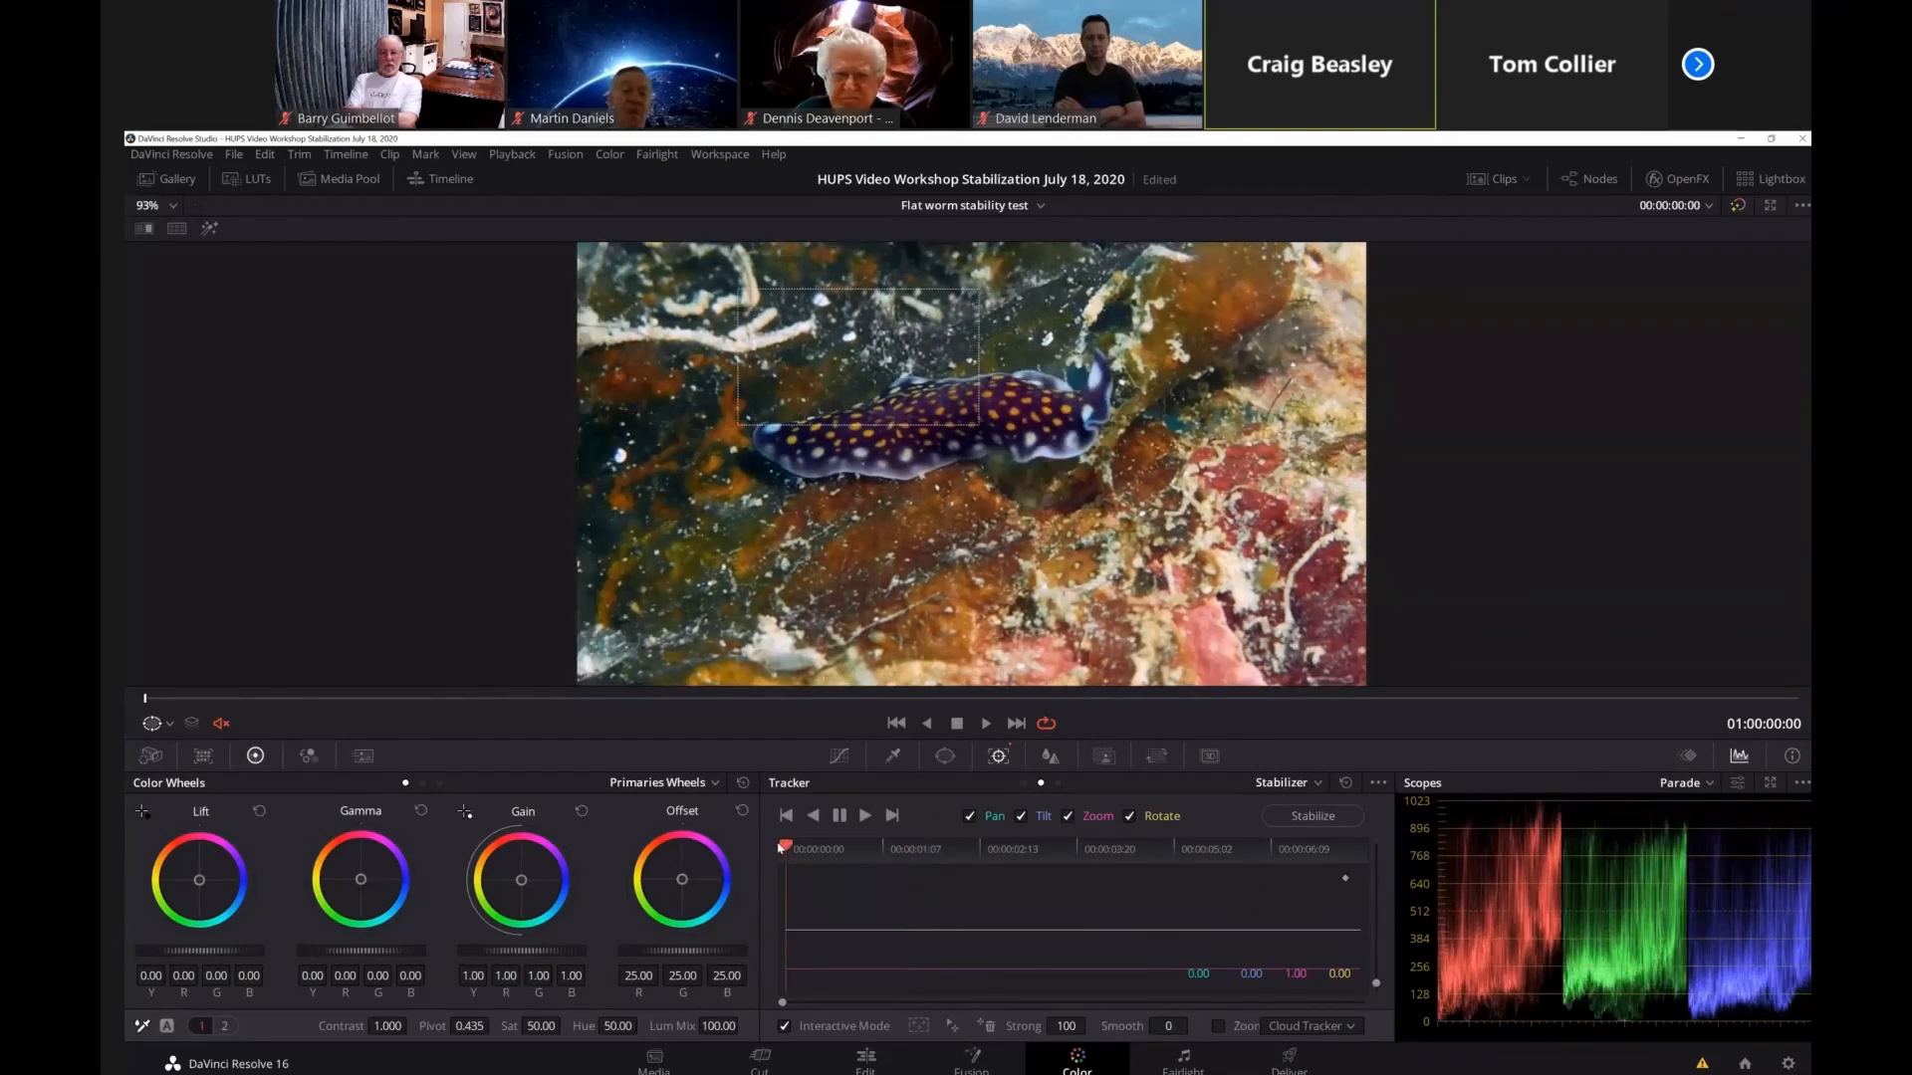
left_click(864, 816)
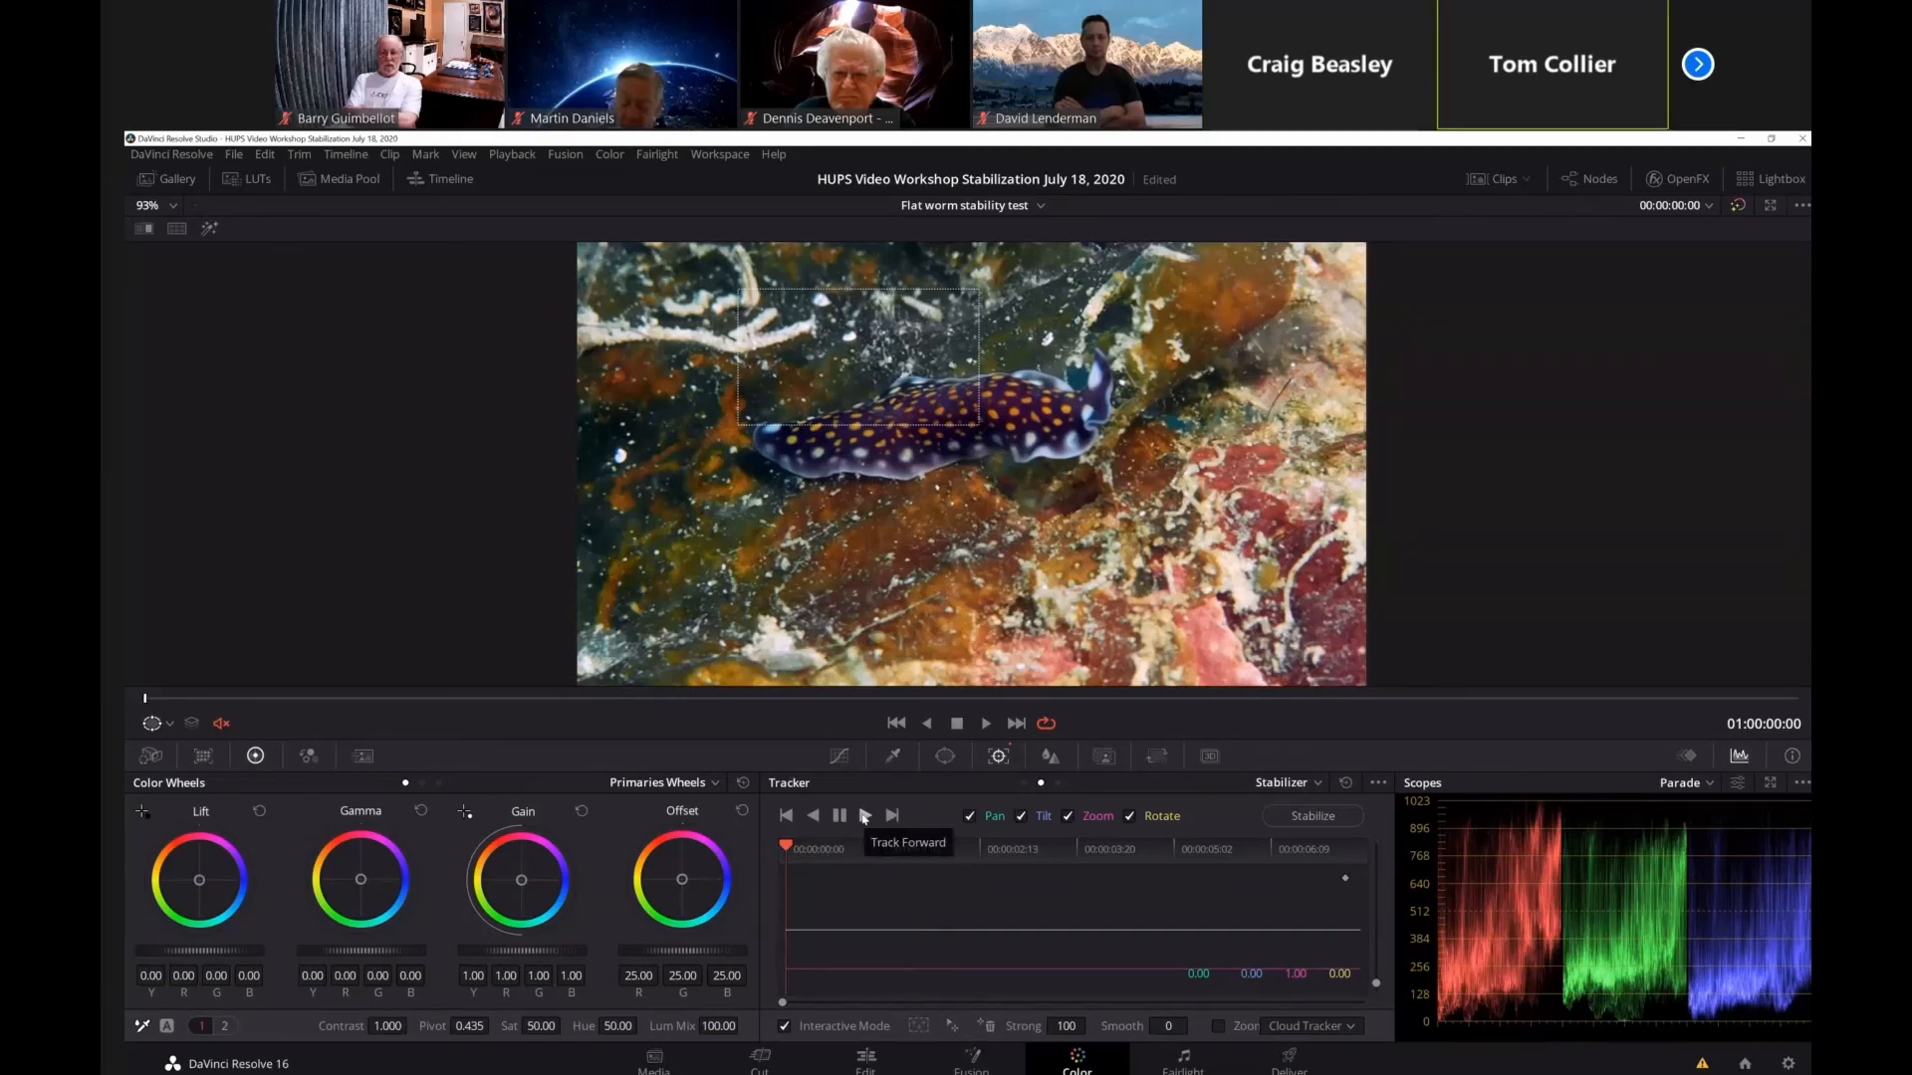
left_click(864, 815)
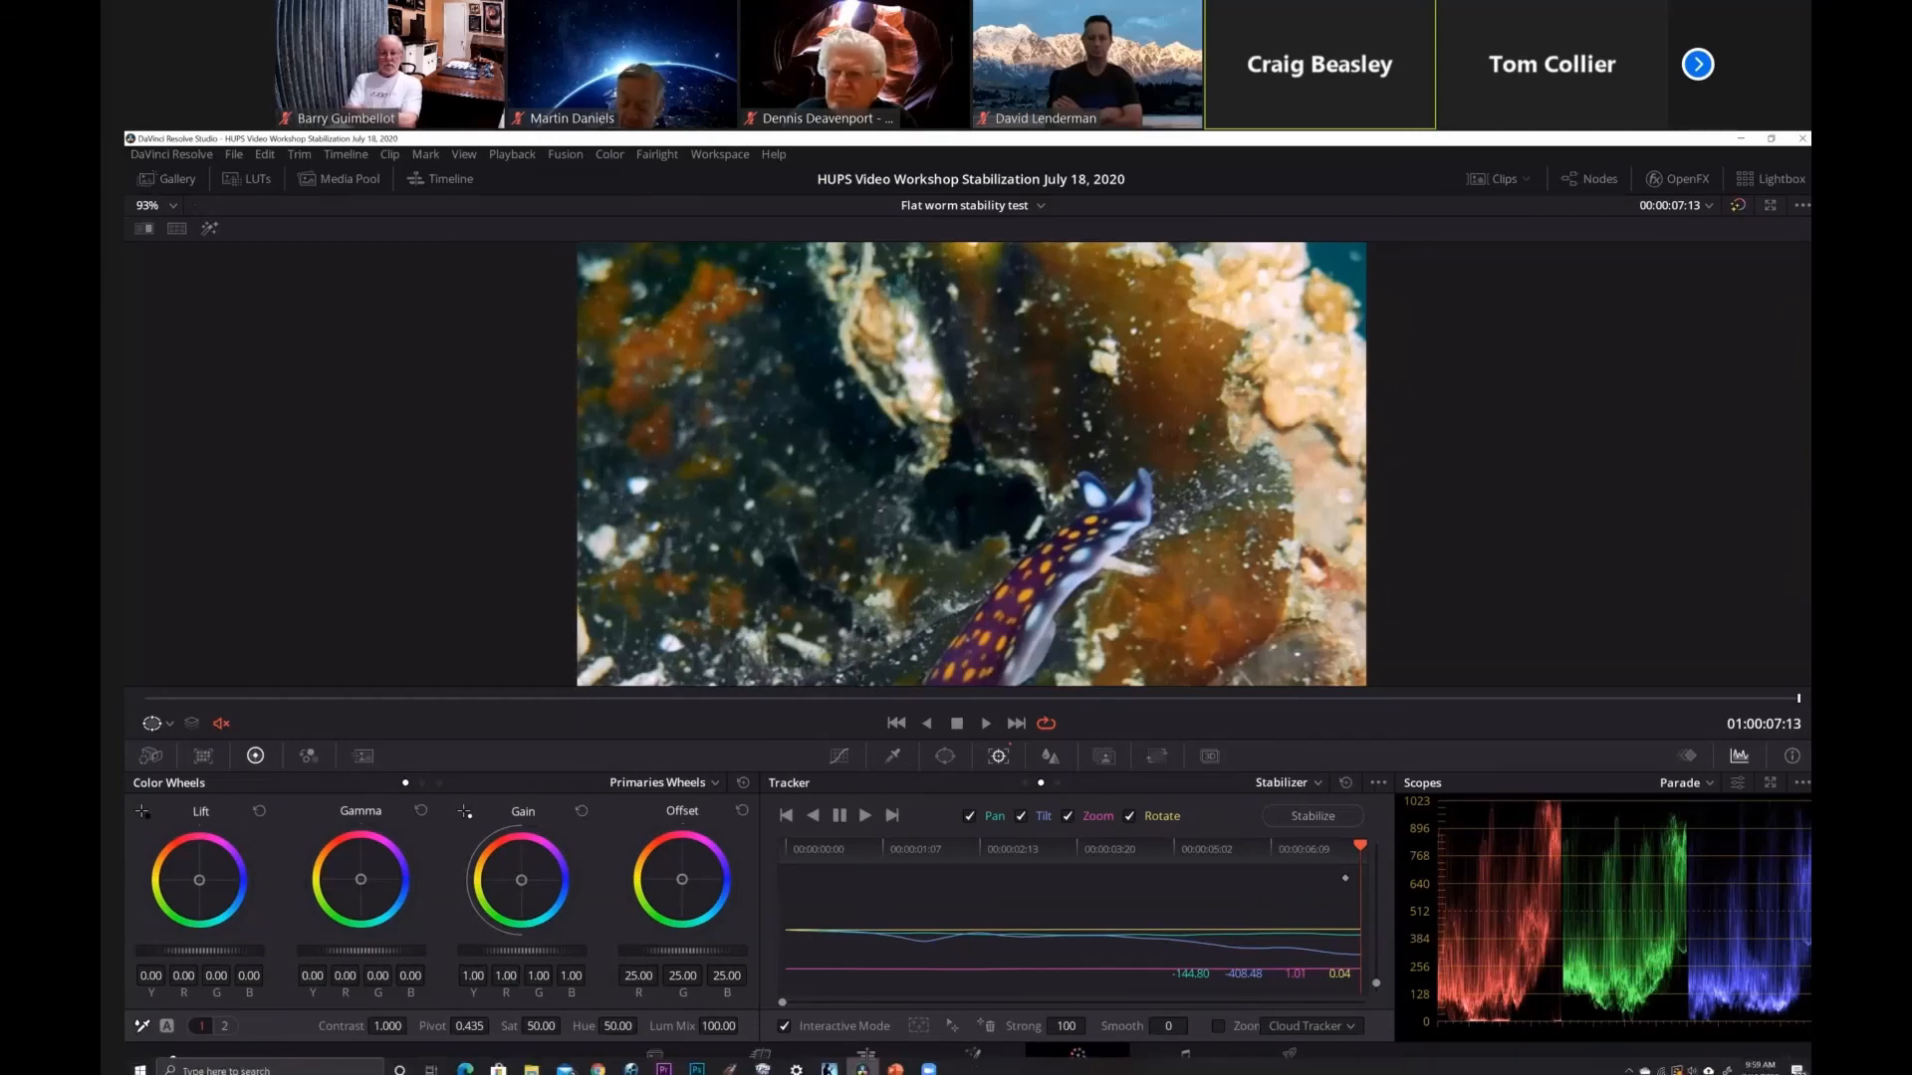
Switch to the slide presentation and advance the "Classic stabilizer, manual track and zoom" slide to its flatworm clip.
left_click(864, 1068)
left_click(1674, 1071)
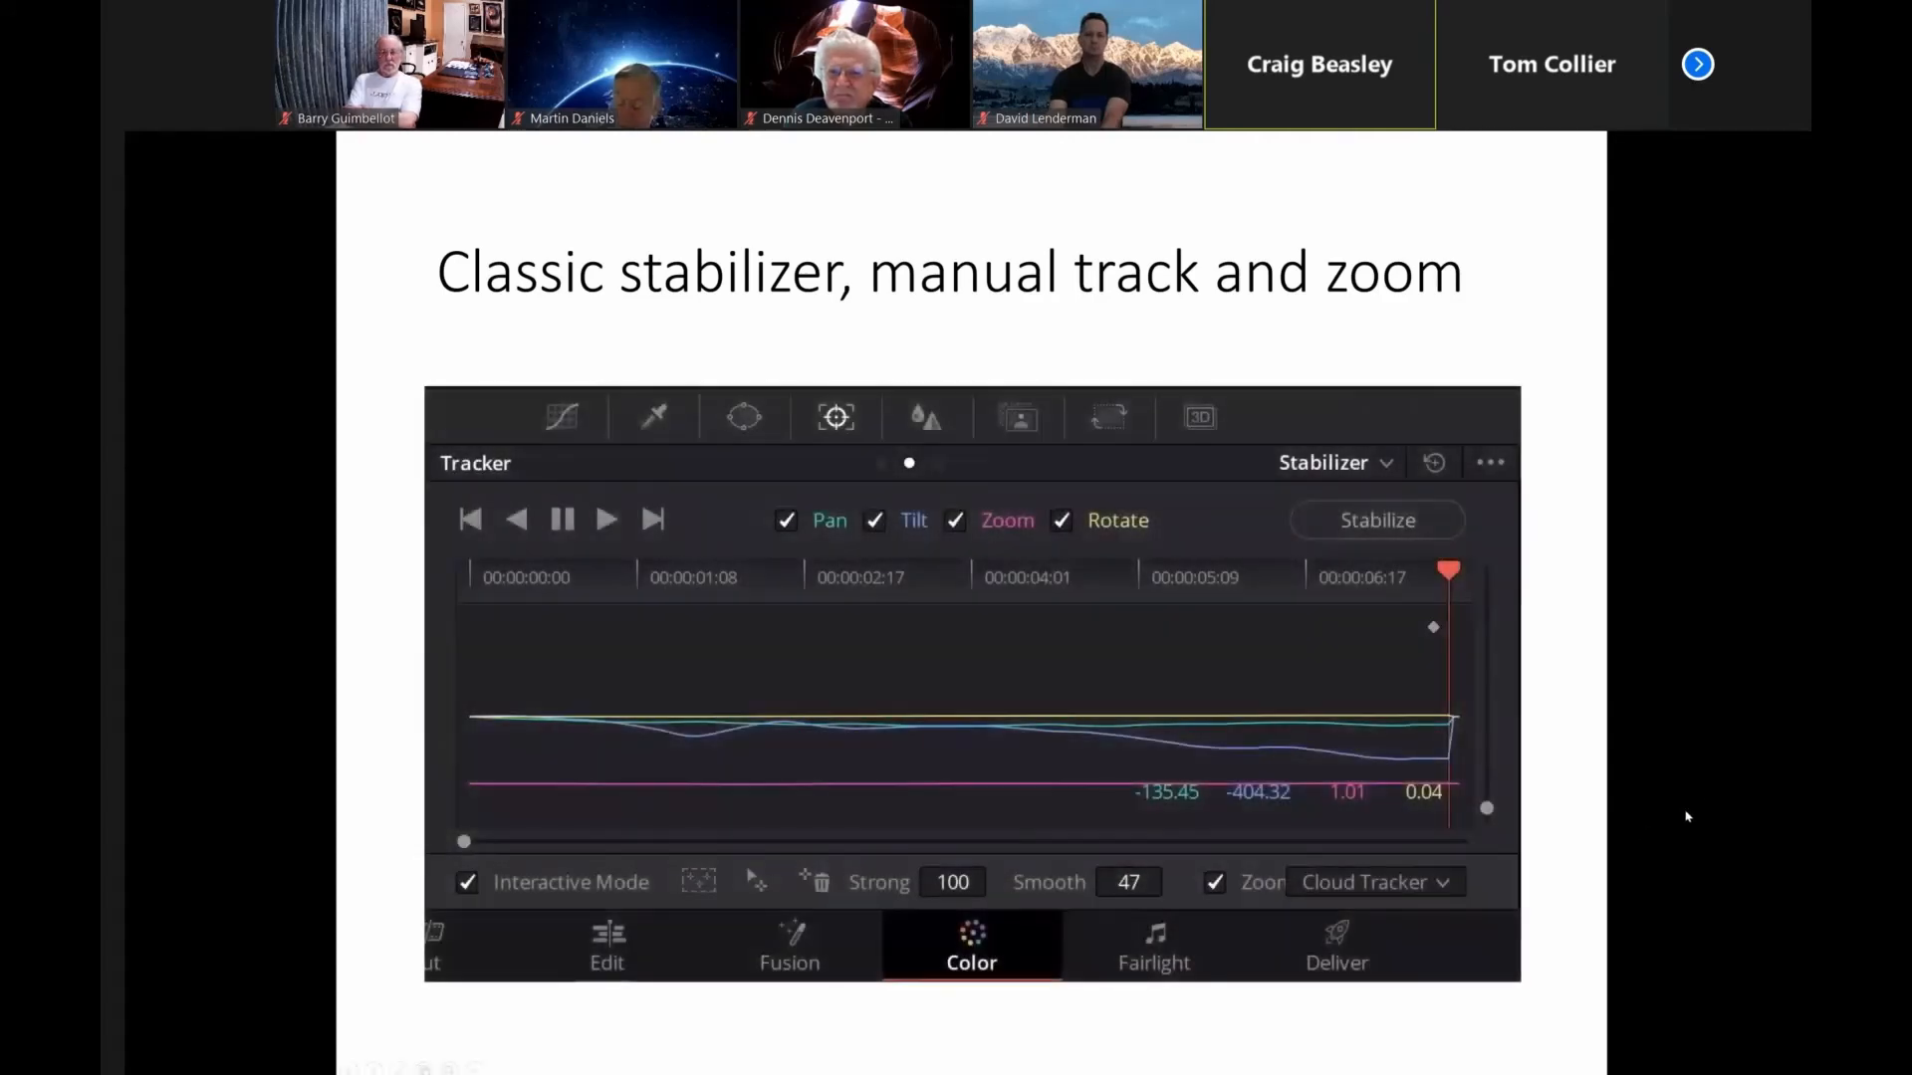
left_click(1688, 816)
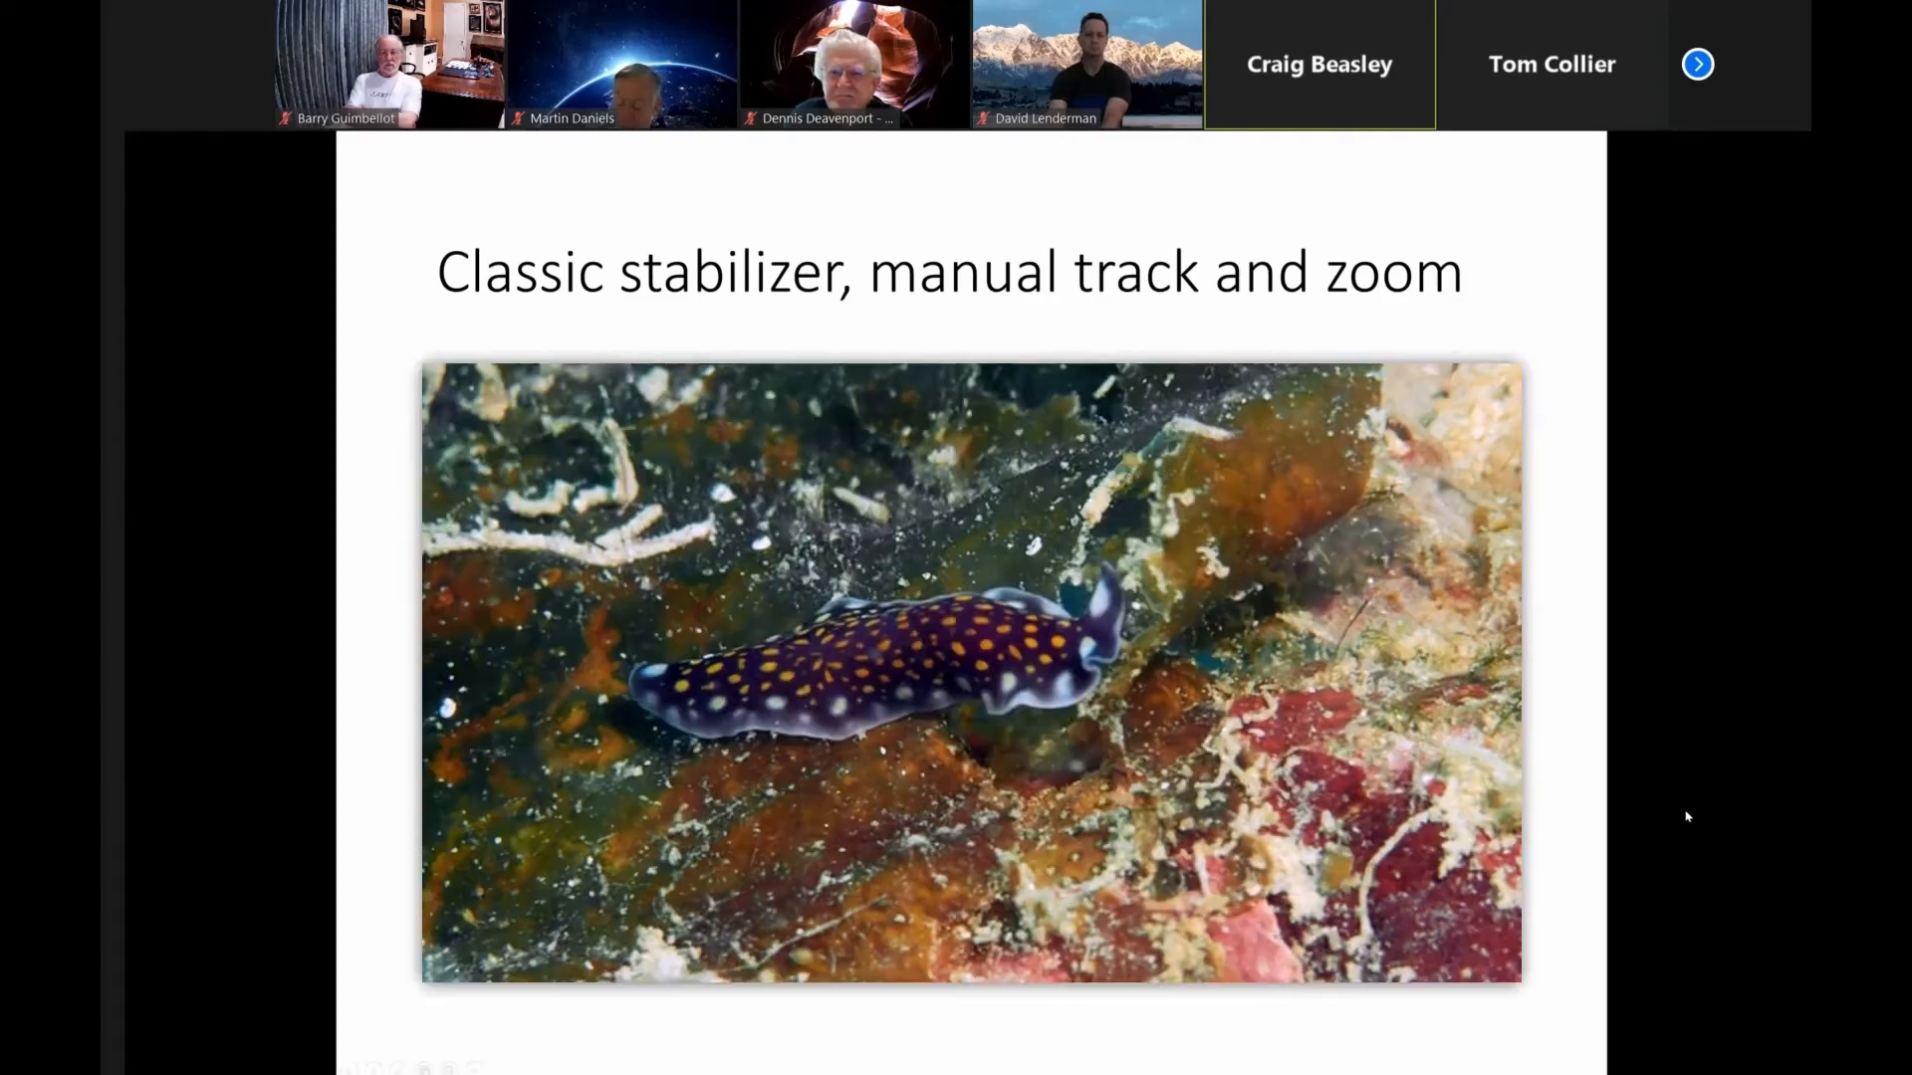
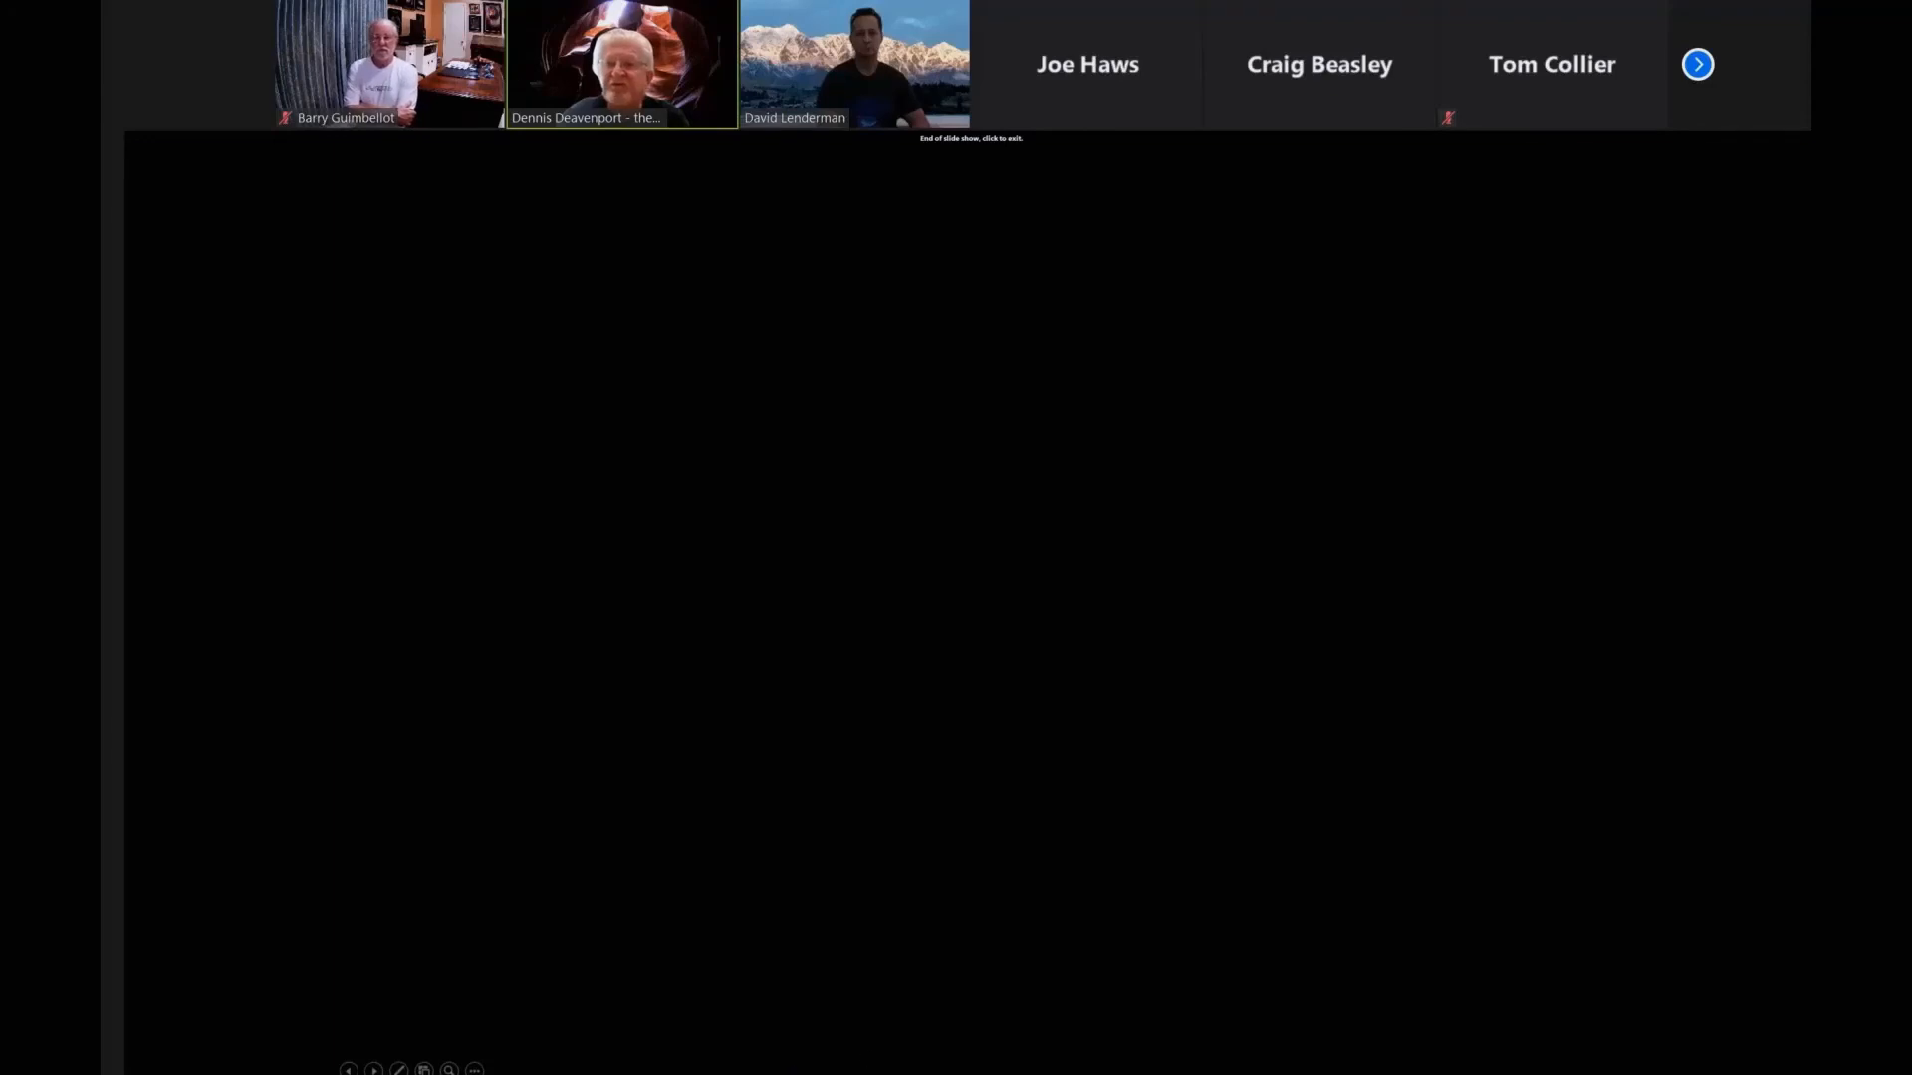
Leave the slide show, switch to DaVinci Resolve and turn on Dynamic Zoom for the first flatworm clip.
key("Escape")
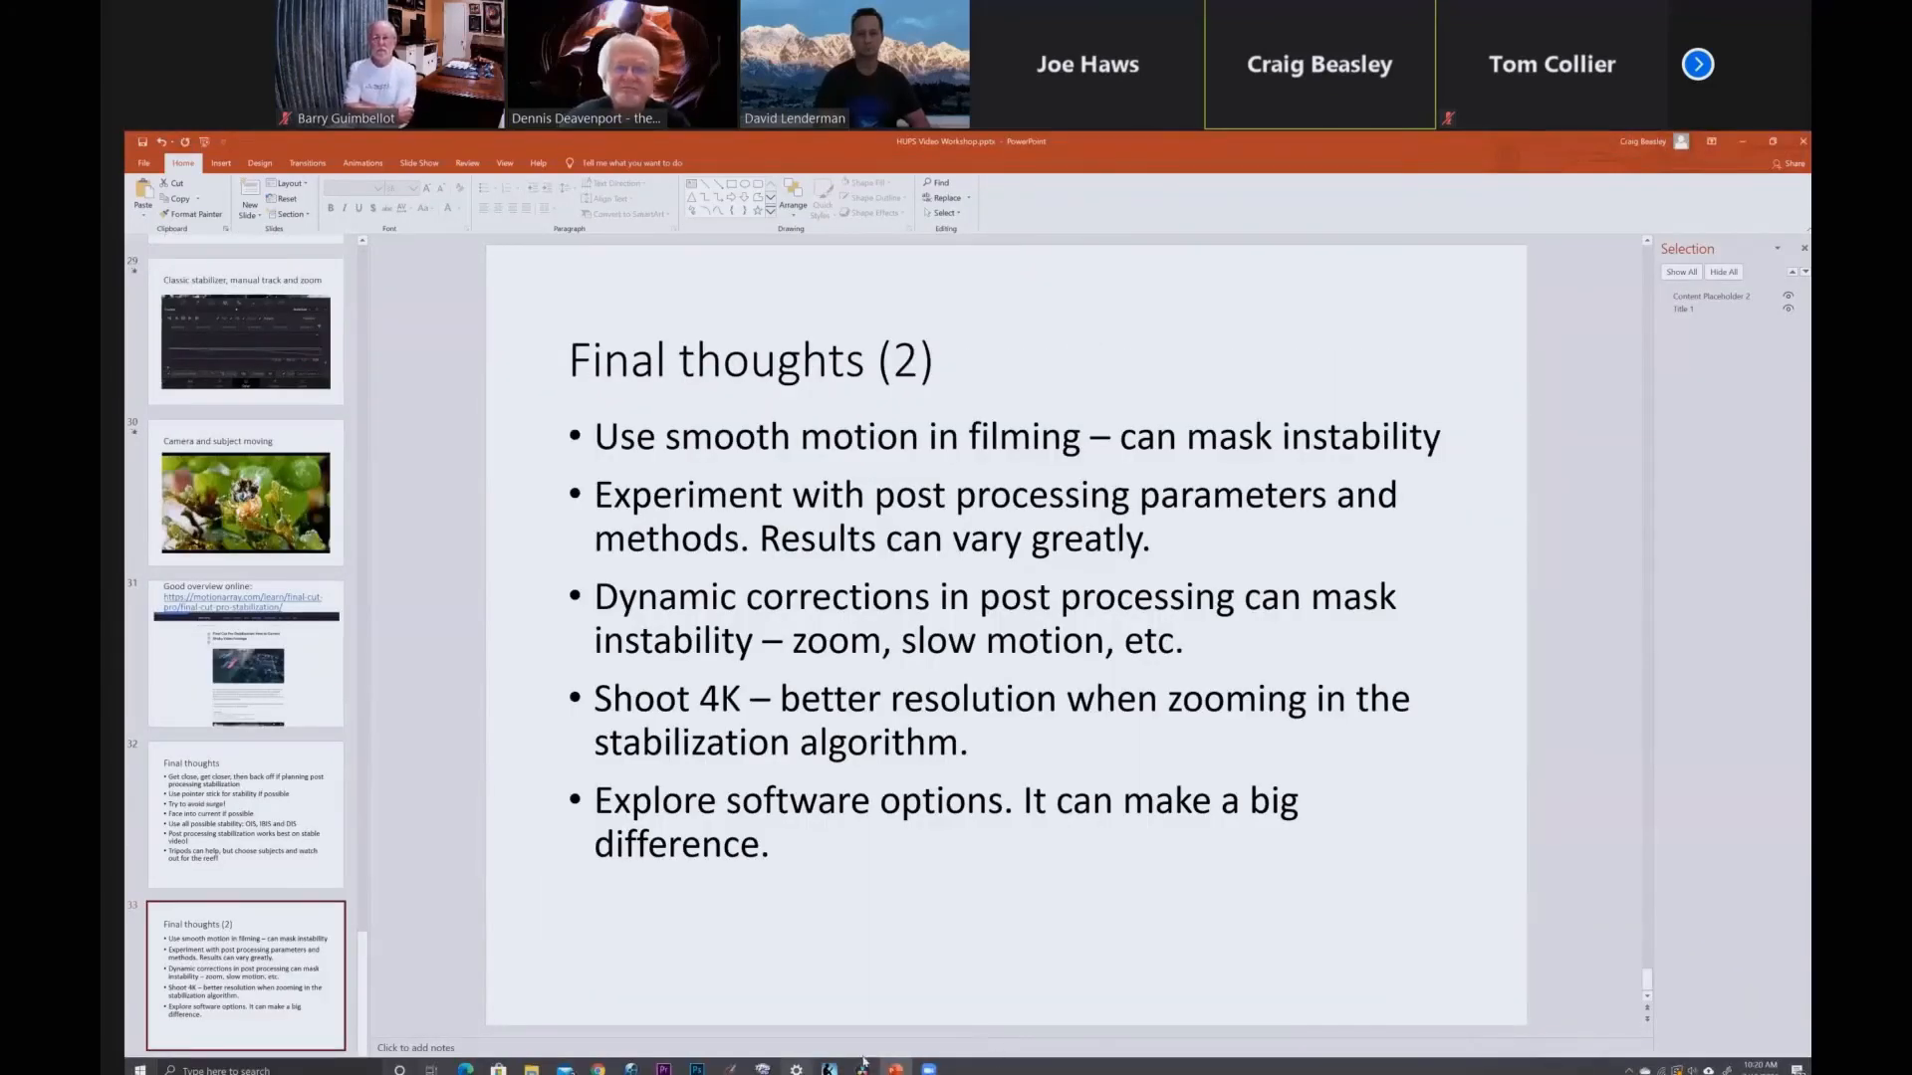
left_click(863, 1067)
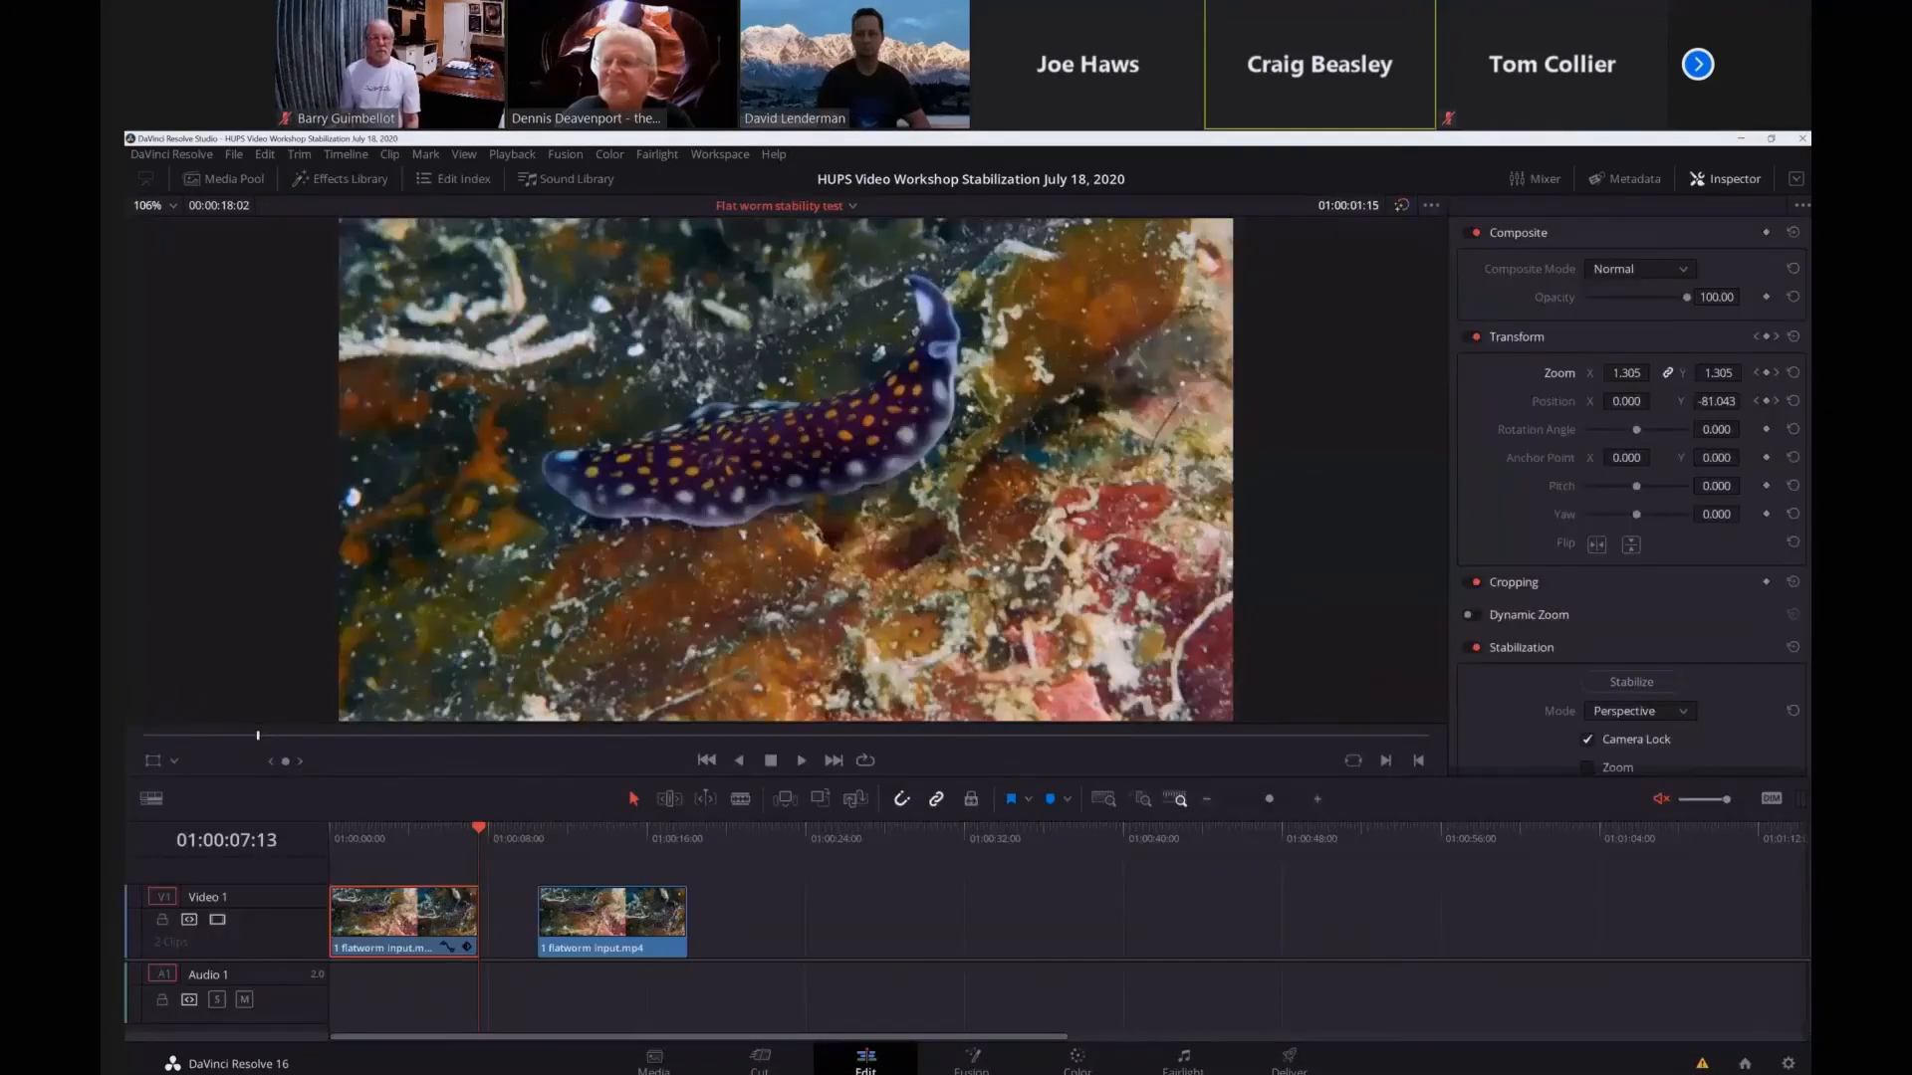
scroll(1805, 618, "down", 2)
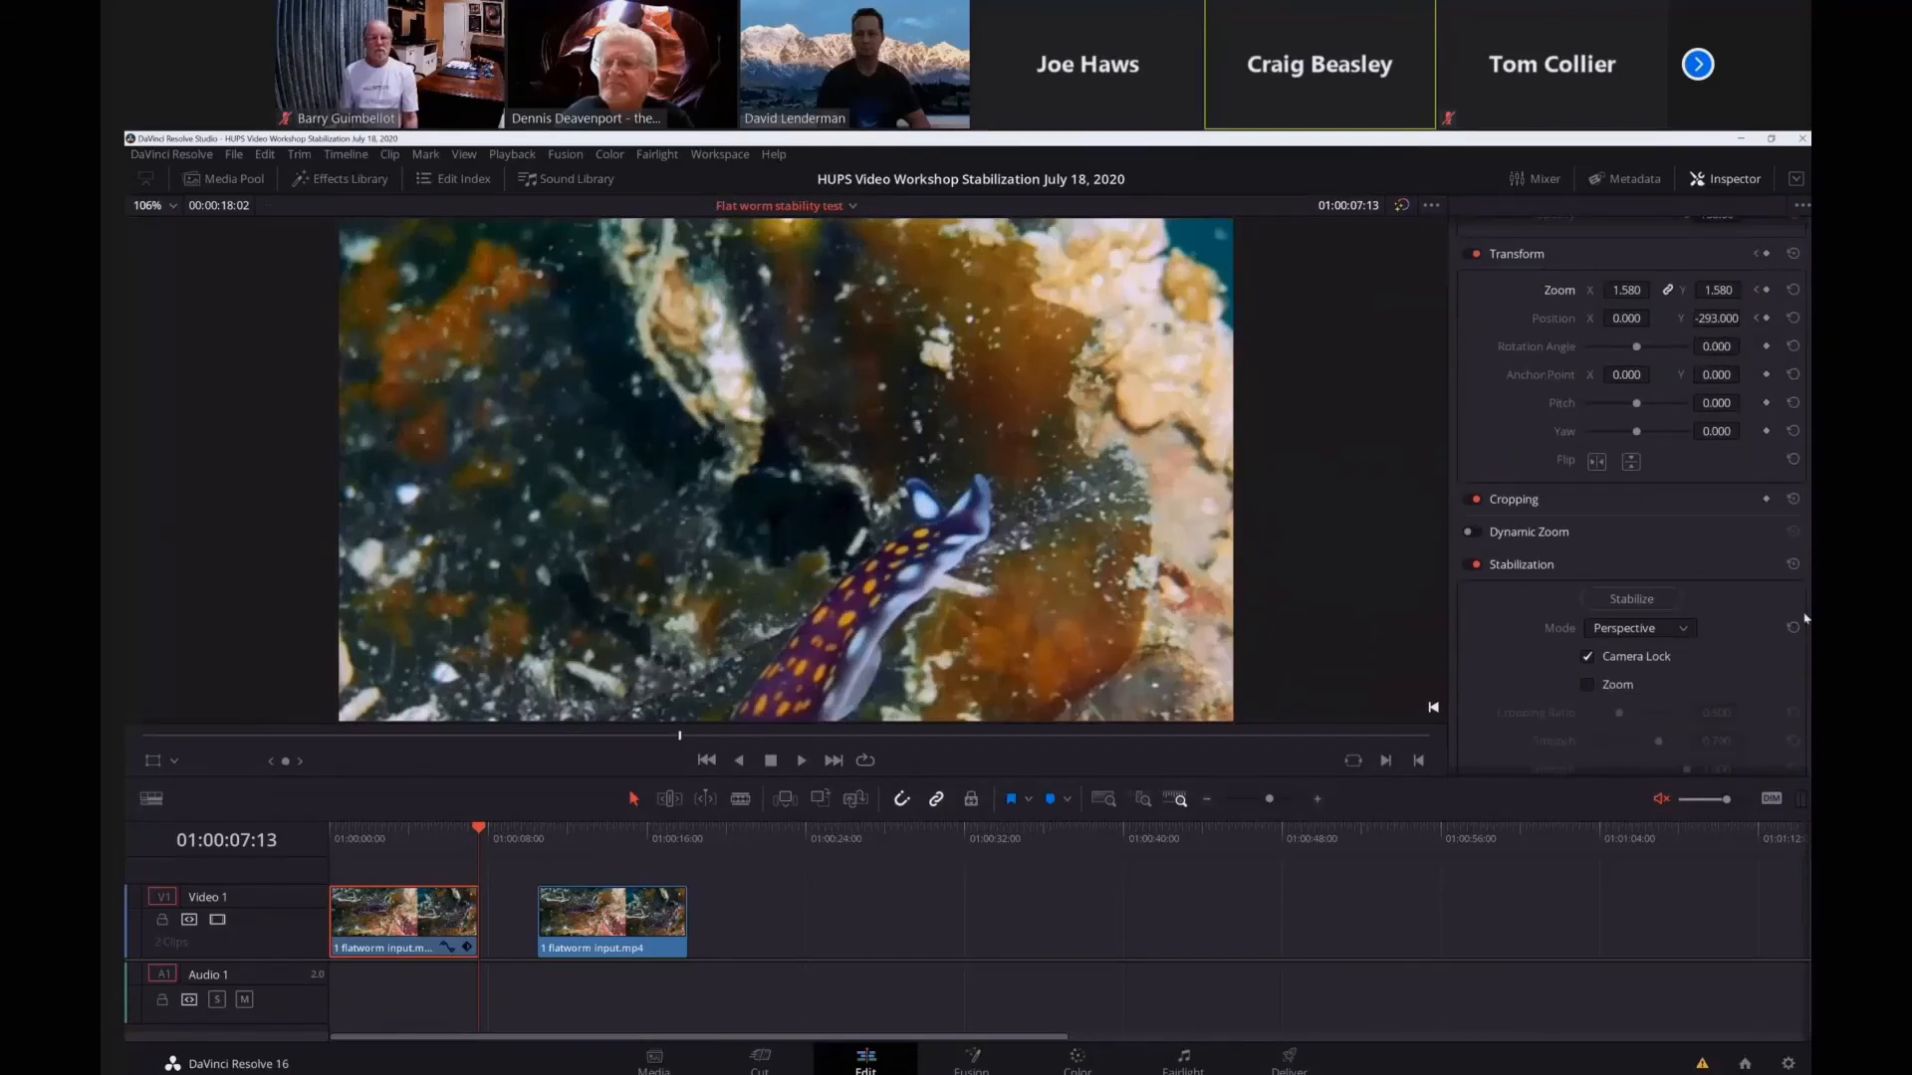
scroll(1514, 442, "down", 2)
left_click(1524, 450)
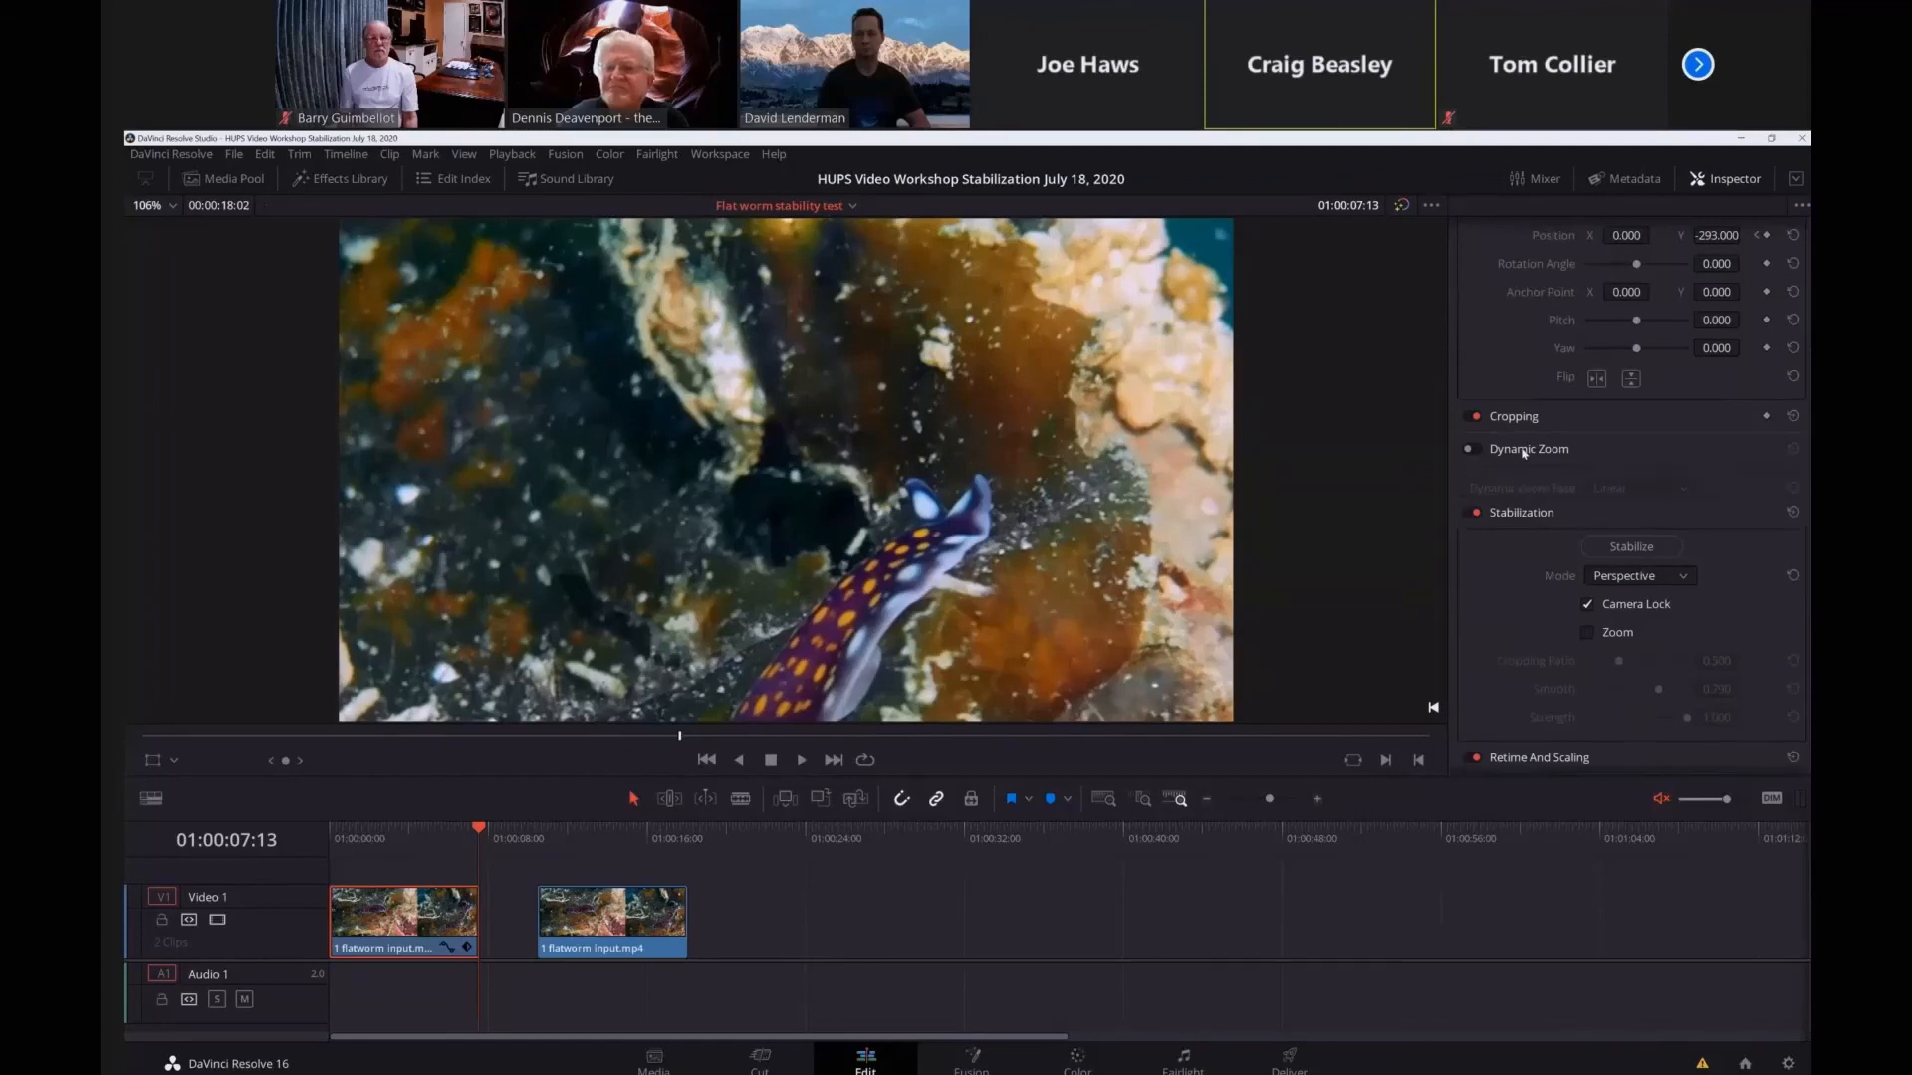
left_click(1478, 449)
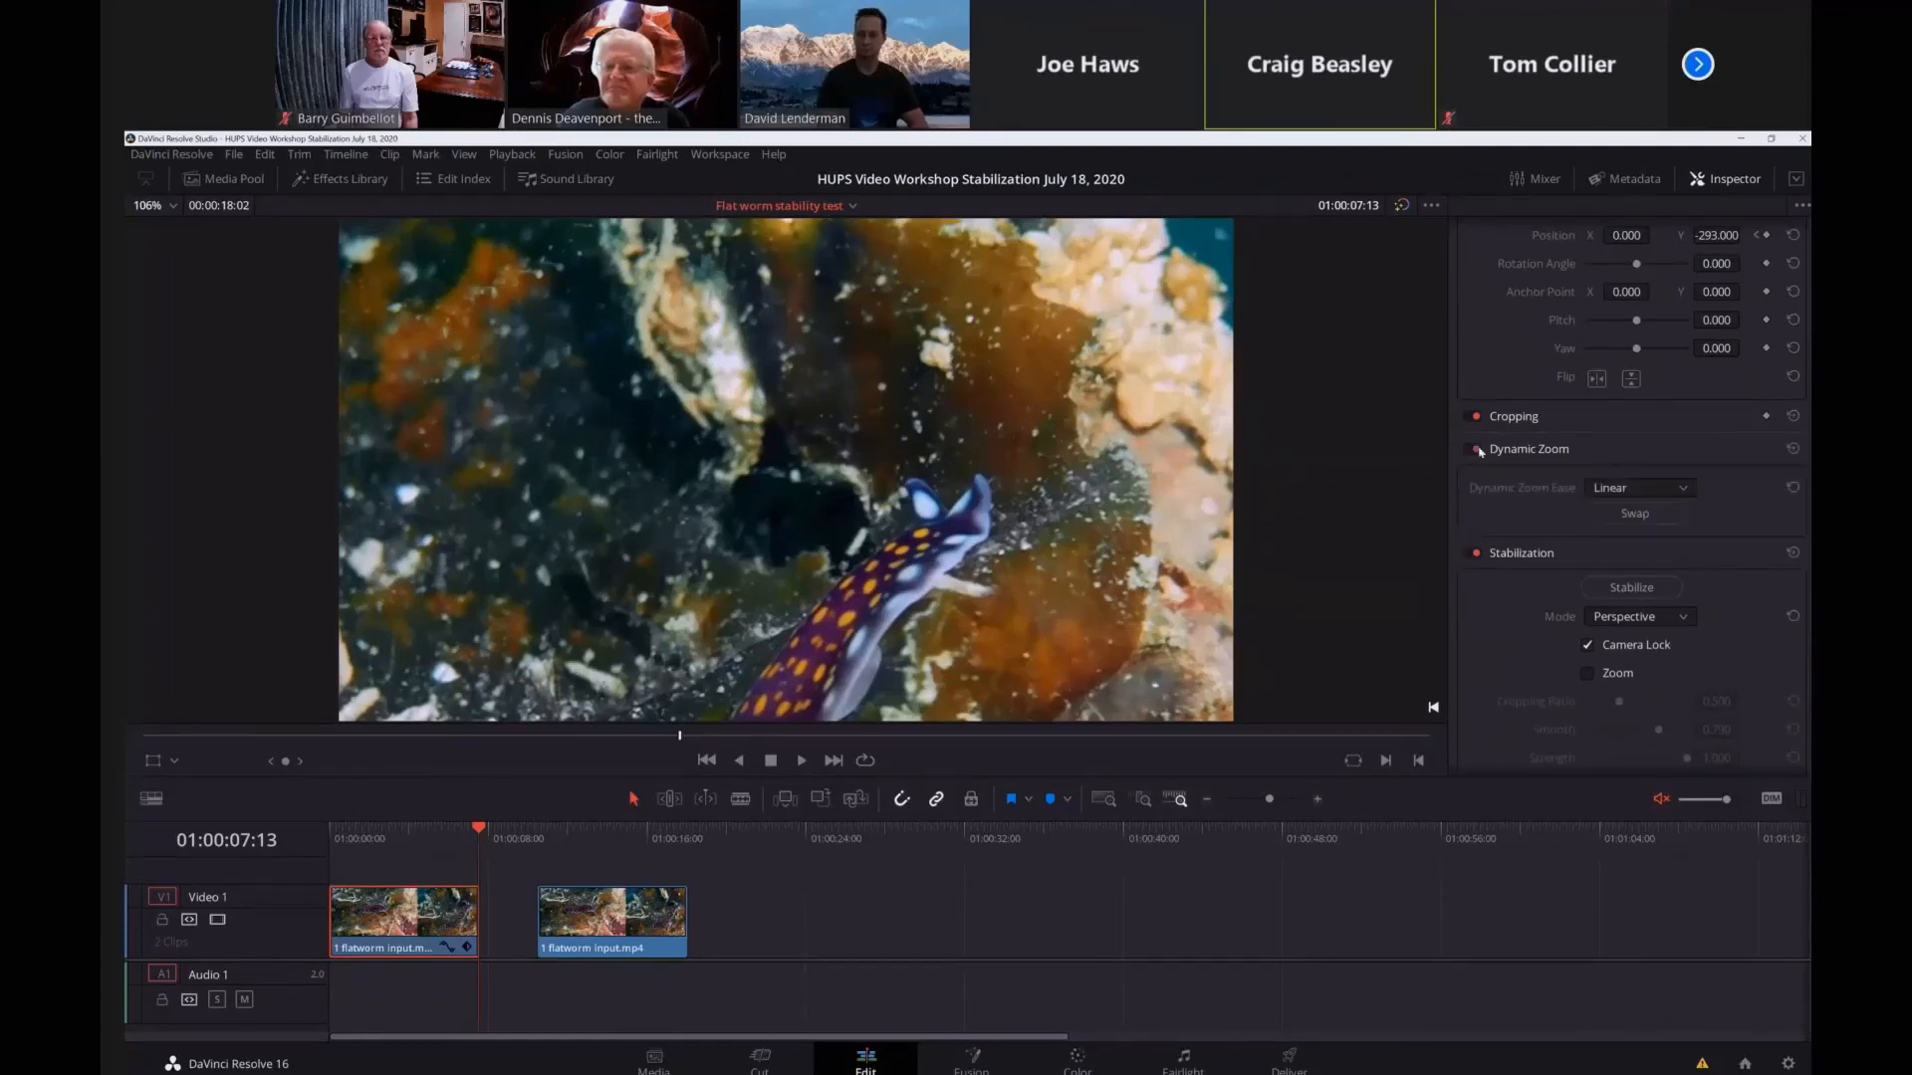
Show the Dynamic Zoom frames over the picture and shrink the green start frame to about a quarter of the picture width.
left_click(174, 762)
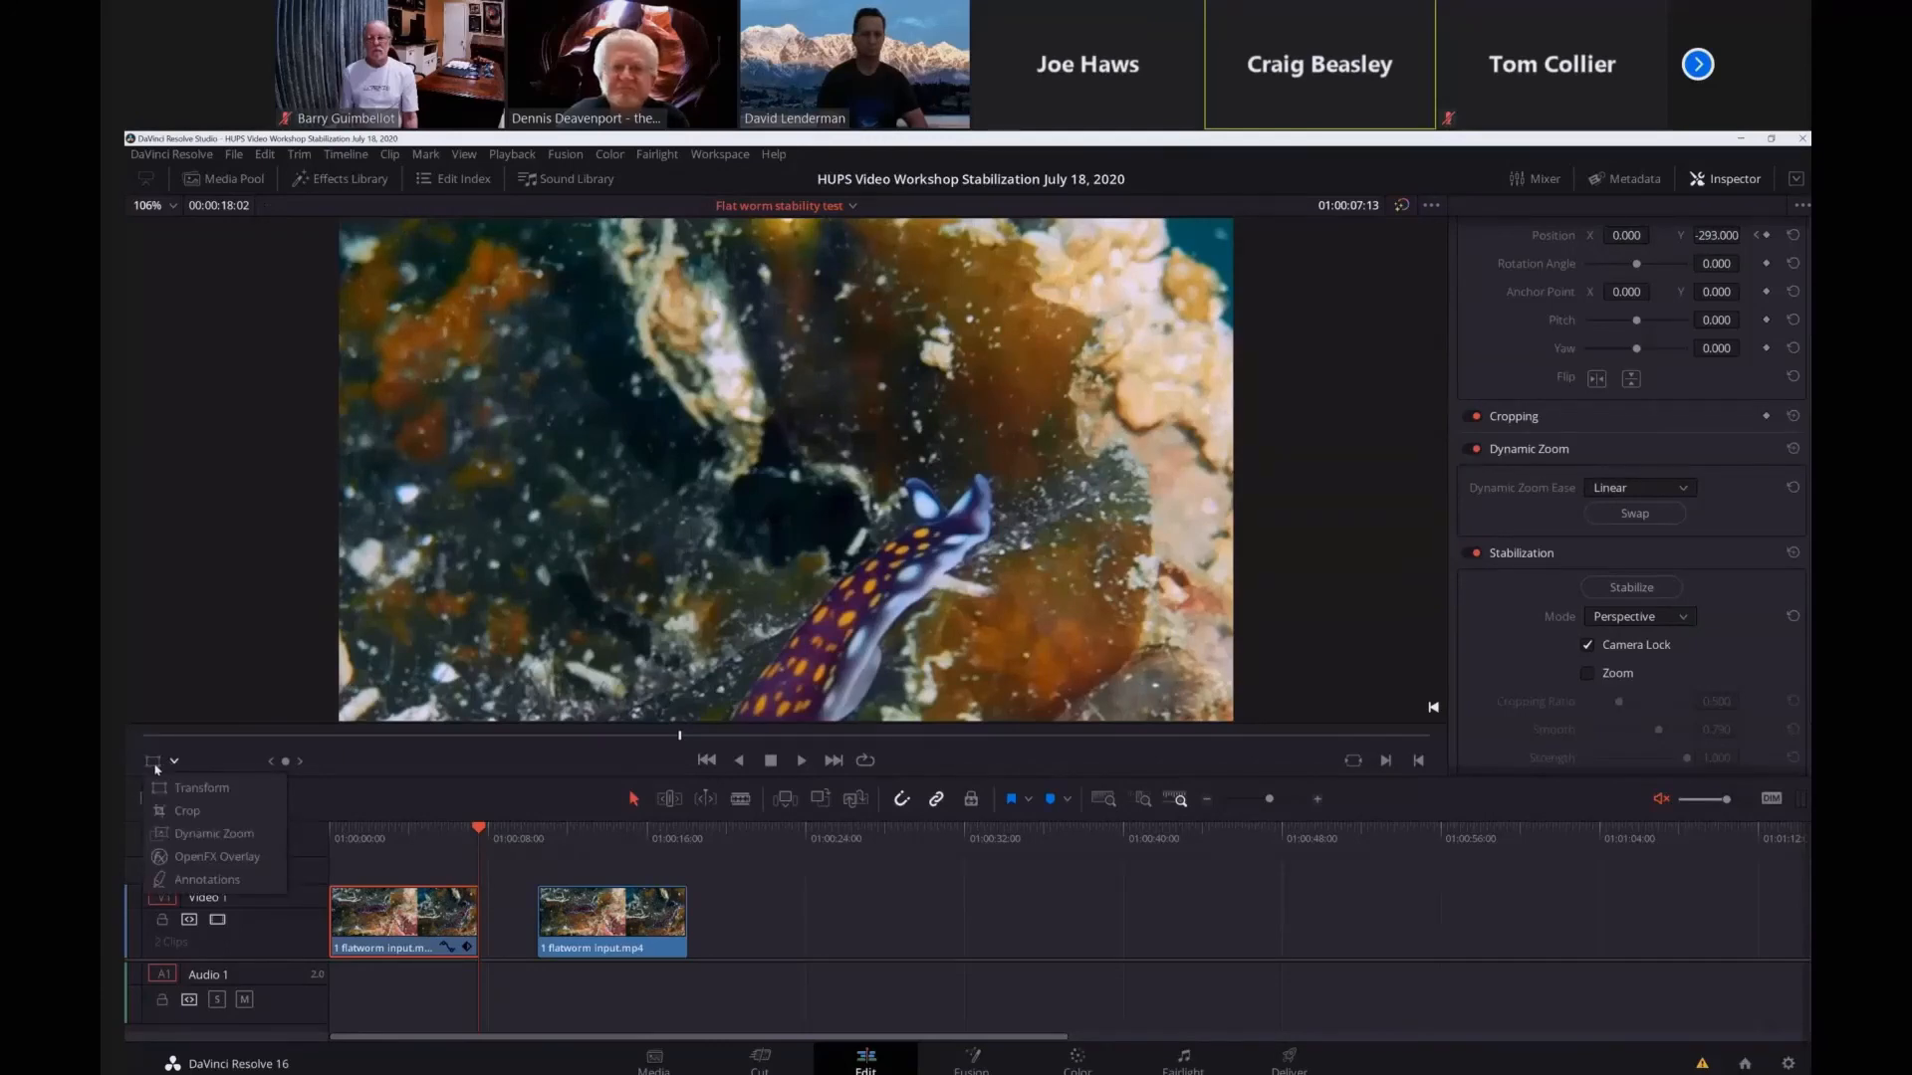
left_click(161, 789)
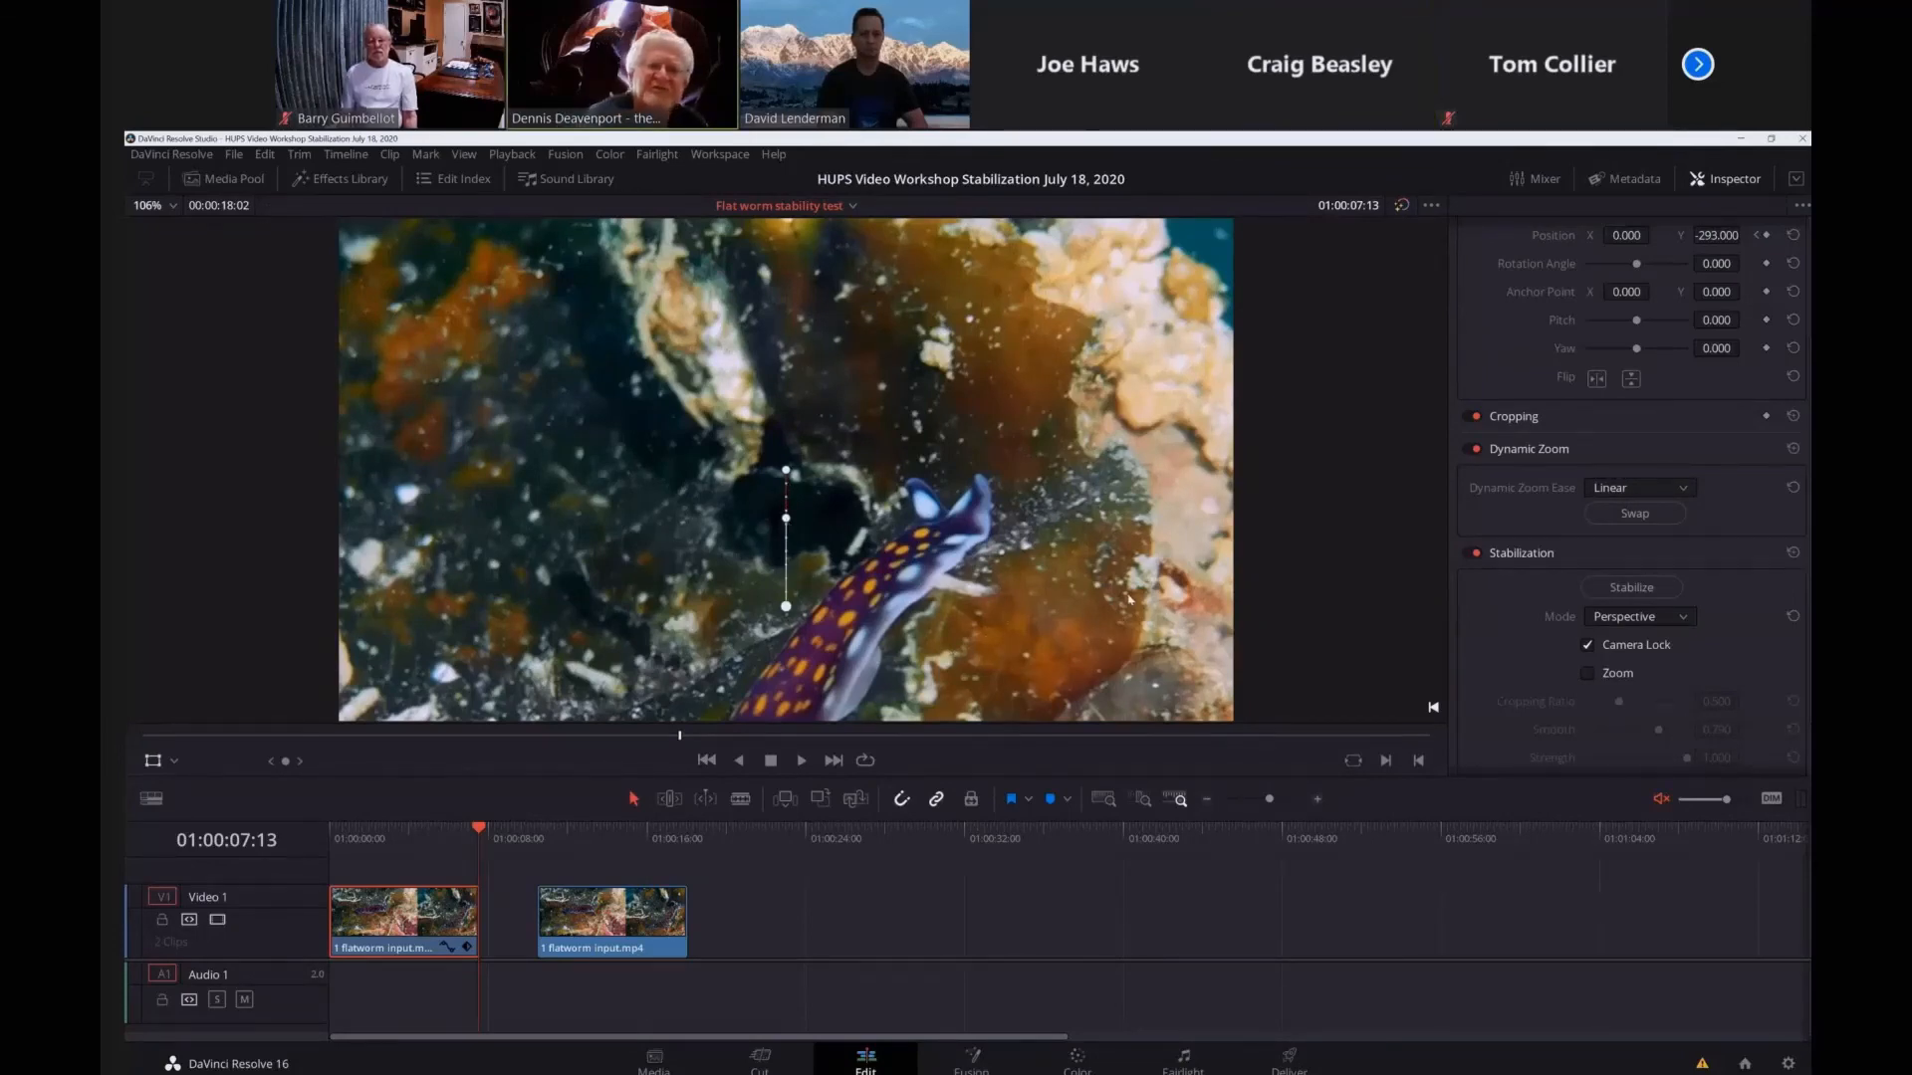
left_click(175, 762)
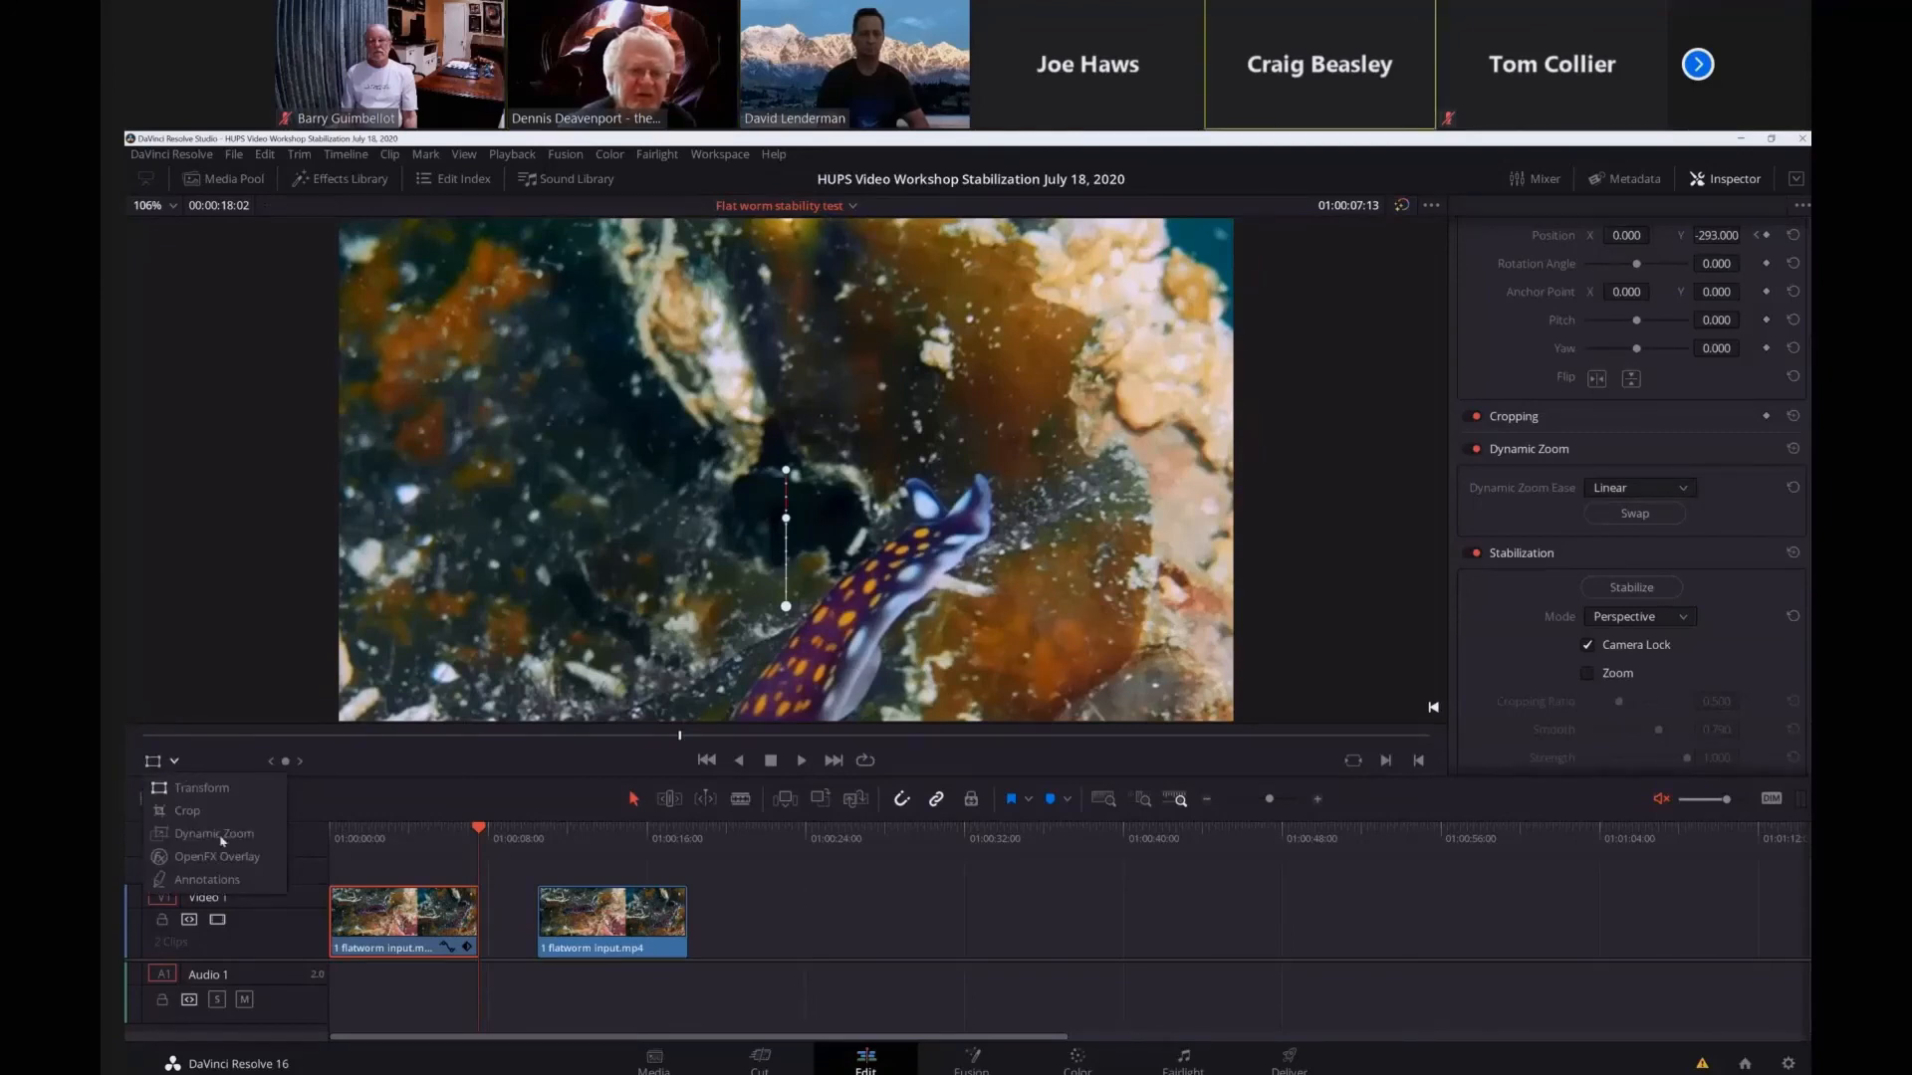
left_click(214, 834)
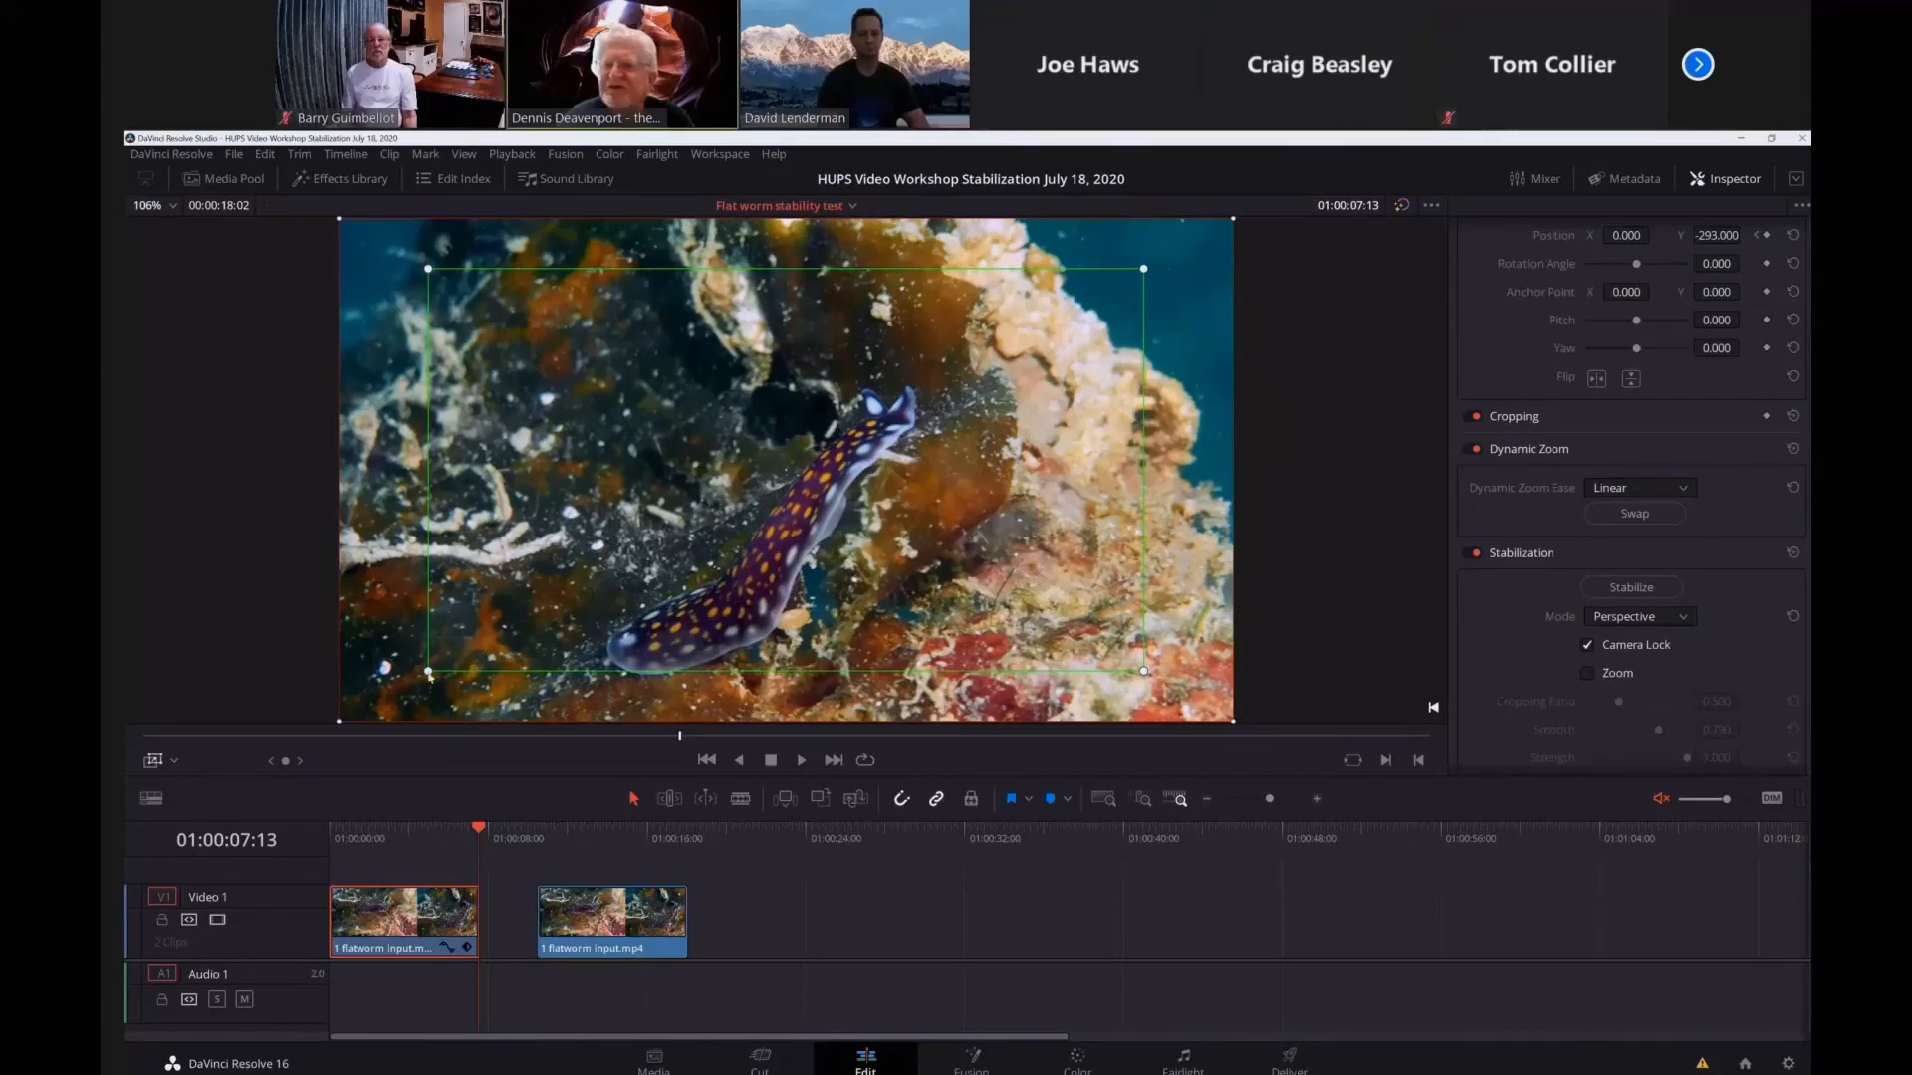
left_click_drag(429, 672, 673, 534)
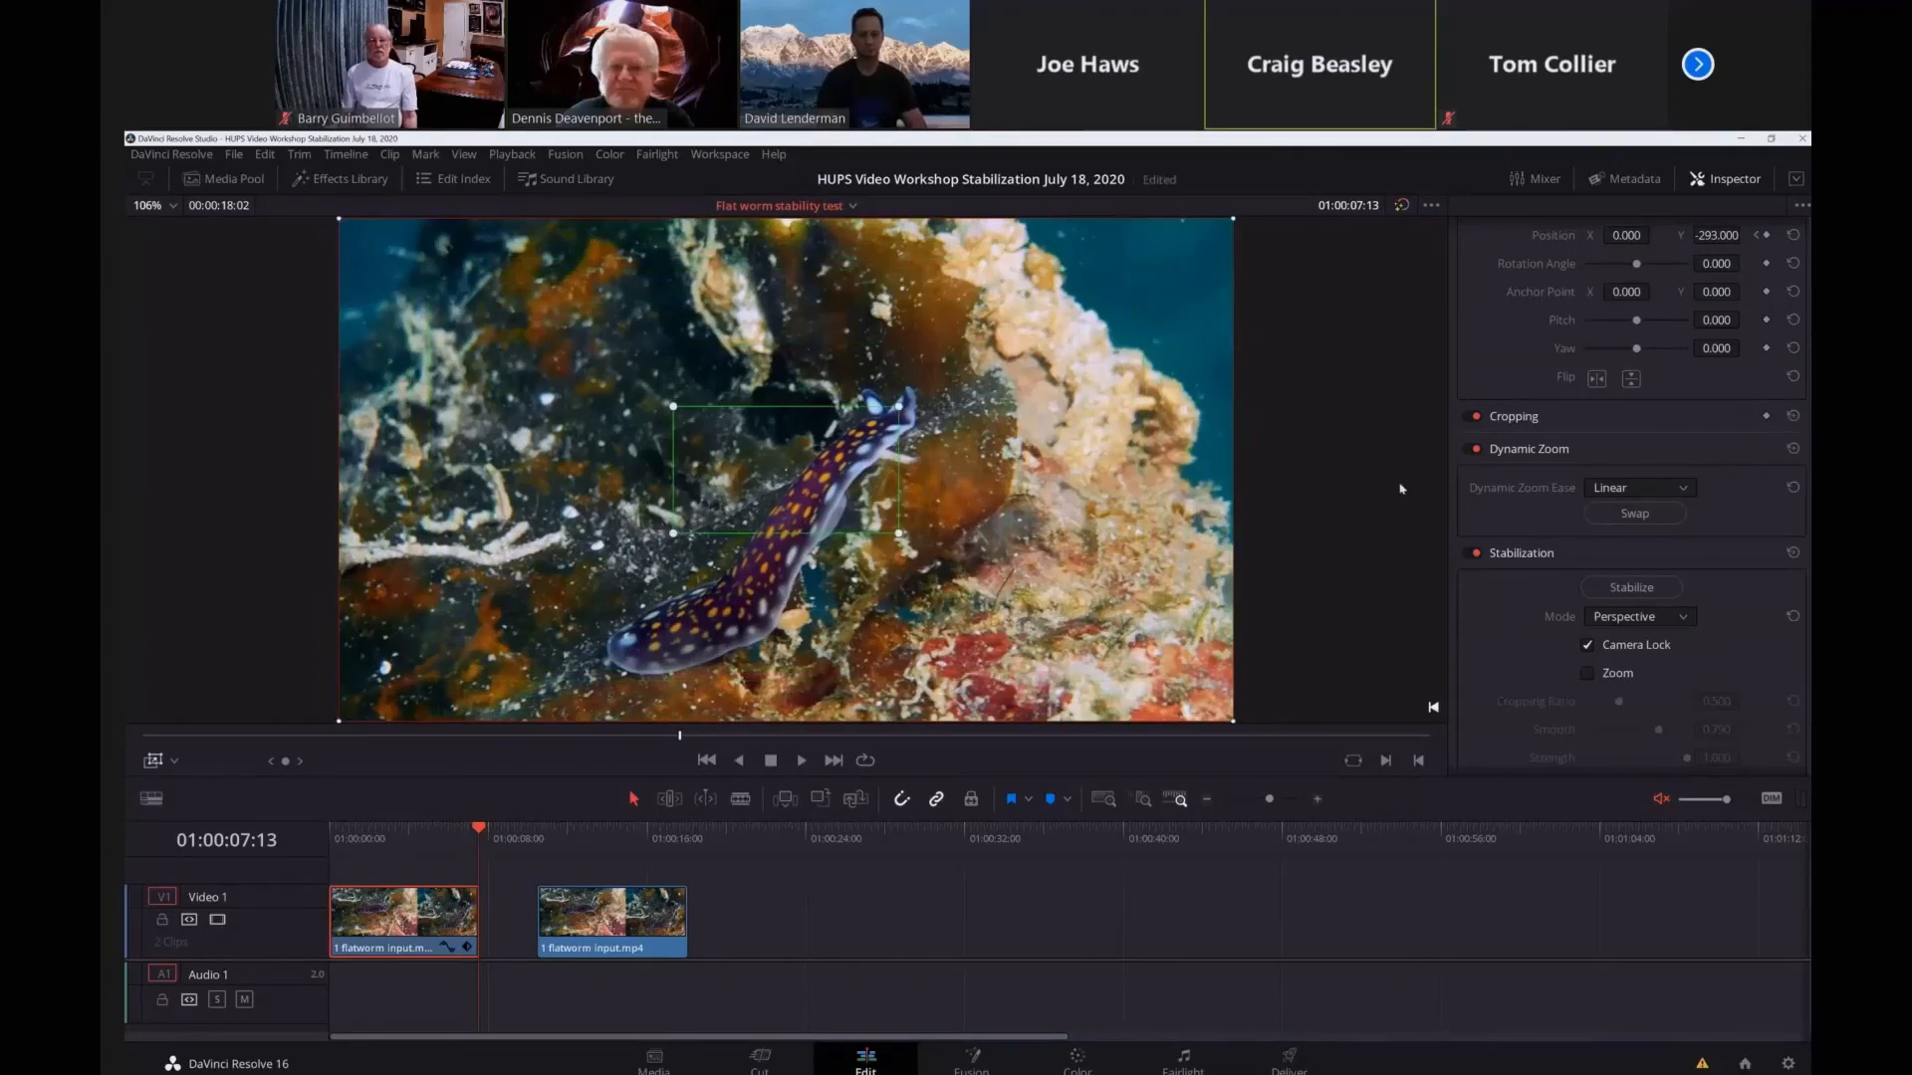
Look over the Dynamic Zoom easing options, then try a smaller red end frame and enlarge it back to the full picture.
left_click(1681, 490)
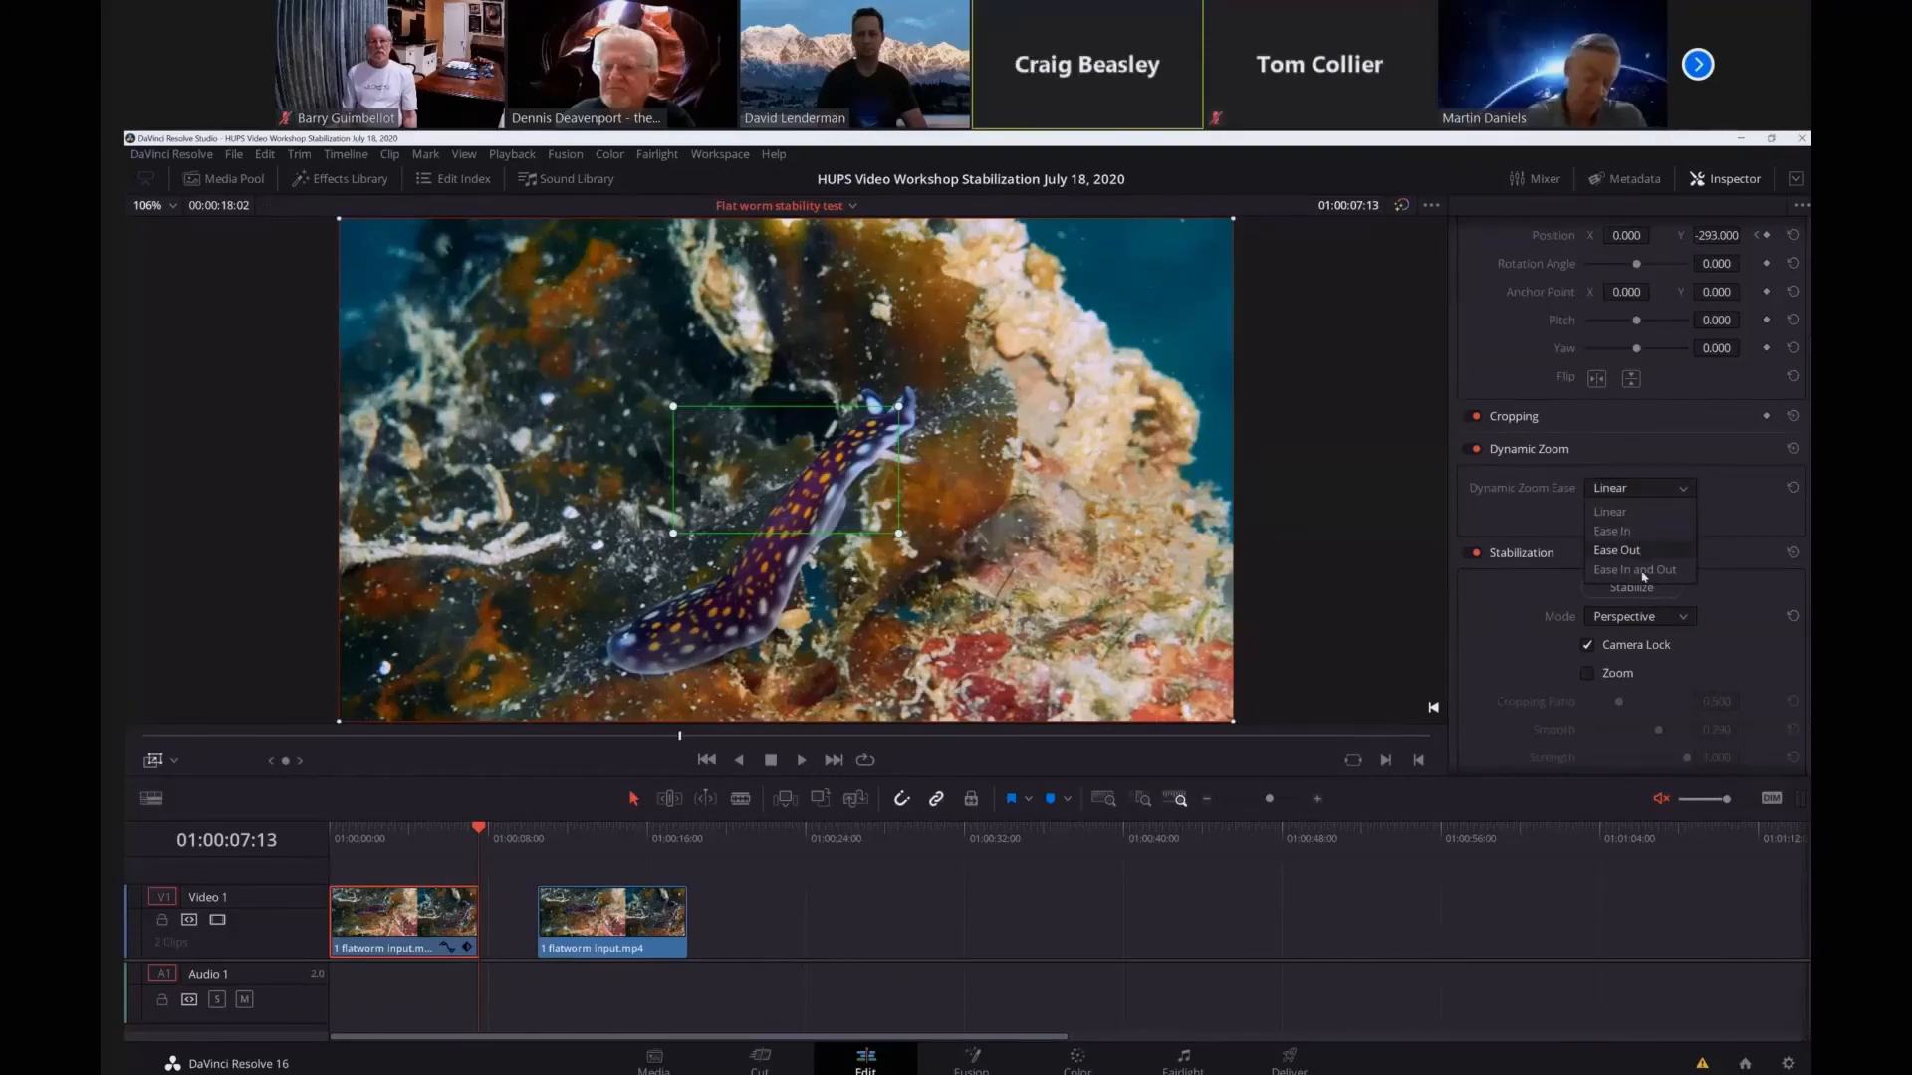
left_click(1364, 602)
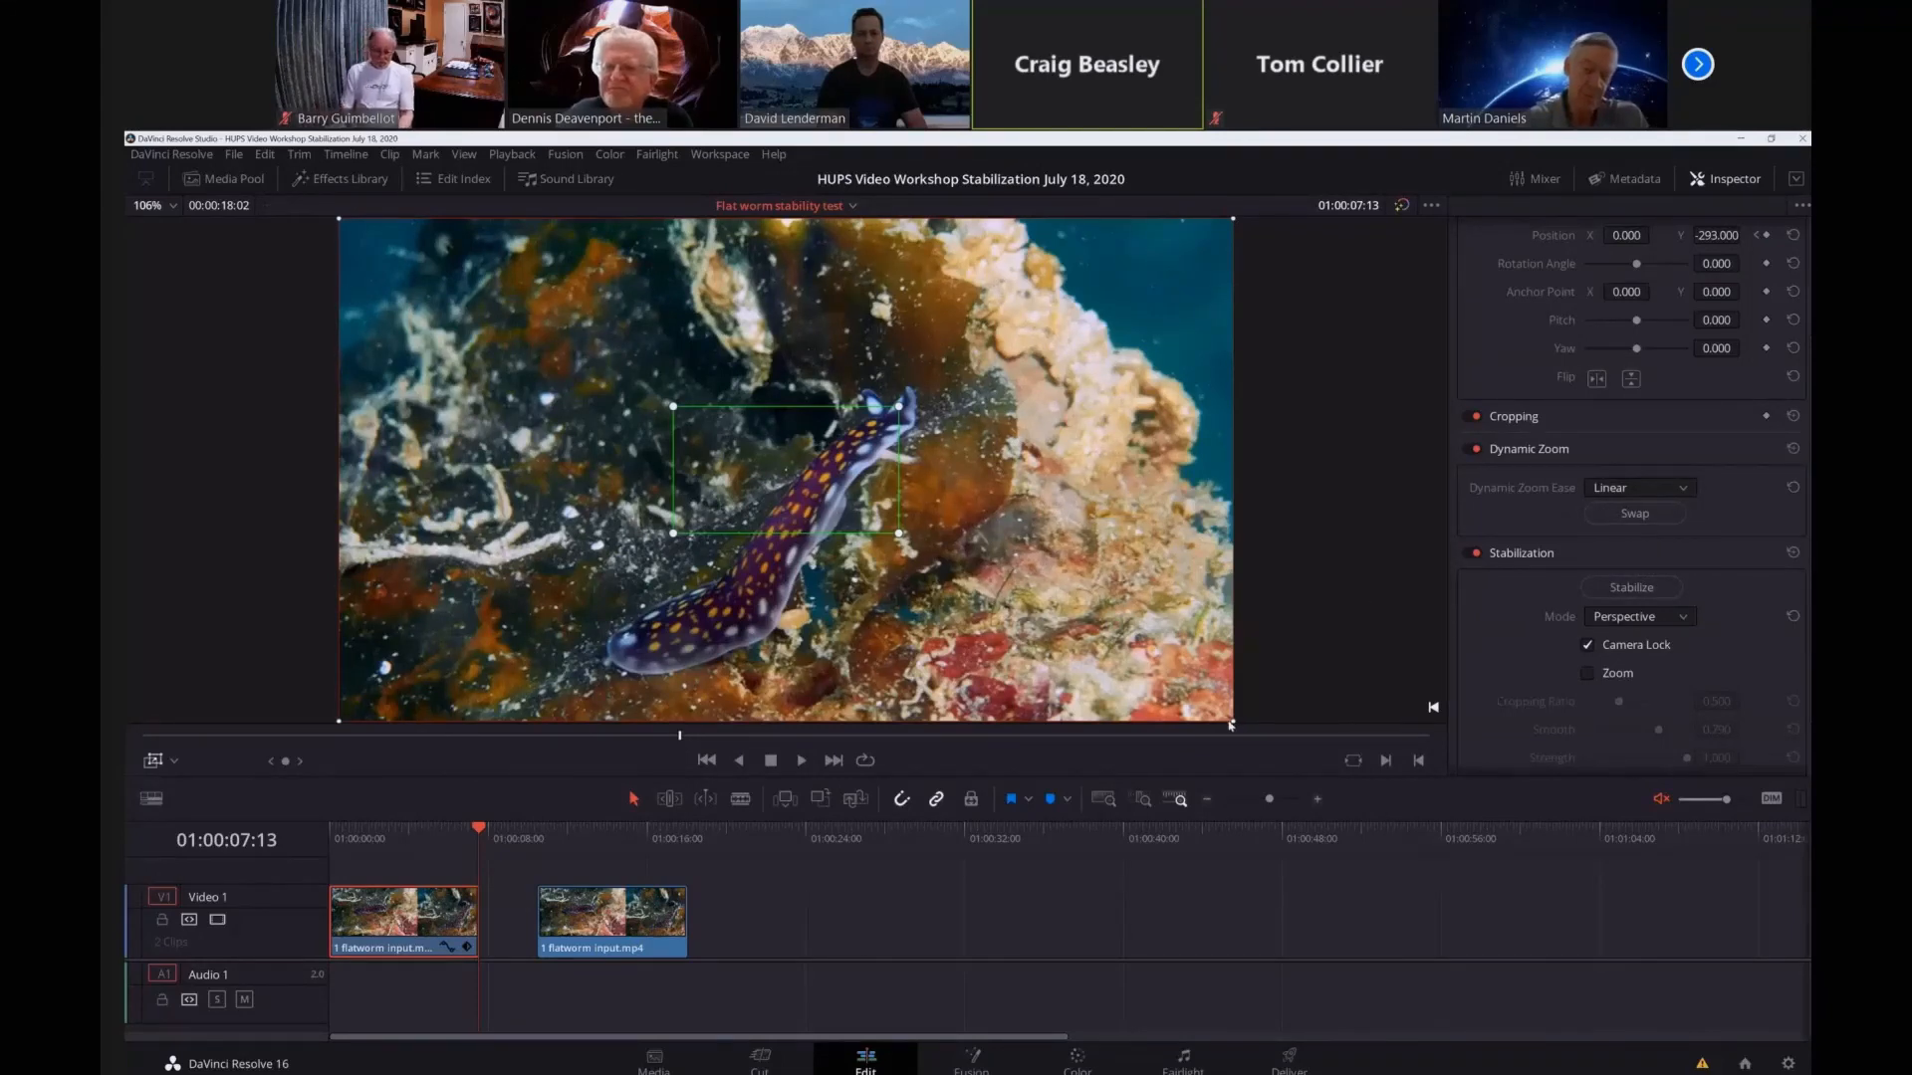
left_click_drag(1234, 722, 1097, 544)
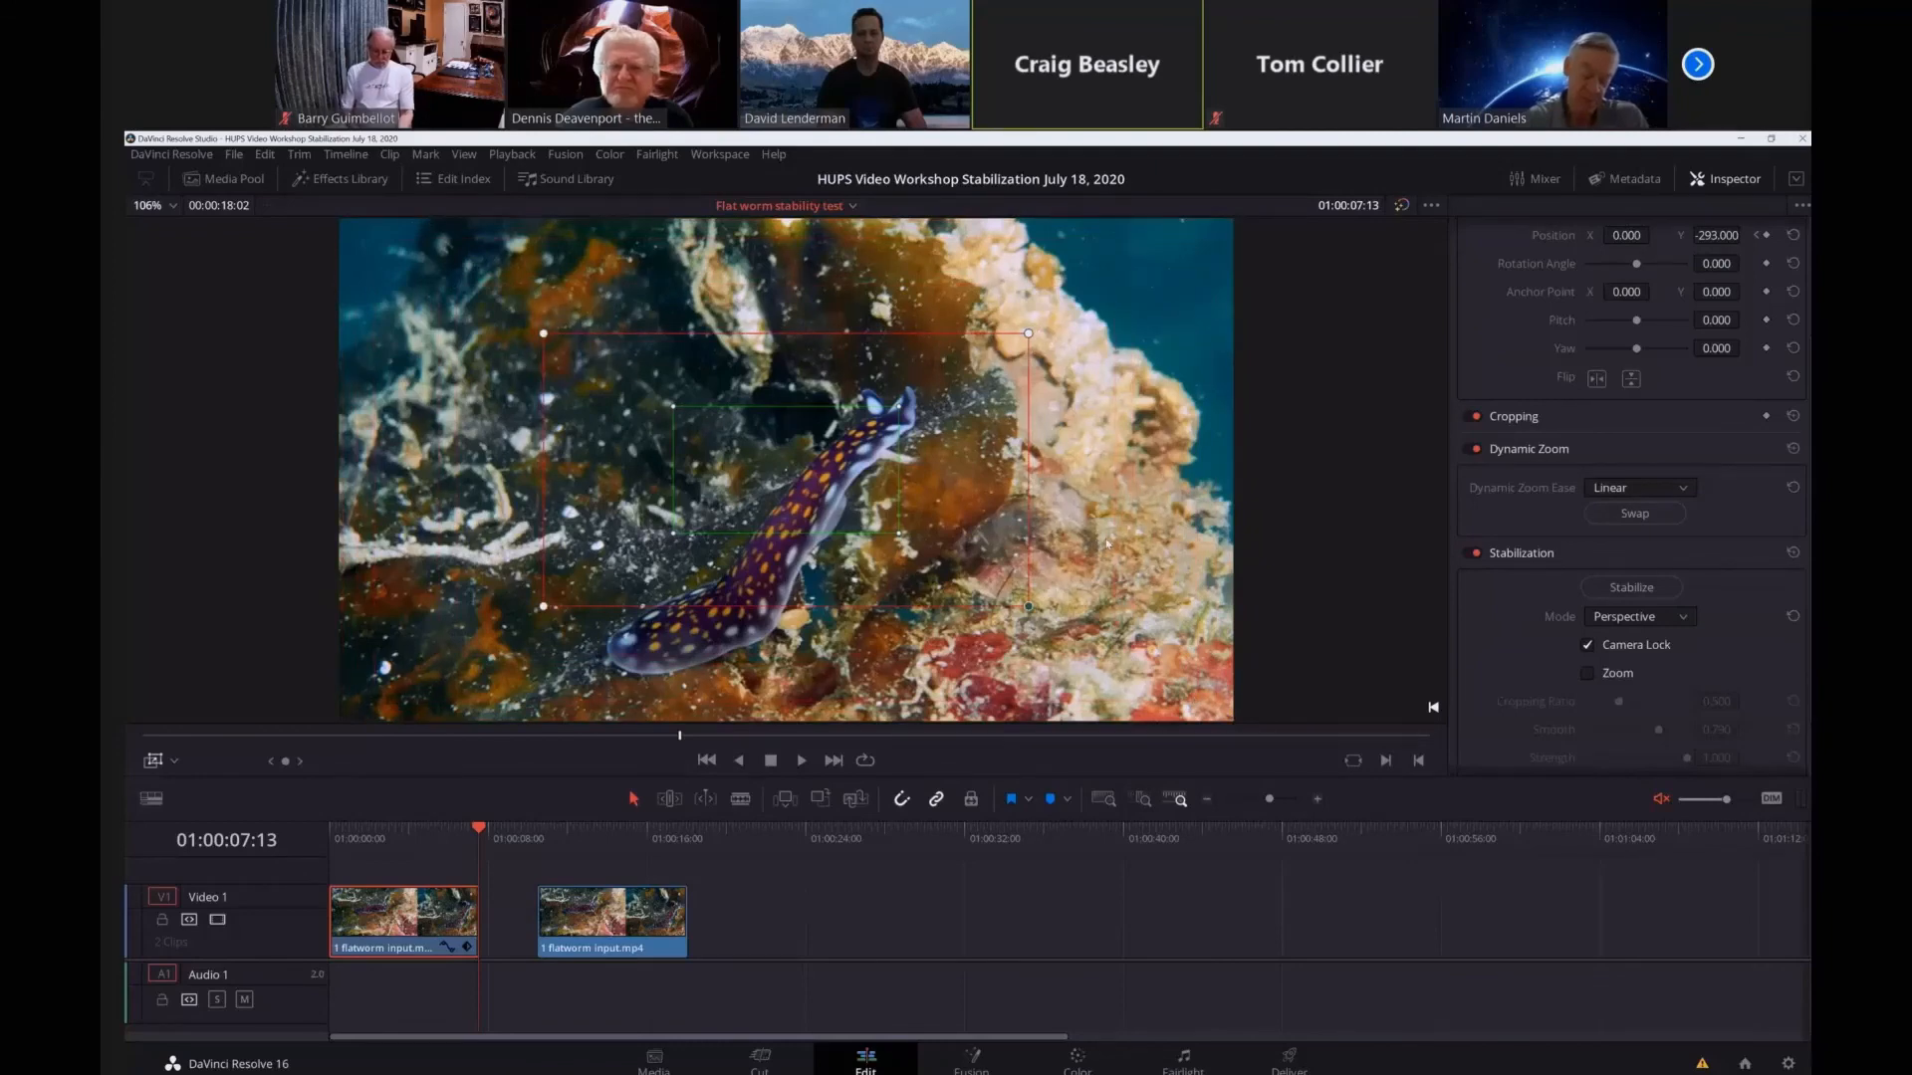
left_click_drag(1028, 607, 1268, 690)
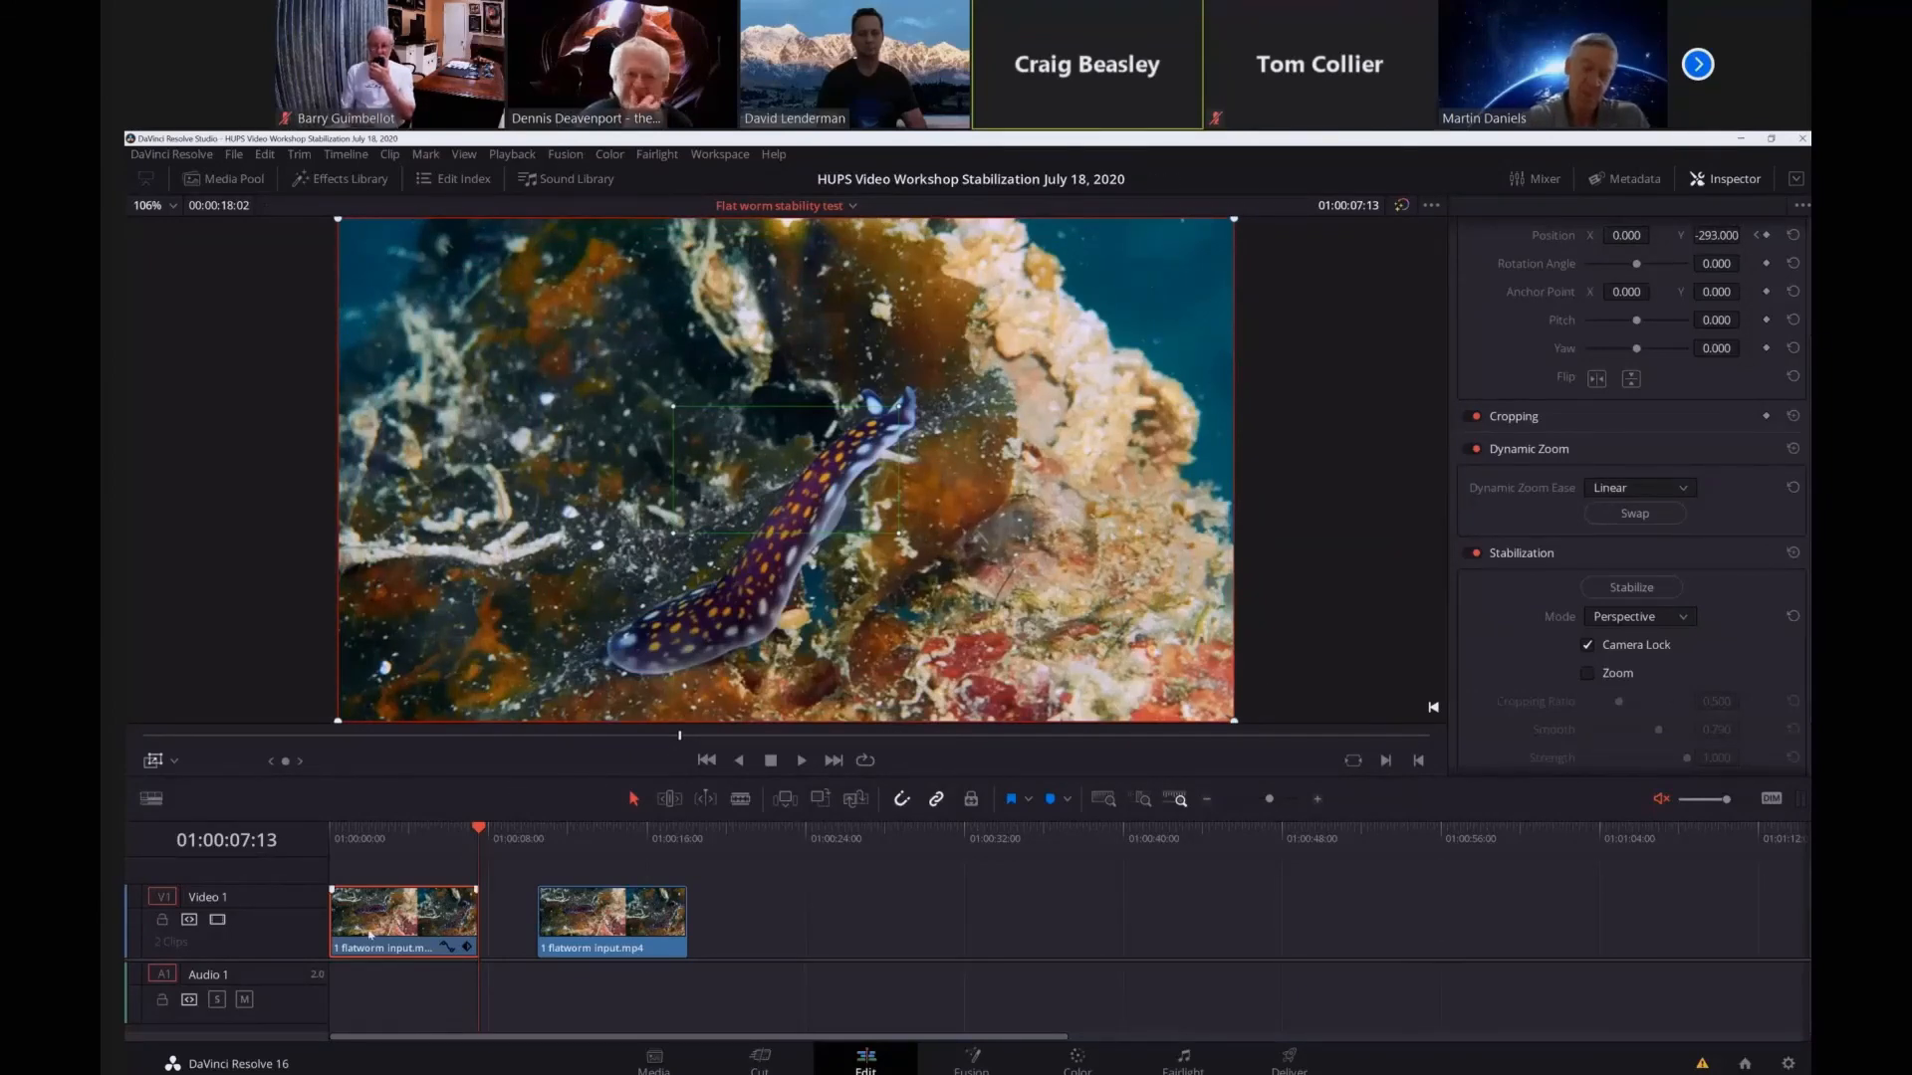
Play the first flatworm clip from 01:00:00:00 to its end to review the zoom.
left_click(330, 839)
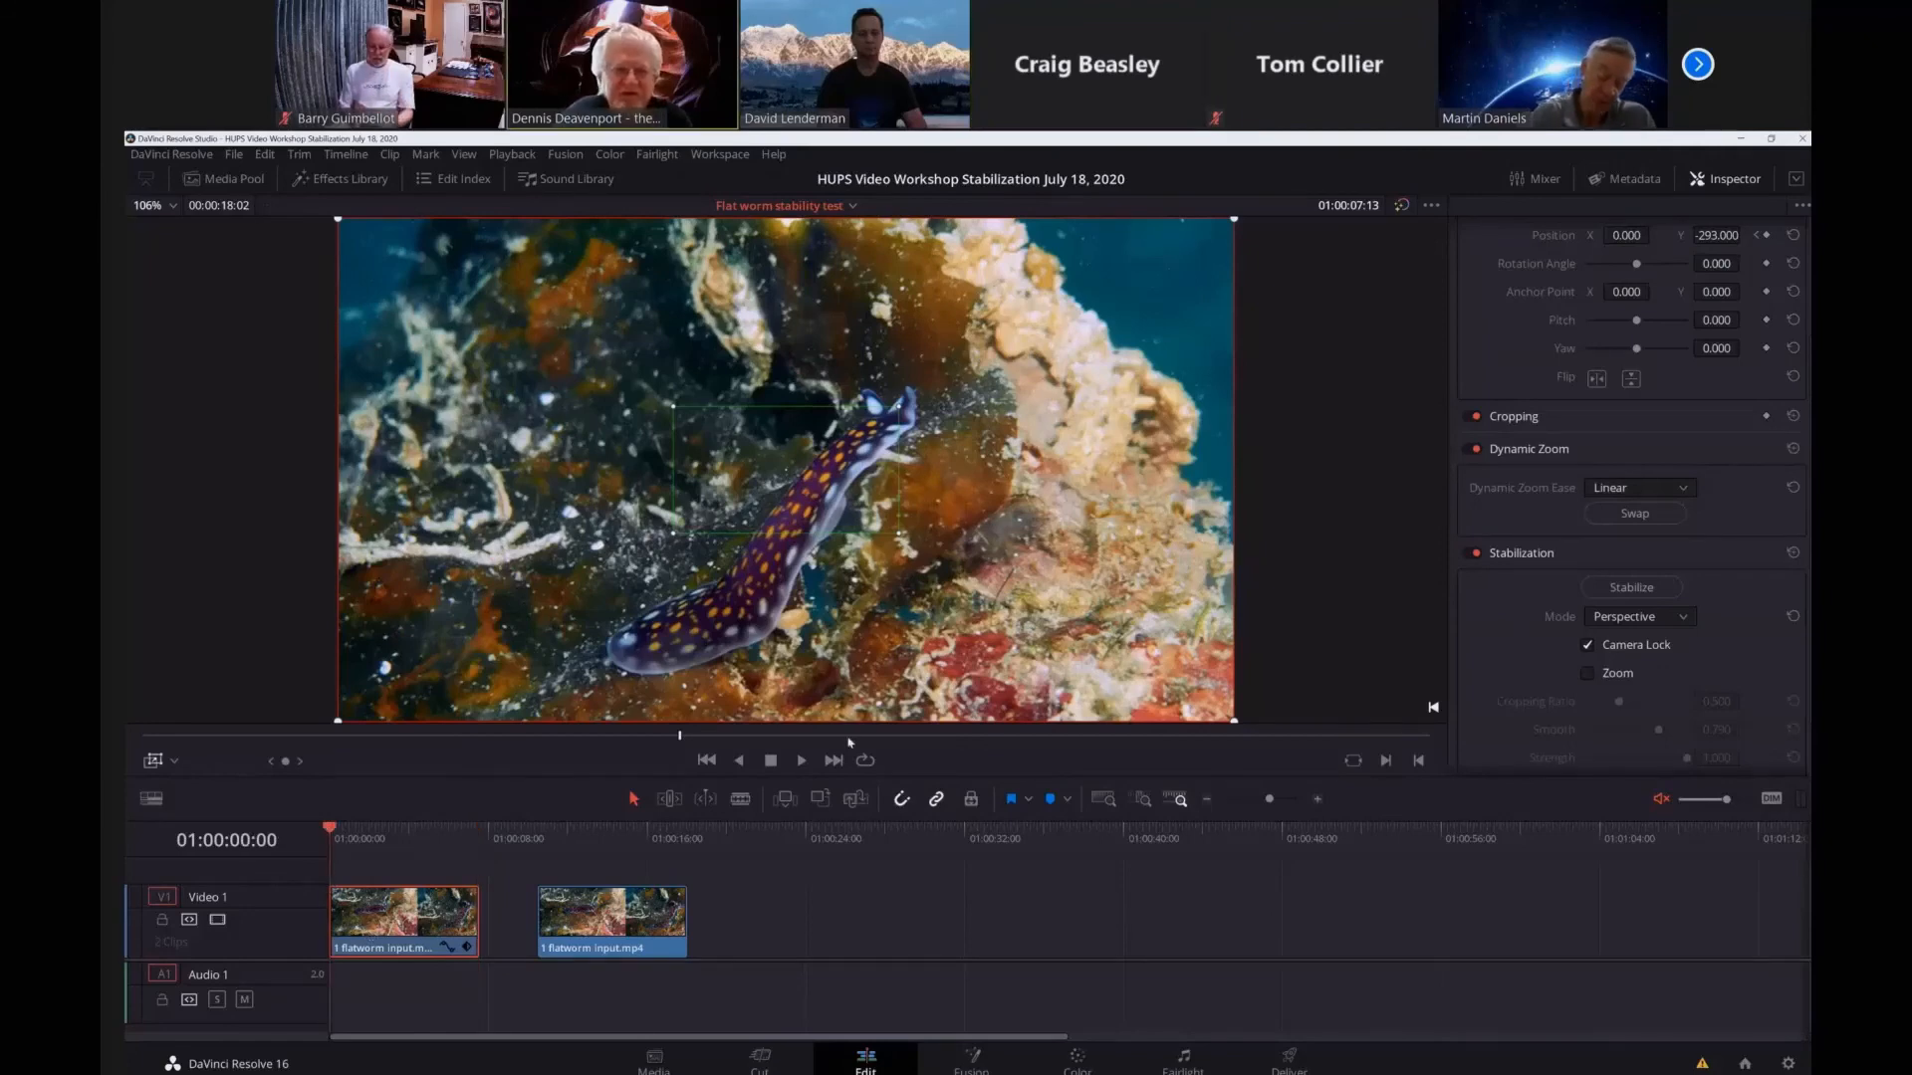
left_click(801, 762)
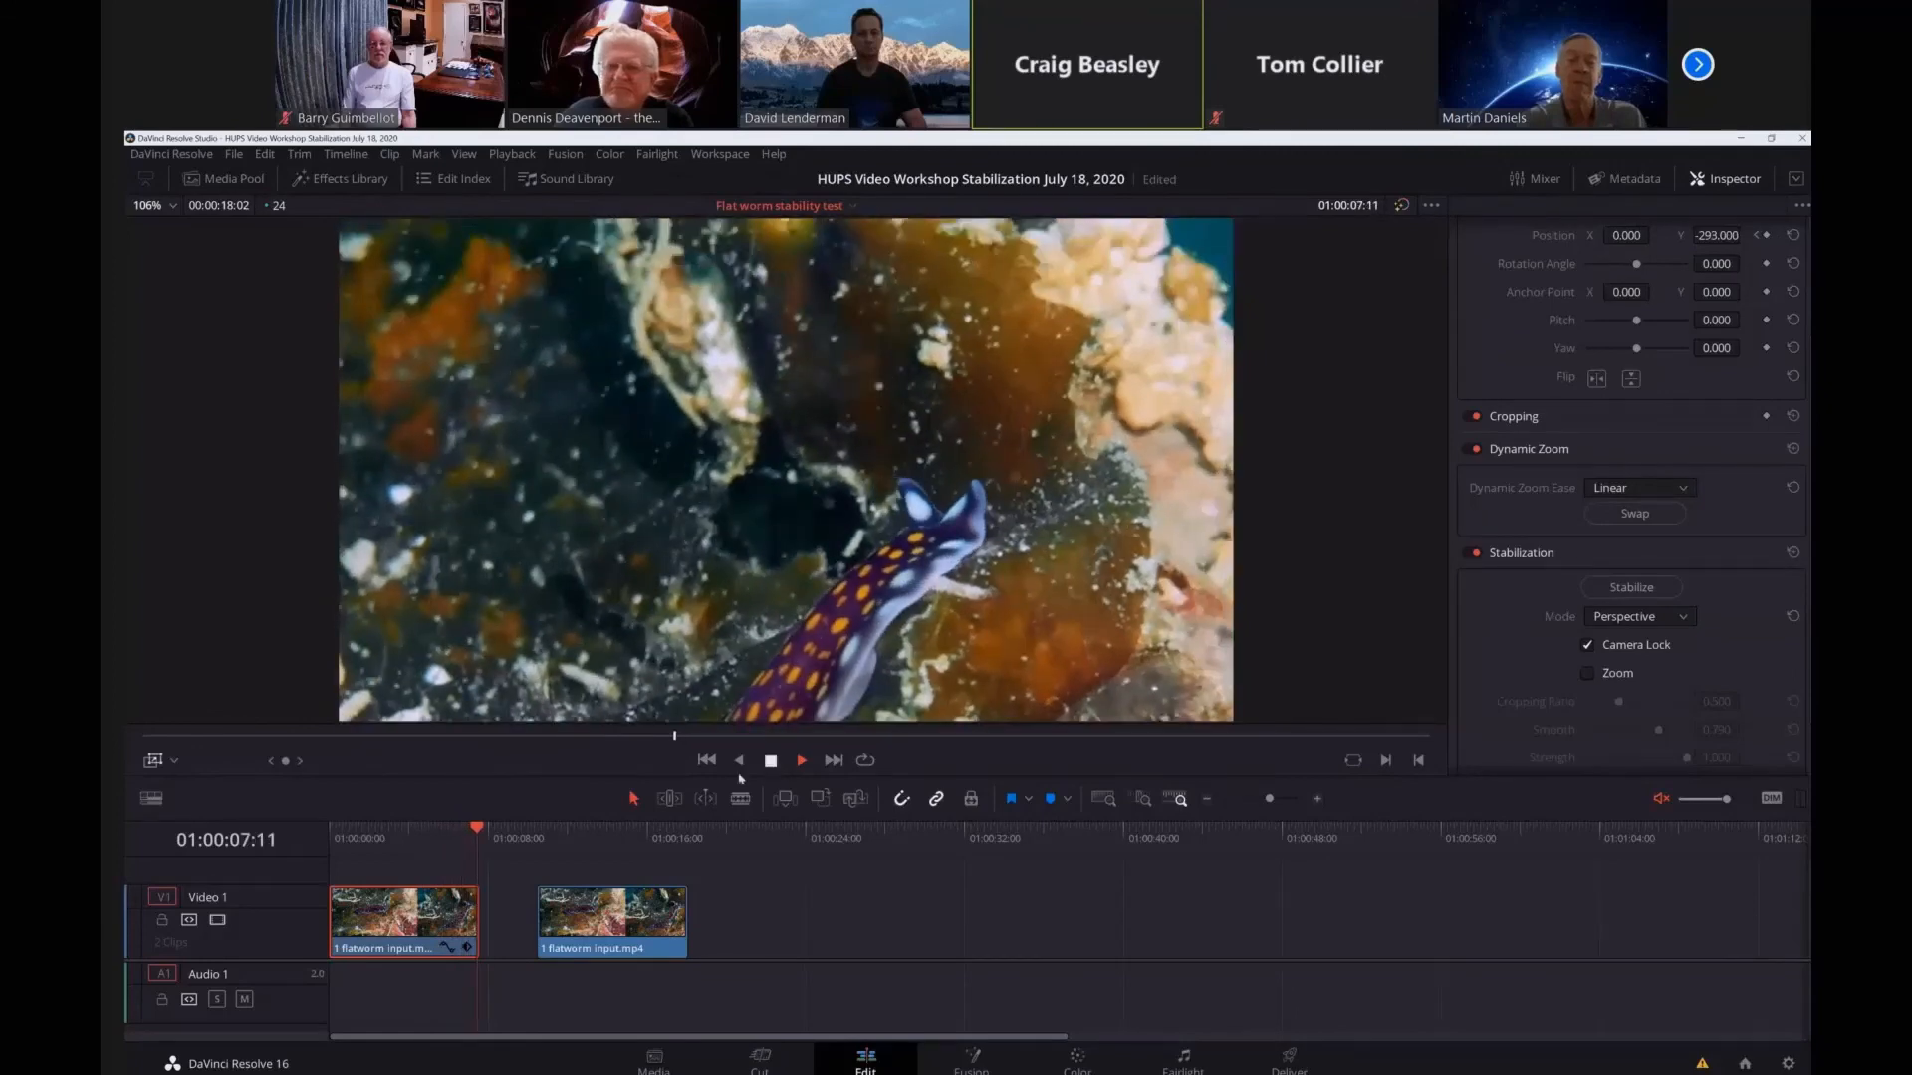
left_click(771, 761)
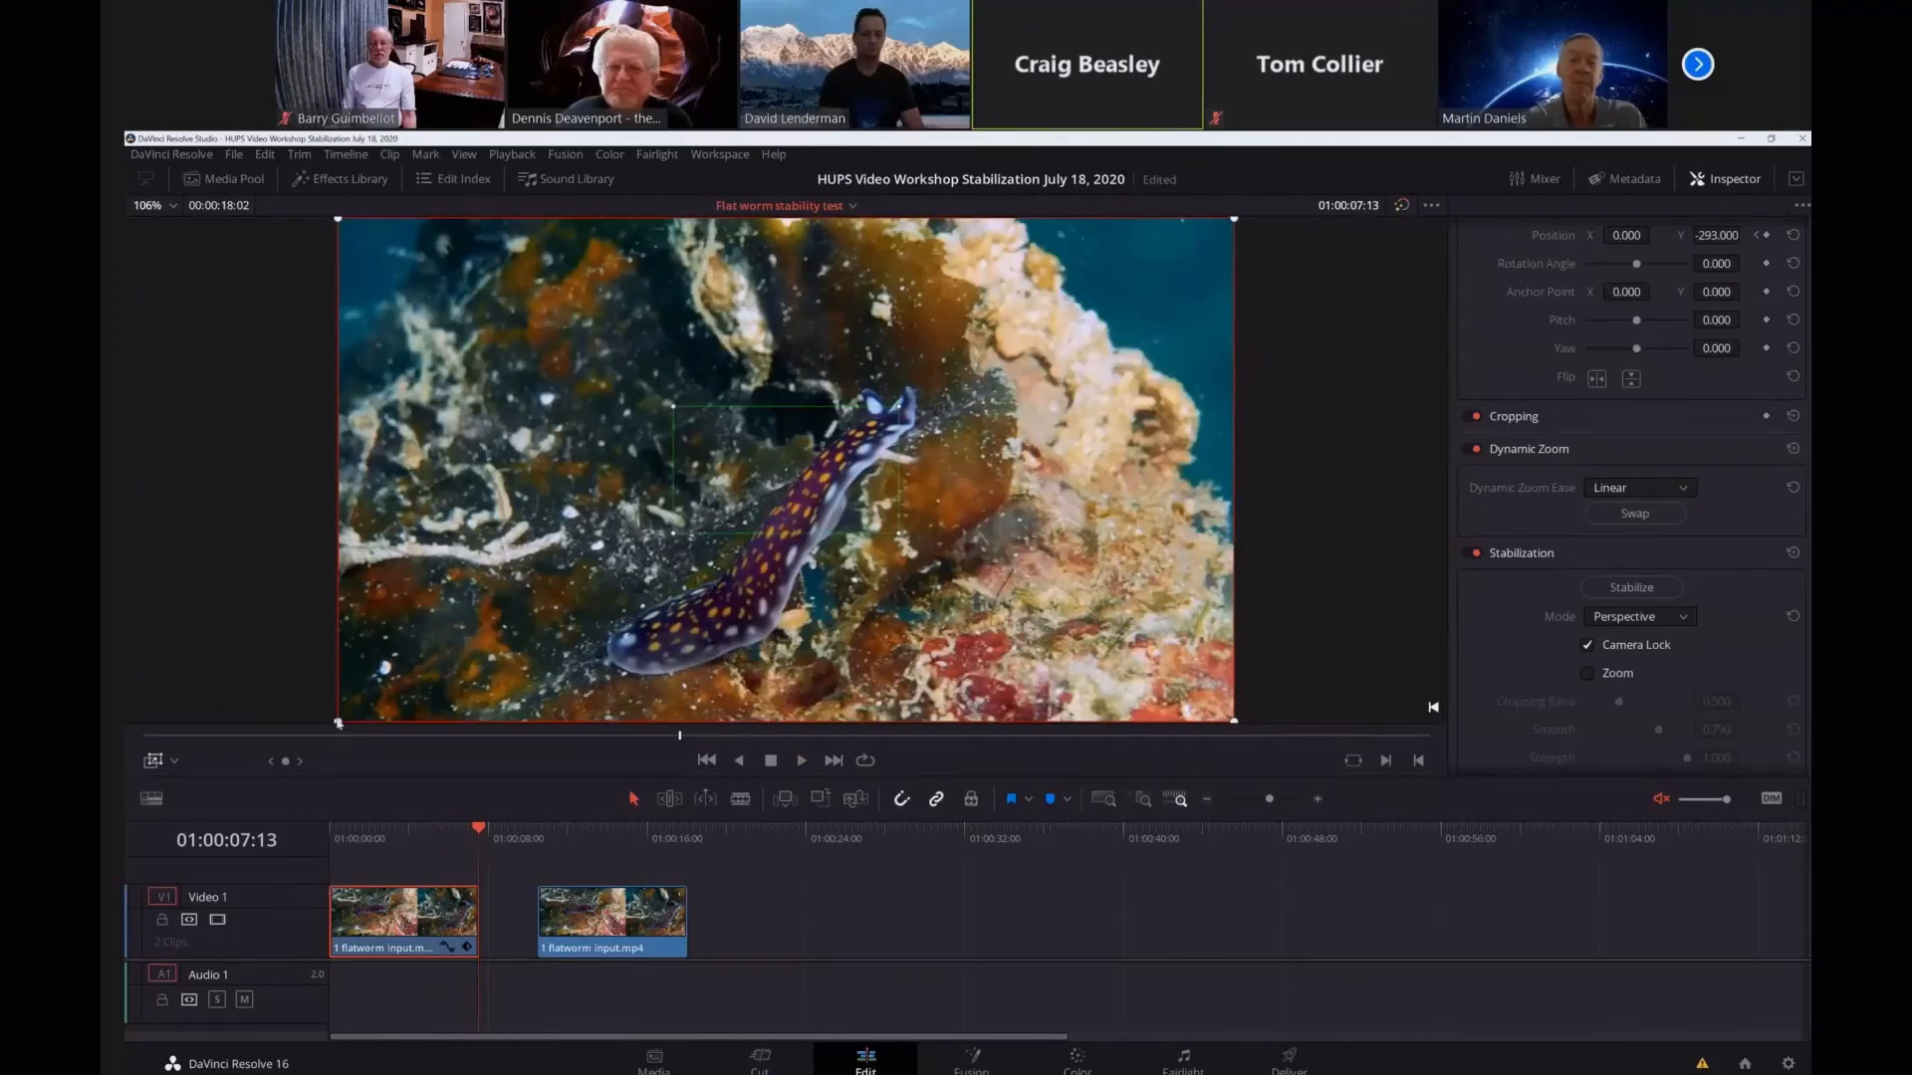
Adjust the Dynamic Zoom frame sizes slightly and swap them so the large frame is the green start and the small one the red end.
mouse_move(338, 724)
left_mouse_down()
mouse_move(493, 633)
mouse_move(620, 599)
mouse_move(679, 549)
mouse_move(398, 687)
mouse_move(326, 701)
left_mouse_up()
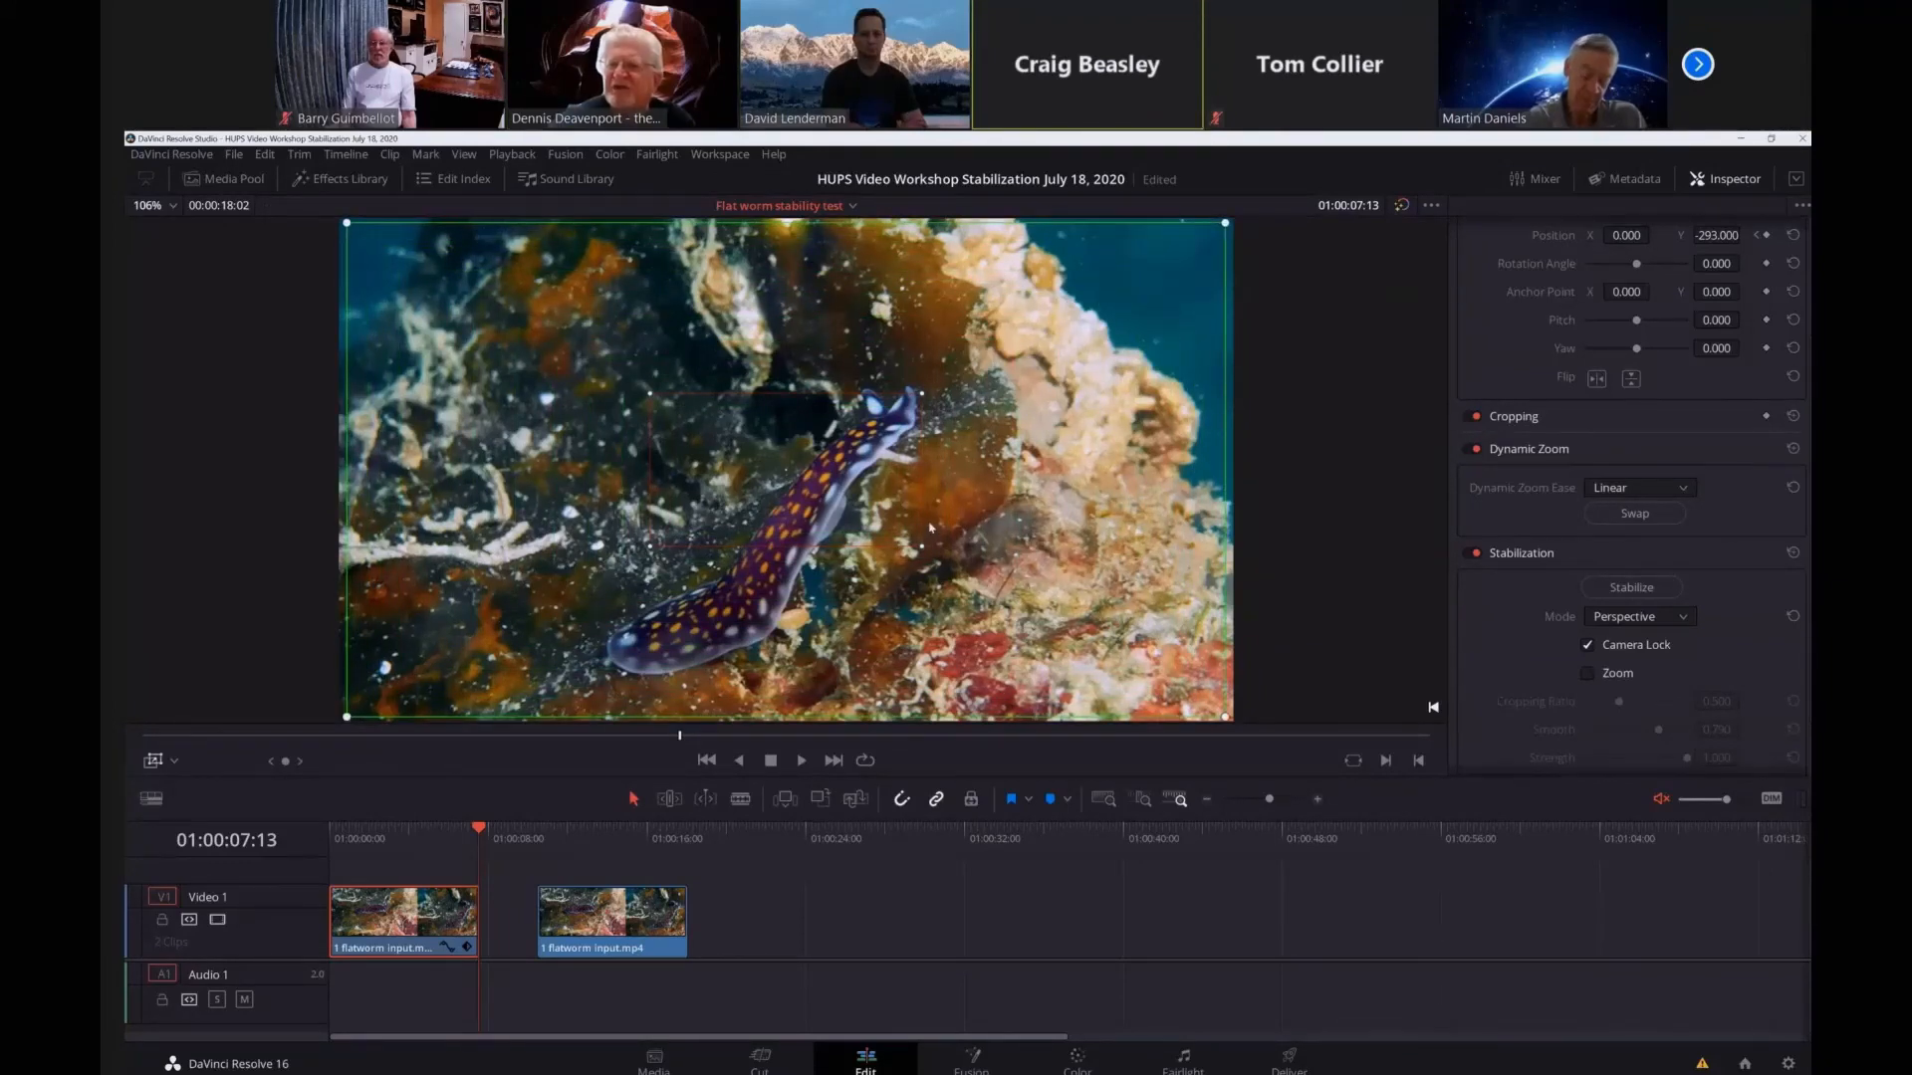
key("ctrl+s")
left_click_drag(934, 519, 1146, 484)
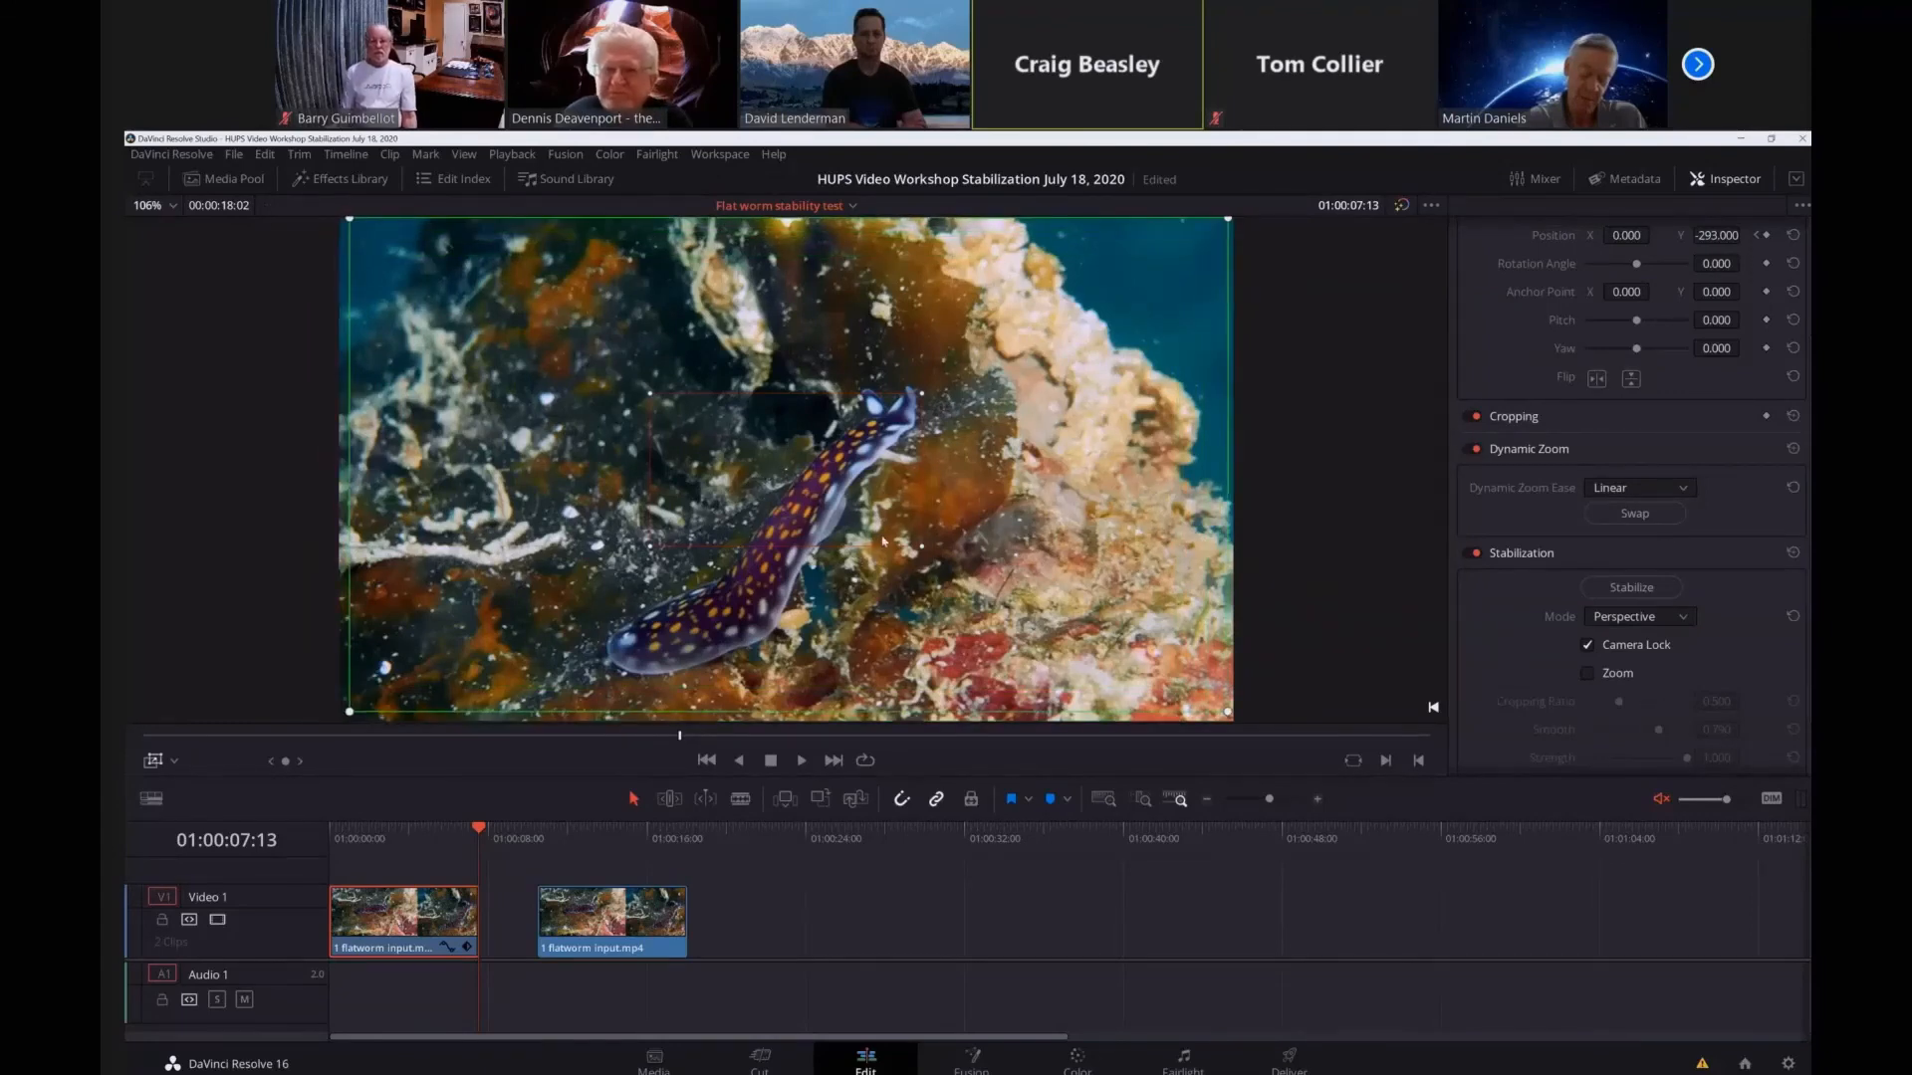
left_click(1619, 520)
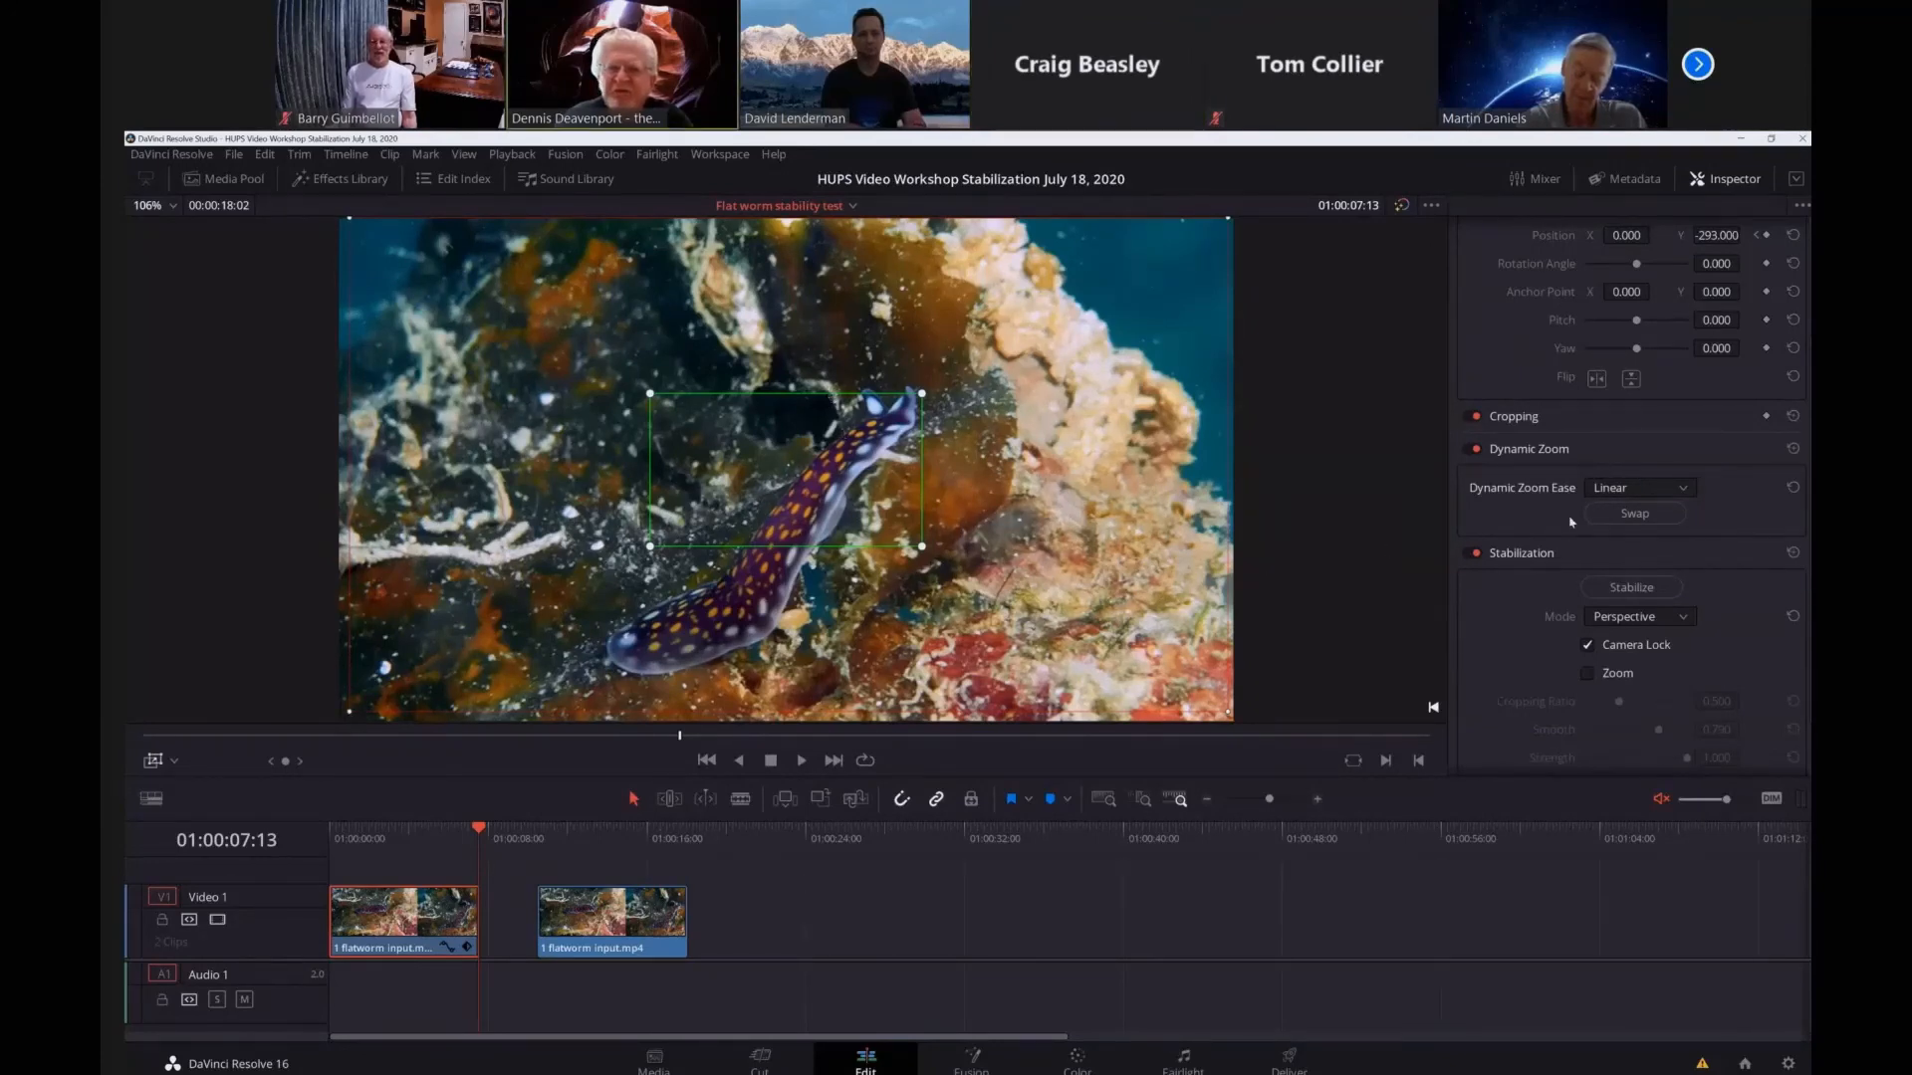
left_click(1634, 512)
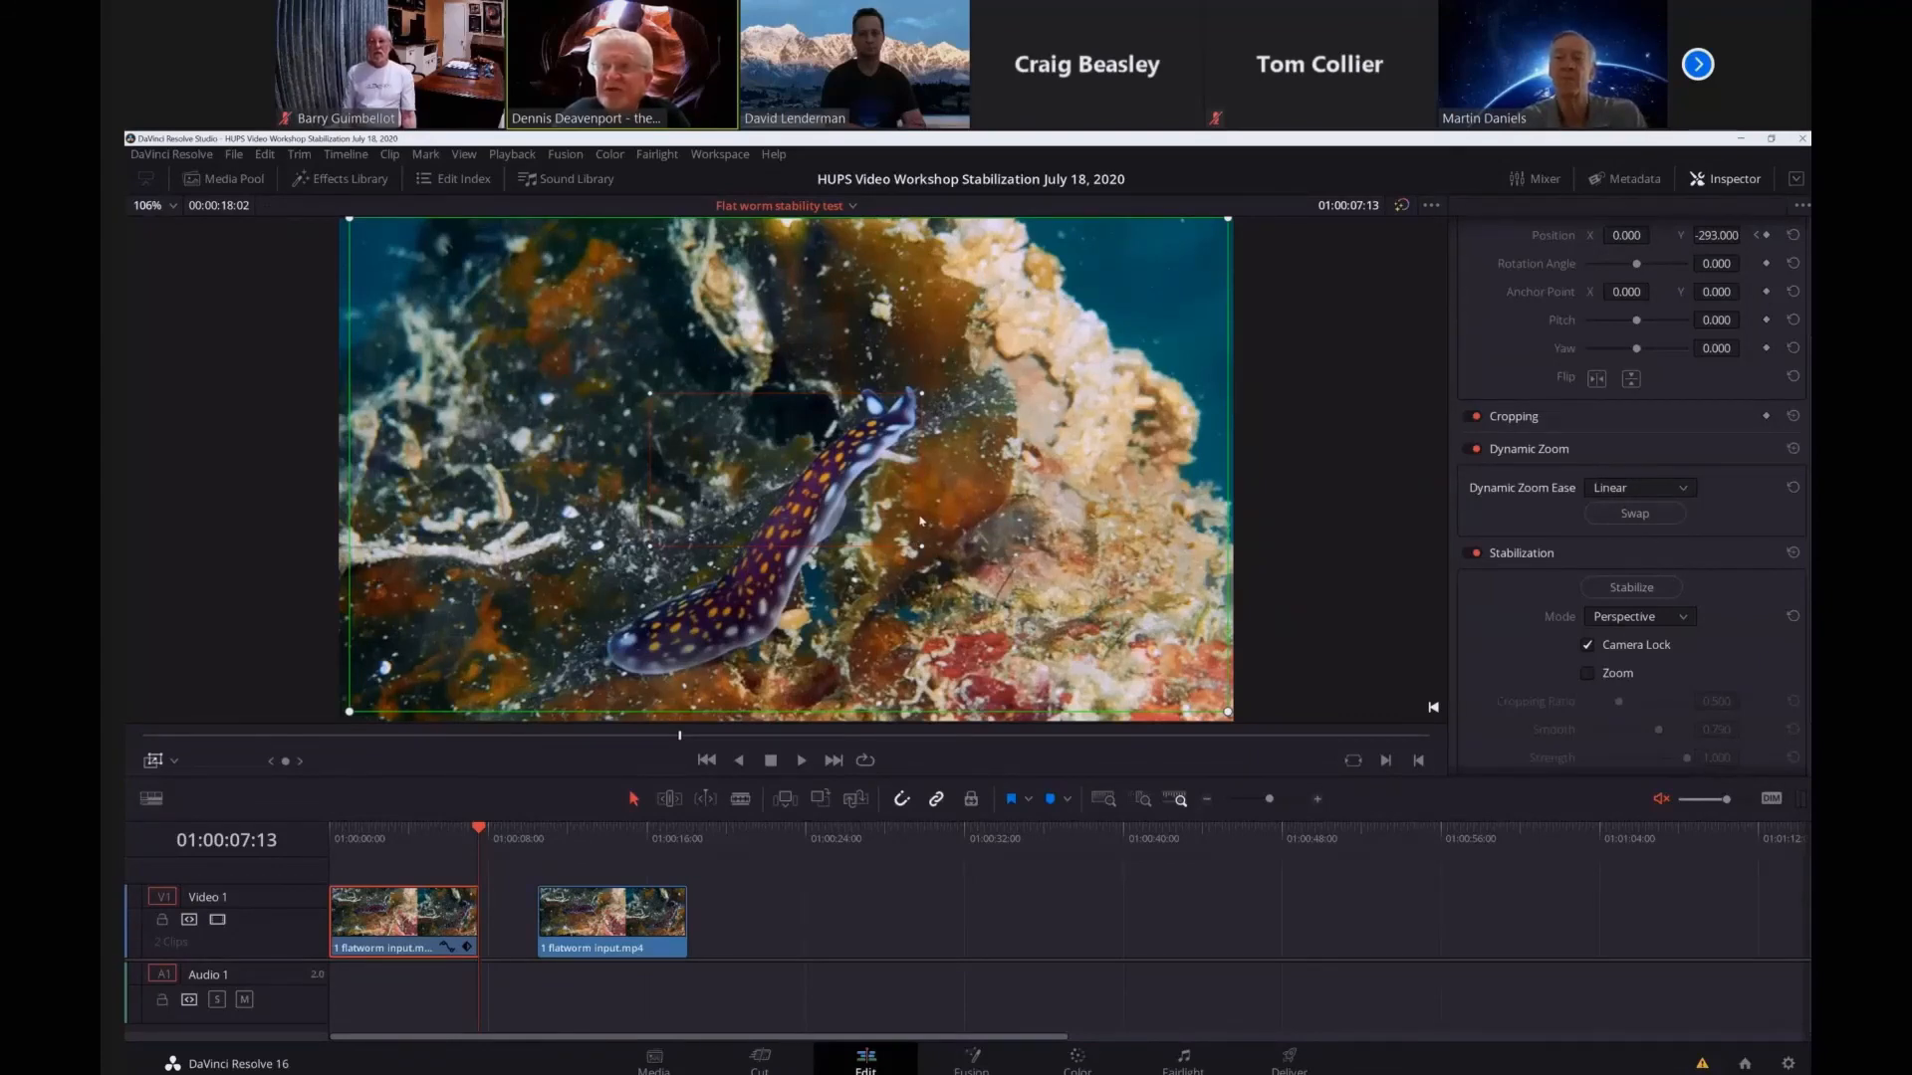
Reposition both Dynamic Zoom frames, placing the red end frame around the flatworm's raised head and the green start frame over most of the picture.
left_click_drag(920, 519, 574, 556)
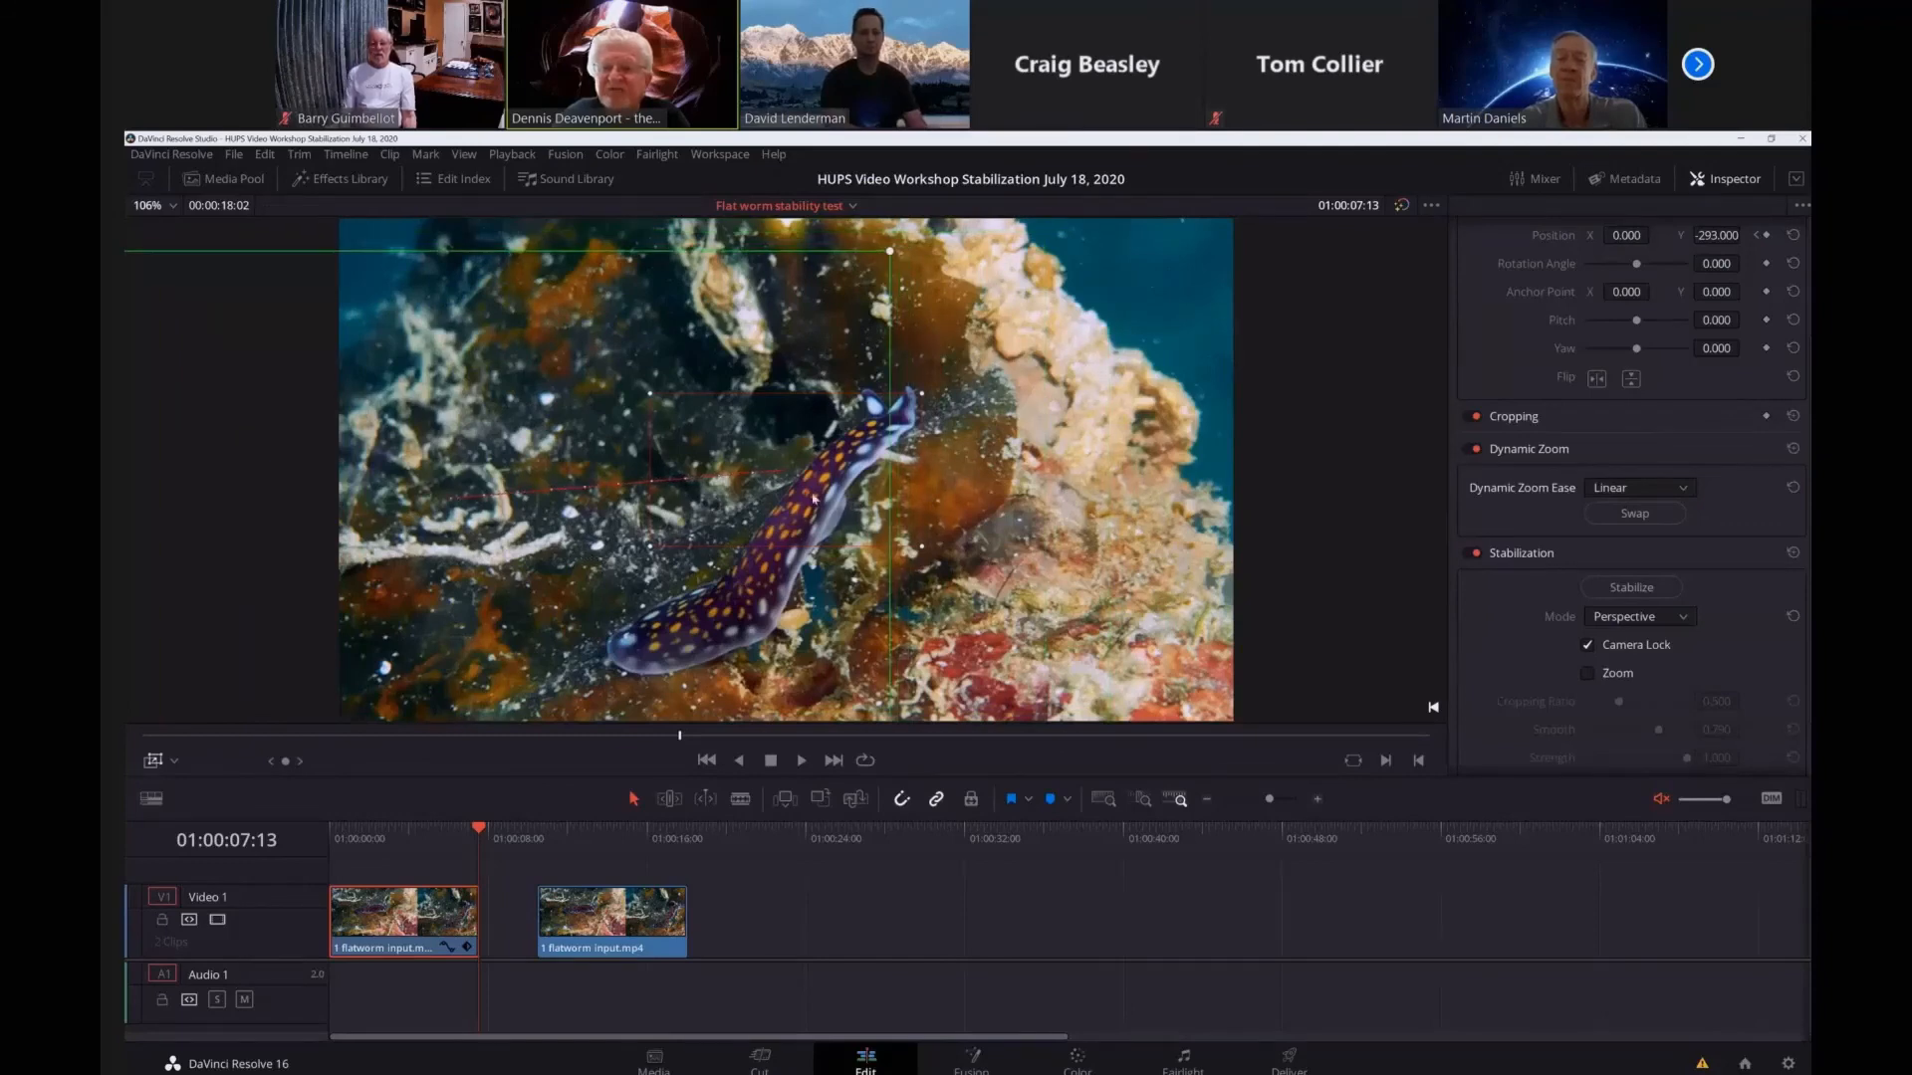
left_click_drag(921, 470, 1197, 374)
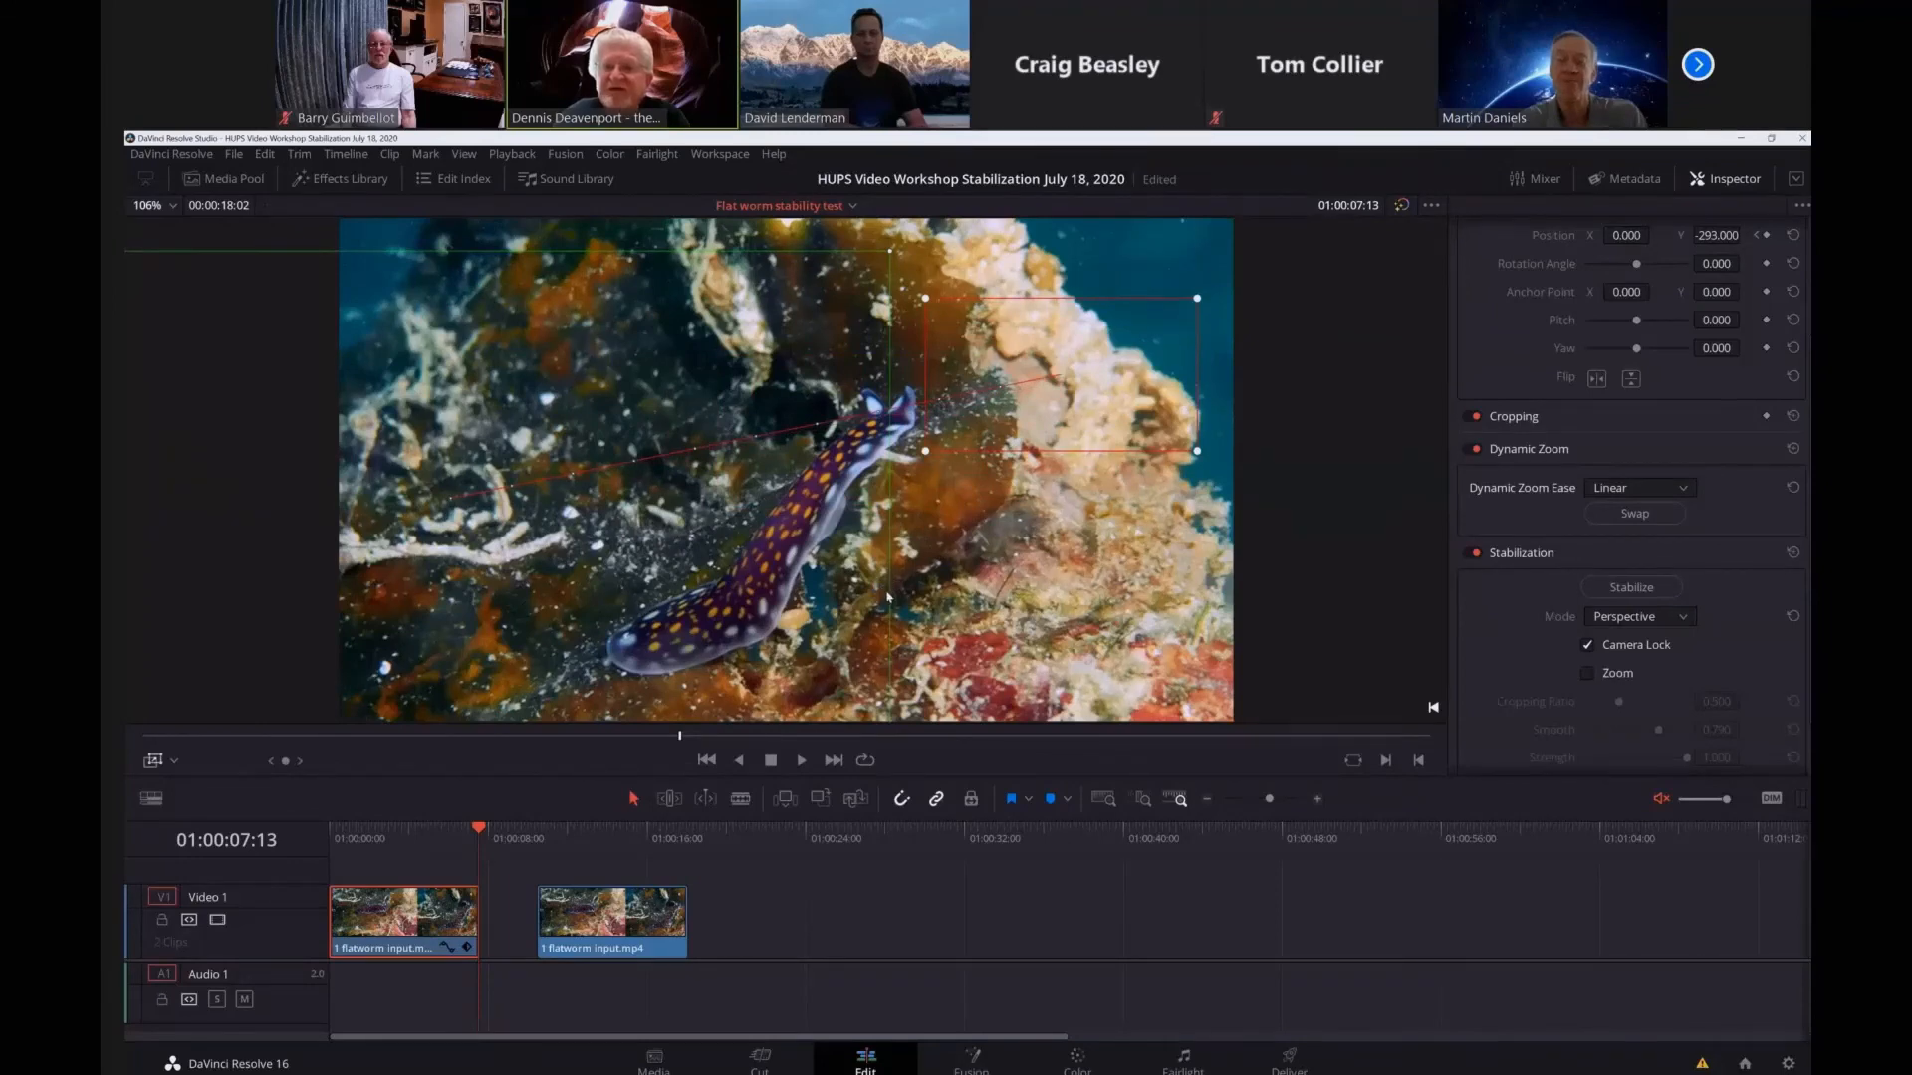
left_click_drag(548, 675, 378, 733)
left_click_drag(1127, 444, 787, 700)
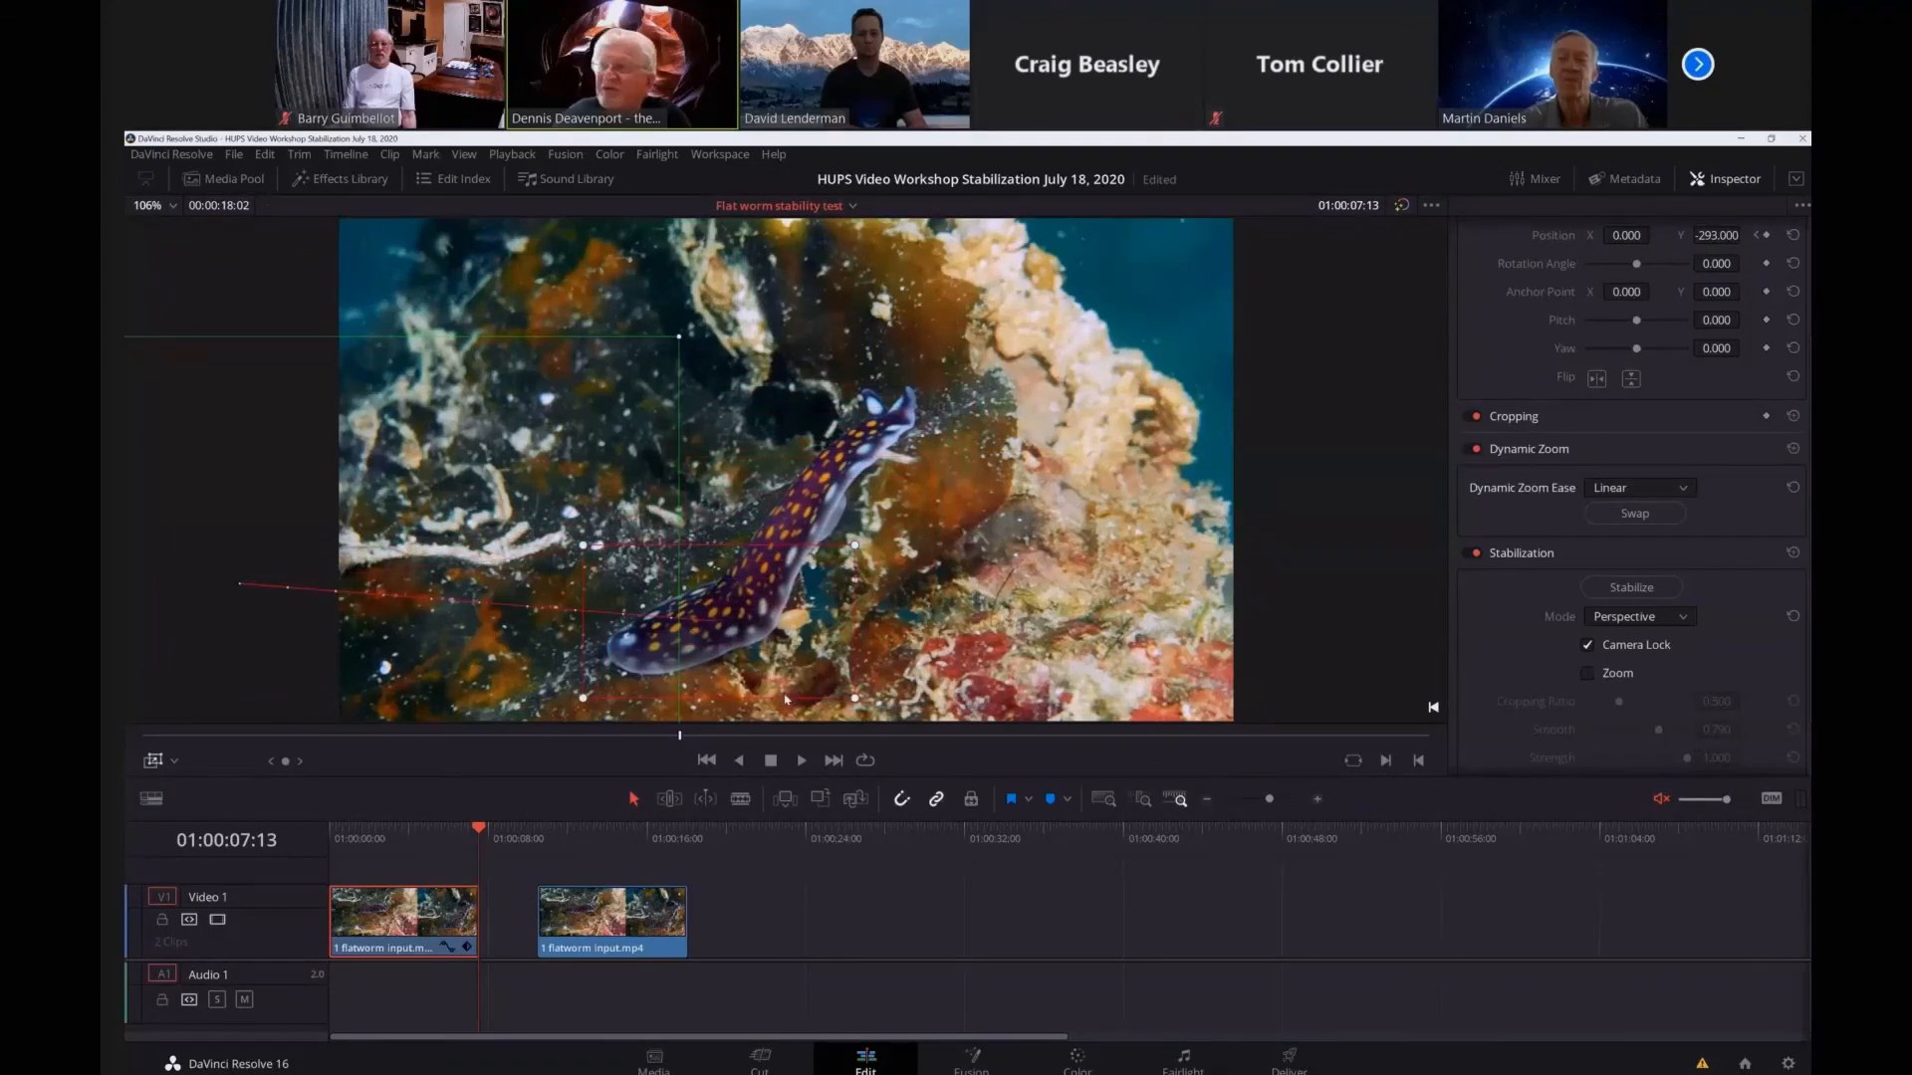
left_click_drag(839, 615, 928, 487)
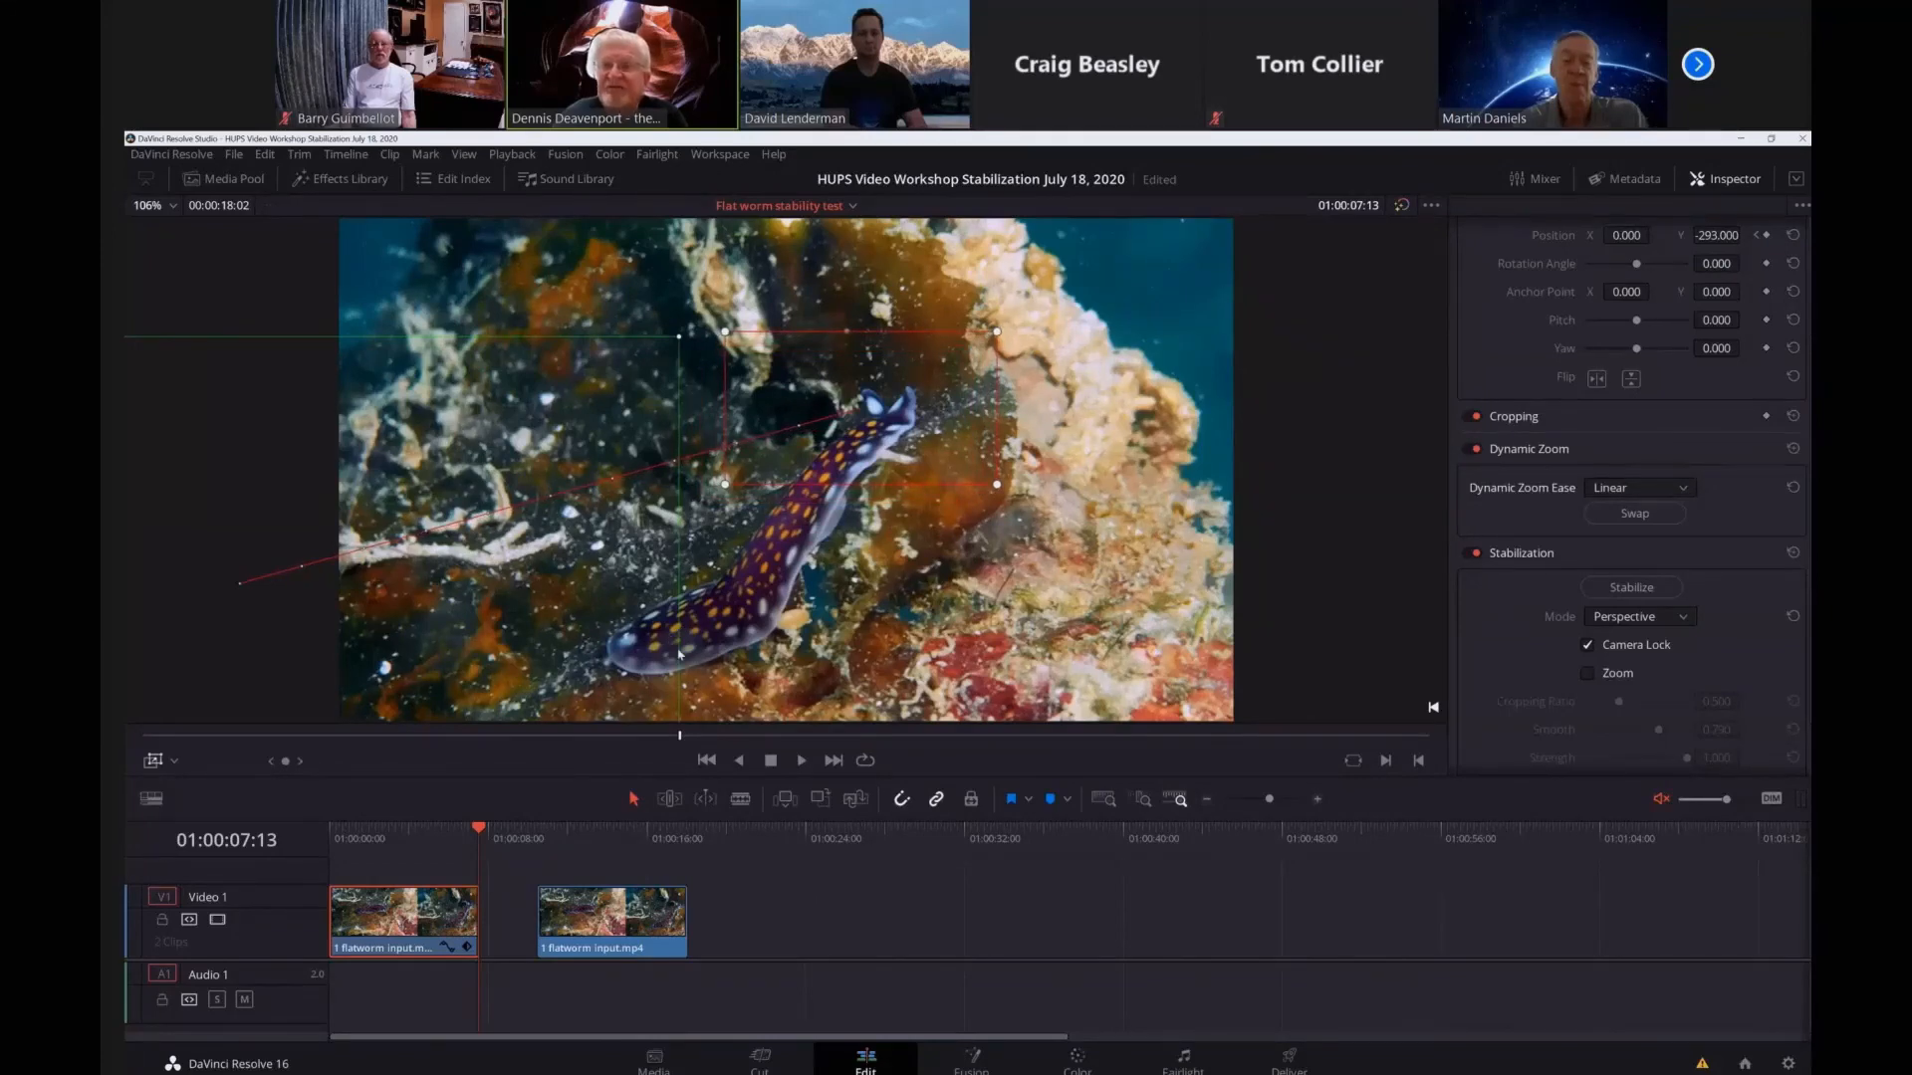
left_click_drag(679, 653, 740, 657)
left_click_drag(1021, 603, 1164, 547)
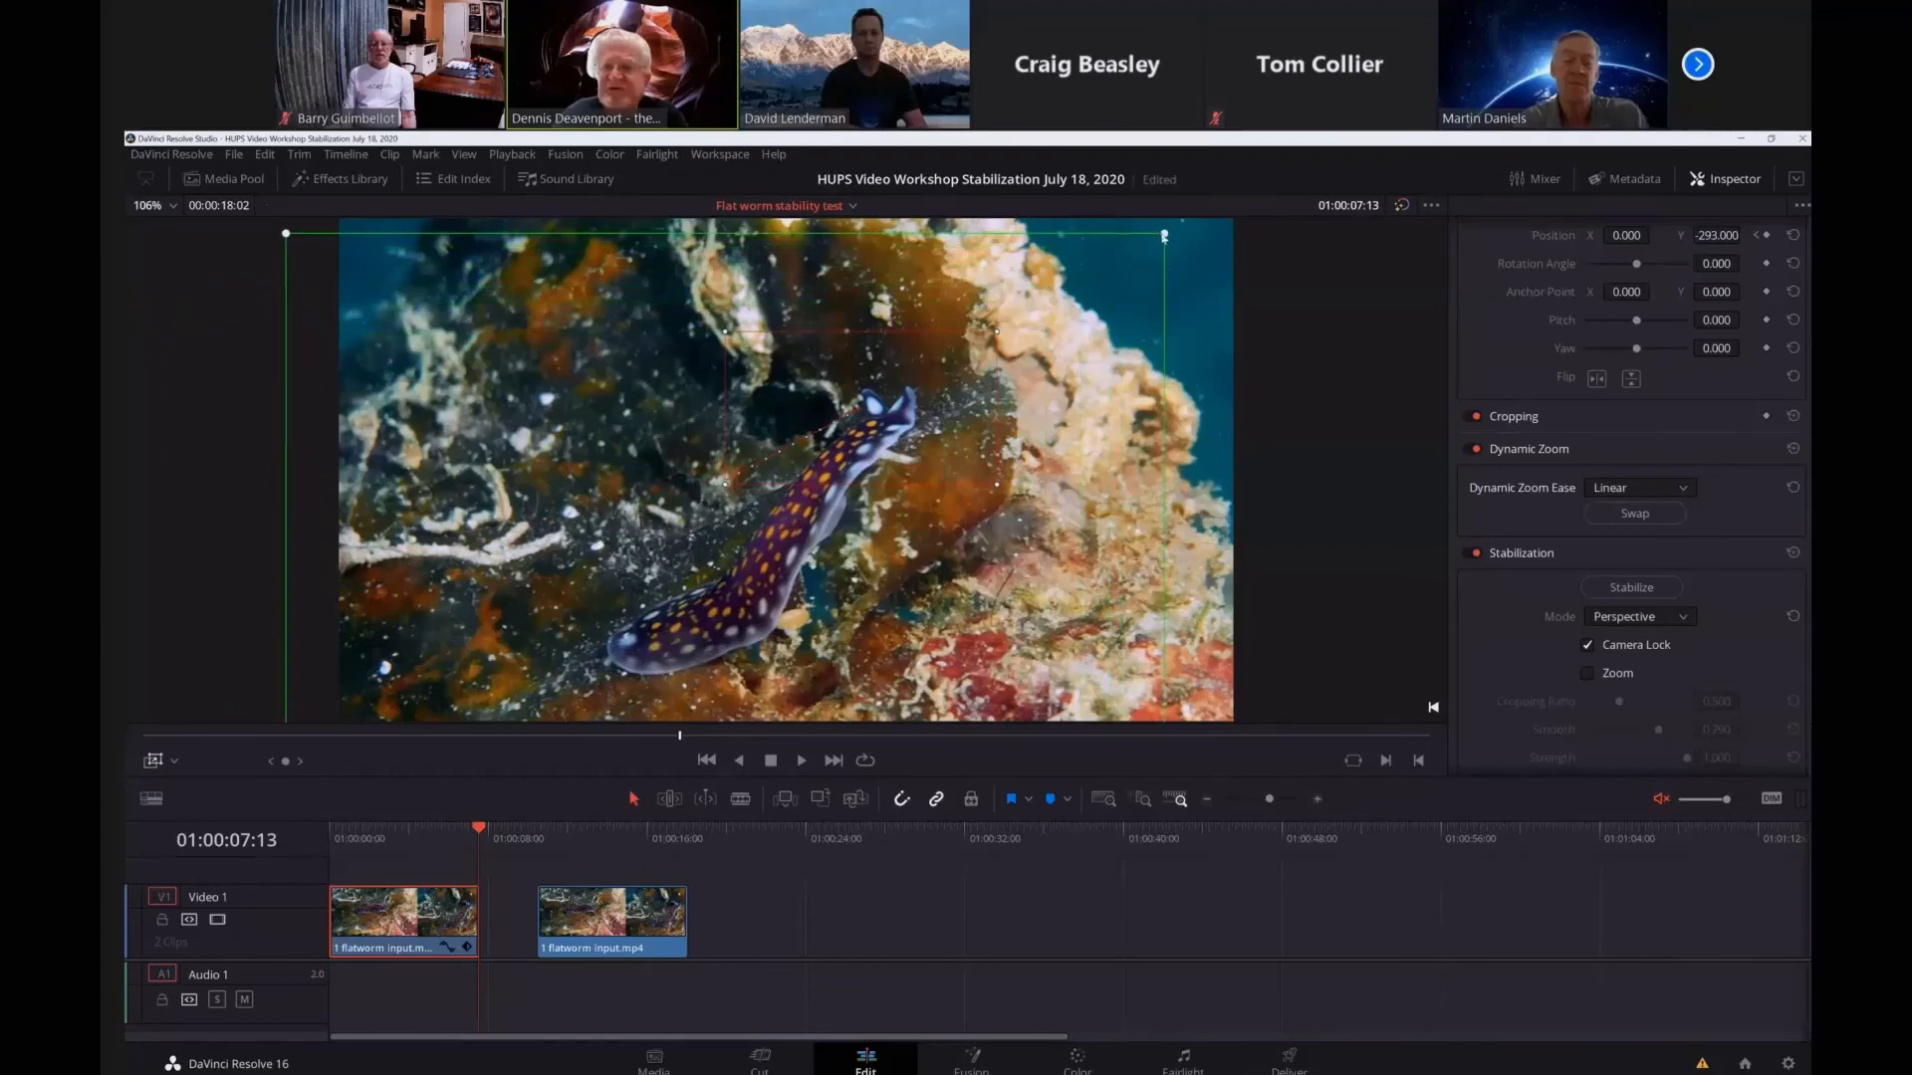
Resize the green start frame to about three quarters of the picture width and place it around the whole flatworm at the lower left.
left_click_drag(1164, 237, 948, 488)
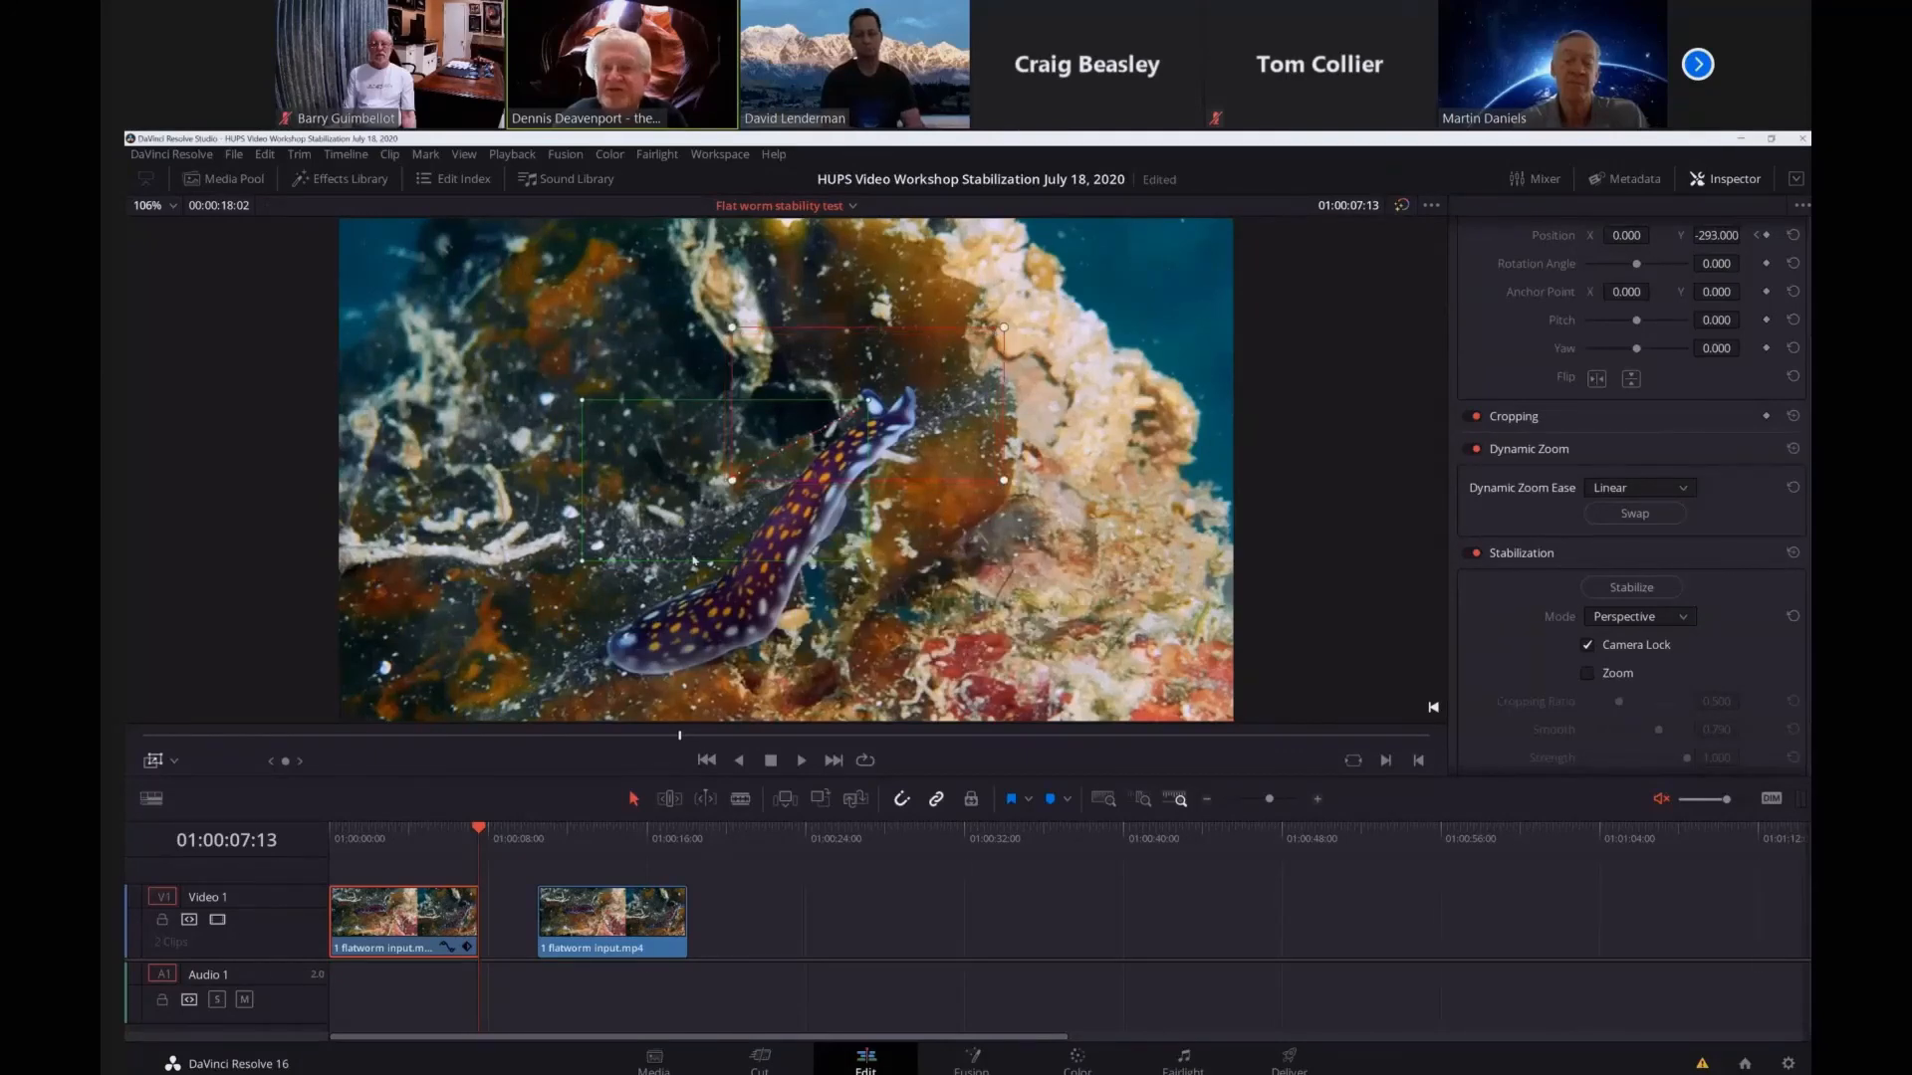
left_click_drag(694, 560, 656, 694)
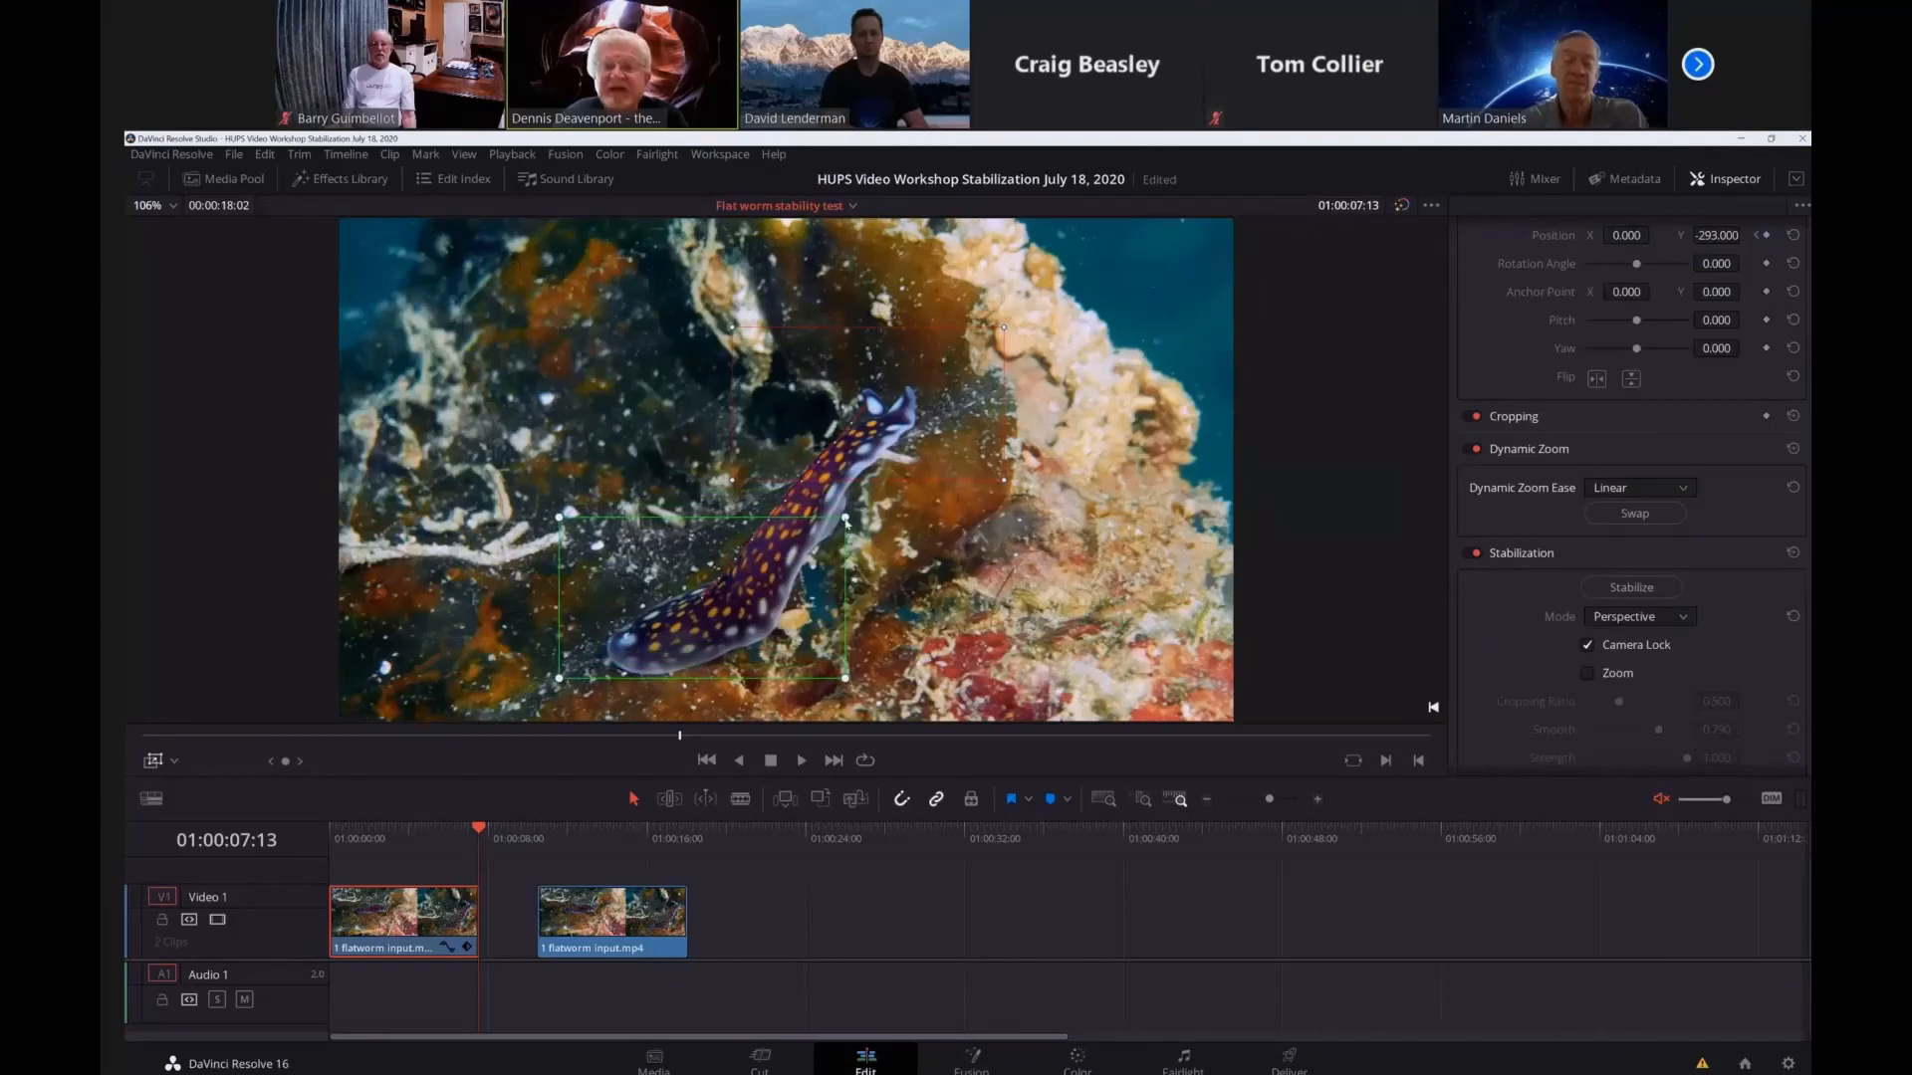
left_click_drag(845, 518, 985, 438)
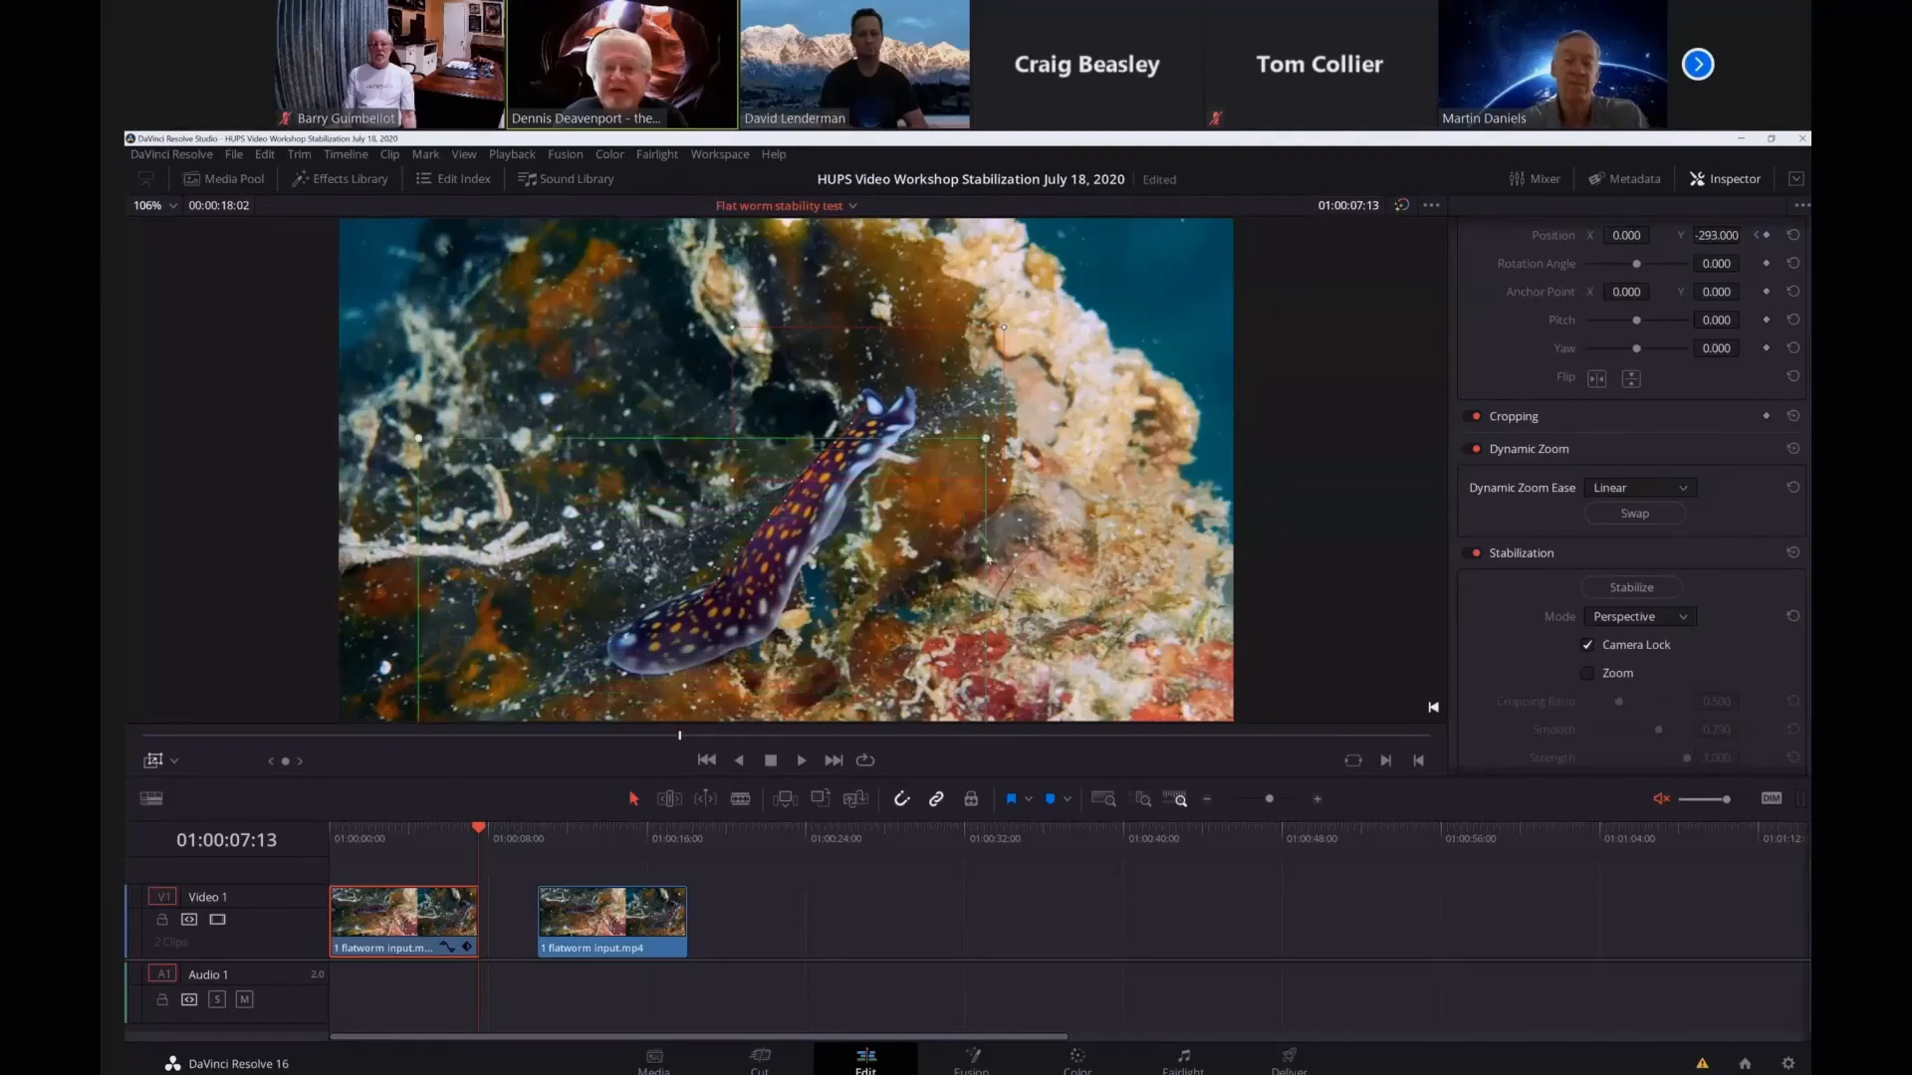
left_click_drag(859, 647, 892, 538)
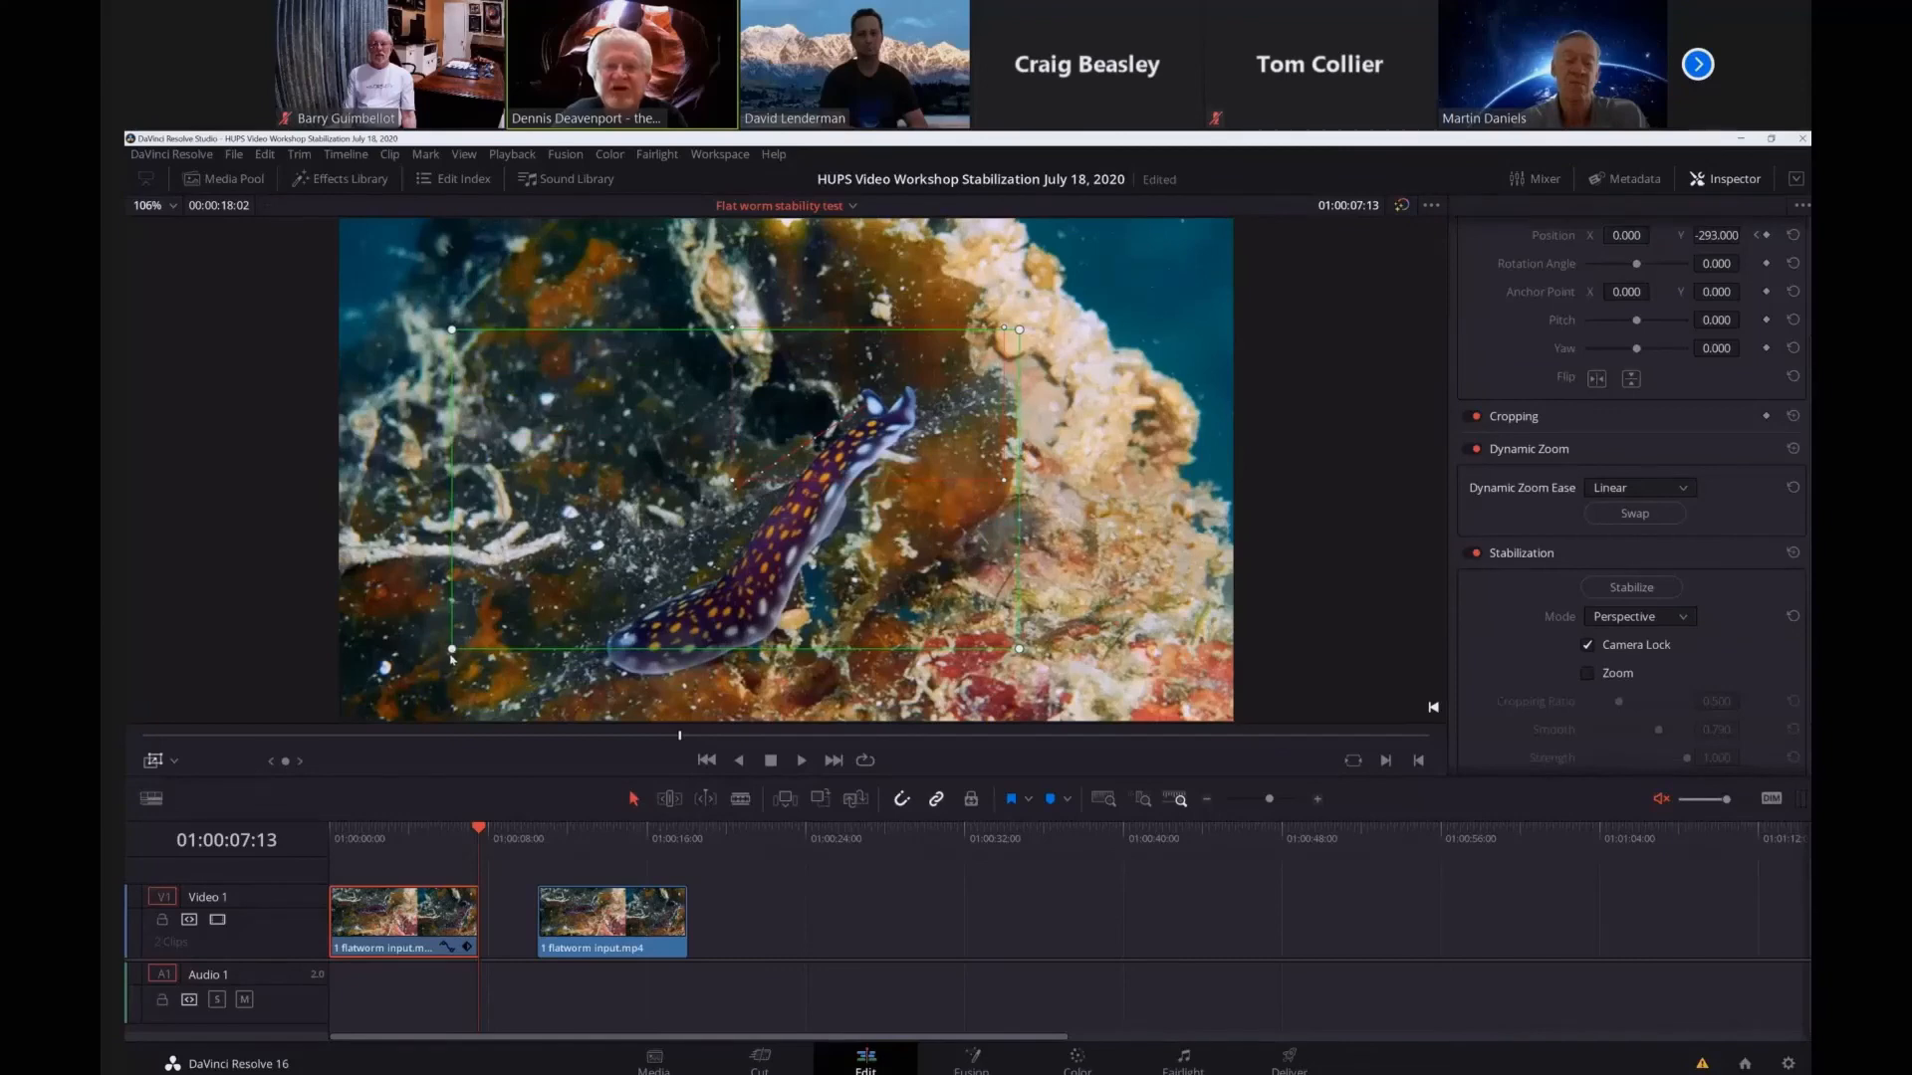
left_click_drag(451, 648, 398, 687)
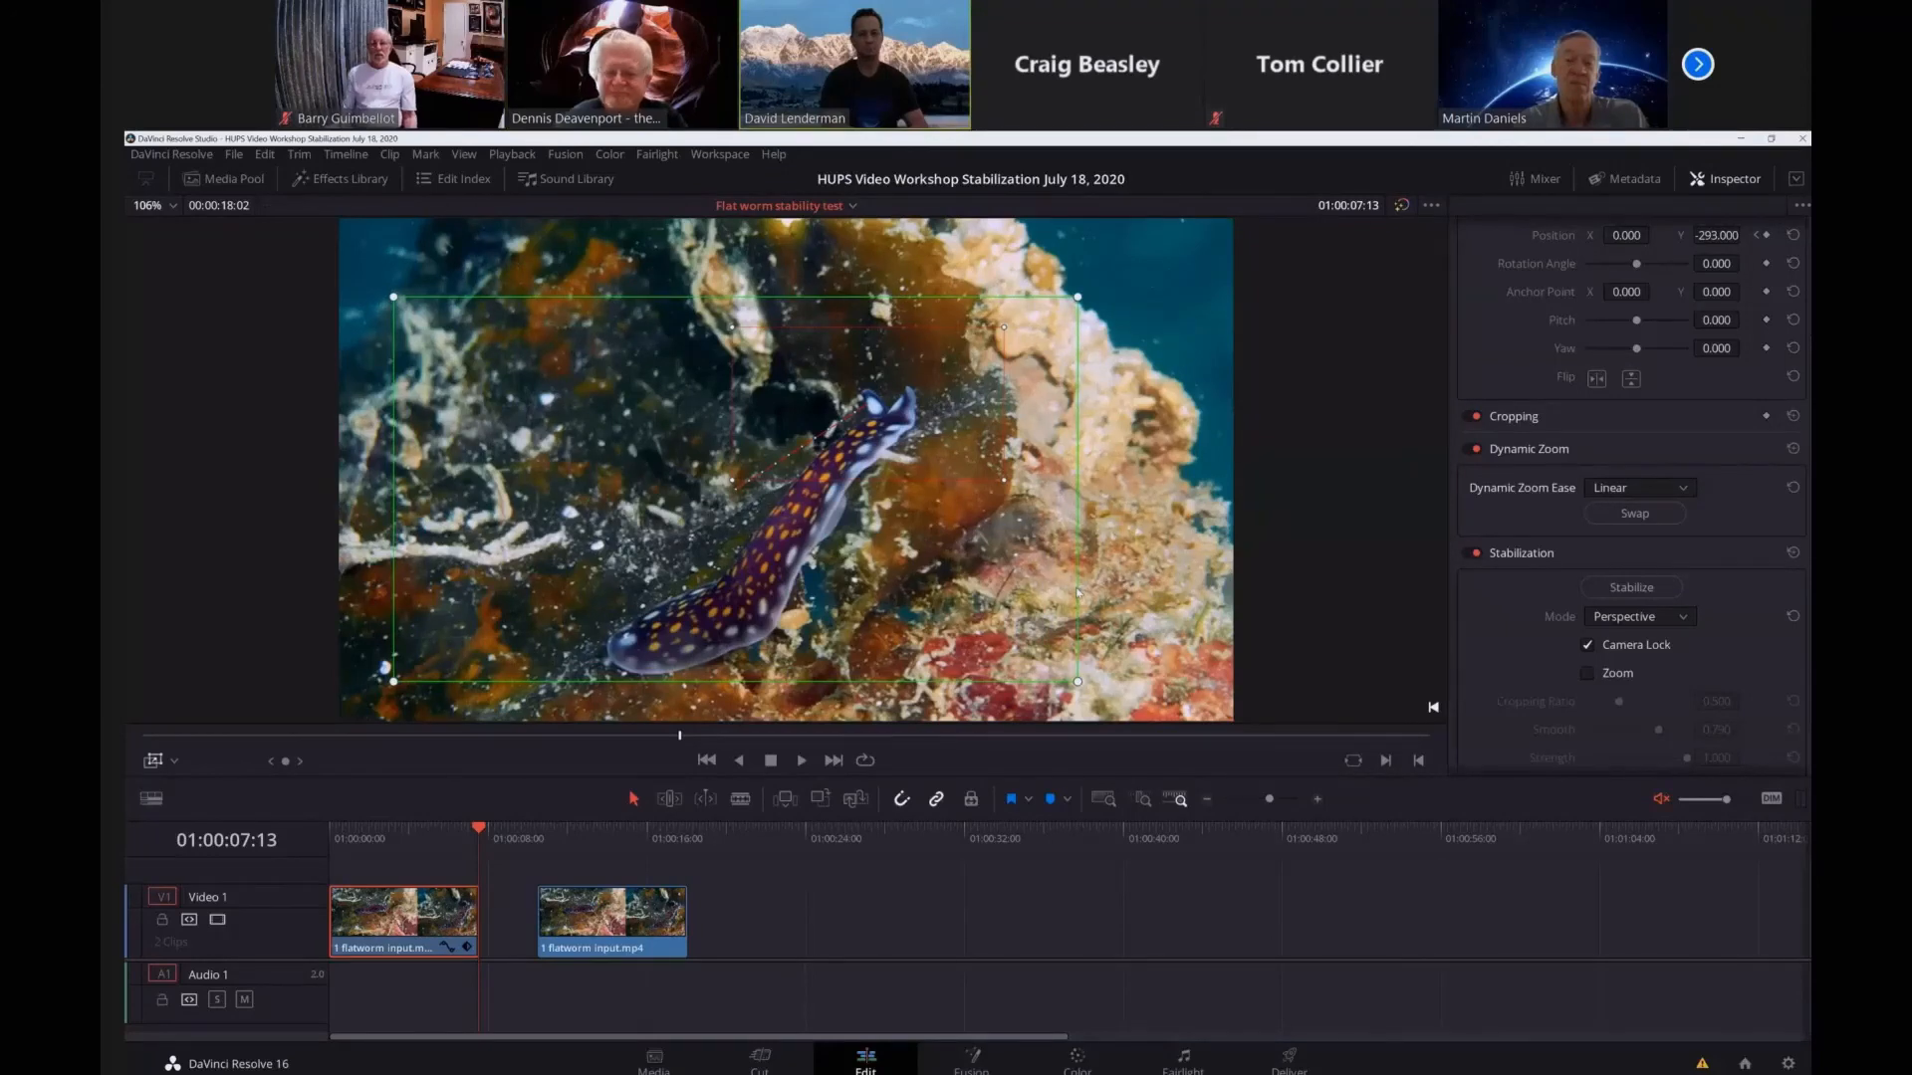
left_click_drag(1078, 593, 1028, 615)
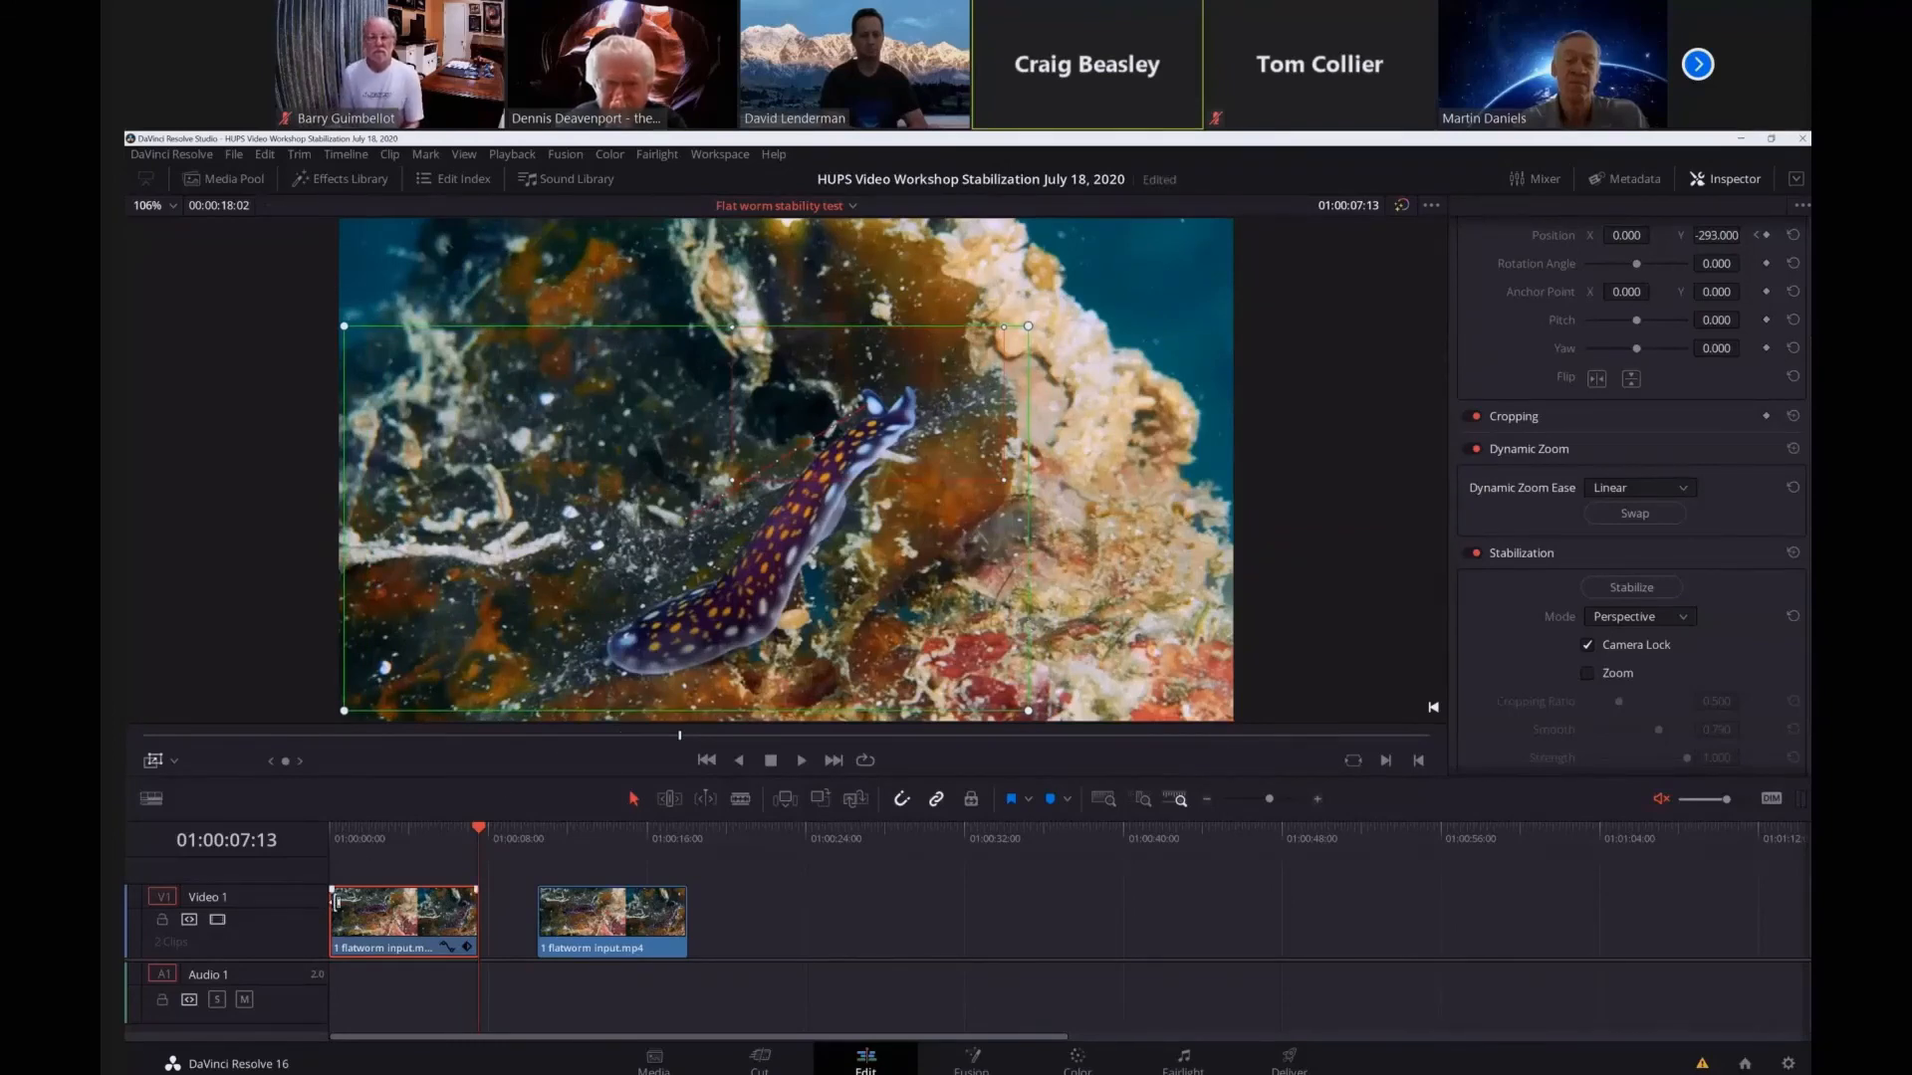
Play the clip from 01:00:00:00 to review the reframed Dynamic Zoom, stopping at about 01:00:06:01.
left_click(332, 834)
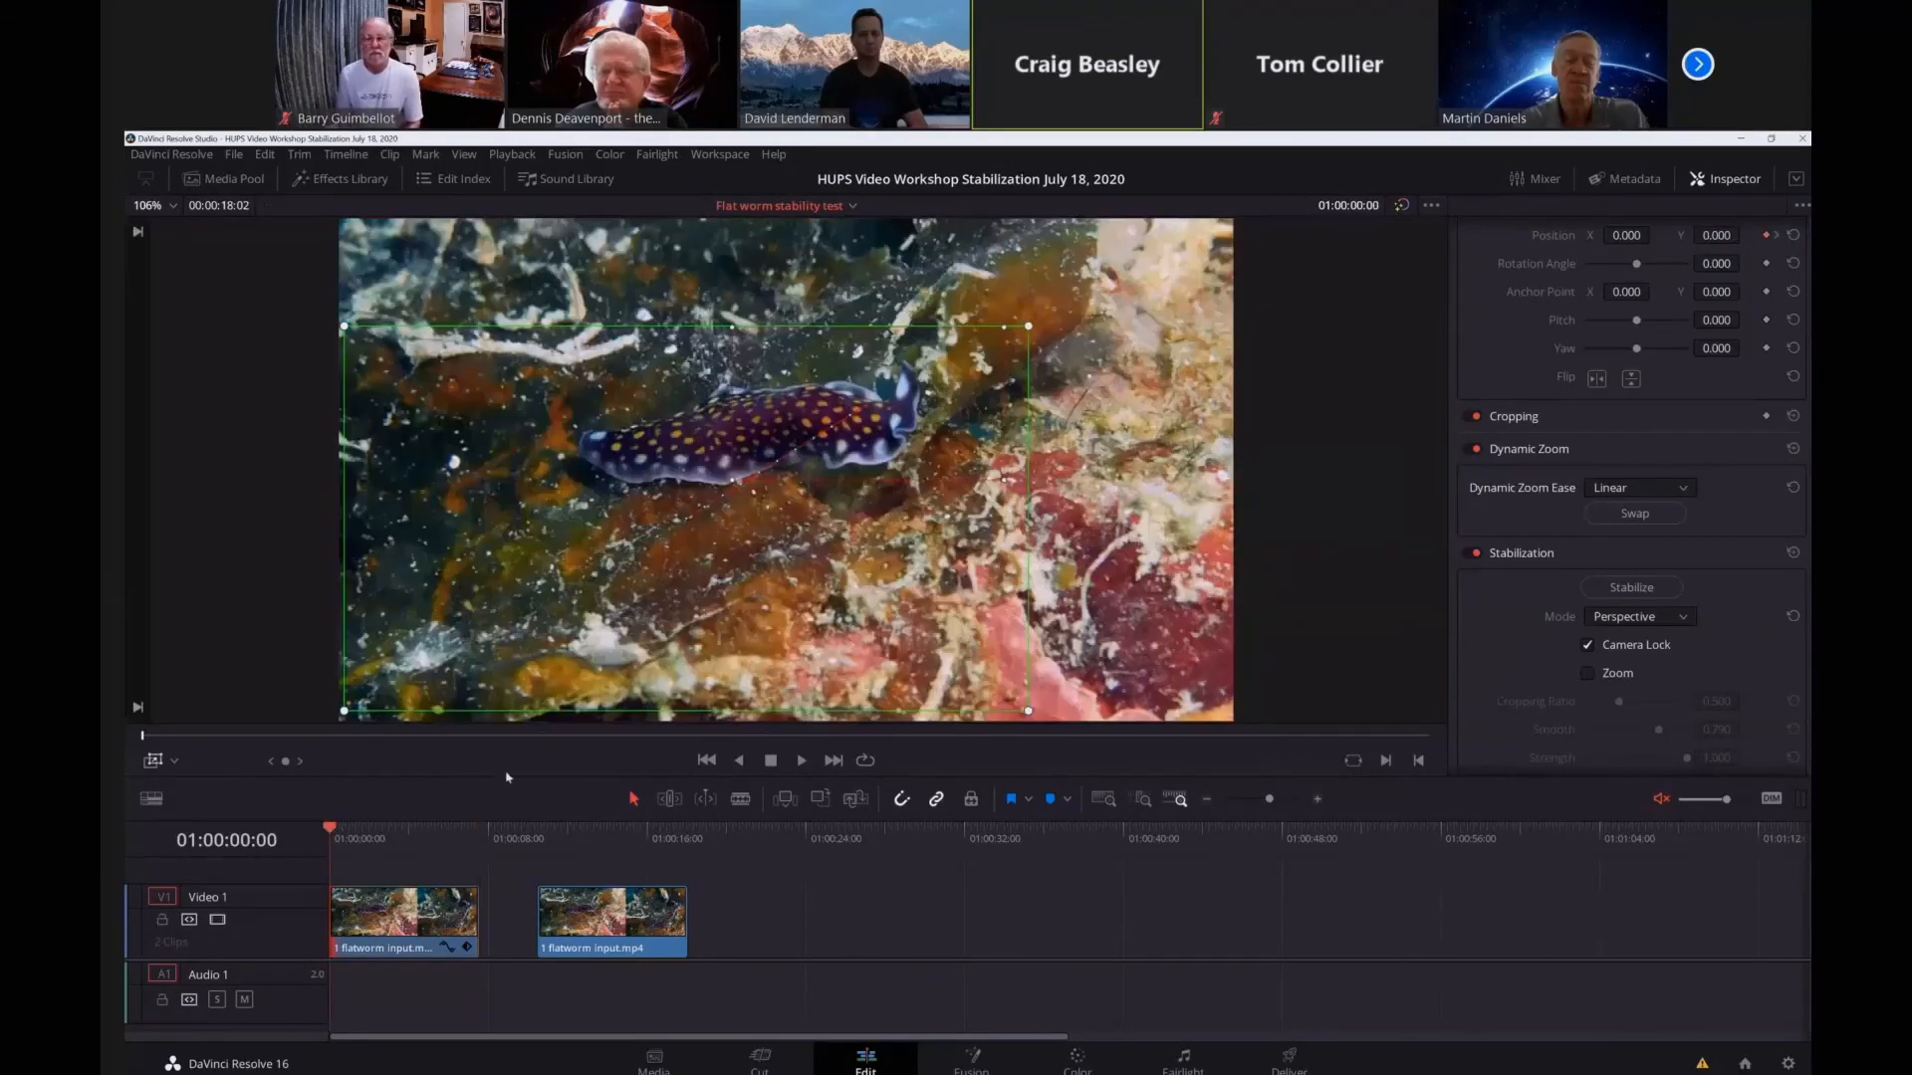
left_click(801, 761)
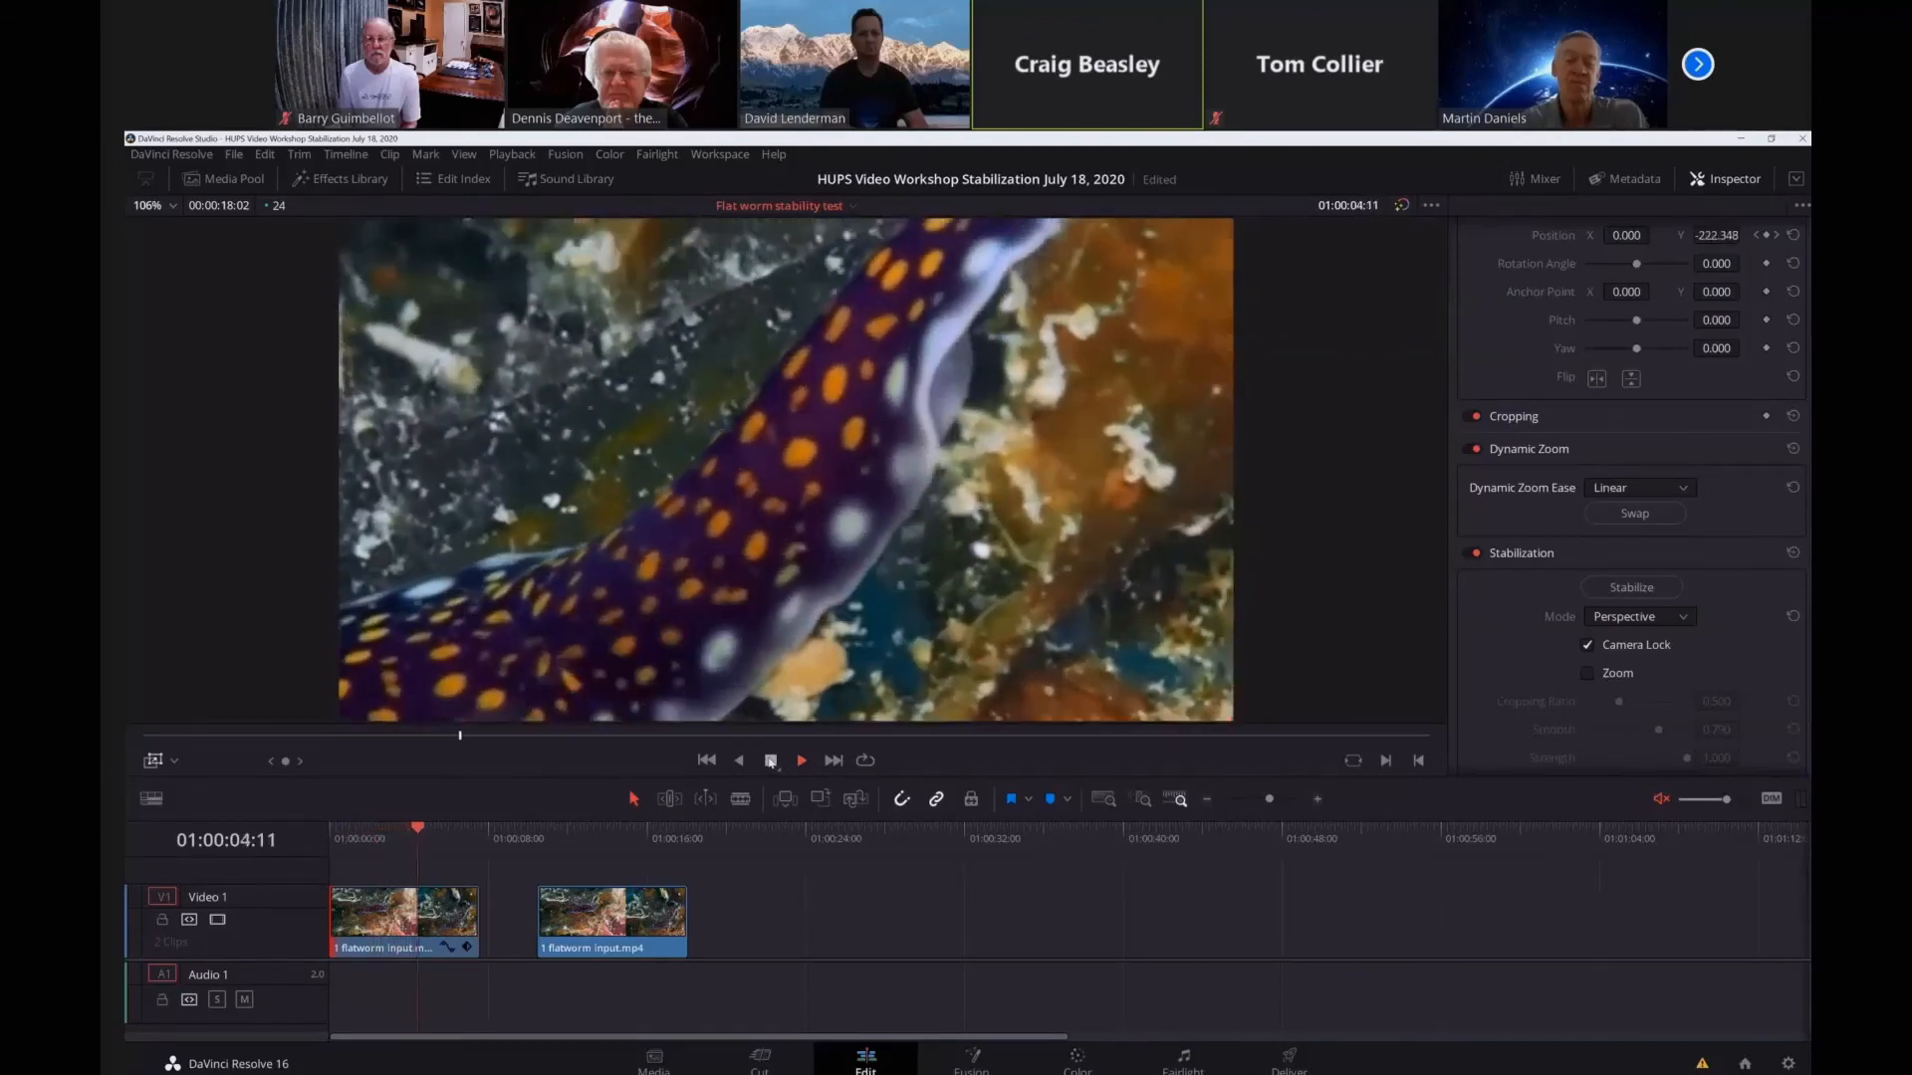
left_click(769, 761)
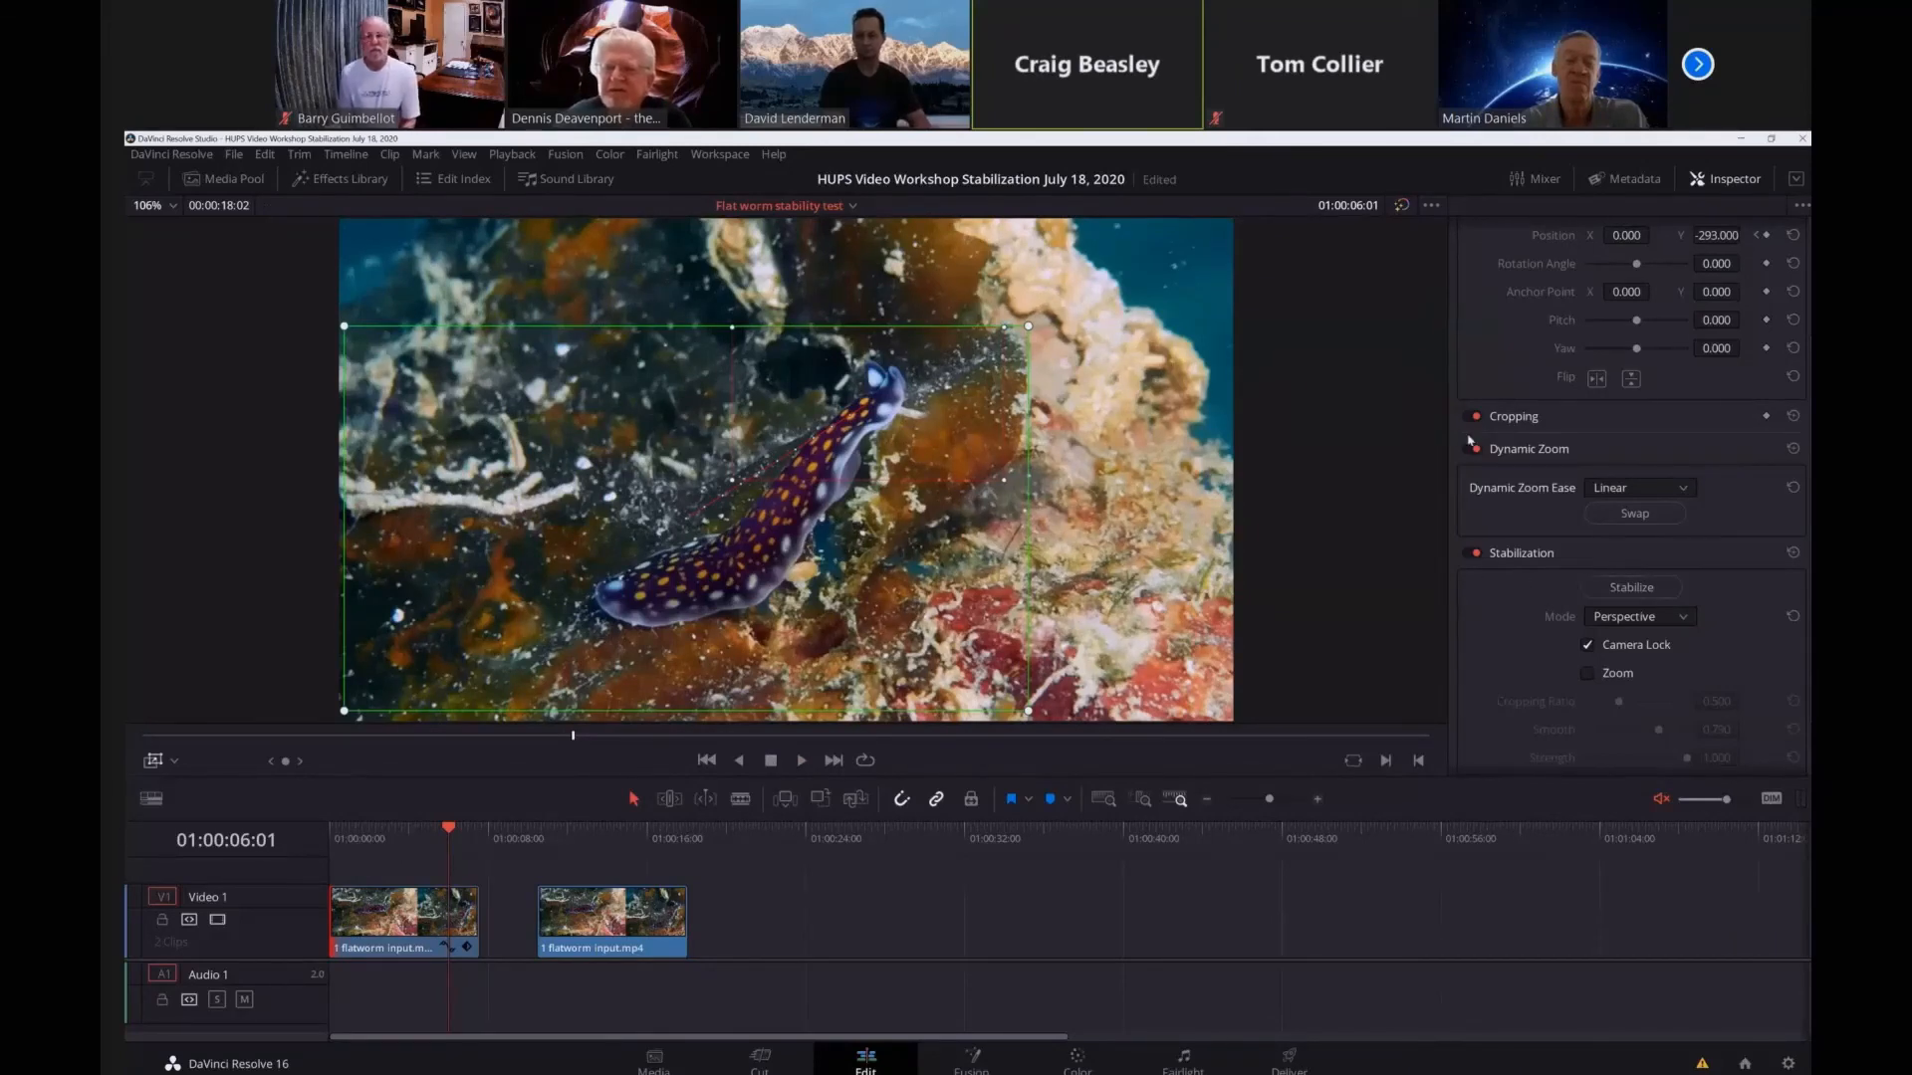
Turn off Dynamic Zoom for the first flatworm clip and switch the viewer's on-screen controls from Dynamic Zoom to Transform.
left_click(1474, 448)
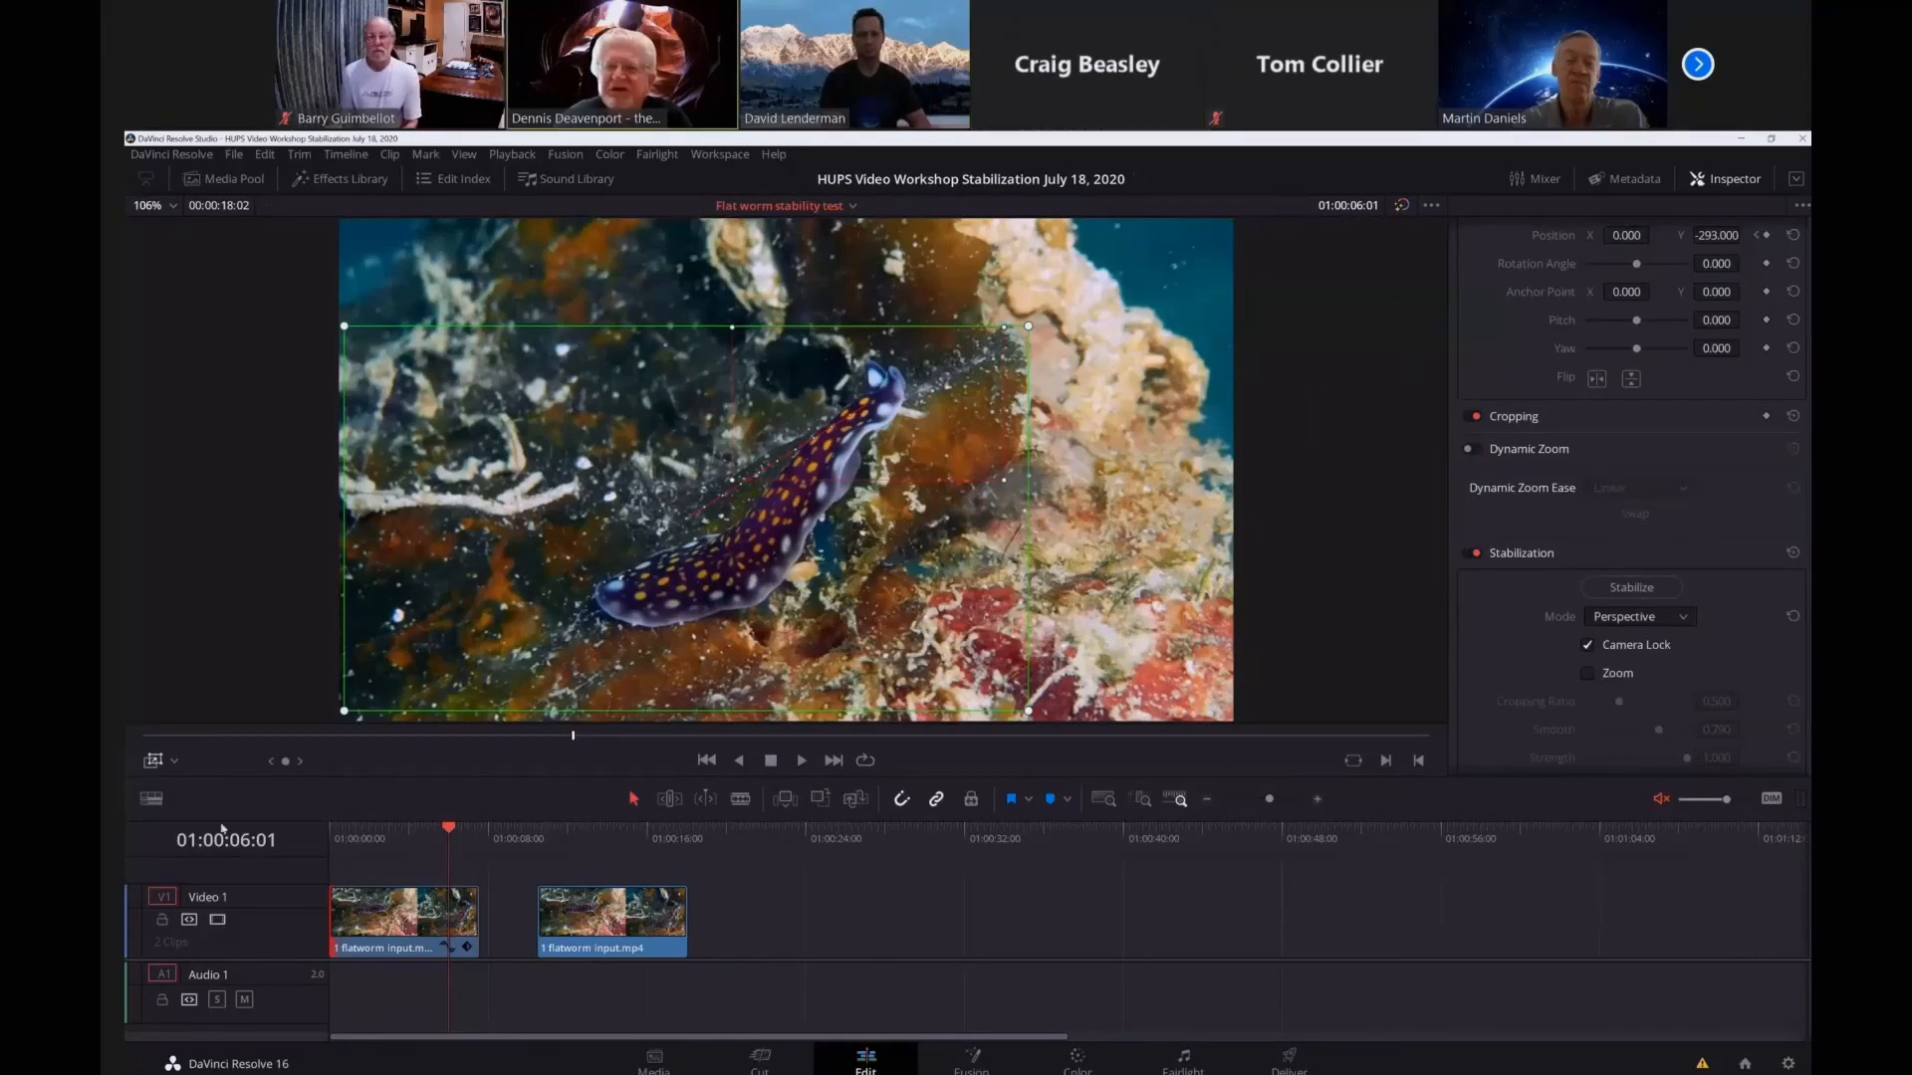
left_click(174, 761)
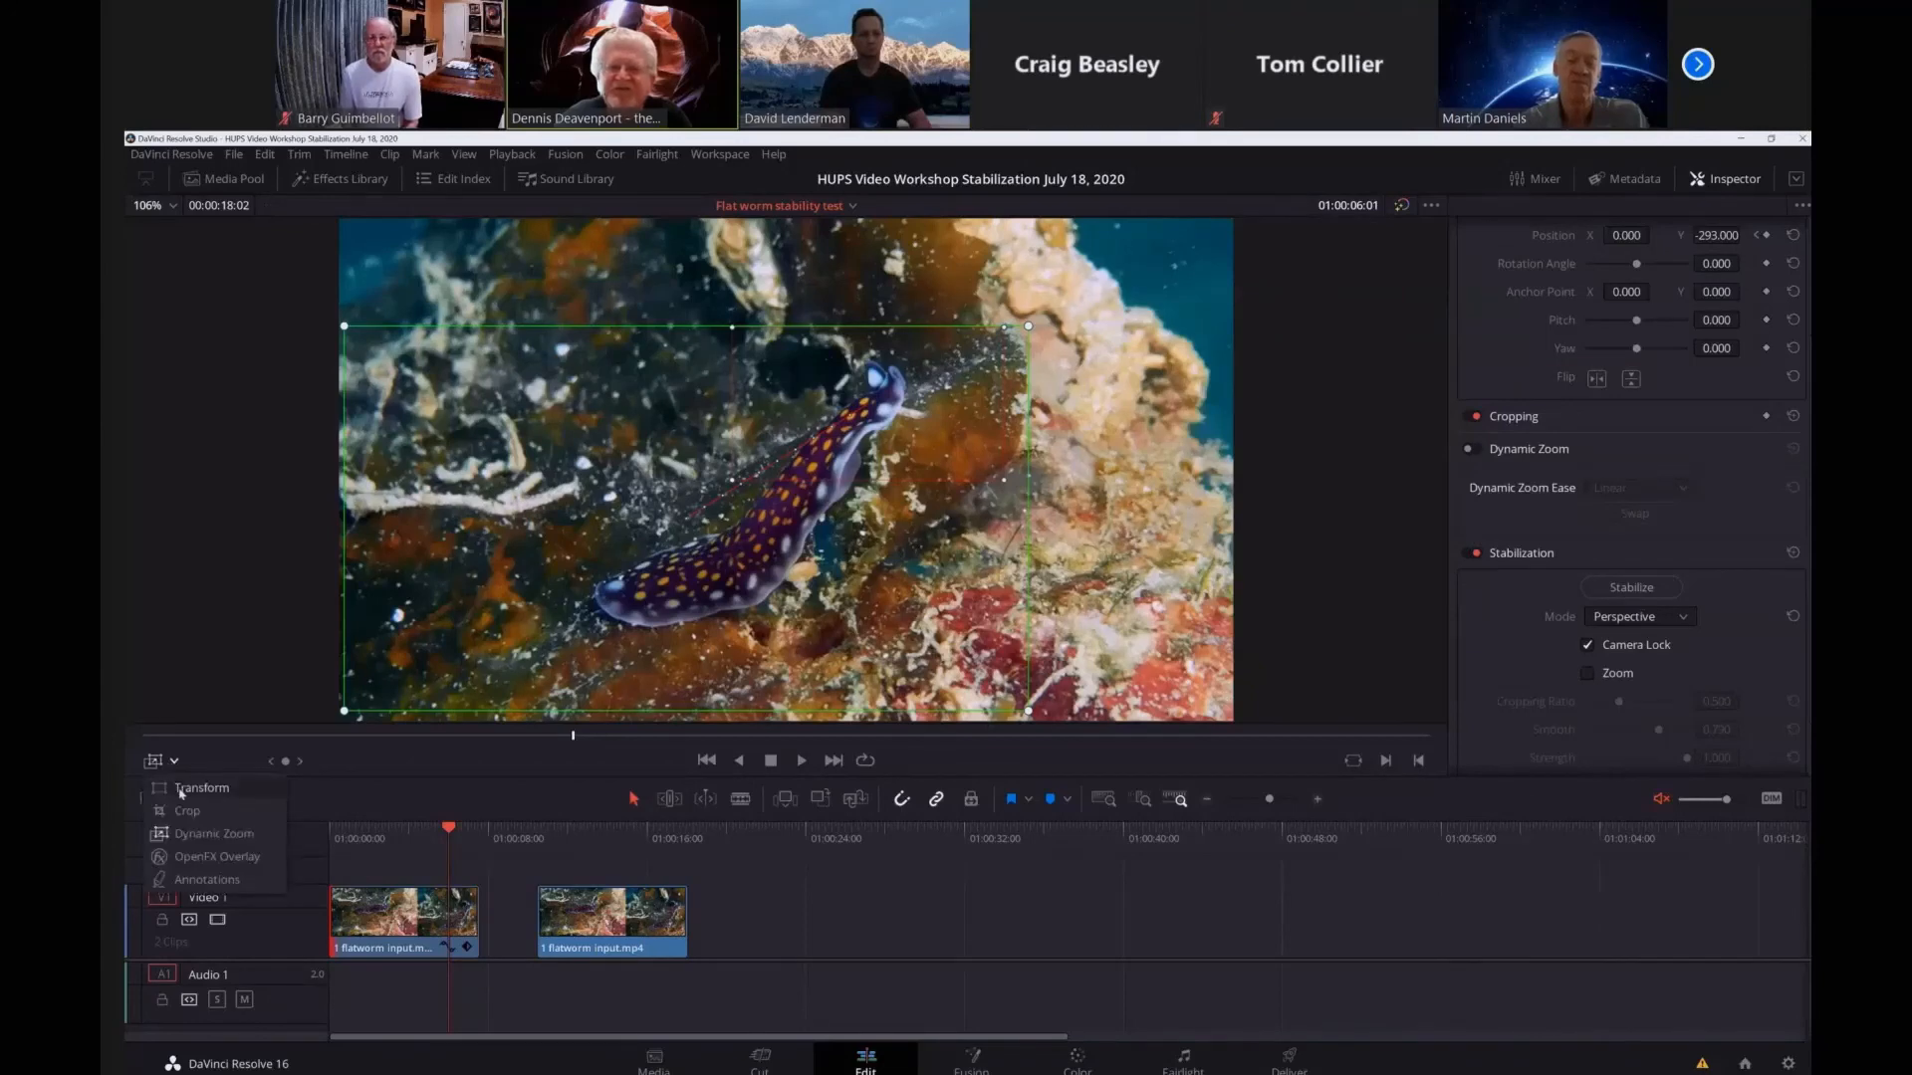
left_click(181, 833)
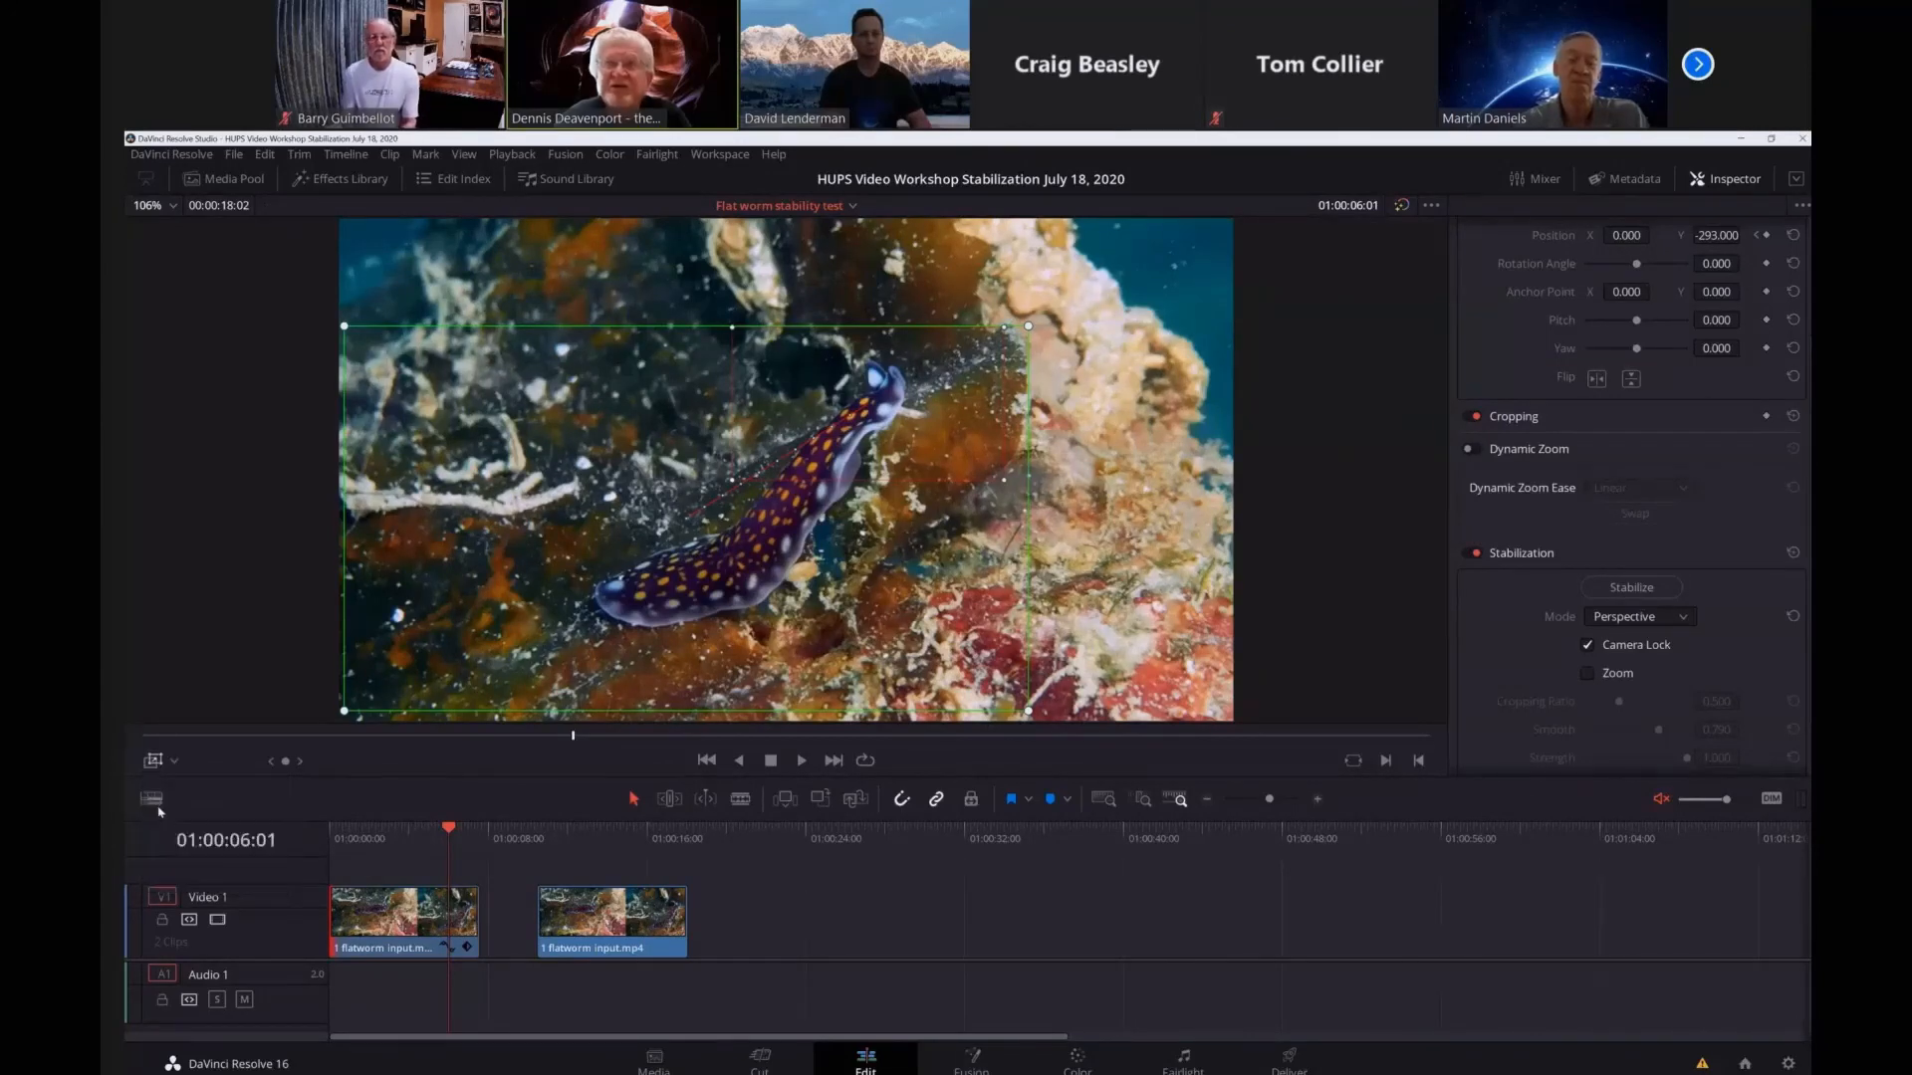
left_click(173, 761)
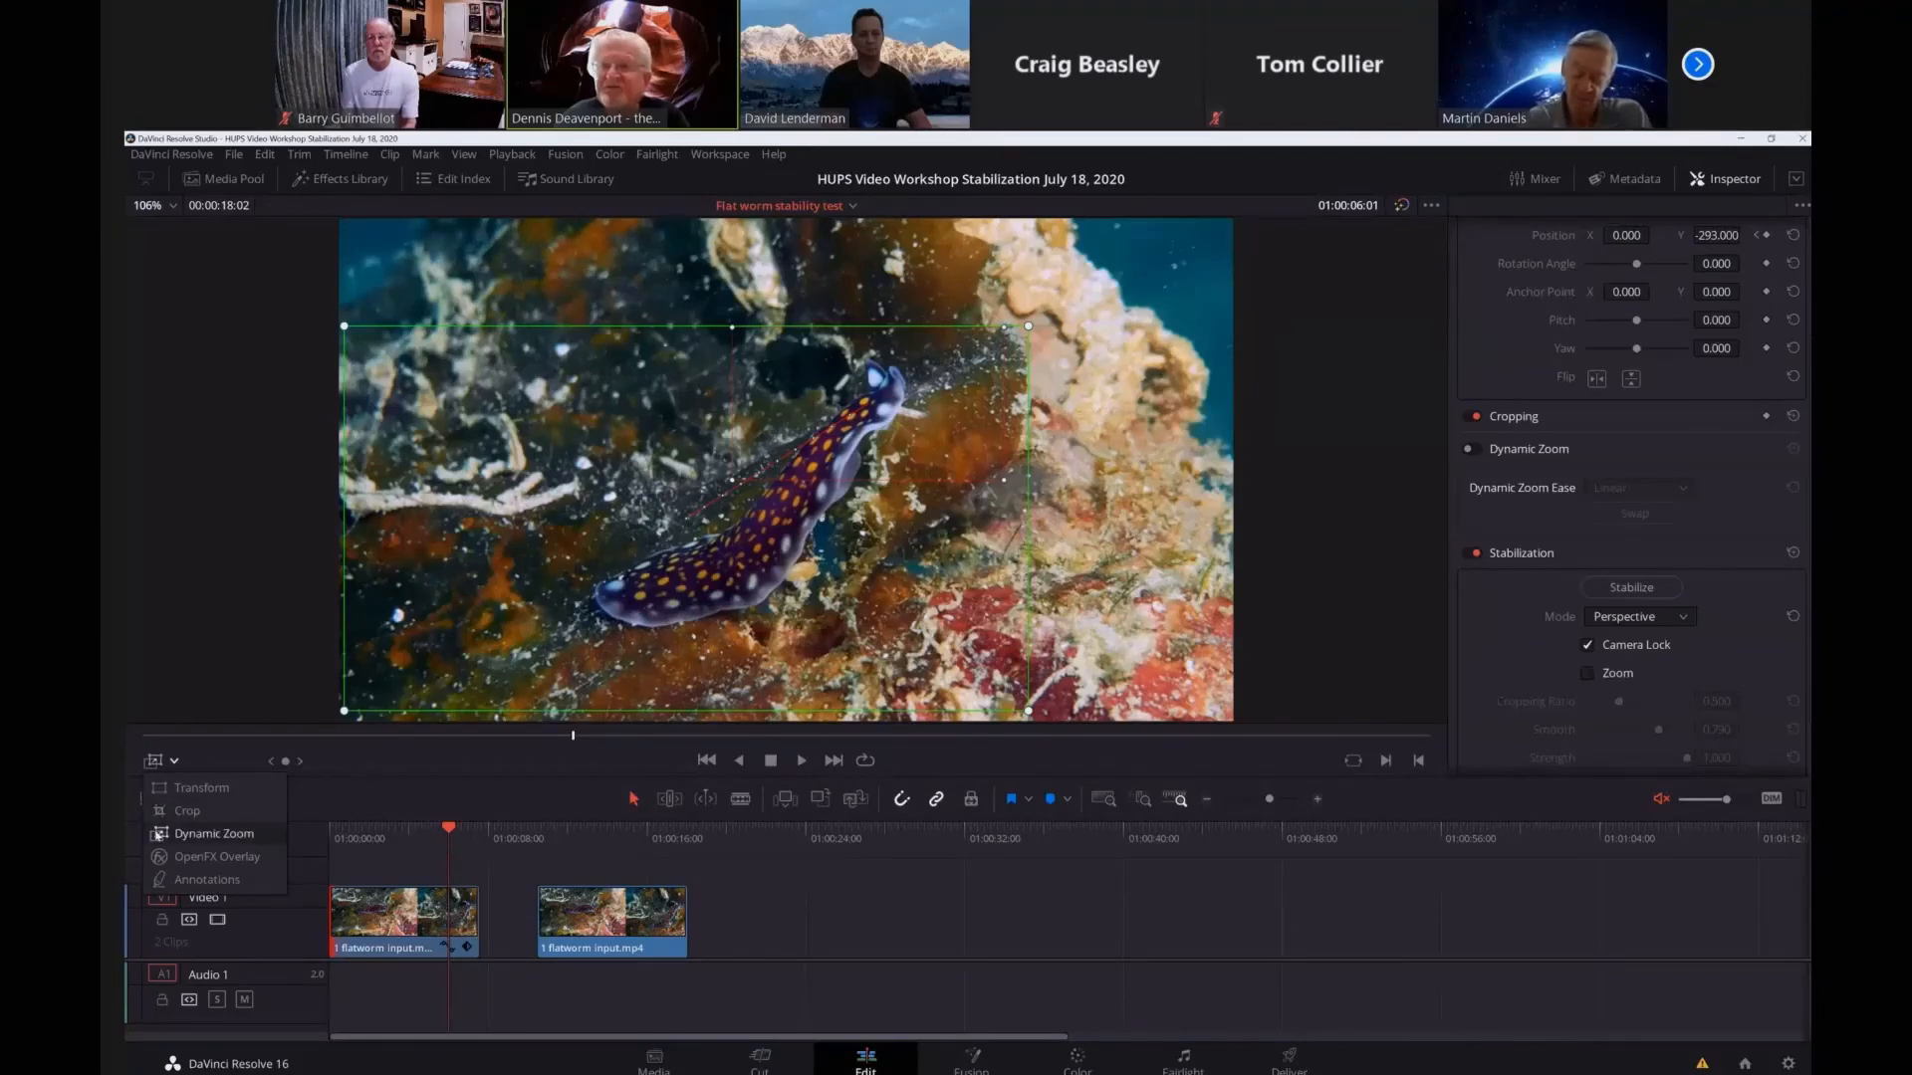
left_click(159, 833)
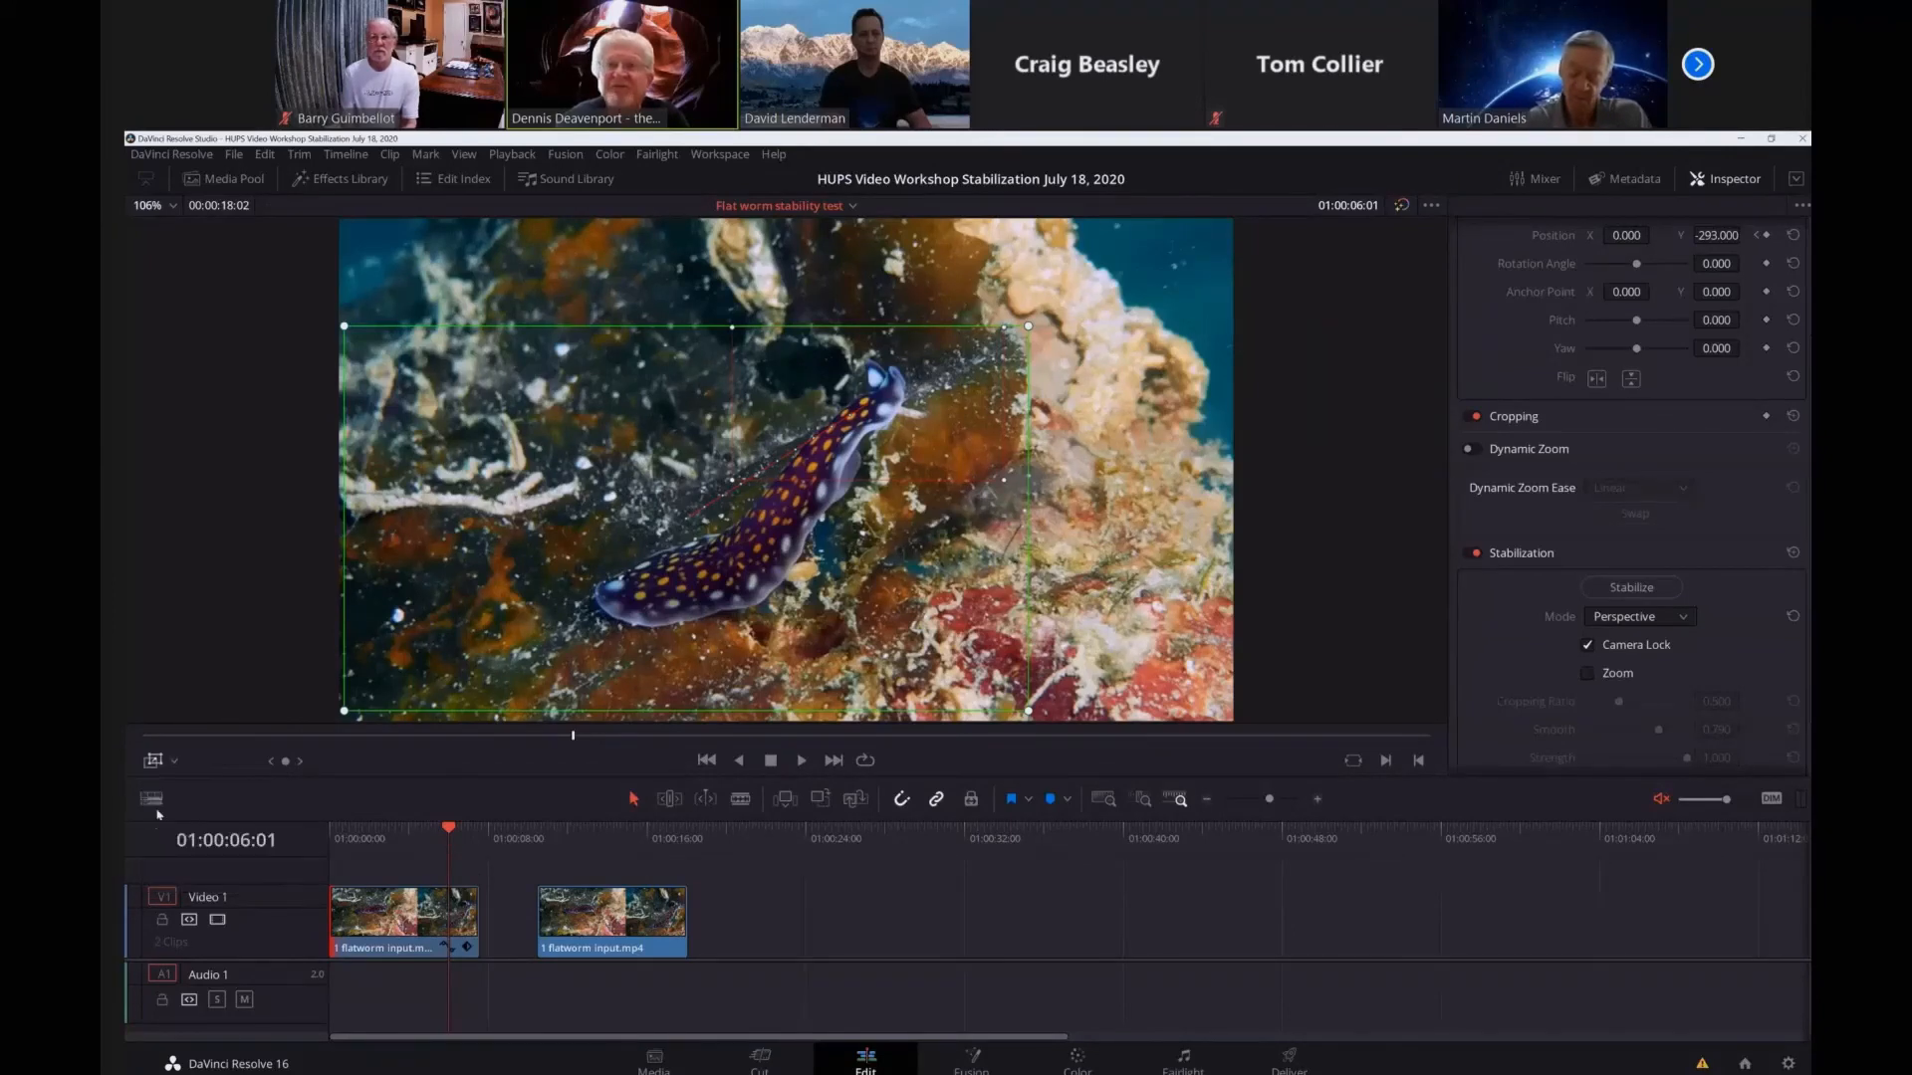
left_click(173, 761)
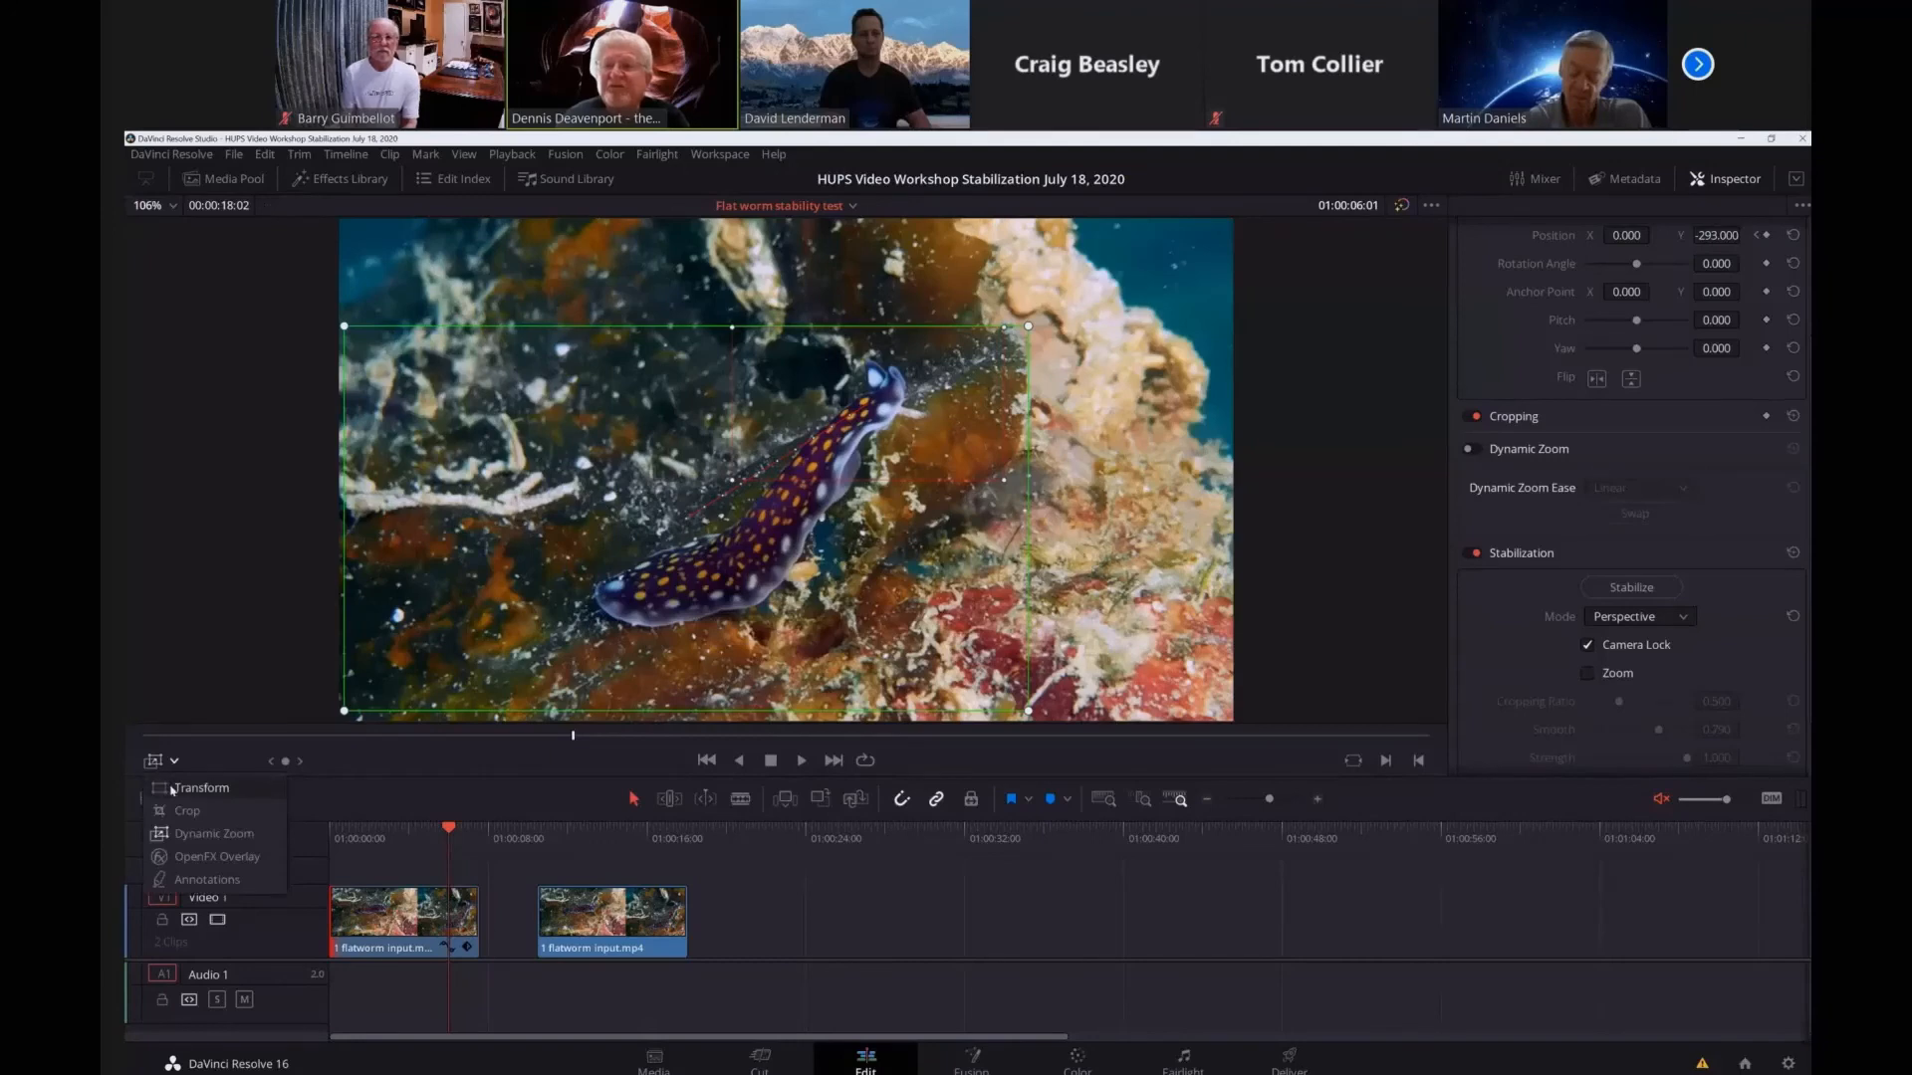
left_click(189, 788)
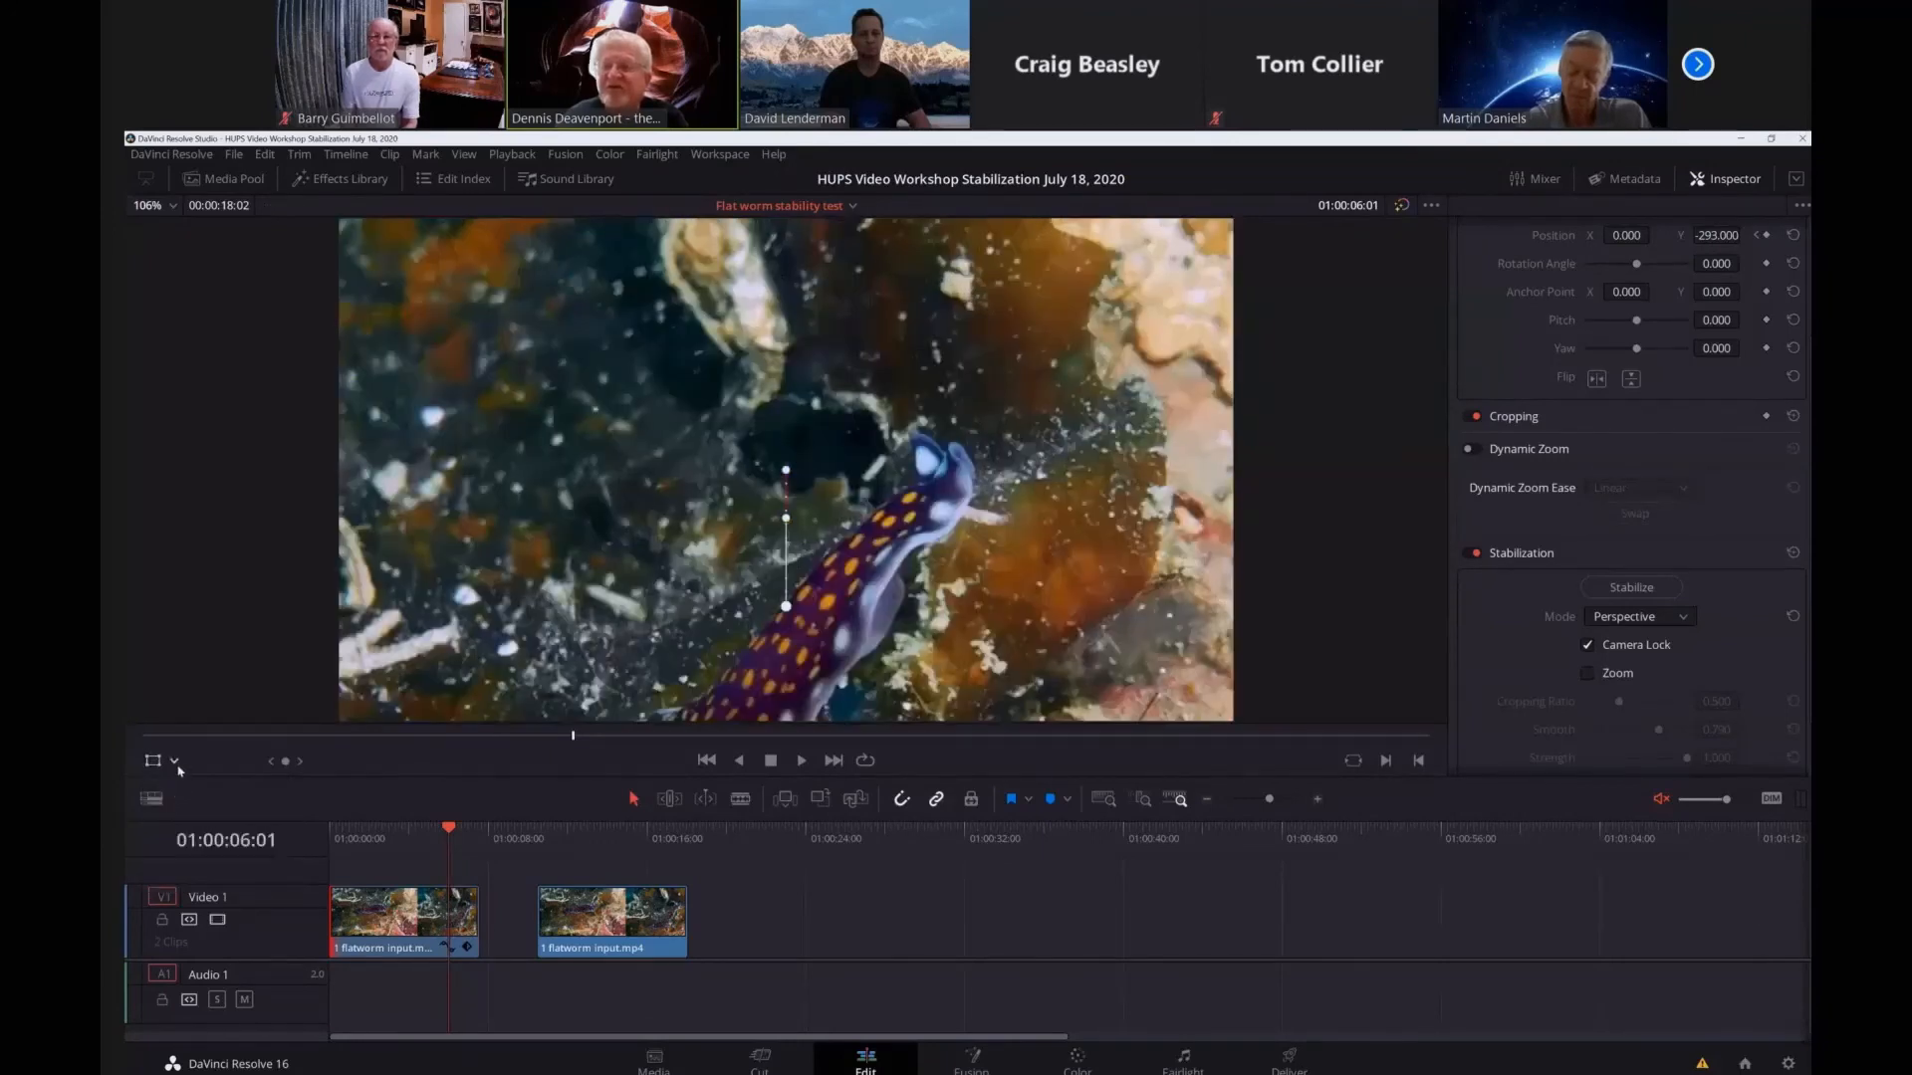
left_click(176, 763)
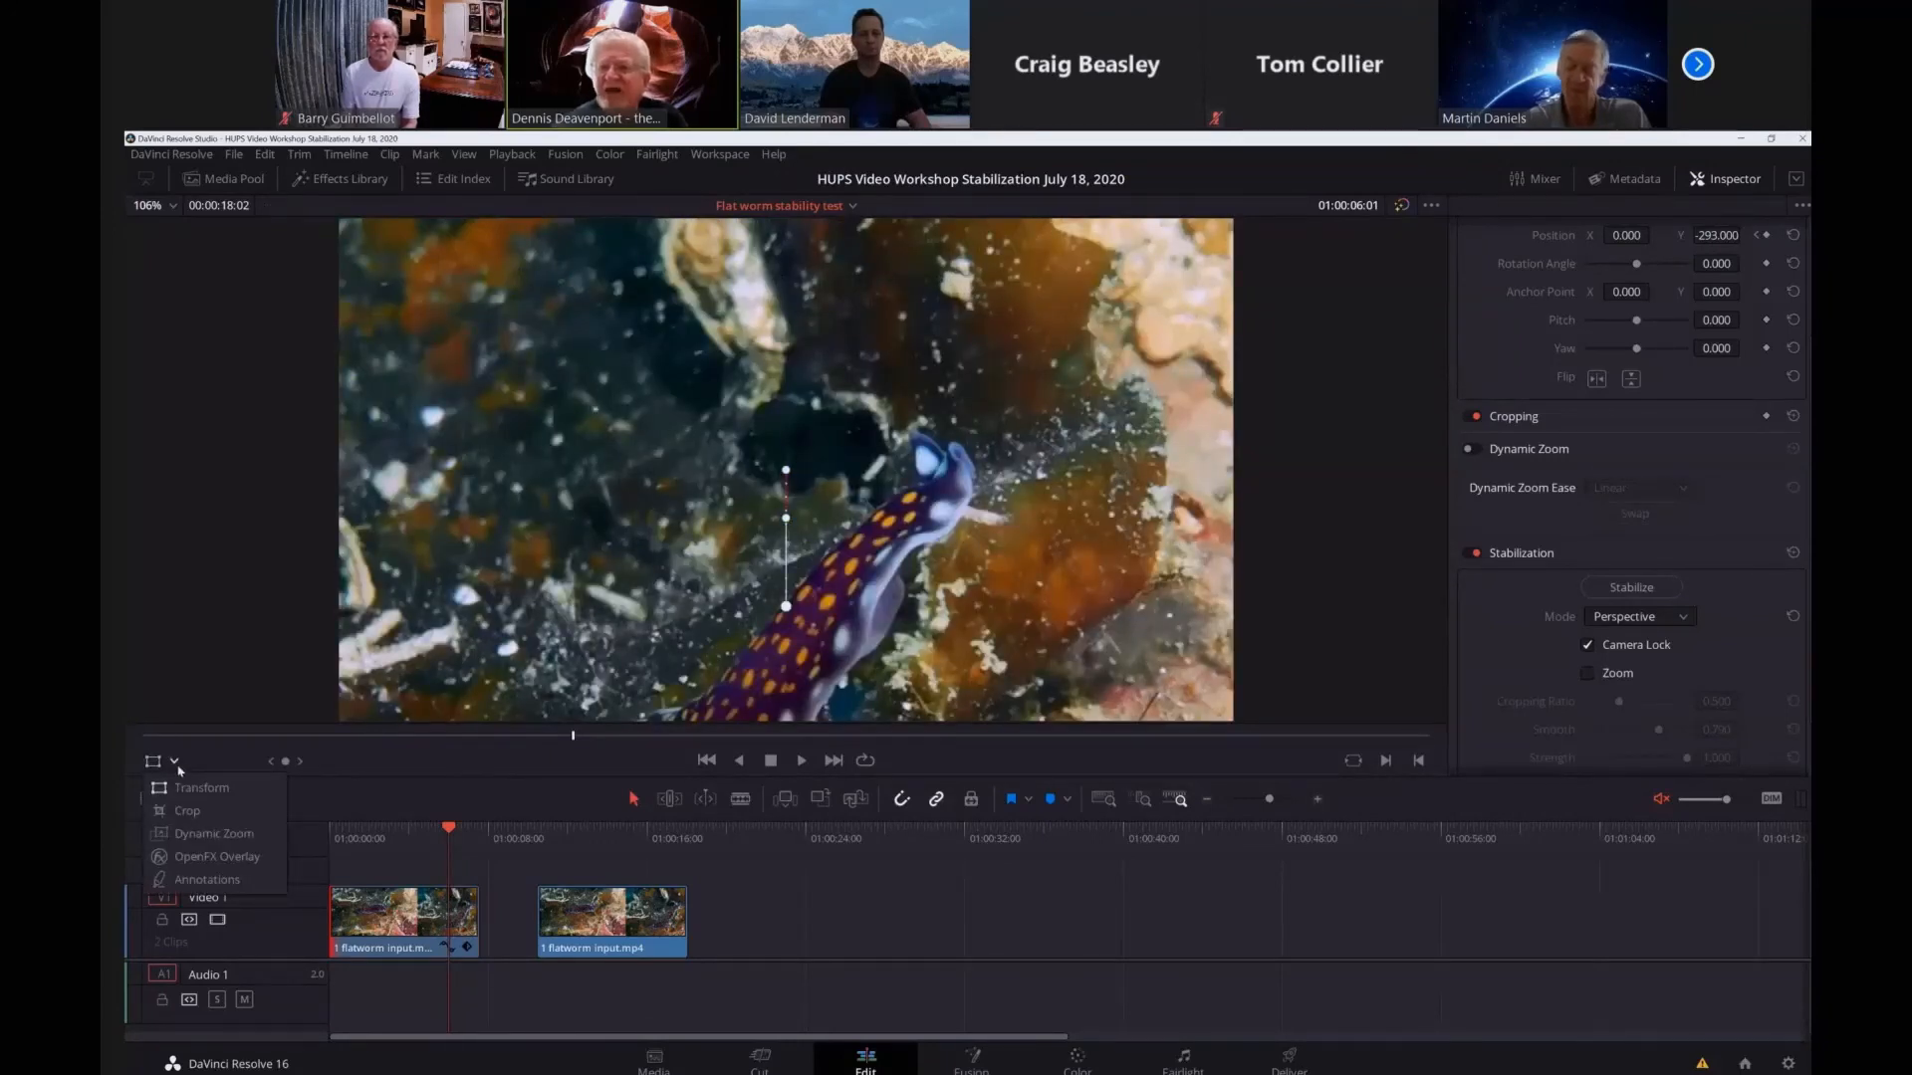
left_click(221, 765)
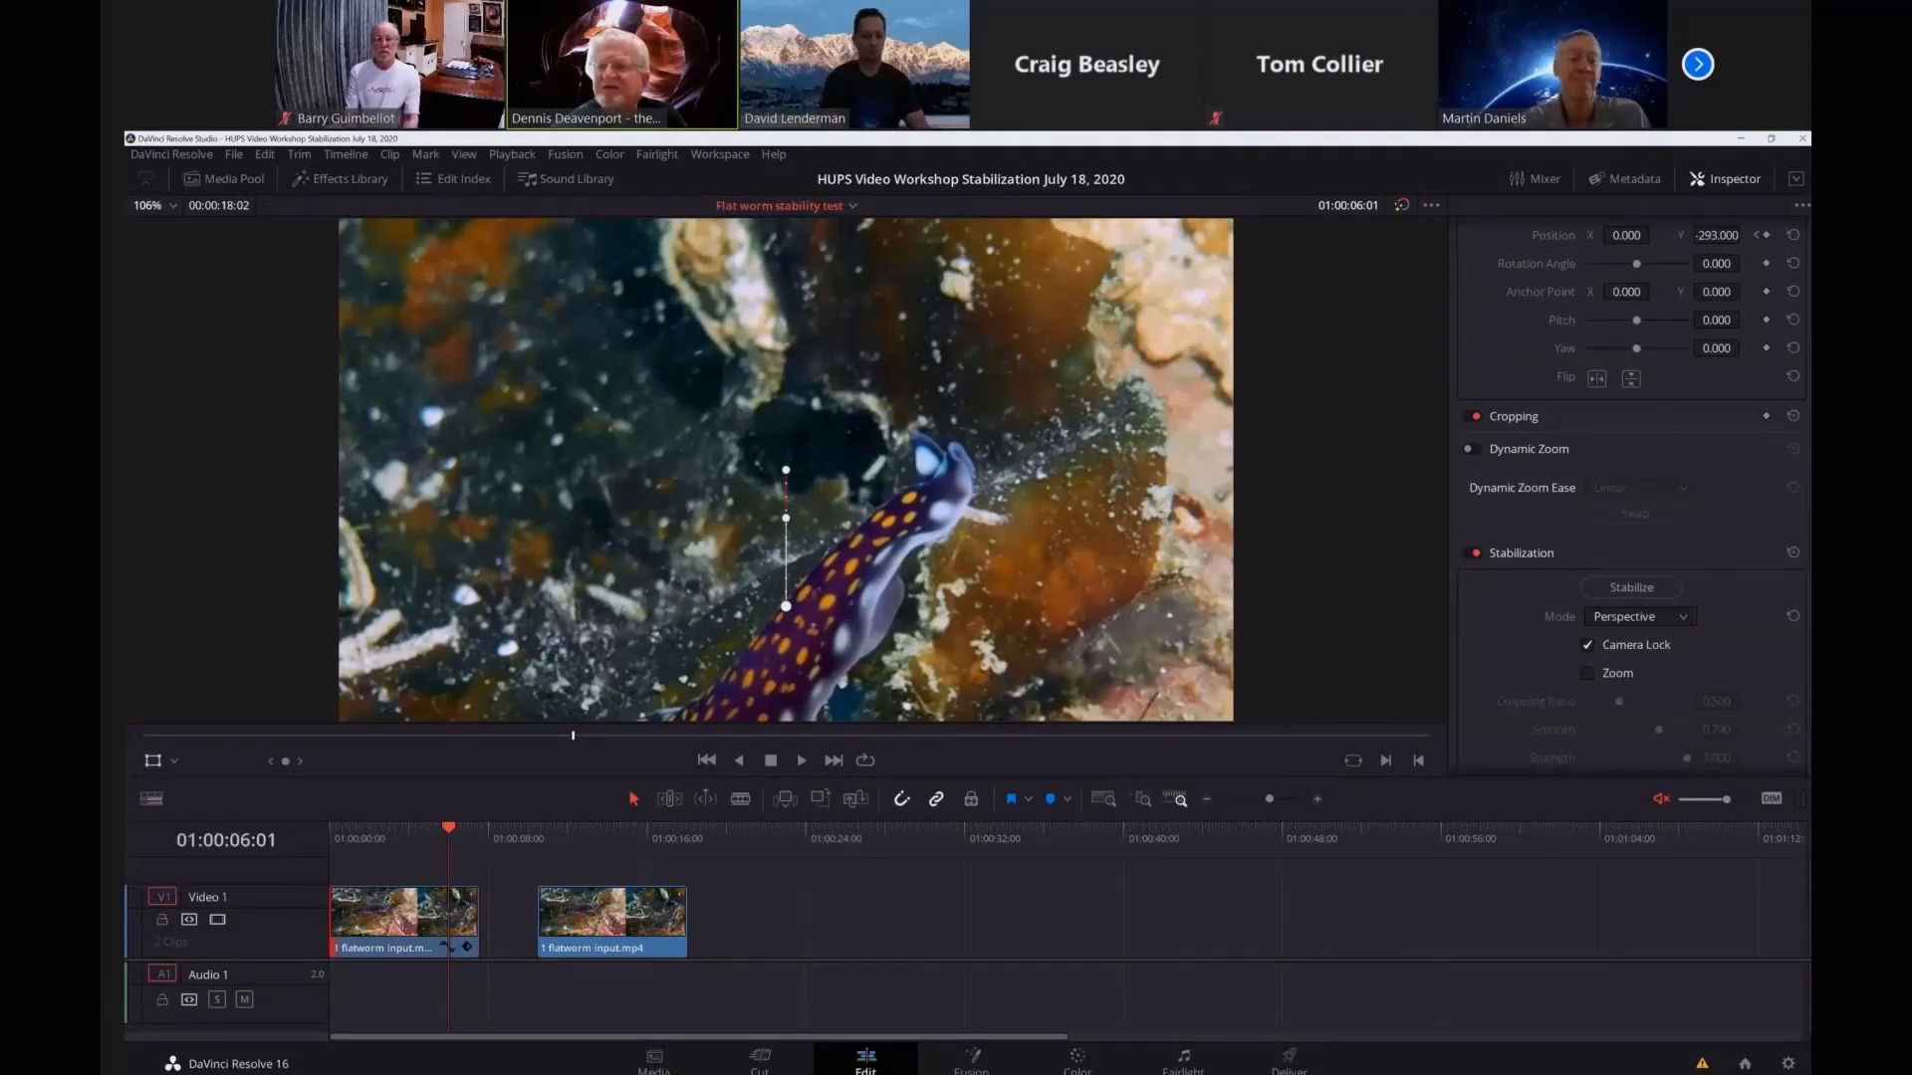
Try a pitch of about -0.117 and a rotation angle of about 15.65 on the clip, and reset both.
scroll(1633, 448, "up", 1)
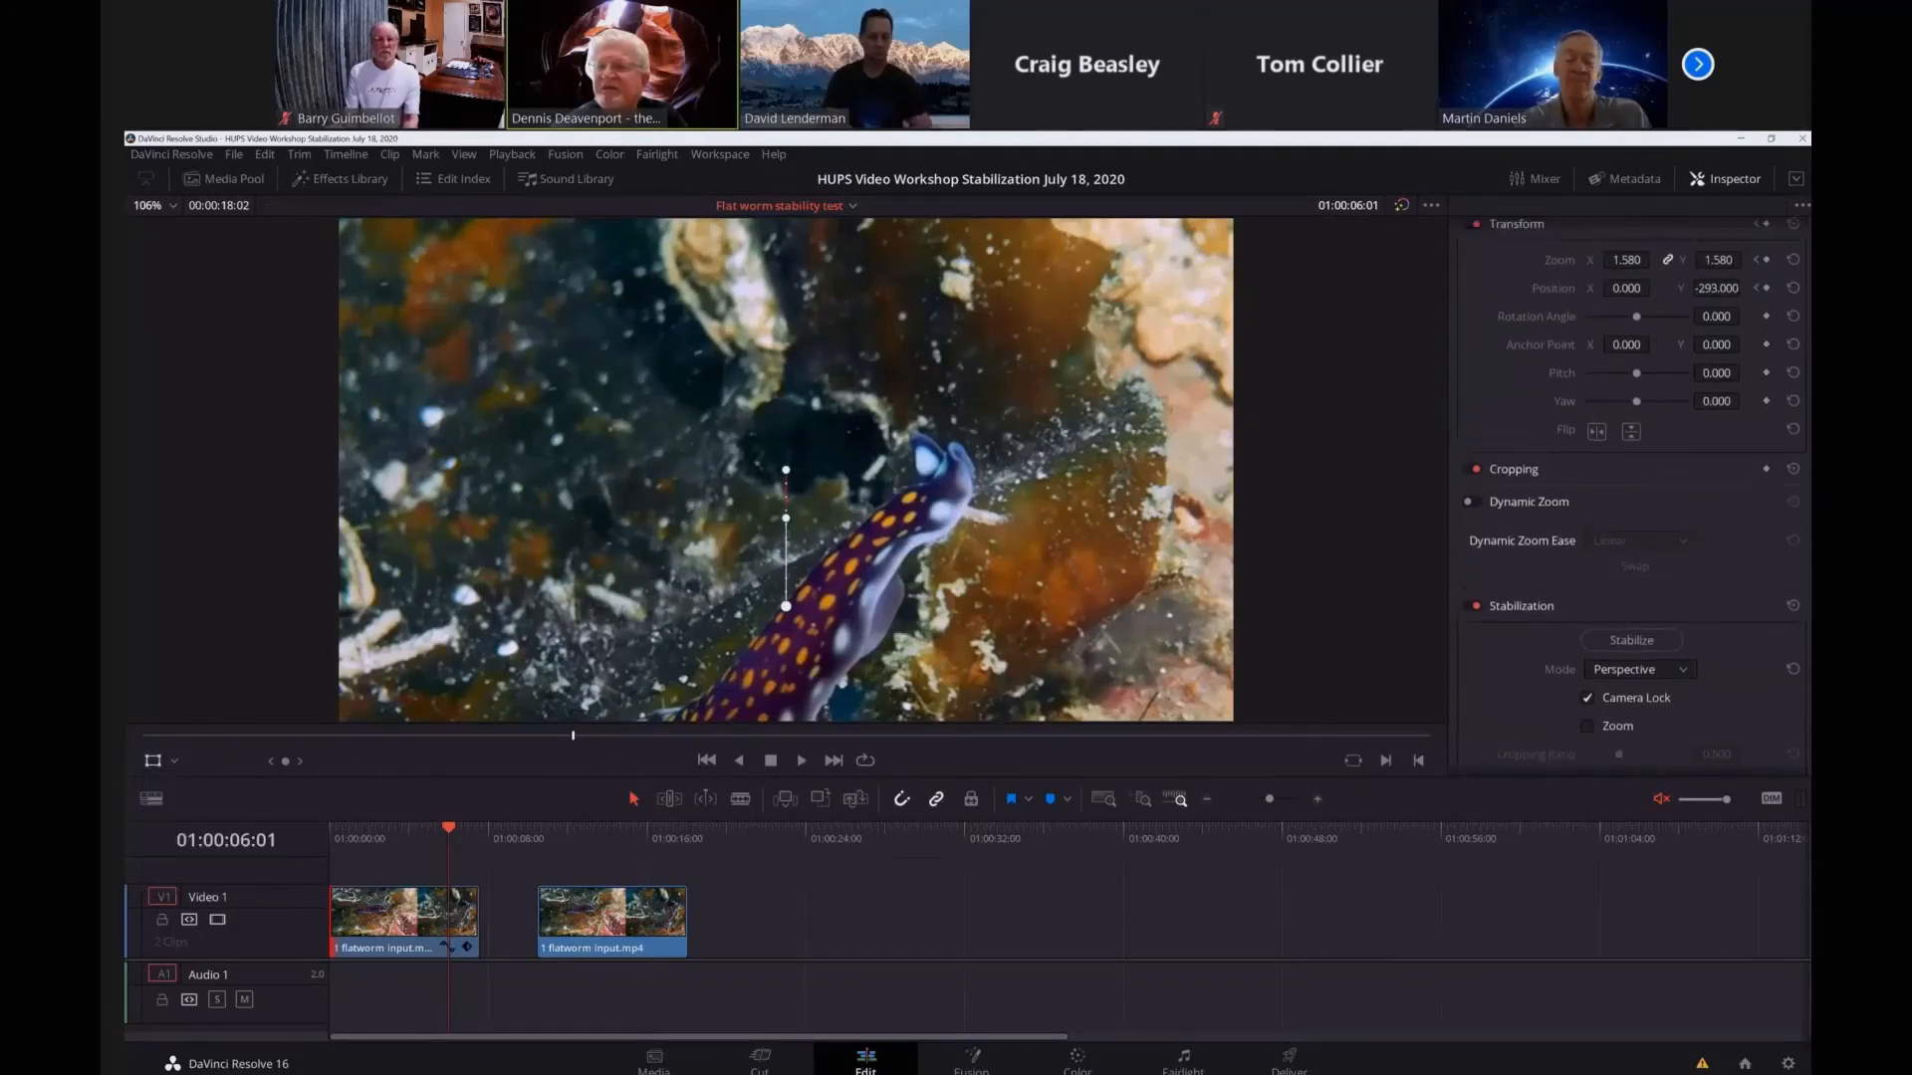
scroll(1633, 448, "up", 2)
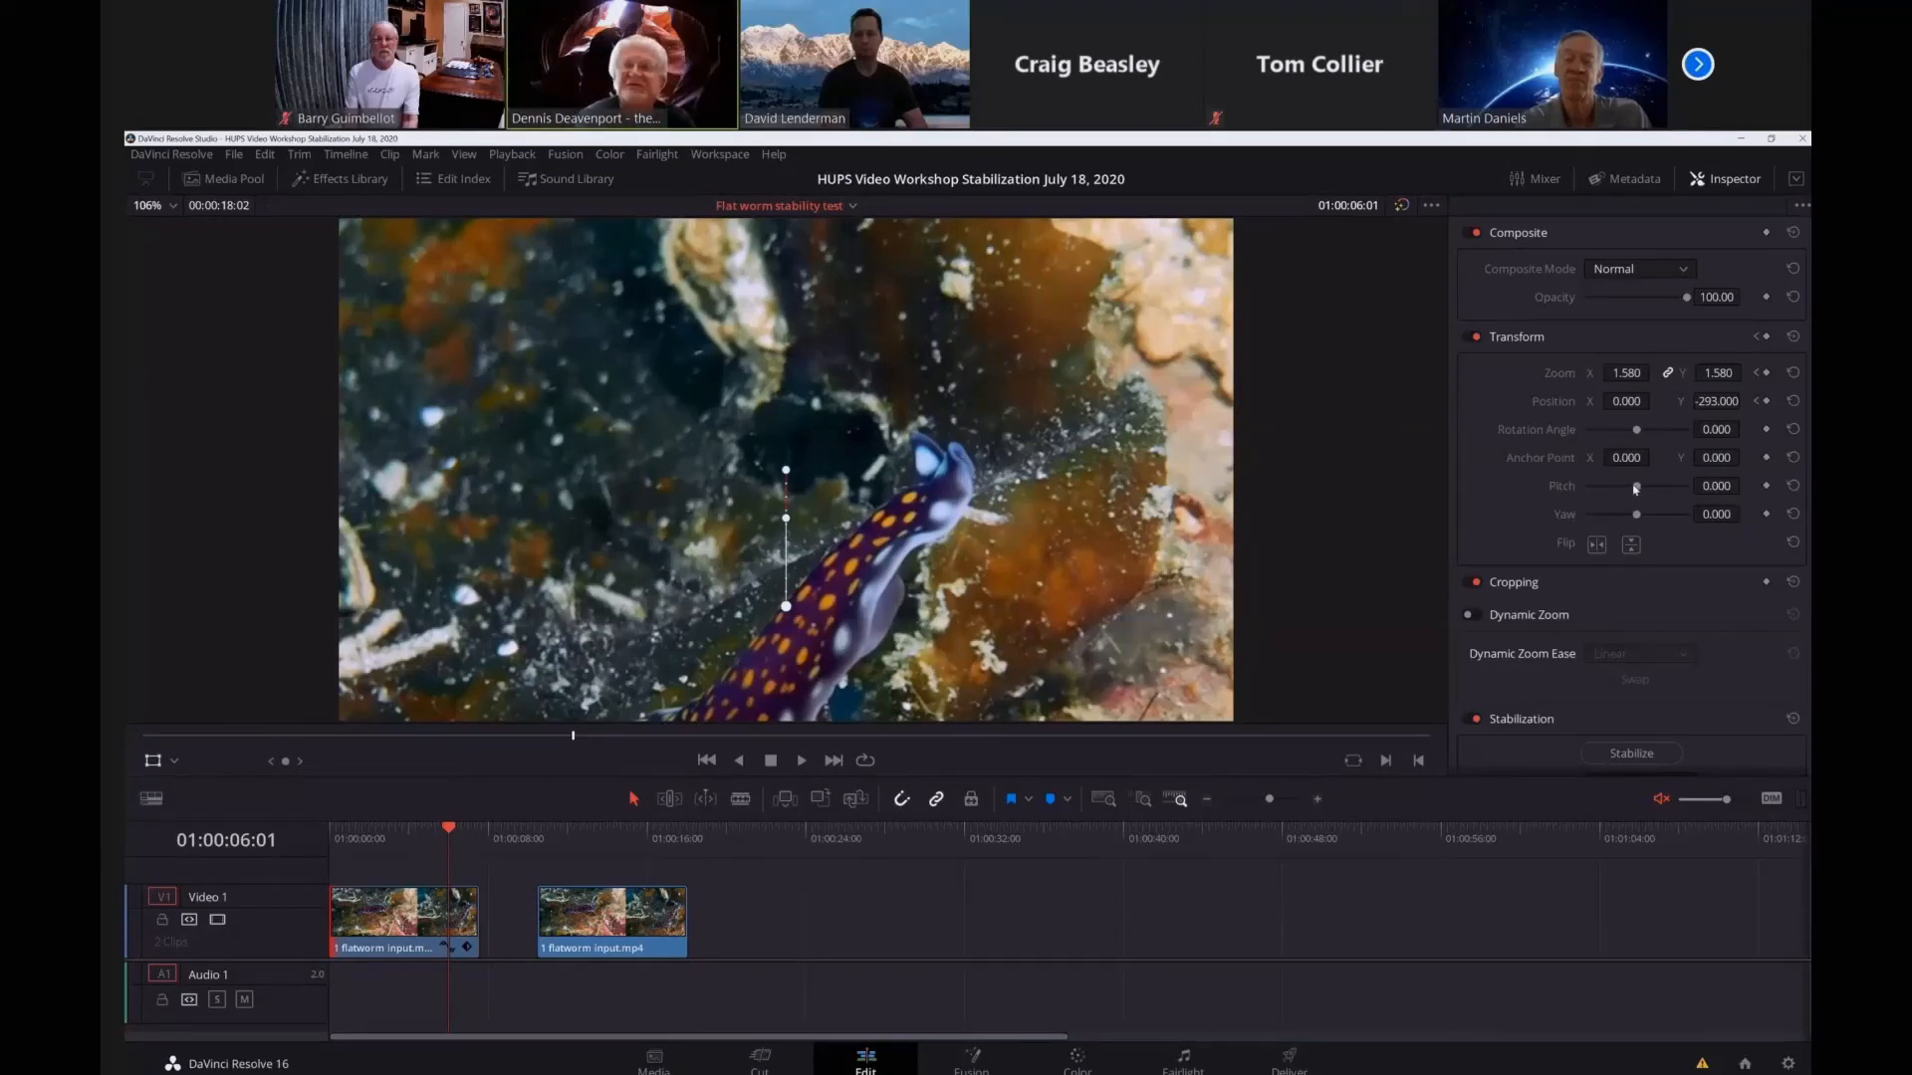
left_click_drag(1637, 488, 1650, 435)
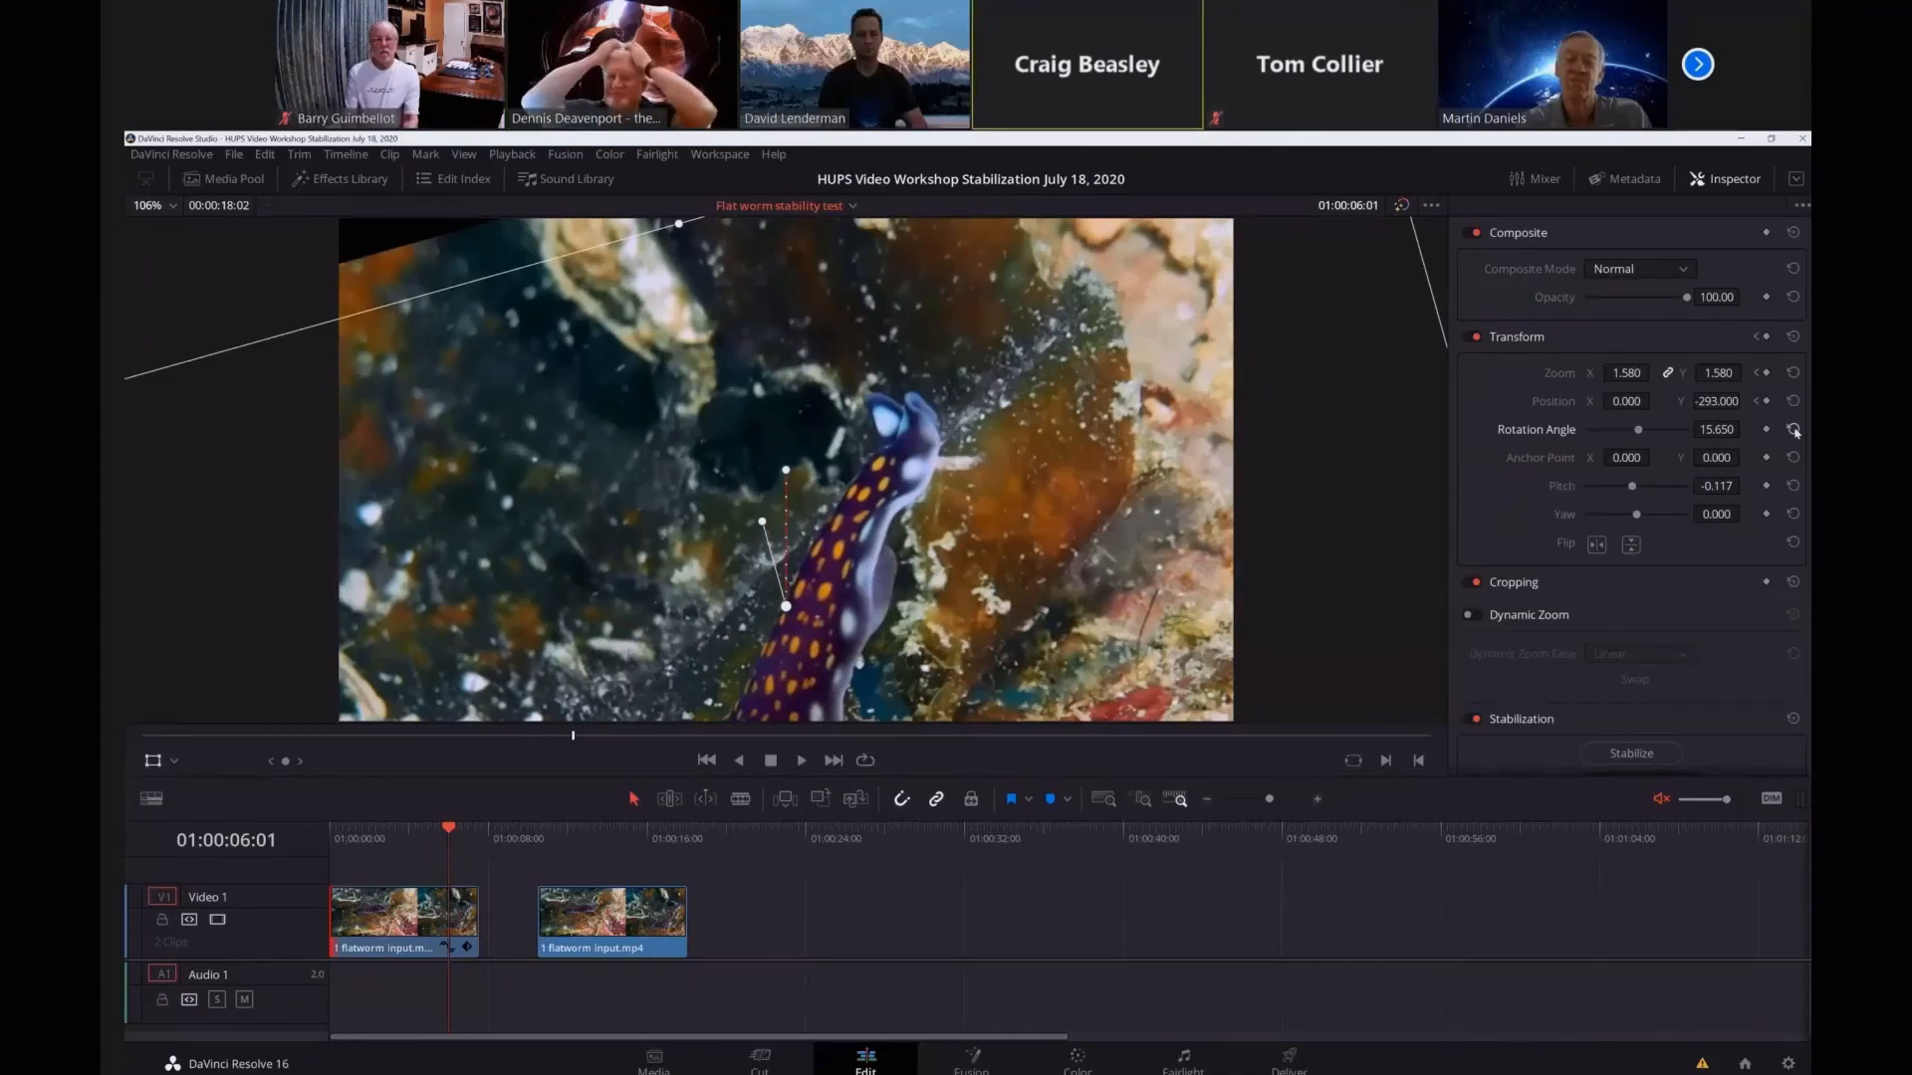
left_click(1794, 429)
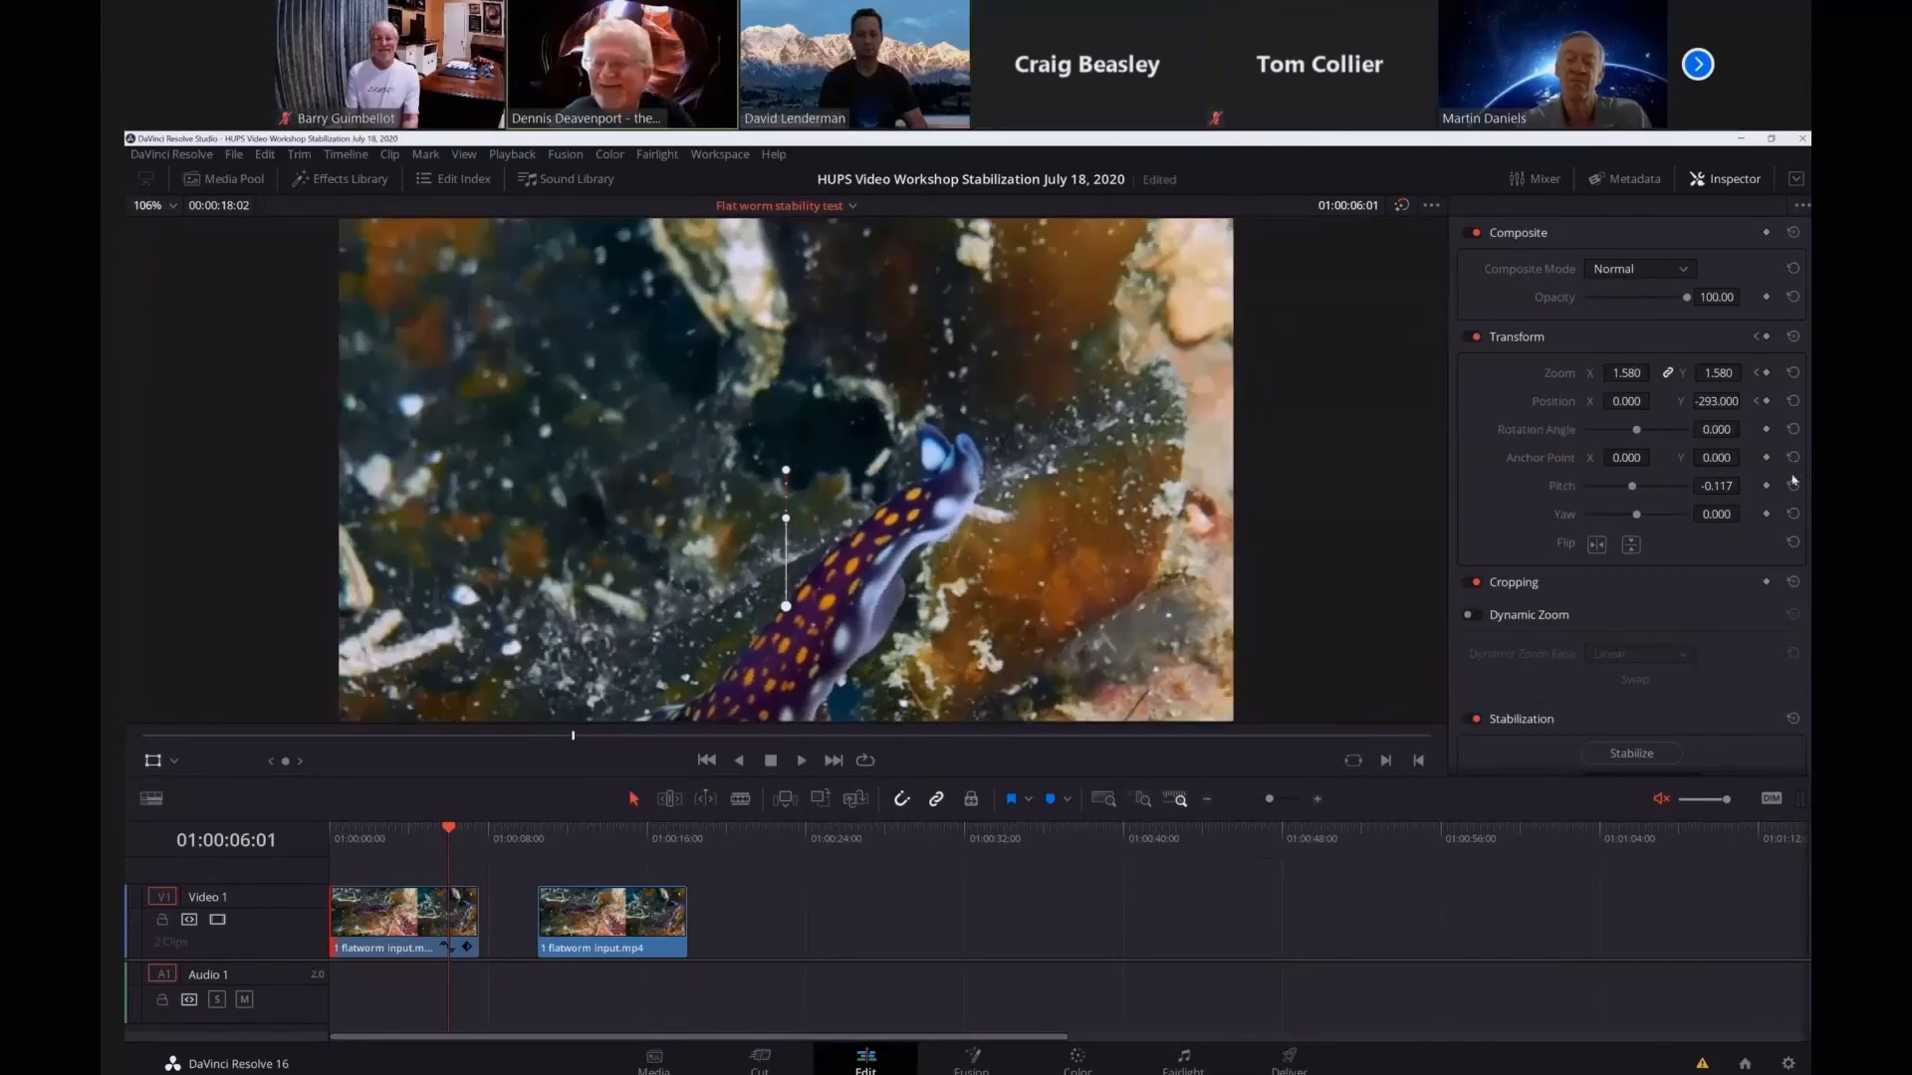
left_click(1794, 485)
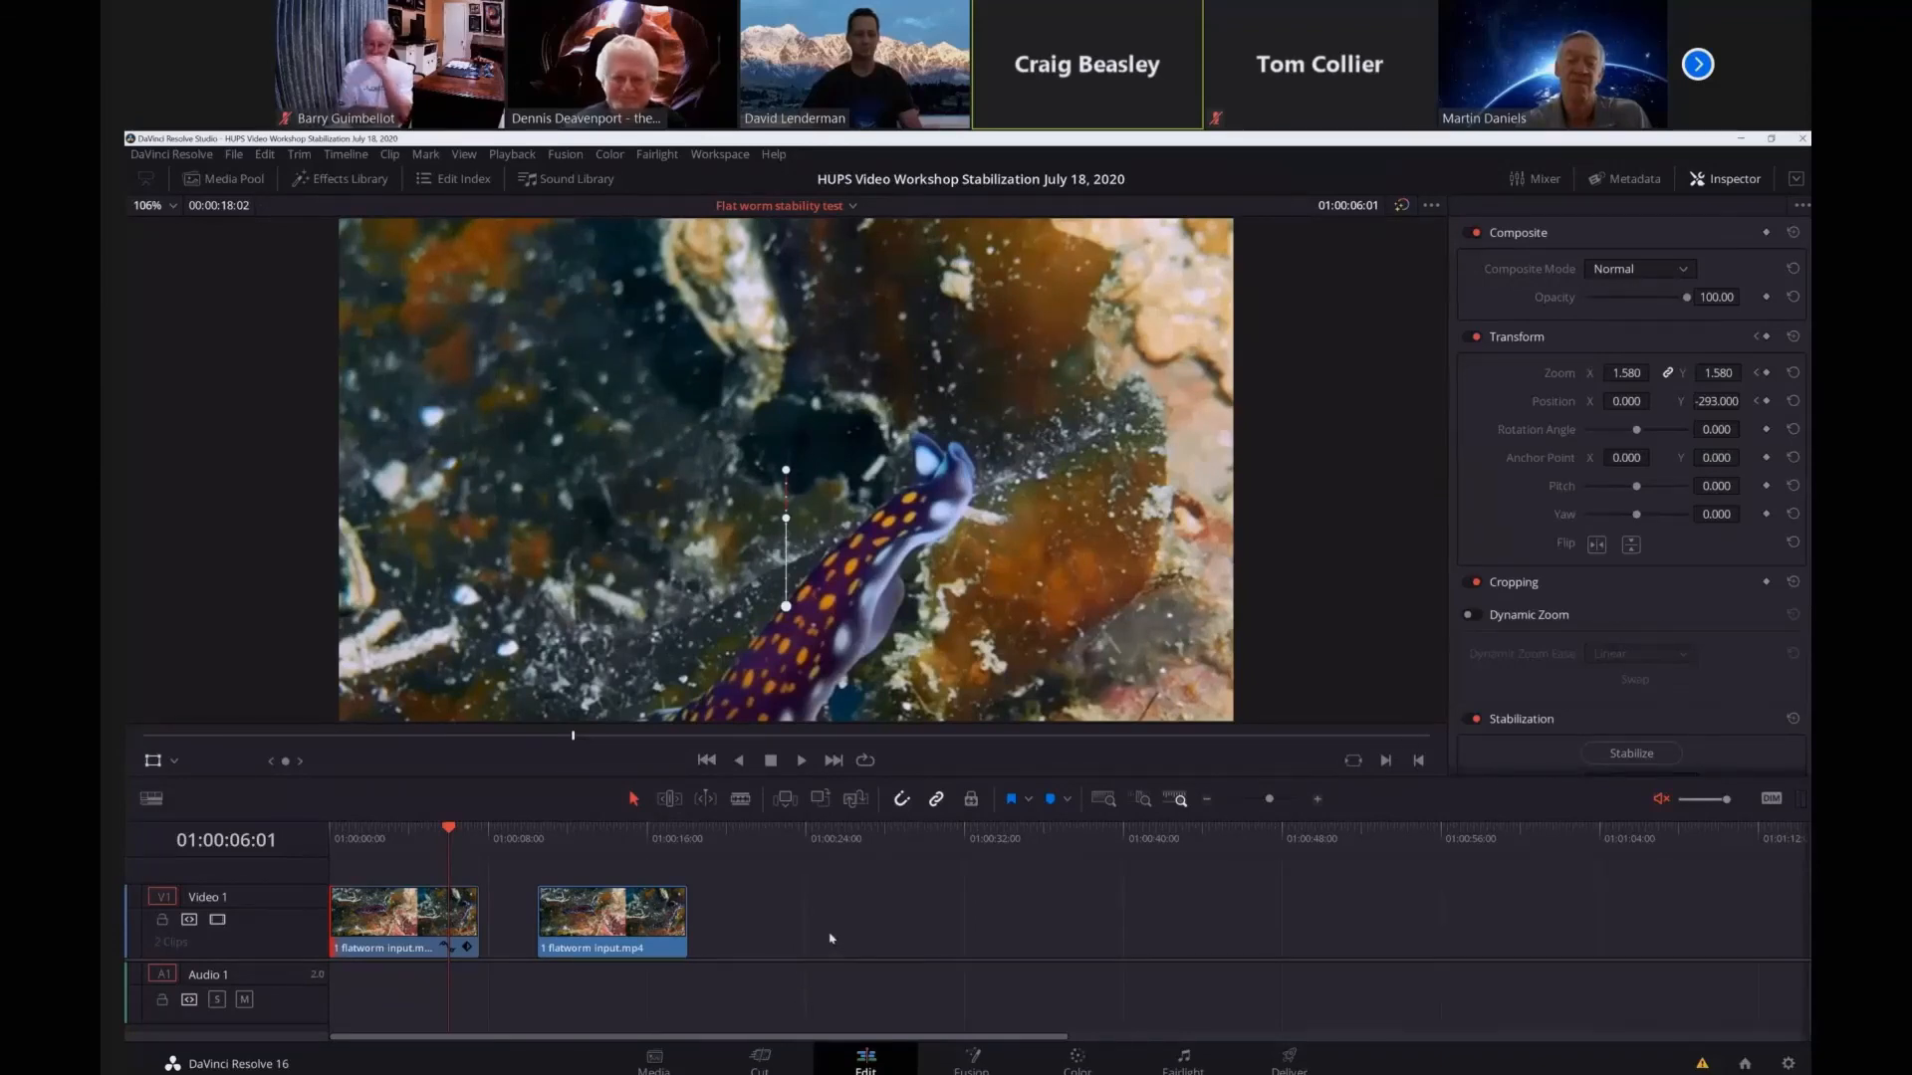
View the flatworm timeline on the Cut page and return to the Edit page.
left_click(763, 1056)
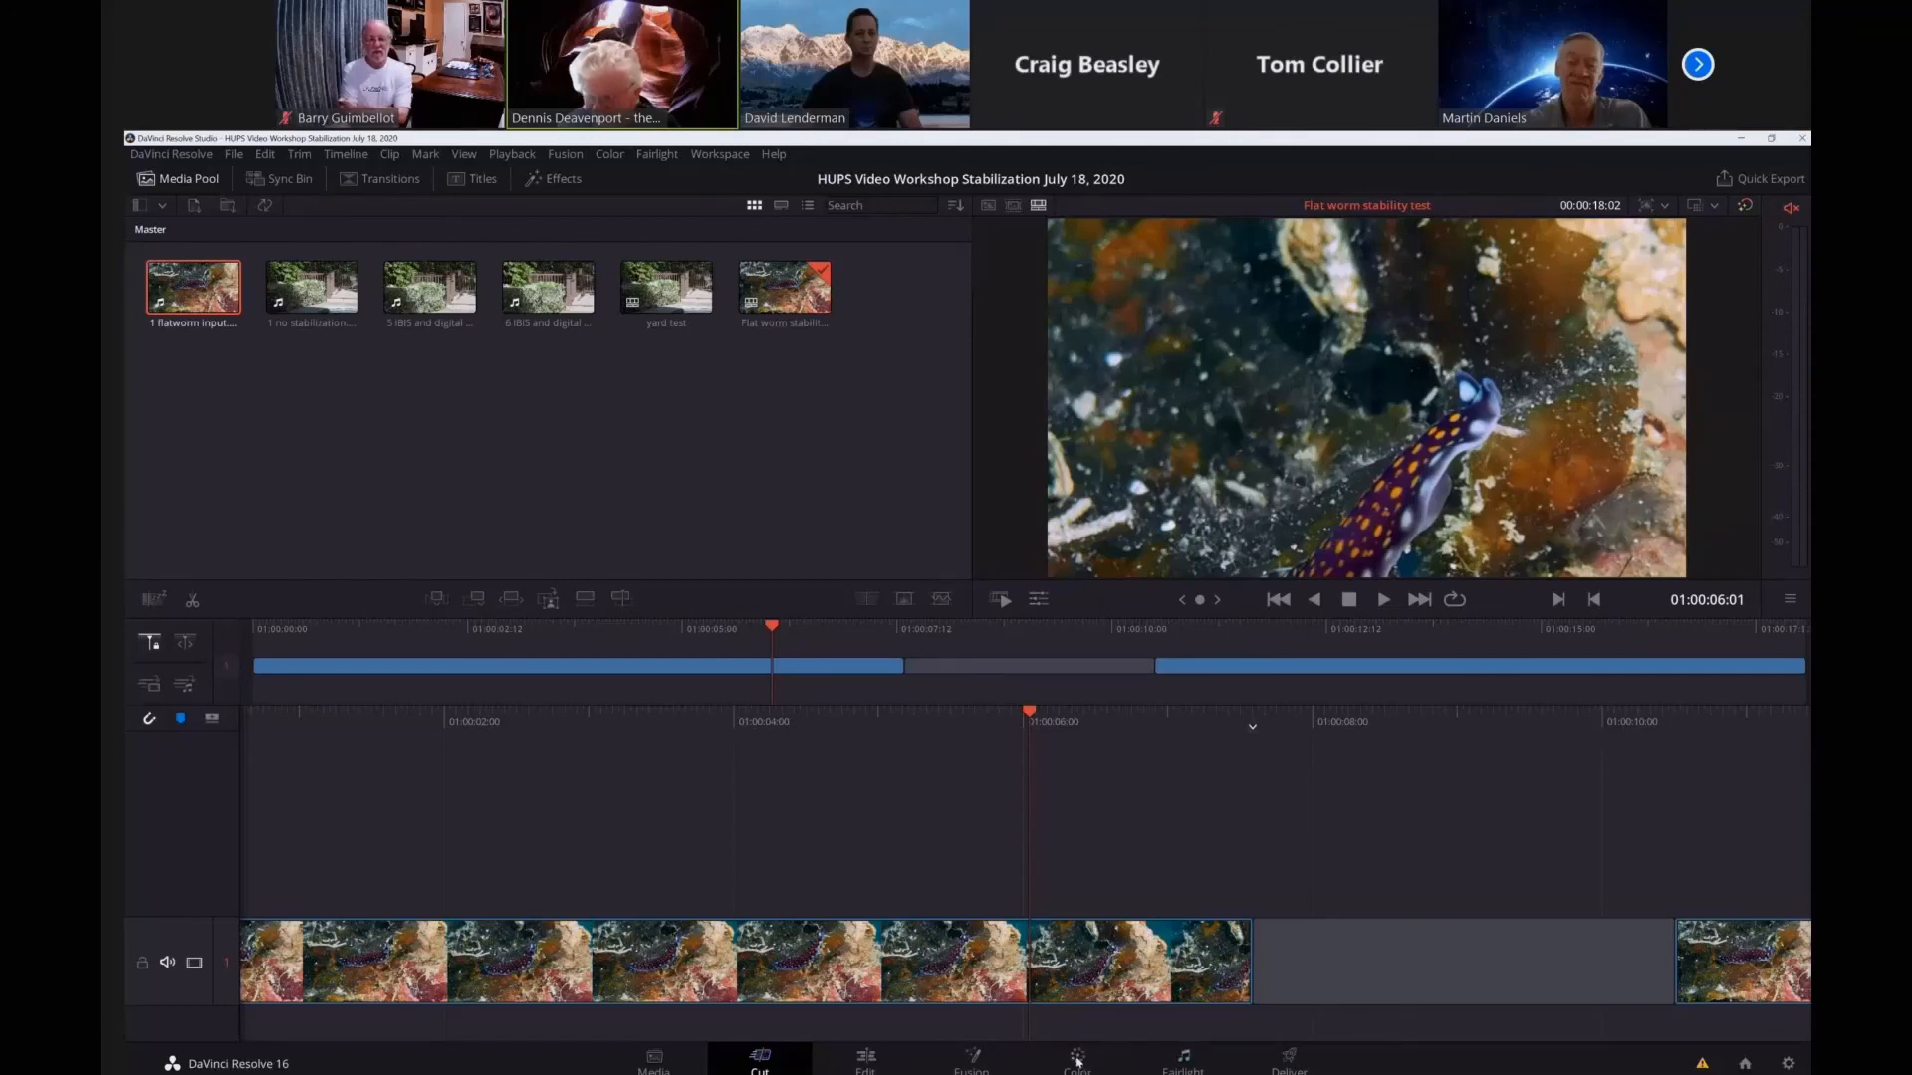
left_click(865, 1060)
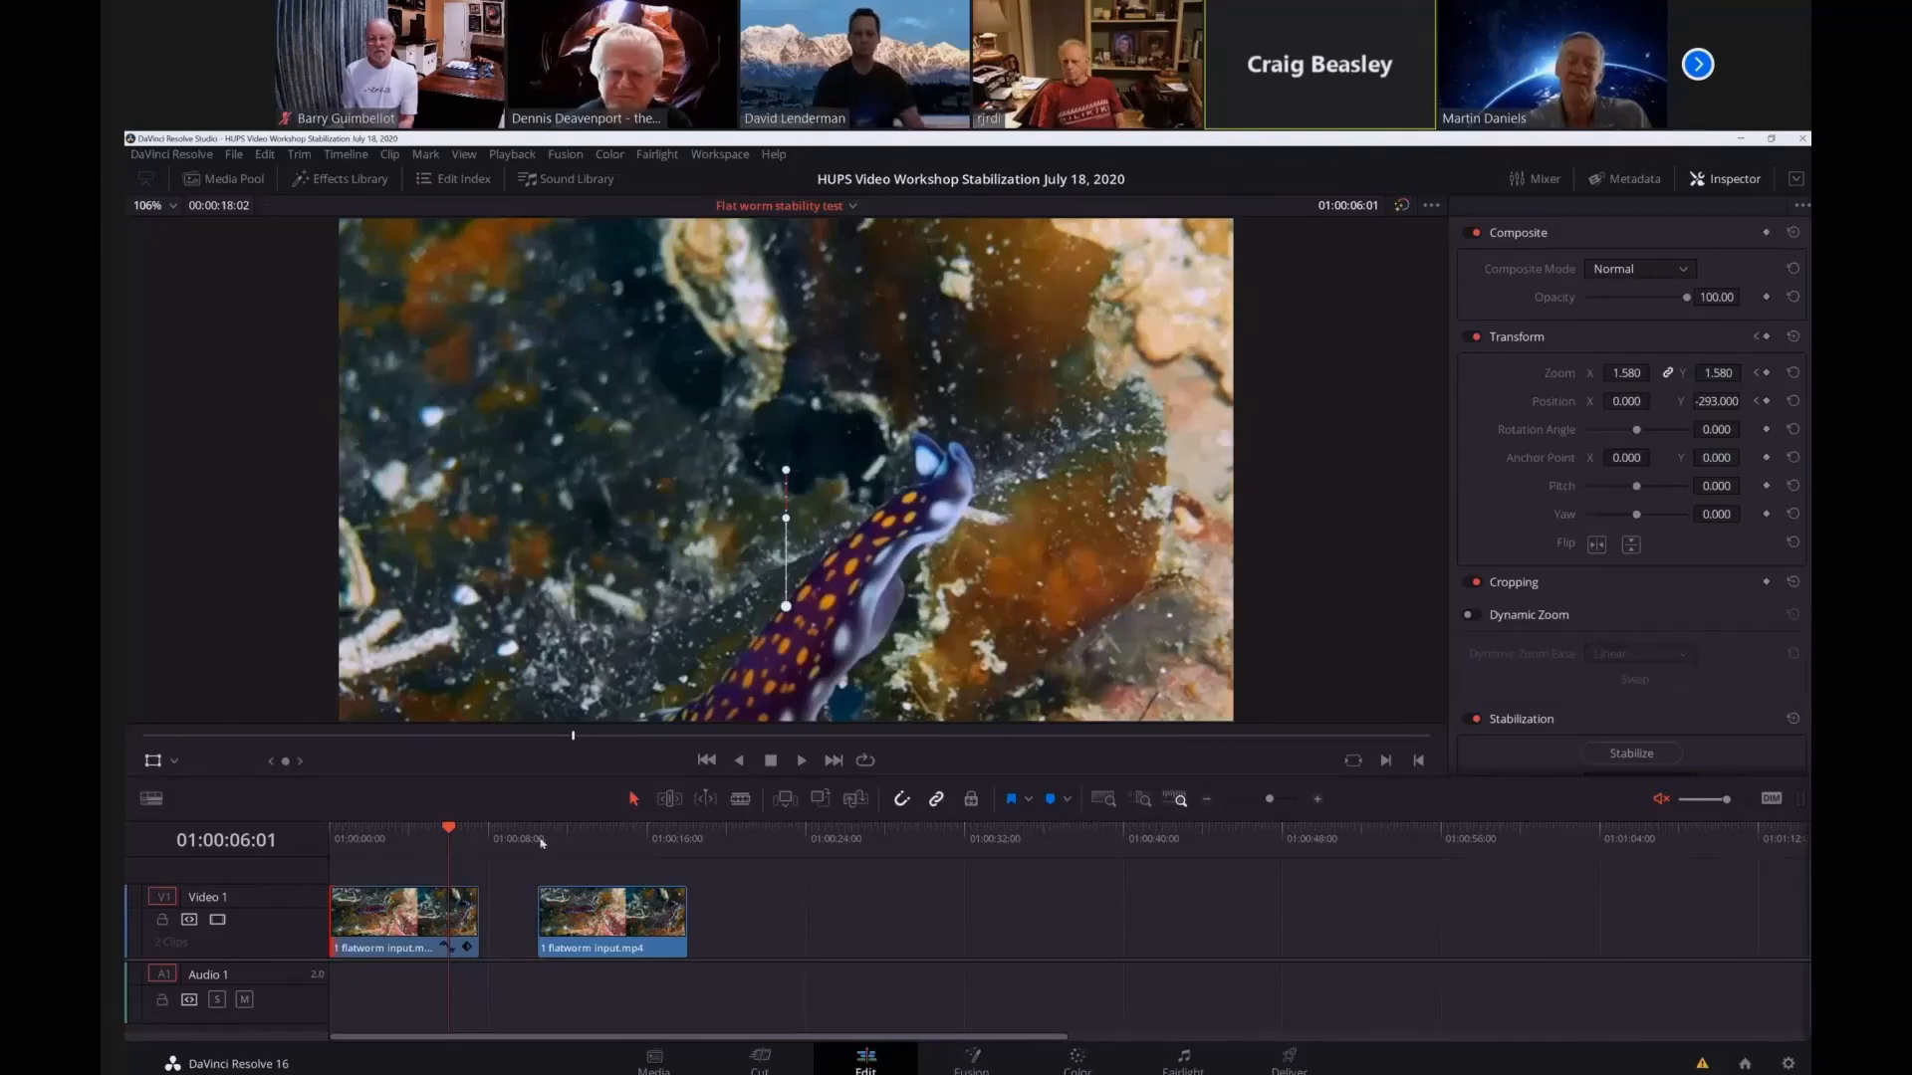
Open the choice of on-screen control modes for the timeline viewer.
left_click(175, 763)
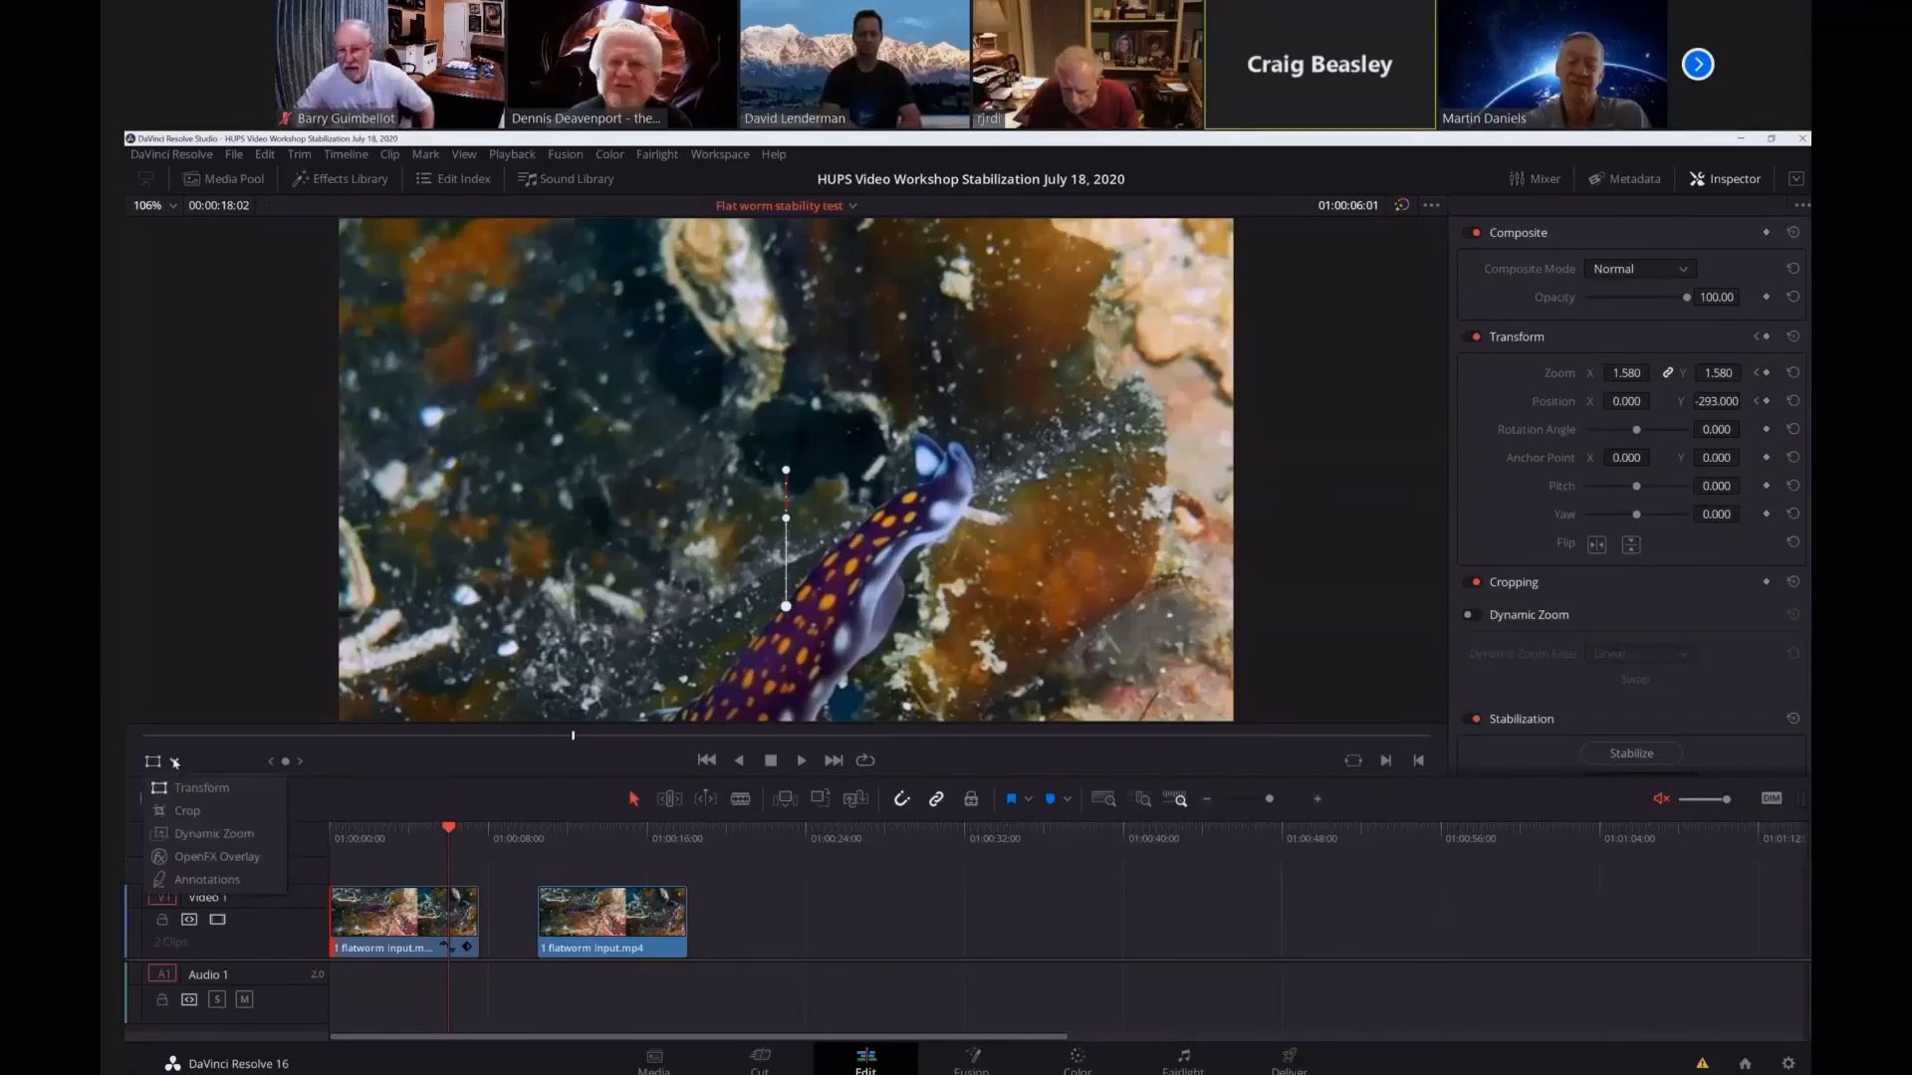